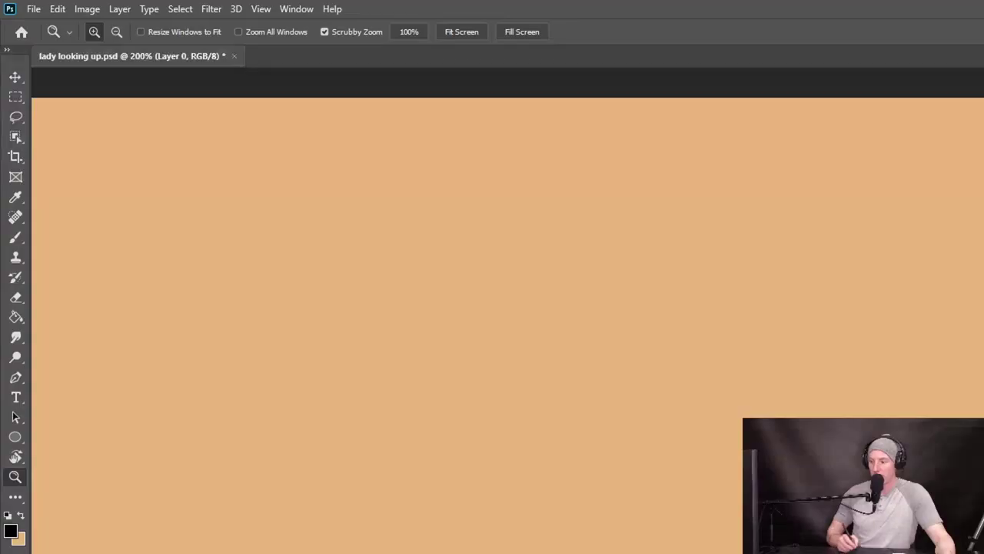
Fill the canvas with a darker tan brown and ready the Brush with black as the foreground colour.
{"action": "key", "text": "i"}
{"action": "key", "text": "z"}
{"action": "left_click", "coordinate": [16, 317]}
{"action": "left_click", "coordinate": [556, 319]}
{"action": "left_click", "coordinate": [15, 237]}
{"action": "left_click", "coordinate": [21, 516]}
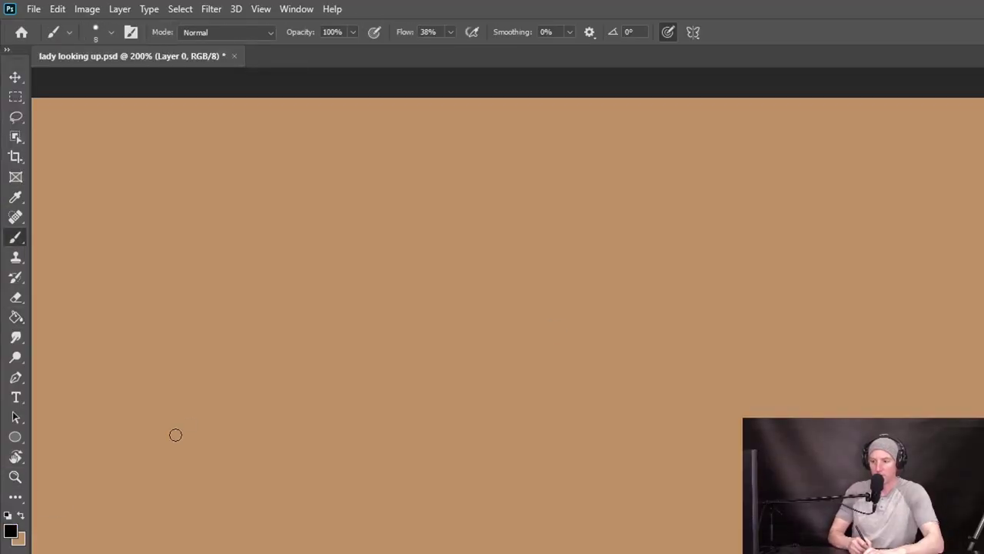
Sketch the closed eyes, nose, mouth, jaw and neck of an upturned female head on the left side of the canvas.
{"action": "left_click_drag", "start_coordinate": [169, 246], "coordinate": [198, 236]}
{"action": "left_click_drag", "start_coordinate": [228, 231], "coordinate": [243, 231]}
{"action": "left_click_drag", "start_coordinate": [148, 254], "coordinate": [177, 223]}
{"action": "left_click_drag", "start_coordinate": [201, 317], "coordinate": [247, 288]}
{"action": "left_click_drag", "start_coordinate": [150, 284], "coordinate": [192, 323]}
{"action": "left_click_drag", "start_coordinate": [277, 316], "coordinate": [261, 376]}
{"action": "left_click_drag", "start_coordinate": [207, 298], "coordinate": [189, 338]}
{"action": "left_click_drag", "start_coordinate": [205, 270], "coordinate": [194, 285]}
{"action": "left_click_drag", "start_coordinate": [210, 270], "coordinate": [231, 269]}
Draw the long hair outline falling around the first upturned head, with shading strokes under its jaw.
{"action": "mouse_move", "coordinate": [172, 250]}
{"action": "left_mouse_down"}
{"action": "mouse_move", "coordinate": [202, 243]}
{"action": "mouse_move", "coordinate": [145, 287]}
{"action": "left_mouse_up"}
{"action": "left_click_drag", "start_coordinate": [177, 223], "coordinate": [256, 222]}
{"action": "left_click_drag", "start_coordinate": [143, 252], "coordinate": [119, 357]}
{"action": "left_click_drag", "start_coordinate": [133, 327], "coordinate": [189, 413]}
{"action": "mouse_move", "coordinate": [267, 295]}
{"action": "left_mouse_down"}
{"action": "mouse_move", "coordinate": [270, 415]}
{"action": "mouse_move", "coordinate": [284, 438]}
{"action": "left_mouse_up"}
{"action": "left_click_drag", "start_coordinate": [161, 310], "coordinate": [186, 314]}
Sketch the eyes, nose and mouth of a second upturned head beside the first one.
{"action": "mouse_move", "coordinate": [366, 223]}
{"action": "left_mouse_down"}
{"action": "mouse_move", "coordinate": [398, 220]}
{"action": "mouse_move", "coordinate": [408, 233]}
{"action": "mouse_move", "coordinate": [427, 223]}
{"action": "mouse_move", "coordinate": [450, 240]}
{"action": "left_mouse_up"}
{"action": "key", "text": "z"}
{"action": "key", "text": "ctrl+z"}
{"action": "key", "text": "b"}
{"action": "left_click_drag", "start_coordinate": [415, 255], "coordinate": [456, 266]}
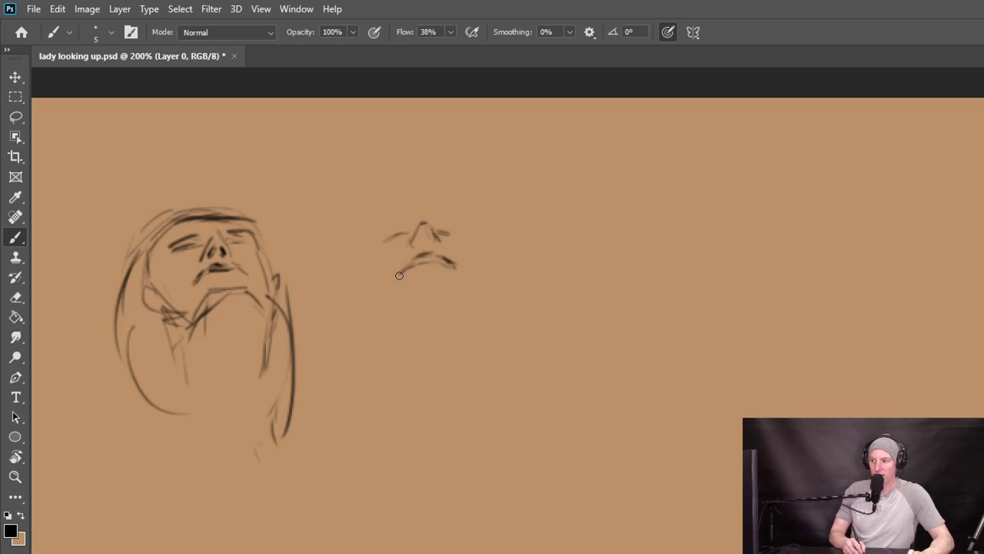
{"action": "left_click_drag", "start_coordinate": [385, 240], "coordinate": [438, 231]}
{"action": "mouse_move", "coordinate": [407, 223]}
{"action": "left_mouse_down"}
{"action": "mouse_move", "coordinate": [451, 216]}
{"action": "mouse_move", "coordinate": [419, 212]}
{"action": "left_mouse_up"}
Draw the face sides, jaw and long hair flowing to both sides of the second upturned head.
{"action": "left_click_drag", "start_coordinate": [379, 249], "coordinate": [386, 330]}
{"action": "left_click_drag", "start_coordinate": [338, 273], "coordinate": [392, 205]}
{"action": "mouse_move", "coordinate": [430, 212]}
{"action": "left_mouse_down"}
{"action": "mouse_move", "coordinate": [507, 292]}
{"action": "mouse_move", "coordinate": [492, 361]}
{"action": "left_mouse_up"}
{"action": "left_click_drag", "start_coordinate": [468, 257], "coordinate": [466, 291]}
{"action": "left_click_drag", "start_coordinate": [459, 279], "coordinate": [383, 317]}
{"action": "mouse_move", "coordinate": [377, 223]}
{"action": "left_mouse_down"}
{"action": "mouse_move", "coordinate": [449, 222]}
{"action": "mouse_move", "coordinate": [449, 206]}
{"action": "left_mouse_up"}
{"action": "left_click_drag", "start_coordinate": [343, 253], "coordinate": [318, 357]}
{"action": "left_click_drag", "start_coordinate": [381, 292], "coordinate": [317, 388]}
Add neck lines, hair strands, brows and darker hairline accents to the second upturned head.
{"action": "left_click_drag", "start_coordinate": [469, 251], "coordinate": [492, 313]}
{"action": "left_click_drag", "start_coordinate": [471, 302], "coordinate": [466, 351]}
{"action": "left_click_drag", "start_coordinate": [407, 324], "coordinate": [413, 343]}
{"action": "left_click_drag", "start_coordinate": [460, 288], "coordinate": [471, 312]}
{"action": "left_click_drag", "start_coordinate": [424, 275], "coordinate": [399, 307]}
{"action": "left_click_drag", "start_coordinate": [444, 232], "coordinate": [470, 236]}
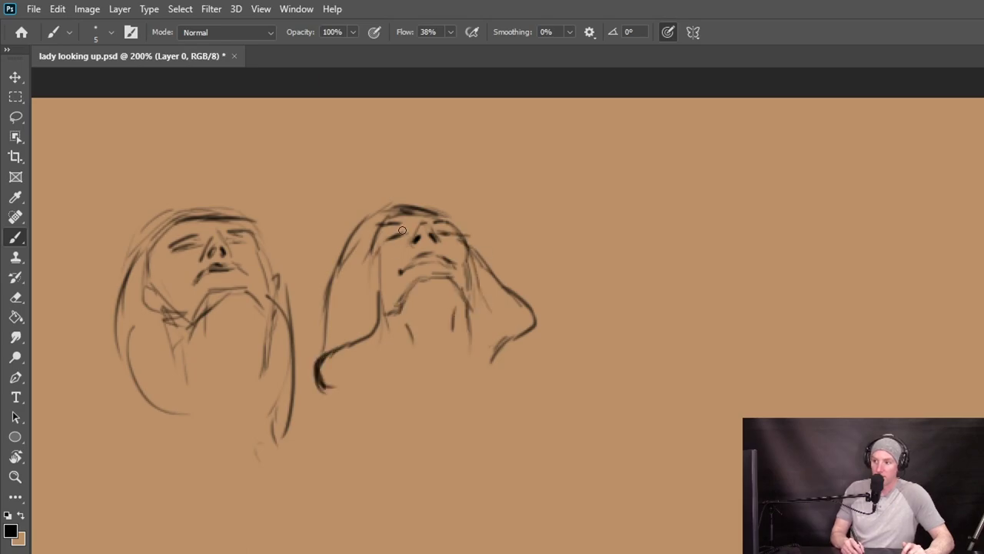
{"action": "left_click_drag", "start_coordinate": [418, 211], "coordinate": [449, 220]}
{"action": "left_click_drag", "start_coordinate": [375, 229], "coordinate": [362, 270]}
Sketch a front-facing head with guidelines, eyes, nose, mouth and ears to the right of the upturned heads.
{"action": "left_click_drag", "start_coordinate": [582, 166], "coordinate": [578, 229]}
{"action": "left_click_drag", "start_coordinate": [604, 162], "coordinate": [604, 206]}
{"action": "mouse_move", "coordinate": [570, 217]}
{"action": "left_mouse_down"}
{"action": "mouse_move", "coordinate": [615, 260]}
{"action": "mouse_move", "coordinate": [575, 281]}
{"action": "left_mouse_up"}
{"action": "mouse_move", "coordinate": [555, 185]}
{"action": "left_mouse_down"}
{"action": "mouse_move", "coordinate": [615, 148]}
{"action": "mouse_move", "coordinate": [554, 205]}
{"action": "left_mouse_up"}
{"action": "mouse_move", "coordinate": [575, 201]}
{"action": "left_mouse_down"}
{"action": "mouse_move", "coordinate": [602, 202]}
{"action": "mouse_move", "coordinate": [624, 231]}
{"action": "left_mouse_up"}
{"action": "mouse_move", "coordinate": [618, 240]}
{"action": "left_mouse_down"}
{"action": "mouse_move", "coordinate": [598, 226]}
{"action": "mouse_move", "coordinate": [584, 261]}
{"action": "left_mouse_up"}
{"action": "left_click_drag", "start_coordinate": [559, 169], "coordinate": [646, 154]}
{"action": "left_click_drag", "start_coordinate": [650, 199], "coordinate": [646, 245]}
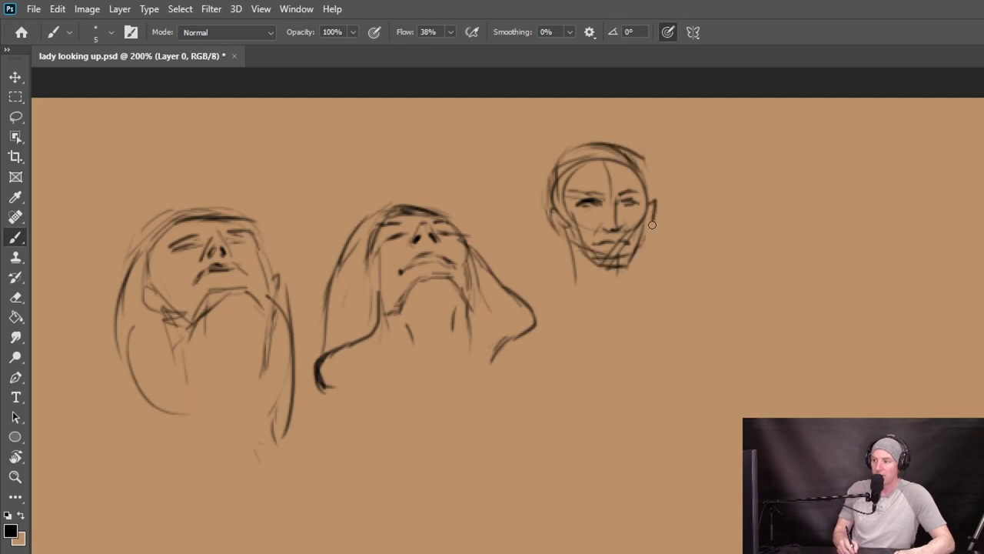
Add the neck, shoulder lines and collarbone notch beneath the front-facing head.
{"action": "left_click_drag", "start_coordinate": [569, 230], "coordinate": [572, 285]}
{"action": "left_click_drag", "start_coordinate": [638, 231], "coordinate": [615, 308]}
{"action": "left_click_drag", "start_coordinate": [632, 271], "coordinate": [661, 298]}
{"action": "left_click_drag", "start_coordinate": [615, 284], "coordinate": [605, 306]}
Block in a right-facing profile head with its skull, brow guideline, ear, forehead and nose.
{"action": "left_click_drag", "start_coordinate": [715, 193], "coordinate": [769, 142]}
{"action": "mouse_move", "coordinate": [722, 204]}
{"action": "left_mouse_down"}
{"action": "mouse_move", "coordinate": [801, 210]}
{"action": "mouse_move", "coordinate": [794, 200]}
{"action": "mouse_move", "coordinate": [807, 262]}
{"action": "left_mouse_up"}
{"action": "left_click_drag", "start_coordinate": [730, 207], "coordinate": [738, 230]}
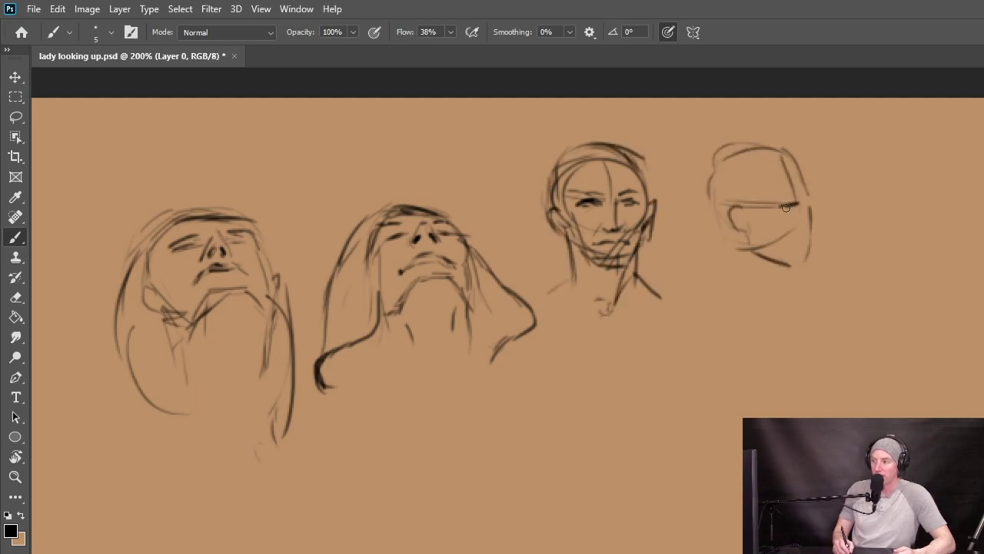
{"action": "left_click_drag", "start_coordinate": [808, 205], "coordinate": [819, 232]}
{"action": "left_click_drag", "start_coordinate": [783, 205], "coordinate": [800, 223]}
{"action": "left_click_drag", "start_coordinate": [792, 154], "coordinate": [807, 197]}
Complete the profile head with jaw, neck, hairline and swept-back hair strokes.
{"action": "mouse_move", "coordinate": [729, 239]}
{"action": "left_mouse_down"}
{"action": "mouse_move", "coordinate": [786, 267]}
{"action": "mouse_move", "coordinate": [778, 285]}
{"action": "left_mouse_up"}
{"action": "mouse_move", "coordinate": [811, 251]}
{"action": "left_mouse_down"}
{"action": "mouse_move", "coordinate": [798, 252]}
{"action": "mouse_move", "coordinate": [809, 268]}
{"action": "left_mouse_up"}
{"action": "left_click_drag", "start_coordinate": [747, 206], "coordinate": [760, 218]}
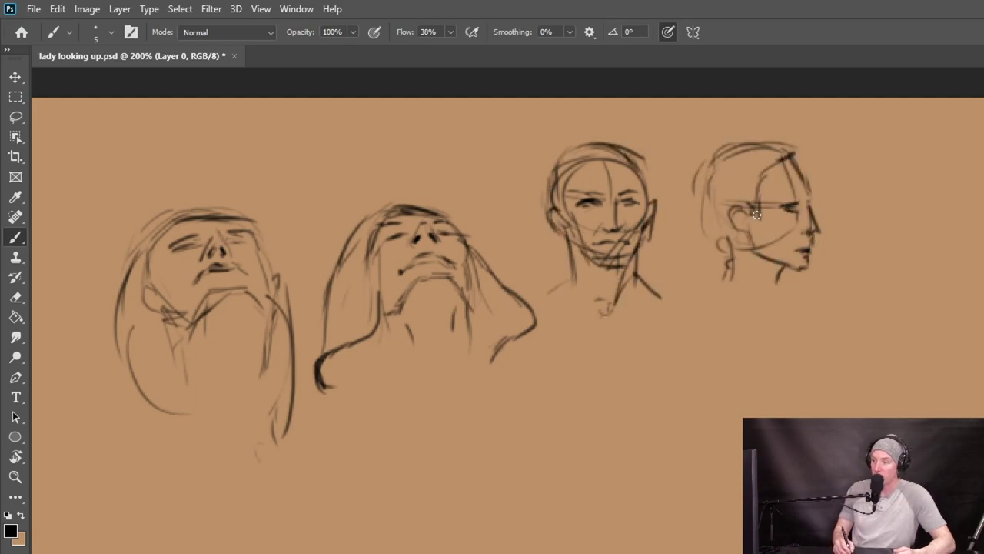
{"action": "left_click_drag", "start_coordinate": [753, 141], "coordinate": [801, 149]}
{"action": "left_click_drag", "start_coordinate": [767, 164], "coordinate": [727, 178]}
Sketch the oval head, curved spine, shoulders and hips of a small gesture figure beyond the profile head.
{"action": "left_click_drag", "start_coordinate": [879, 207], "coordinate": [971, 161]}
{"action": "left_click_drag", "start_coordinate": [970, 162], "coordinate": [852, 219]}
{"action": "mouse_move", "coordinate": [844, 163]}
{"action": "left_mouse_down"}
{"action": "mouse_move", "coordinate": [848, 202]}
{"action": "mouse_move", "coordinate": [805, 323]}
{"action": "left_mouse_up"}
{"action": "left_click_drag", "start_coordinate": [772, 230], "coordinate": [823, 261]}
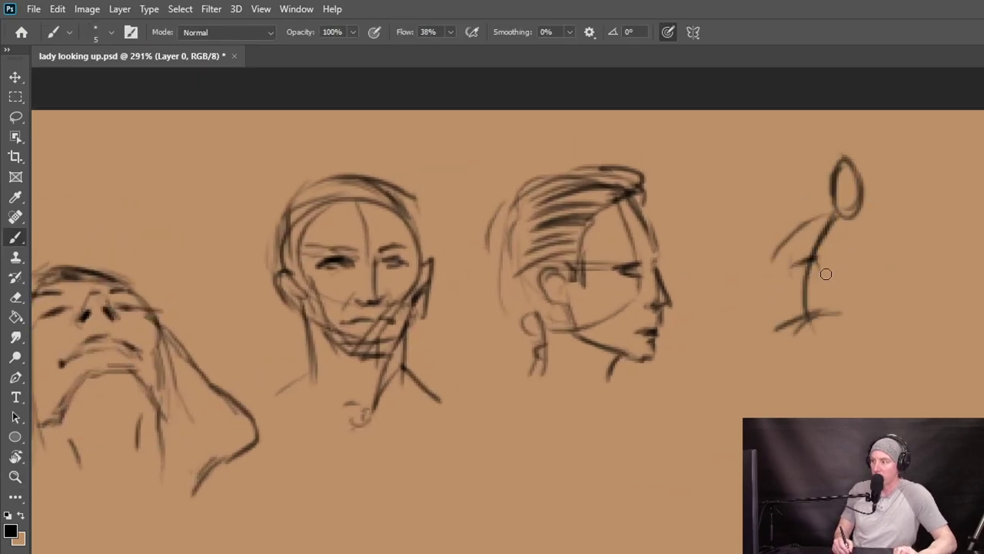
{"action": "left_click_drag", "start_coordinate": [797, 317], "coordinate": [842, 330]}
{"action": "left_click_drag", "start_coordinate": [795, 204], "coordinate": [839, 201]}
{"action": "left_click_drag", "start_coordinate": [764, 230], "coordinate": [827, 209]}
Add the legs and raised arm strokes to the small gesture figure.
{"action": "left_click_drag", "start_coordinate": [818, 351], "coordinate": [829, 392]}
{"action": "left_click_drag", "start_coordinate": [794, 332], "coordinate": [770, 414]}
{"action": "left_click_drag", "start_coordinate": [828, 322], "coordinate": [908, 388]}
{"action": "left_click_drag", "start_coordinate": [850, 372], "coordinate": [928, 402]}
{"action": "left_click_drag", "start_coordinate": [866, 238], "coordinate": [878, 166]}
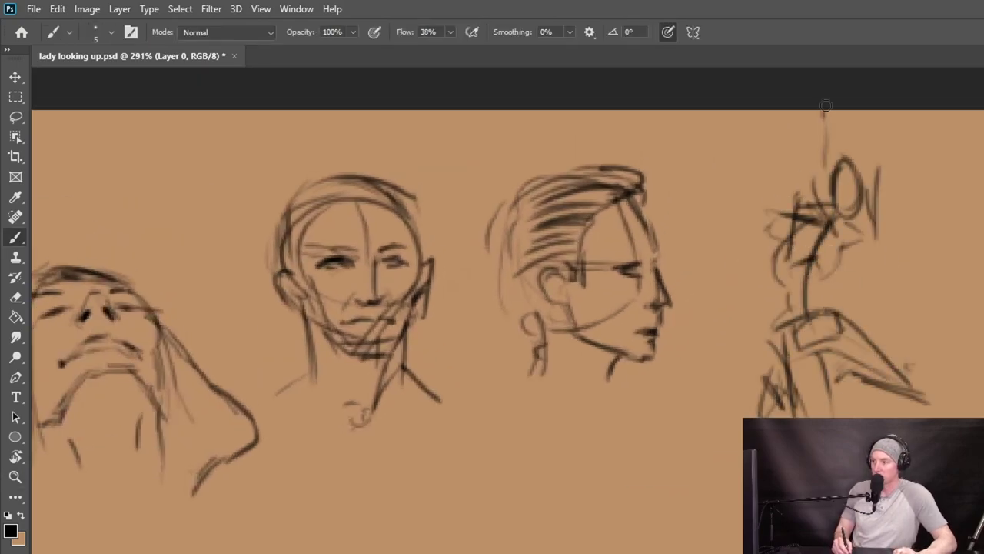
Draw a small simplified bust with a crossed oval head and shoulders below the front-facing head.
{"action": "left_click_drag", "start_coordinate": [369, 462], "coordinate": [430, 461]}
{"action": "left_click_drag", "start_coordinate": [415, 391], "coordinate": [419, 473]}
{"action": "left_click_drag", "start_coordinate": [466, 527], "coordinate": [519, 475]}
{"action": "left_click_drag", "start_coordinate": [507, 448], "coordinate": [389, 484]}
Block in the angular outline of a large head below the profile sketch.
{"action": "scroll", "coordinate": [650, 379], "scroll_direction": "down", "scroll_amount": 10}
{"action": "left_click_drag", "start_coordinate": [722, 372], "coordinate": [730, 440]}
{"action": "key", "text": "ctrl+z"}
{"action": "left_click_drag", "start_coordinate": [690, 371], "coordinate": [666, 457]}
{"action": "left_click_drag", "start_coordinate": [689, 370], "coordinate": [757, 374]}
{"action": "left_click_drag", "start_coordinate": [681, 447], "coordinate": [719, 506]}
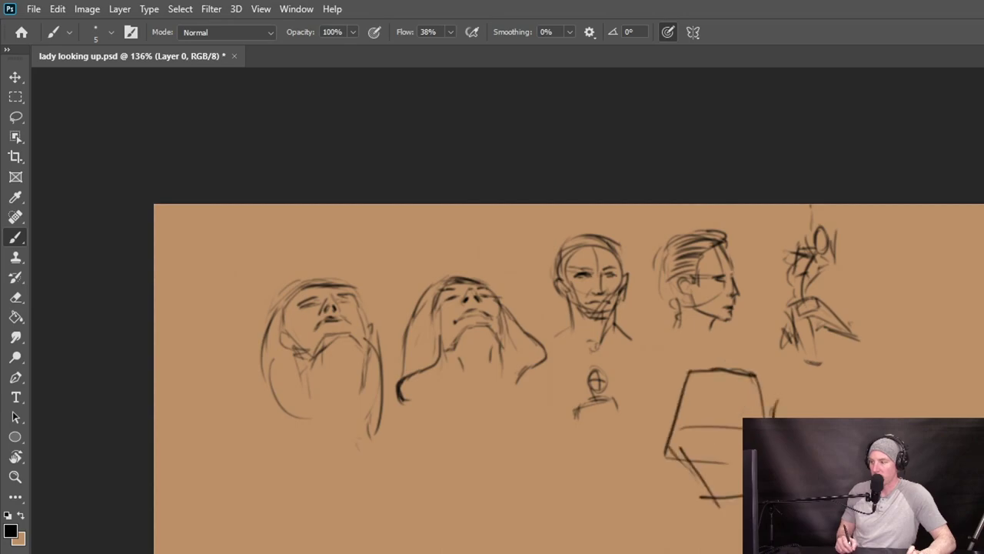
Add the forehead guideline, heavy brow, eye and nose to the large angular head.
{"action": "left_click_drag", "start_coordinate": [702, 386], "coordinate": [765, 390]}
{"action": "left_click_drag", "start_coordinate": [695, 428], "coordinate": [731, 429]}
{"action": "left_click_drag", "start_coordinate": [730, 470], "coordinate": [742, 496]}
{"action": "left_click_drag", "start_coordinate": [698, 435], "coordinate": [730, 440]}
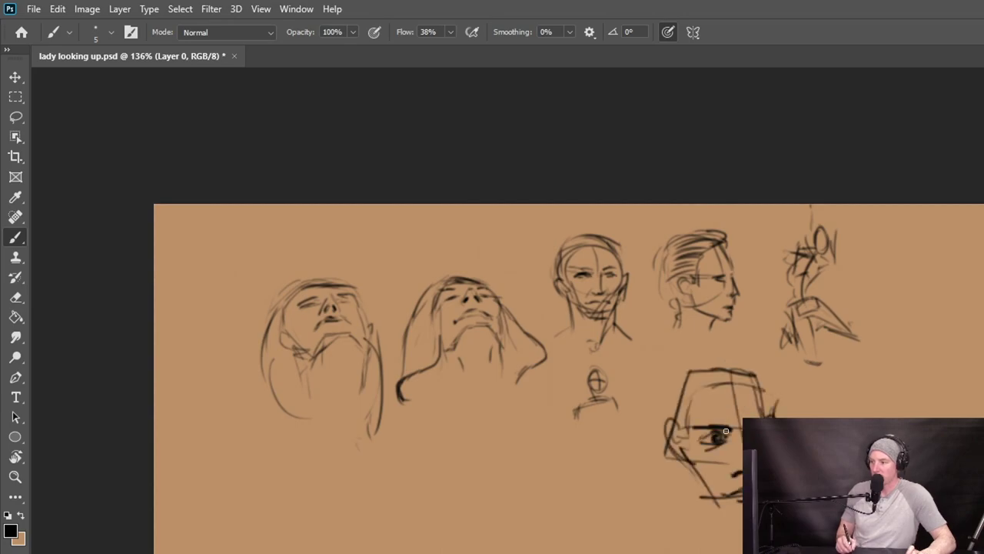
Draw the rounded hair outline, ears and neck lines around the large angular head.
{"action": "left_click_drag", "start_coordinate": [719, 350], "coordinate": [776, 408]}
{"action": "left_click_drag", "start_coordinate": [677, 362], "coordinate": [660, 492]}
{"action": "left_click_drag", "start_coordinate": [726, 459], "coordinate": [731, 475]}
{"action": "left_click_drag", "start_coordinate": [694, 461], "coordinate": [702, 508]}
{"action": "key", "text": "ctrl+space"}
{"action": "left_click_drag", "start_coordinate": [679, 459], "coordinate": [750, 462]}
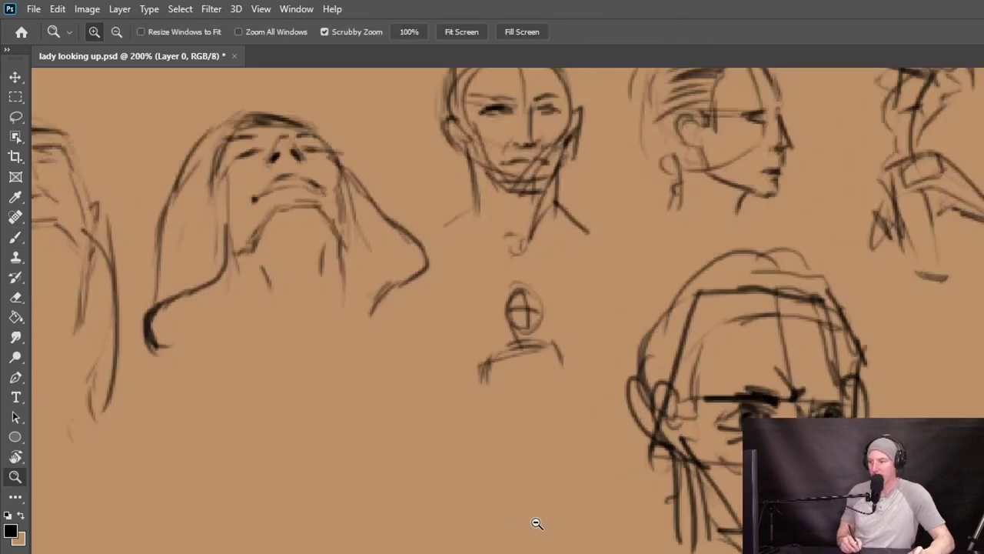
Create a new blank document and increase its canvas height.
{"action": "left_click", "coordinate": [87, 11]}
{"action": "key", "text": "Return"}
{"action": "left_click", "coordinate": [86, 10]}
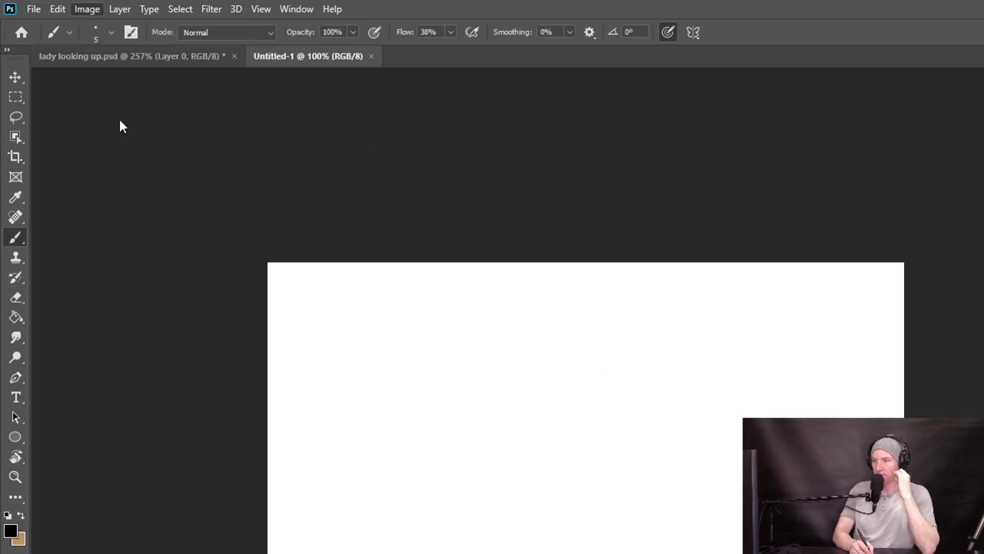
{"action": "left_click", "coordinate": [121, 121]}
{"action": "key", "text": "Return"}
Fill the new canvas with the tan brown colour and return to the Brush with black.
{"action": "key", "text": "g"}
{"action": "key", "text": "x"}
{"action": "left_click", "coordinate": [449, 349]}
{"action": "key", "text": "b"}
{"action": "key", "text": "x"}
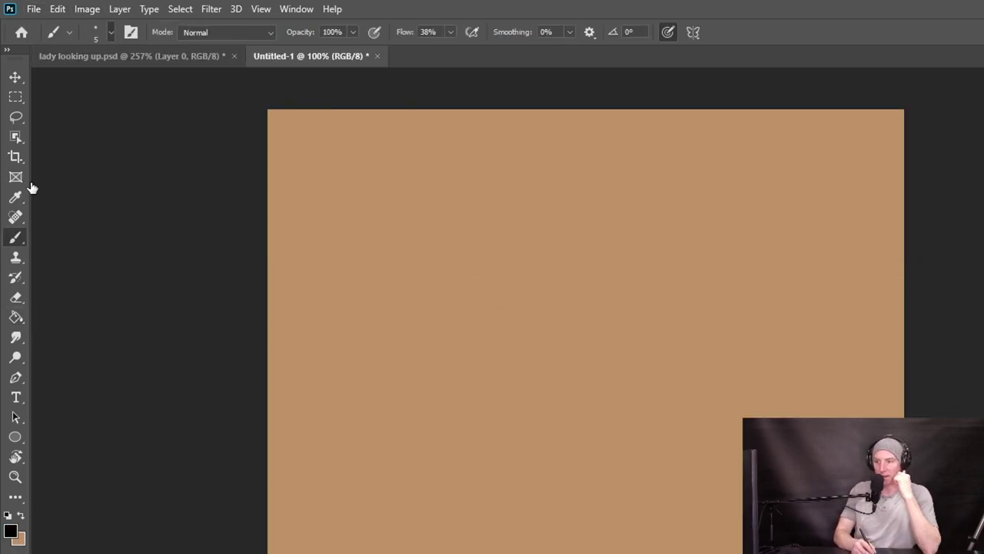
{"action": "left_click_drag", "start_coordinate": [409, 301], "coordinate": [458, 259]}
{"action": "key", "text": "z"}
{"action": "key", "text": "ctrl+z"}
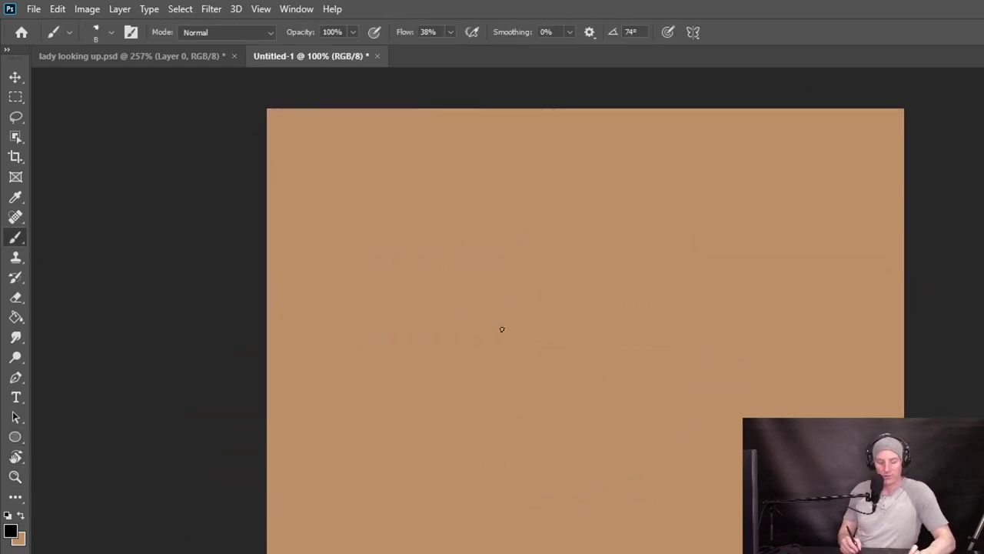
Sketch the closed eyes, nose tip and nostrils of an upturned face in the upper middle of the canvas.
{"action": "mouse_move", "coordinate": [439, 250]}
{"action": "left_mouse_down"}
{"action": "mouse_move", "coordinate": [492, 236]}
{"action": "mouse_move", "coordinate": [481, 234]}
{"action": "left_mouse_up"}
{"action": "left_click_drag", "start_coordinate": [512, 222], "coordinate": [532, 217]}
{"action": "mouse_move", "coordinate": [504, 266]}
{"action": "left_mouse_down"}
{"action": "mouse_move", "coordinate": [523, 240]}
{"action": "mouse_move", "coordinate": [568, 263]}
{"action": "left_mouse_up"}
{"action": "left_click_drag", "start_coordinate": [522, 241], "coordinate": [506, 266]}
{"action": "mouse_move", "coordinate": [542, 240]}
{"action": "left_mouse_down"}
{"action": "mouse_move", "coordinate": [557, 254]}
{"action": "mouse_move", "coordinate": [586, 224]}
{"action": "left_mouse_up"}
{"action": "left_click_drag", "start_coordinate": [515, 214], "coordinate": [536, 215]}
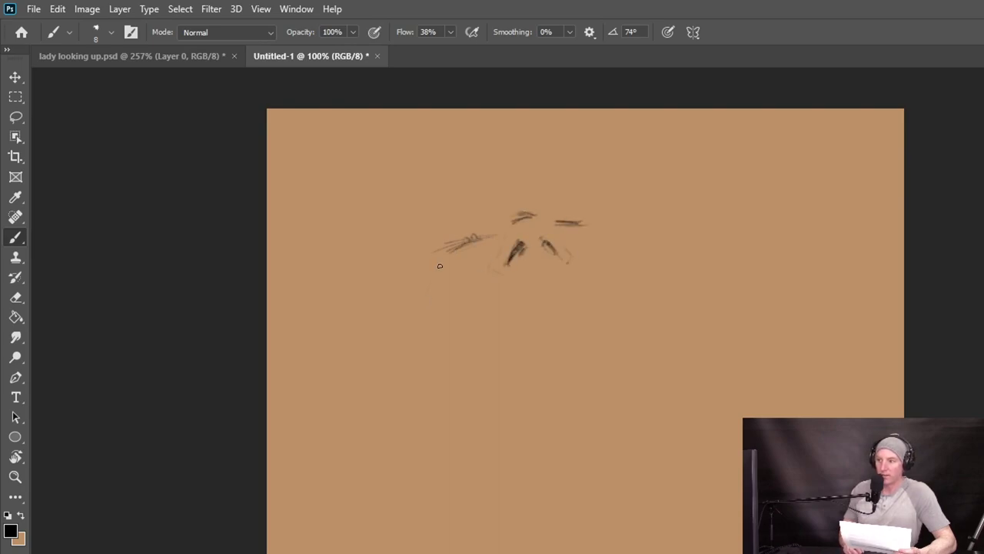
Draw the arched lips, chin and jaw of the upturned face and begin its cheek contours.
{"action": "left_click_drag", "start_coordinate": [508, 294], "coordinate": [482, 332]}
{"action": "mouse_move", "coordinate": [526, 286]}
{"action": "left_mouse_down"}
{"action": "mouse_move", "coordinate": [616, 312]}
{"action": "mouse_move", "coordinate": [584, 277]}
{"action": "mouse_move", "coordinate": [489, 334]}
{"action": "left_mouse_up"}
{"action": "left_click_drag", "start_coordinate": [536, 300], "coordinate": [605, 309]}
{"action": "left_click_drag", "start_coordinate": [537, 353], "coordinate": [607, 335]}
{"action": "mouse_move", "coordinate": [548, 331]}
{"action": "left_mouse_down"}
{"action": "mouse_move", "coordinate": [612, 327]}
{"action": "mouse_move", "coordinate": [649, 383]}
{"action": "left_mouse_up"}
{"action": "left_click_drag", "start_coordinate": [586, 224], "coordinate": [617, 230]}
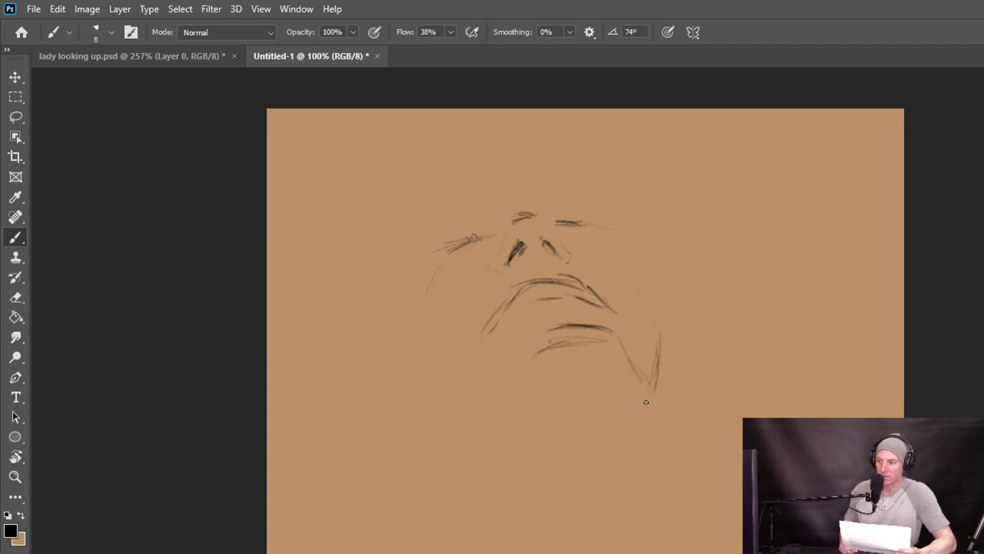
Sketch the sides of the face, the ear area and the first neck lines.
{"action": "left_click_drag", "start_coordinate": [448, 425], "coordinate": [424, 492]}
{"action": "left_click_drag", "start_coordinate": [666, 392], "coordinate": [672, 440]}
{"action": "left_click_drag", "start_coordinate": [420, 216], "coordinate": [431, 323]}
{"action": "left_click_drag", "start_coordinate": [445, 376], "coordinate": [417, 424]}
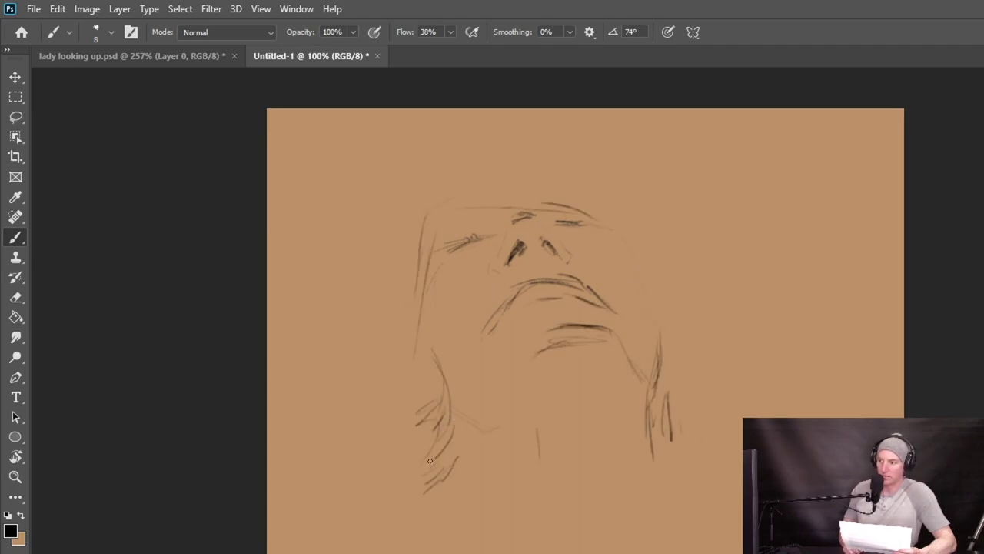
Draw the forehead line and the large hair outline sweeping around both sides of the head.
{"action": "left_click_drag", "start_coordinate": [360, 290], "coordinate": [329, 412]}
{"action": "left_click_drag", "start_coordinate": [479, 206], "coordinate": [597, 212]}
{"action": "left_click_drag", "start_coordinate": [416, 222], "coordinate": [530, 171]}
{"action": "left_click_drag", "start_coordinate": [686, 269], "coordinate": [767, 362]}
{"action": "left_click_drag", "start_coordinate": [761, 396], "coordinate": [722, 461]}
{"action": "left_click_drag", "start_coordinate": [637, 283], "coordinate": [610, 237]}
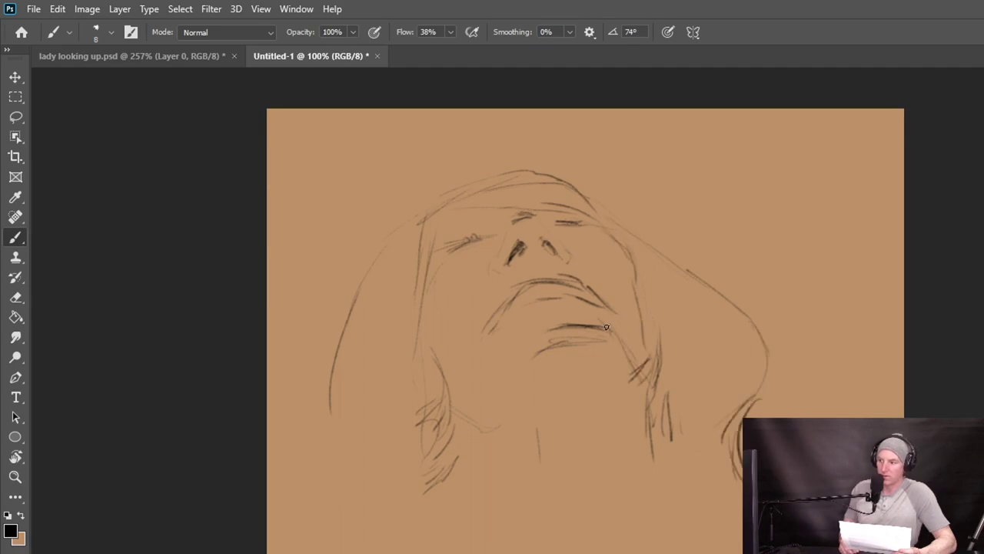
Shade the hair dark above the forehead, add a brow, and extend the hair outline down to the left shoulder.
{"action": "left_click_drag", "start_coordinate": [465, 215], "coordinate": [419, 263]}
{"action": "mouse_move", "coordinate": [430, 219]}
{"action": "left_mouse_down"}
{"action": "mouse_move", "coordinate": [577, 185]}
{"action": "mouse_move", "coordinate": [427, 234]}
{"action": "left_mouse_up"}
{"action": "left_click_drag", "start_coordinate": [442, 198], "coordinate": [338, 465]}
{"action": "left_click_drag", "start_coordinate": [428, 417], "coordinate": [302, 538]}
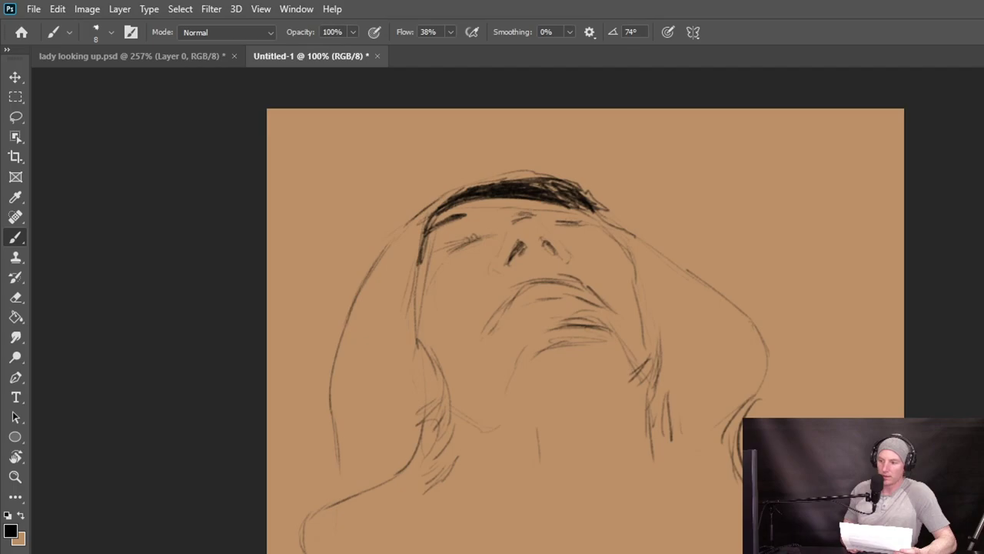
Darken the hair edge along the left side of the face and reinforce the upper lip.
{"action": "left_click_drag", "start_coordinate": [423, 346], "coordinate": [419, 460]}
{"action": "left_click_drag", "start_coordinate": [419, 265], "coordinate": [421, 361]}
{"action": "left_click_drag", "start_coordinate": [405, 223], "coordinate": [380, 260]}
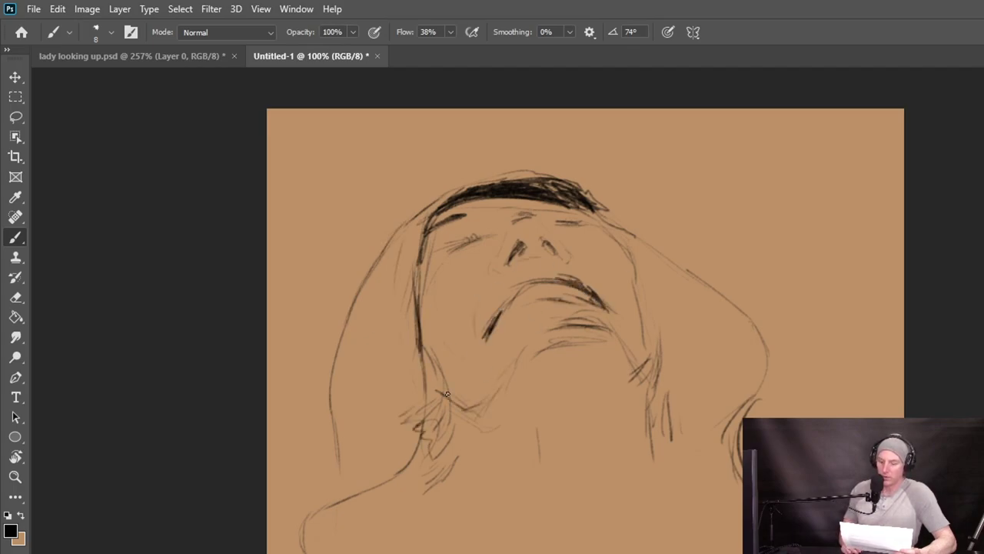
Hatch the jaw corner beneath the ear and draw the neck contours and neck muscle lines.
{"action": "left_click_drag", "start_coordinate": [441, 384], "coordinate": [489, 412]}
{"action": "left_click_drag", "start_coordinate": [655, 365], "coordinate": [644, 420]}
{"action": "left_click_drag", "start_coordinate": [452, 408], "coordinate": [456, 486]}
{"action": "left_click_drag", "start_coordinate": [546, 511], "coordinate": [557, 552]}
{"action": "left_click_drag", "start_coordinate": [460, 452], "coordinate": [542, 552]}
{"action": "left_click_drag", "start_coordinate": [653, 449], "coordinate": [643, 552]}
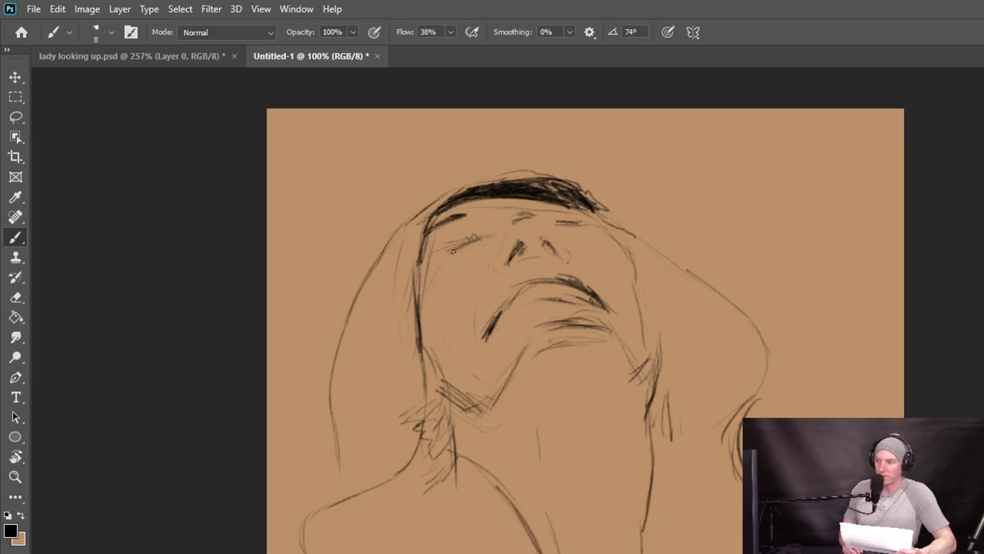
Erase excess lines at the left mouth corner, the jaw, the neck edge and the right cheek.
{"action": "key", "text": "e"}
{"action": "left_click_drag", "start_coordinate": [487, 339], "coordinate": [505, 321]}
{"action": "left_click_drag", "start_coordinate": [524, 367], "coordinate": [480, 407]}
{"action": "left_click_drag", "start_coordinate": [657, 379], "coordinate": [649, 419]}
{"action": "mouse_move", "coordinate": [627, 239]}
{"action": "left_mouse_down"}
{"action": "mouse_move", "coordinate": [632, 266]}
{"action": "mouse_move", "coordinate": [635, 253]}
{"action": "left_mouse_up"}
{"action": "key", "text": "x"}
Erase the dark line of the closed eye on the right side of the face and return to the Brush.
{"action": "key", "text": "z"}
{"action": "left_click", "coordinate": [528, 232]}
{"action": "key", "text": "b"}
{"action": "key", "text": "e"}
{"action": "left_click_drag", "start_coordinate": [635, 214], "coordinate": [586, 212]}
{"action": "key", "text": "b"}
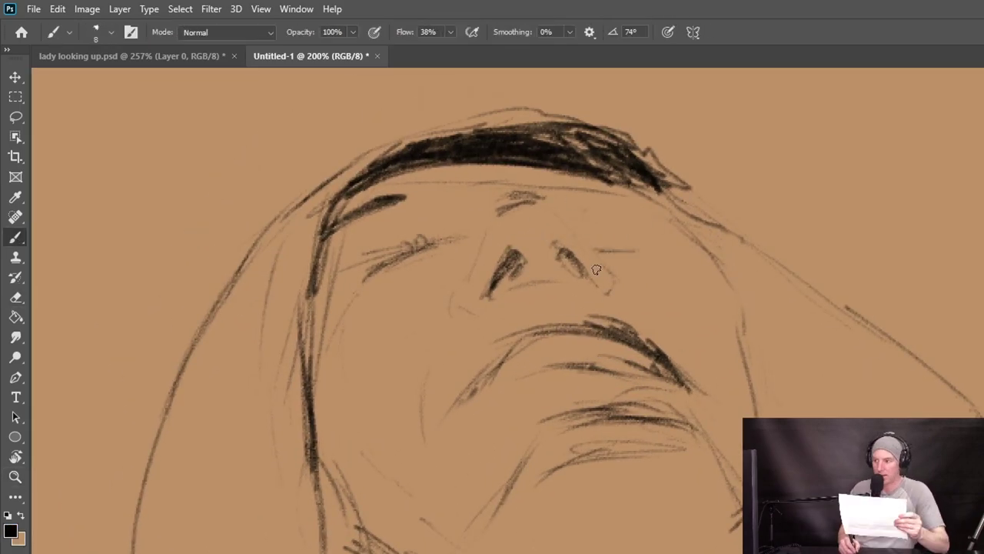
Draw the right closed eye and eyebrow, outline both sides of the nose and reinforce the nostrils.
{"action": "left_click_drag", "start_coordinate": [614, 250], "coordinate": [661, 255]}
{"action": "mouse_move", "coordinate": [550, 191]}
{"action": "left_mouse_down"}
{"action": "mouse_move", "coordinate": [663, 211]}
{"action": "mouse_move", "coordinate": [591, 251]}
{"action": "left_mouse_up"}
{"action": "left_click_drag", "start_coordinate": [497, 212], "coordinate": [461, 295]}
{"action": "left_click_drag", "start_coordinate": [515, 245], "coordinate": [489, 285]}
{"action": "left_click_drag", "start_coordinate": [567, 250], "coordinate": [555, 233]}
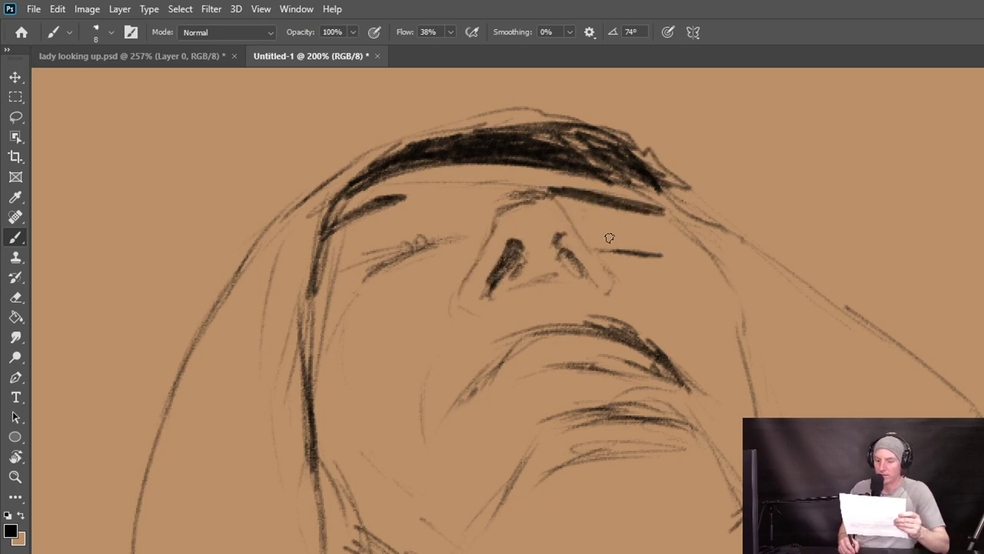
Thicken the lower edge of the hair band and darken the left eyebrow and both closed eyes.
{"action": "left_click_drag", "start_coordinate": [632, 216], "coordinate": [689, 246]}
{"action": "left_click_drag", "start_coordinate": [530, 163], "coordinate": [704, 223]}
{"action": "left_click_drag", "start_coordinate": [332, 219], "coordinate": [402, 200]}
{"action": "left_click_drag", "start_coordinate": [421, 259], "coordinate": [446, 252]}
{"action": "left_click_drag", "start_coordinate": [314, 250], "coordinate": [438, 204]}
{"action": "left_click_drag", "start_coordinate": [340, 200], "coordinate": [548, 166]}
{"action": "mouse_move", "coordinate": [386, 261]}
{"action": "left_mouse_down"}
{"action": "mouse_move", "coordinate": [436, 249]}
{"action": "mouse_move", "coordinate": [446, 235]}
{"action": "left_mouse_up"}
{"action": "left_click_drag", "start_coordinate": [435, 247], "coordinate": [379, 275]}
{"action": "left_click_drag", "start_coordinate": [666, 251], "coordinate": [595, 245]}
Extend the dark hair down the right temple and reinforce the right cheek and jaw contours.
{"action": "left_click_drag", "start_coordinate": [680, 242], "coordinate": [738, 307]}
{"action": "left_click_drag", "start_coordinate": [654, 203], "coordinate": [750, 307]}
{"action": "left_click_drag", "start_coordinate": [707, 262], "coordinate": [757, 327]}
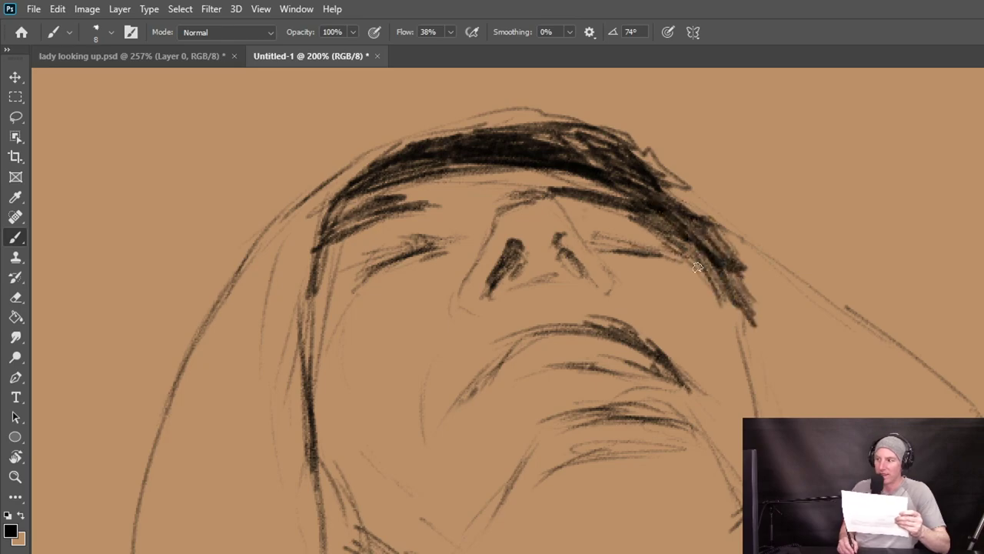
{"action": "left_click_drag", "start_coordinate": [691, 346], "coordinate": [698, 362]}
{"action": "left_click_drag", "start_coordinate": [729, 322], "coordinate": [742, 395]}
{"action": "left_click_drag", "start_coordinate": [735, 454], "coordinate": [739, 484]}
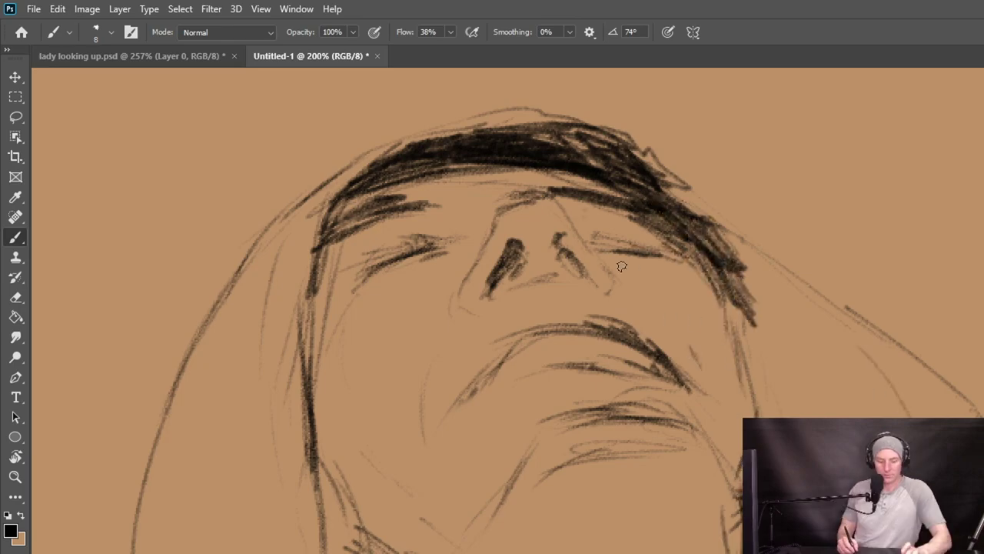
Erase the stray outlines above the crown, the jagged right hair edge and the outer head line on the left.
{"action": "key", "text": "e"}
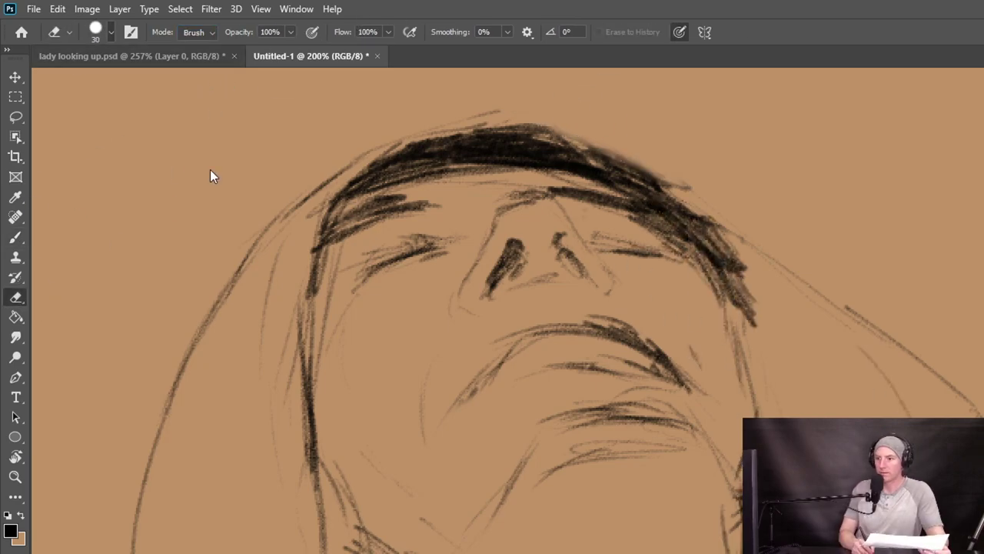
{"action": "left_click_drag", "start_coordinate": [508, 110], "coordinate": [684, 181]}
{"action": "left_click_drag", "start_coordinate": [577, 127], "coordinate": [749, 234]}
{"action": "left_click_drag", "start_coordinate": [277, 220], "coordinate": [139, 511]}
Select the left part of the head and shift it inward and slightly down with Free Transform.
{"action": "left_click", "coordinate": [15, 96]}
{"action": "left_click_drag", "start_coordinate": [68, 99], "coordinate": [480, 547]}
{"action": "left_click", "coordinate": [17, 117]}
{"action": "mouse_move", "coordinate": [518, 105]}
{"action": "left_mouse_down"}
{"action": "mouse_move", "coordinate": [454, 307]}
{"action": "mouse_move", "coordinate": [530, 106]}
{"action": "left_mouse_up"}
{"action": "key", "text": "ctrl+t"}
{"action": "mouse_move", "coordinate": [182, 393]}
{"action": "left_mouse_down"}
{"action": "mouse_move", "coordinate": [206, 411]}
{"action": "mouse_move", "coordinate": [221, 448]}
{"action": "left_mouse_up"}
{"action": "key", "text": "Return"}
{"action": "key", "text": "ctrl+d"}
{"action": "key", "text": "m"}
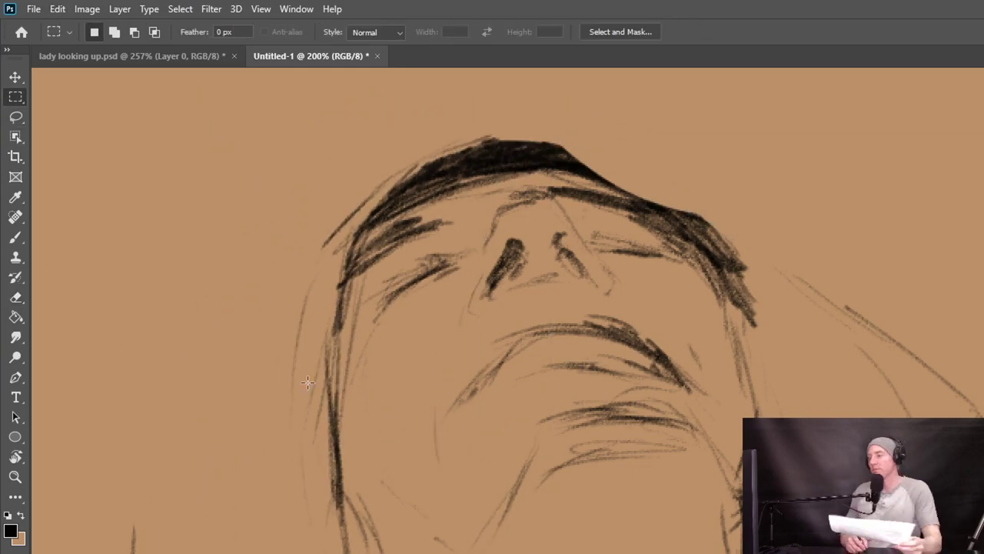
Fill the forehead between the hair band and the brows with black and reduce the Eraser size.
{"action": "key", "text": "b"}
{"action": "mouse_move", "coordinate": [392, 193]}
{"action": "left_mouse_down"}
{"action": "mouse_move", "coordinate": [561, 158]}
{"action": "mouse_move", "coordinate": [567, 202]}
{"action": "mouse_move", "coordinate": [490, 197]}
{"action": "mouse_move", "coordinate": [645, 221]}
{"action": "mouse_move", "coordinate": [461, 202]}
{"action": "mouse_move", "coordinate": [554, 202]}
{"action": "mouse_move", "coordinate": [622, 292]}
{"action": "mouse_move", "coordinate": [538, 213]}
{"action": "mouse_move", "coordinate": [547, 236]}
{"action": "left_mouse_up"}
{"action": "key", "text": "e"}
{"action": "key", "text": "["}
{"action": "key", "text": "["}
{"action": "key", "text": "["}
Lasso the nose, move it slightly up with Free Transform, deselect it and return to the Brush.
{"action": "key", "text": "l"}
{"action": "key", "text": "ctrl+t"}
{"action": "left_click_drag", "start_coordinate": [543, 299], "coordinate": [543, 285]}
{"action": "key", "text": "Return"}
{"action": "key", "text": "m"}
{"action": "left_click", "coordinate": [513, 389]}
{"action": "key", "text": "b"}
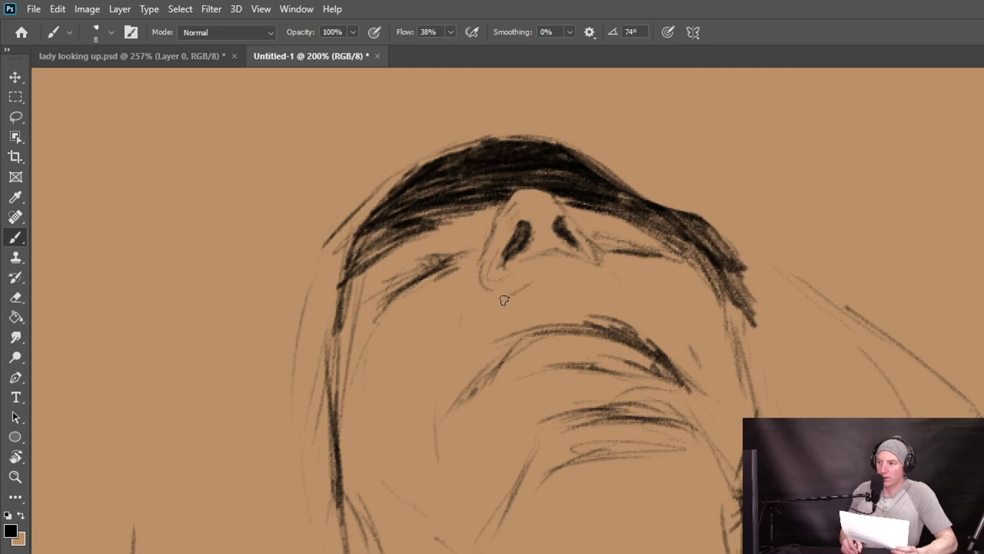
Lasso the mouth, move it up closer to the nose and deselect it.
{"action": "left_click", "coordinate": [16, 117]}
{"action": "mouse_move", "coordinate": [582, 295]}
{"action": "left_mouse_down"}
{"action": "mouse_move", "coordinate": [643, 318]}
{"action": "mouse_move", "coordinate": [588, 296]}
{"action": "left_mouse_up"}
{"action": "left_click", "coordinate": [16, 77]}
{"action": "mouse_move", "coordinate": [545, 321]}
{"action": "left_mouse_down"}
{"action": "mouse_move", "coordinate": [551, 270]}
{"action": "mouse_move", "coordinate": [550, 279]}
{"action": "left_mouse_up"}
{"action": "left_click", "coordinate": [15, 96]}
{"action": "left_click", "coordinate": [109, 112]}
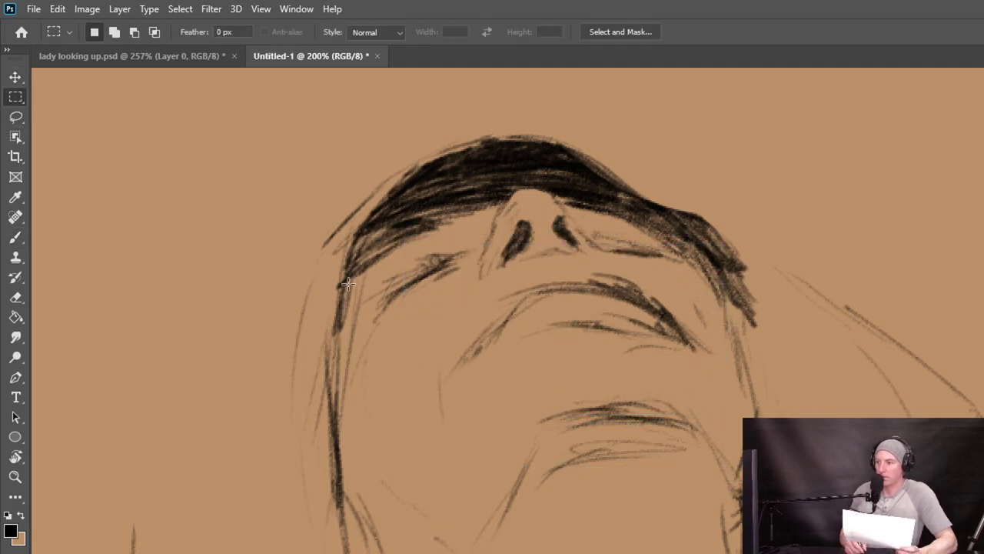
Erase the lower lip, the mouth corners, the chin lines and the left jaw line.
{"action": "key", "text": "e"}
{"action": "left_click_drag", "start_coordinate": [549, 326], "coordinate": [695, 338]}
{"action": "left_click_drag", "start_coordinate": [442, 373], "coordinate": [530, 307]}
{"action": "left_click_drag", "start_coordinate": [550, 419], "coordinate": [707, 442]}
{"action": "left_click_drag", "start_coordinate": [532, 457], "coordinate": [504, 519]}
{"action": "key", "text": "b"}
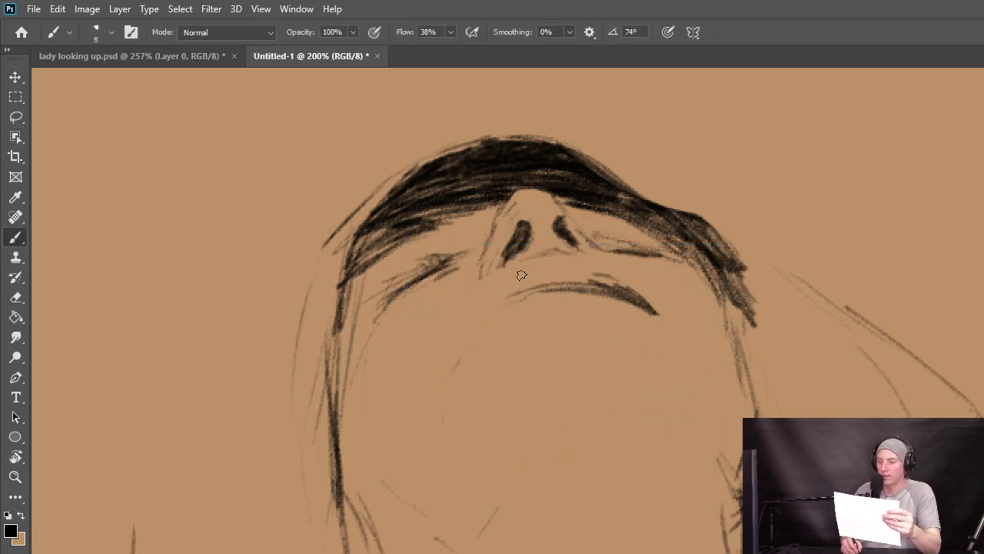
Redraw the lips and mouth corners with a slimmer shape and sketch the chin line and right neck edge.
{"action": "left_click_drag", "start_coordinate": [549, 277], "coordinate": [491, 306]}
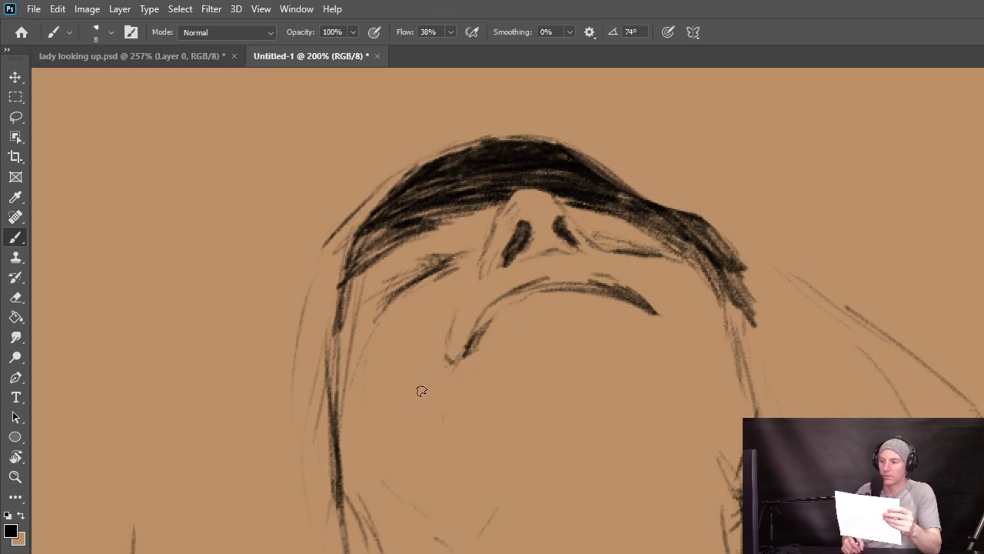
{"action": "key", "text": "ctrl+z"}
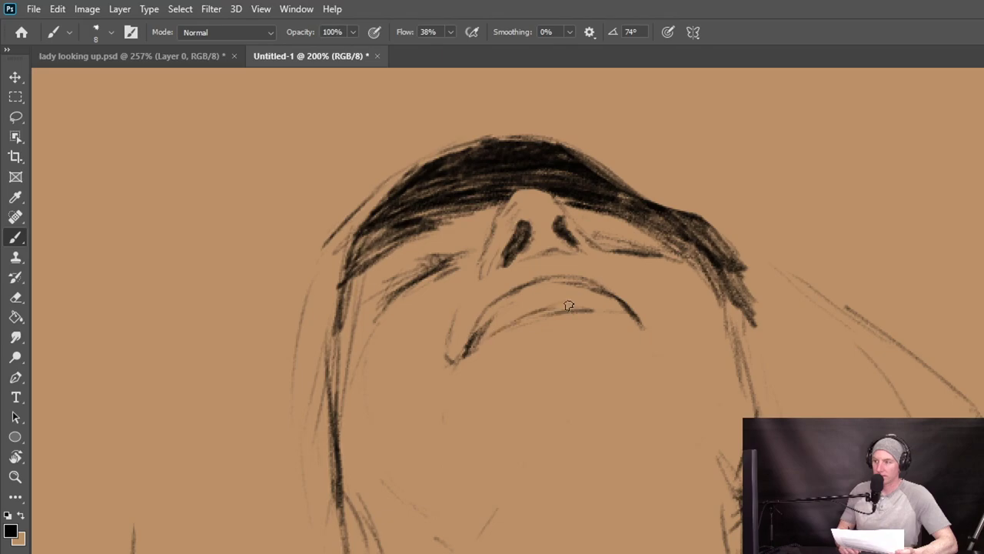
{"action": "left_click_drag", "start_coordinate": [573, 355], "coordinate": [643, 366]}
{"action": "left_click_drag", "start_coordinate": [673, 397], "coordinate": [729, 516]}
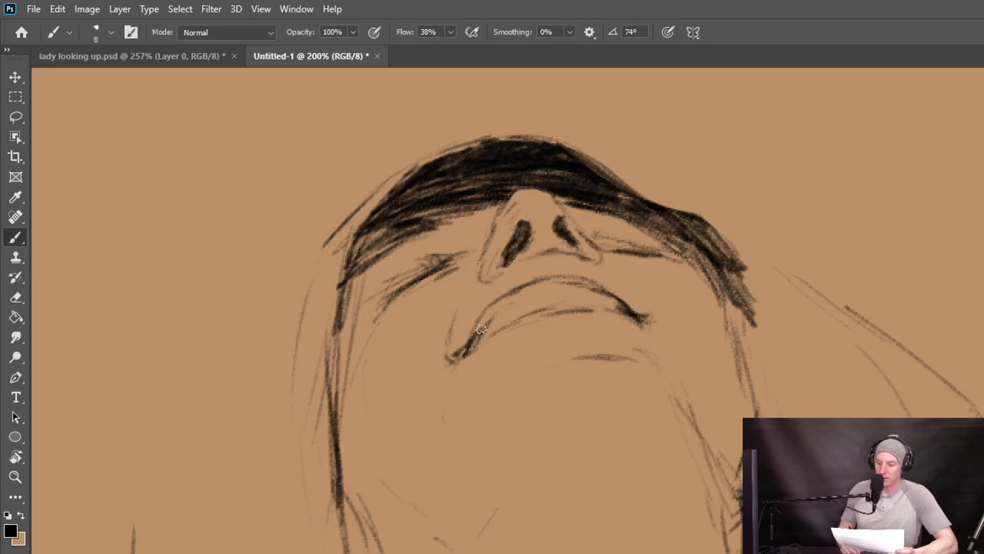
{"action": "left_click_drag", "start_coordinate": [480, 329], "coordinate": [530, 286]}
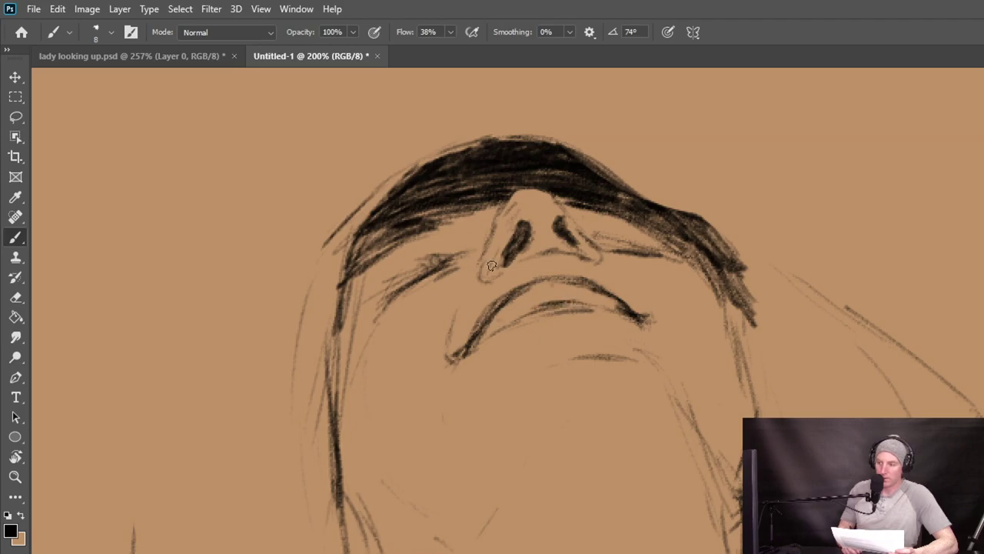
Draw long flowing hair contours down the left side of the face.
{"action": "mouse_move", "coordinate": [442, 228]}
{"action": "left_mouse_down"}
{"action": "mouse_move", "coordinate": [359, 262]}
{"action": "mouse_move", "coordinate": [368, 550]}
{"action": "left_mouse_up"}
{"action": "mouse_move", "coordinate": [257, 551]}
{"action": "left_mouse_down"}
{"action": "mouse_move", "coordinate": [257, 464]}
{"action": "mouse_move", "coordinate": [326, 246]}
{"action": "left_mouse_up"}
{"action": "left_click_drag", "start_coordinate": [371, 201], "coordinate": [238, 547]}
{"action": "mouse_move", "coordinate": [233, 551]}
{"action": "left_mouse_down"}
{"action": "mouse_move", "coordinate": [229, 480]}
{"action": "mouse_move", "coordinate": [227, 552]}
{"action": "left_mouse_up"}
{"action": "left_click_drag", "start_coordinate": [327, 524], "coordinate": [350, 552]}
Draw thick hair strands falling from the right temple and darken the chin's right corner.
{"action": "left_click_drag", "start_coordinate": [731, 259], "coordinate": [826, 388]}
{"action": "left_click_drag", "start_coordinate": [731, 277], "coordinate": [800, 416]}
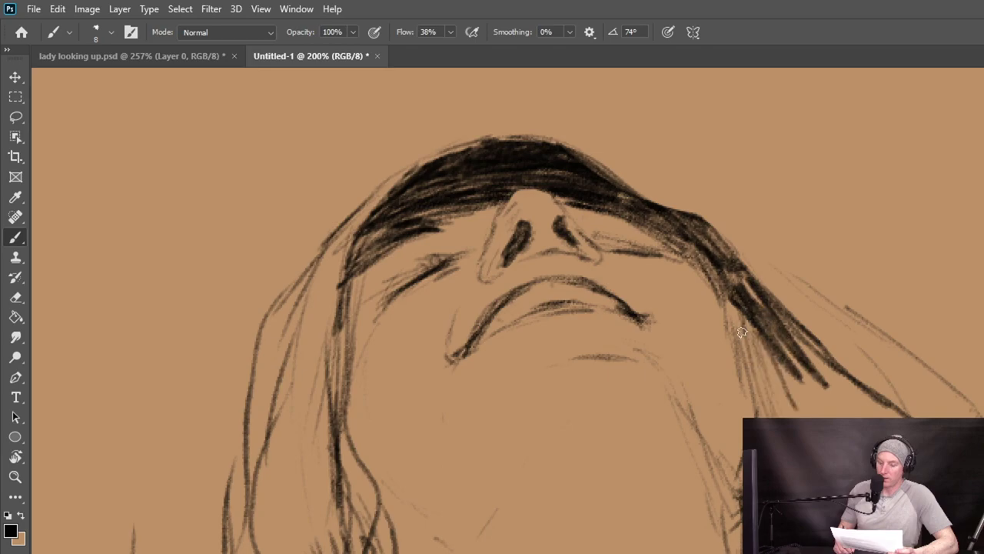
{"action": "left_click_drag", "start_coordinate": [657, 385], "coordinate": [604, 359]}
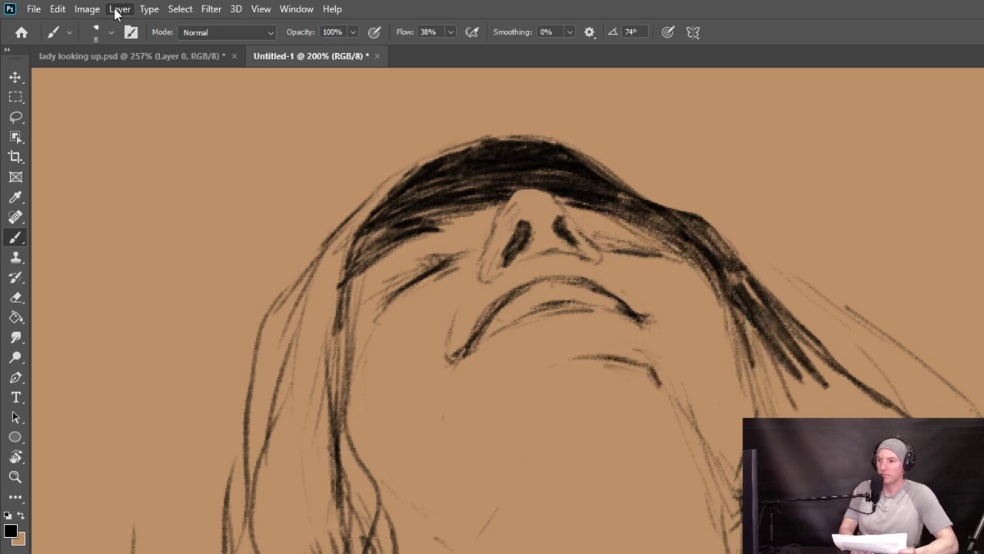
Flip the drawing horizontally and redraw the outer edge of the hair as a rounded curve.
{"action": "left_click", "coordinate": [79, 347]}
{"action": "key", "text": "e"}
{"action": "mouse_move", "coordinate": [500, 275]}
{"action": "left_mouse_down"}
{"action": "mouse_move", "coordinate": [461, 310]}
{"action": "mouse_move", "coordinate": [349, 523]}
{"action": "left_mouse_up"}
{"action": "key", "text": "b"}
{"action": "left_click_drag", "start_coordinate": [437, 376], "coordinate": [401, 552]}
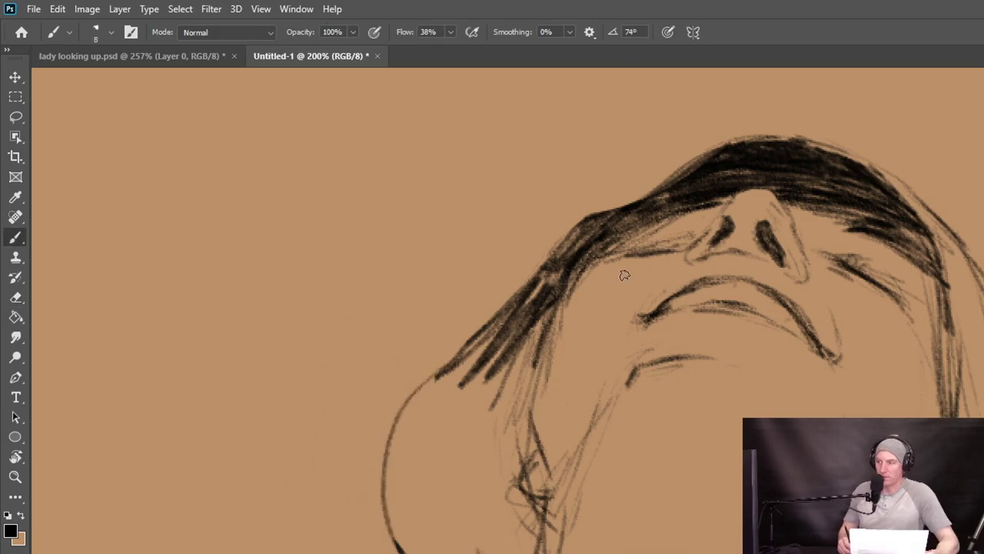
Fill the upper part of the hair beside the cheek with dark downward strokes.
{"action": "left_click_drag", "start_coordinate": [547, 311], "coordinate": [509, 438]}
{"action": "left_click_drag", "start_coordinate": [516, 315], "coordinate": [469, 454]}
{"action": "left_click_drag", "start_coordinate": [481, 346], "coordinate": [440, 425]}
{"action": "left_click_drag", "start_coordinate": [446, 370], "coordinate": [399, 458]}
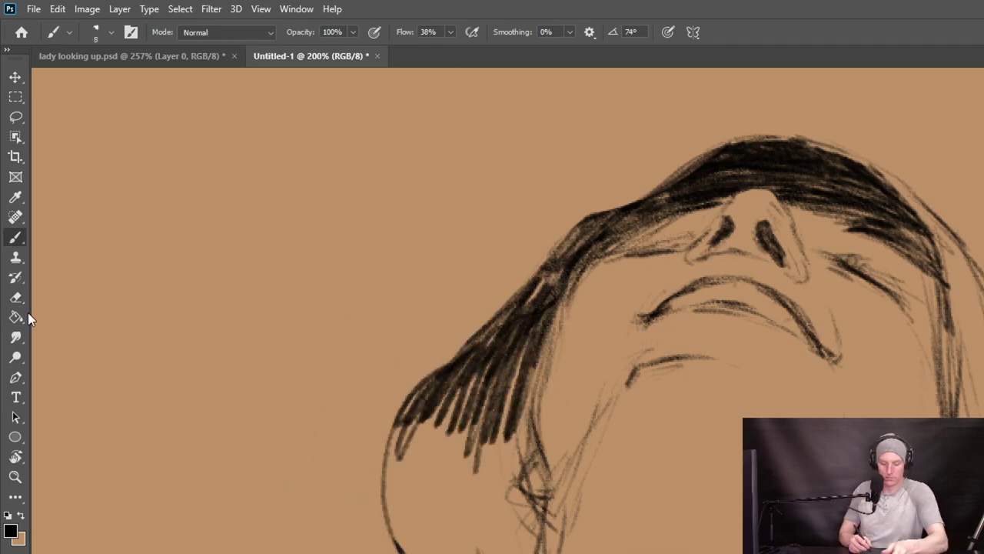
Erase the bumps along the outer hair edge from the crown down to the side, and return to the Brush.
{"action": "left_click", "coordinate": [15, 298]}
{"action": "left_click_drag", "start_coordinate": [631, 199], "coordinate": [393, 400]}
{"action": "left_click_drag", "start_coordinate": [650, 179], "coordinate": [411, 355]}
{"action": "key", "text": "b"}
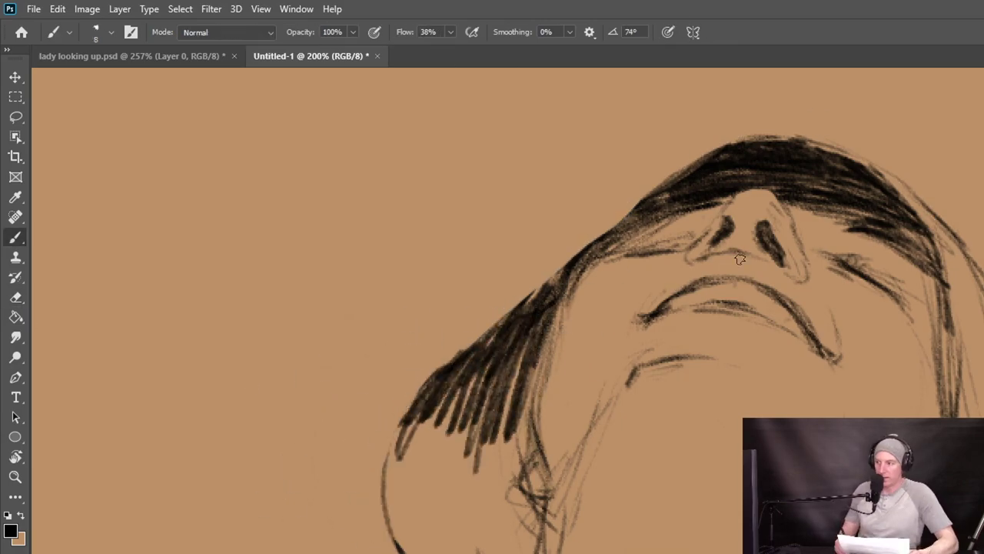
Darken the nose edge, the eyelid near the hair, the inner hair edge along the cheek and the jaw corner.
{"action": "left_click_drag", "start_coordinate": [744, 192], "coordinate": [708, 234]}
{"action": "mouse_move", "coordinate": [644, 250]}
{"action": "left_mouse_down"}
{"action": "mouse_move", "coordinate": [575, 312]}
{"action": "mouse_move", "coordinate": [567, 357]}
{"action": "left_mouse_up"}
{"action": "left_click_drag", "start_coordinate": [552, 349], "coordinate": [549, 455]}
{"action": "left_click_drag", "start_coordinate": [528, 473], "coordinate": [568, 545]}
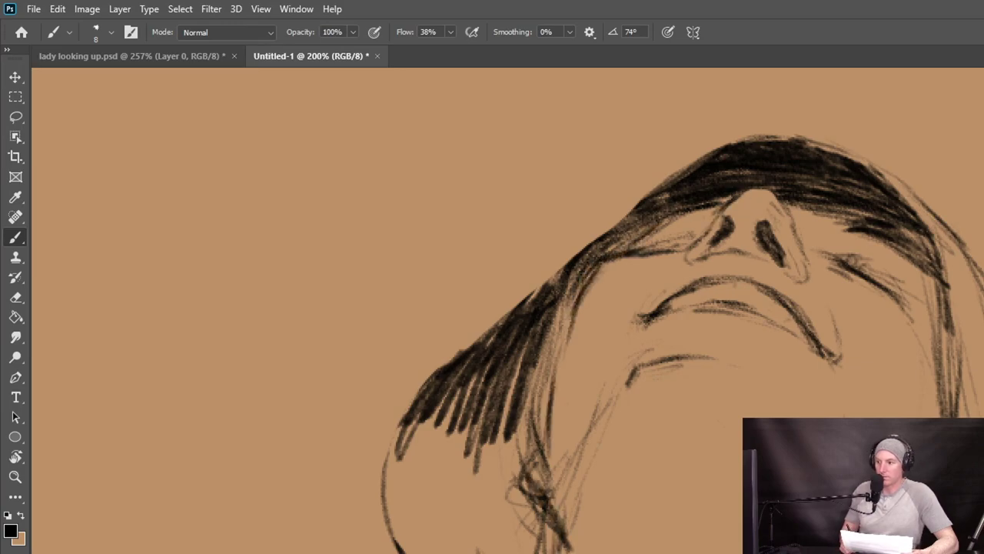
{"action": "left_click_drag", "start_coordinate": [619, 239], "coordinate": [575, 298]}
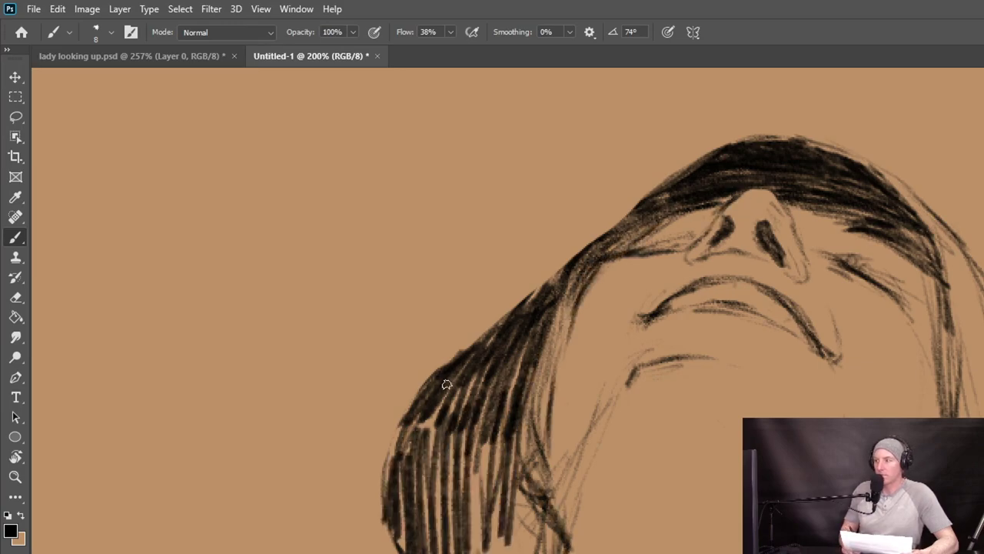
Fill the lower hair mass beside the face and neck with dense vertical strokes.
{"action": "left_click_drag", "start_coordinate": [528, 362], "coordinate": [469, 550]}
{"action": "left_click_drag", "start_coordinate": [459, 392], "coordinate": [403, 539]}
{"action": "left_click_drag", "start_coordinate": [584, 271], "coordinate": [543, 343]}
{"action": "left_click_drag", "start_coordinate": [531, 465], "coordinate": [555, 551]}
{"action": "left_click_drag", "start_coordinate": [523, 490], "coordinate": [530, 550]}
{"action": "left_click_drag", "start_coordinate": [501, 510], "coordinate": [473, 550]}
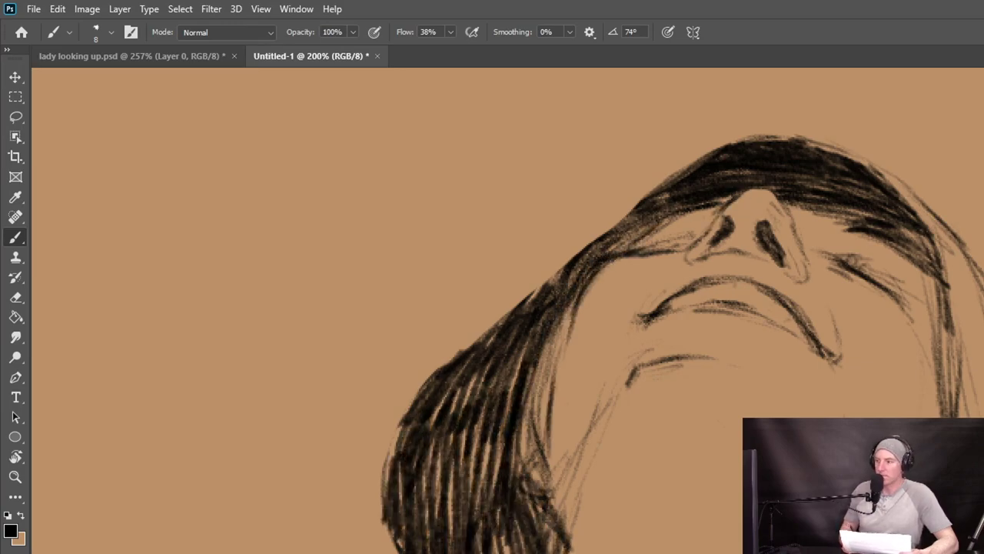
Flip the drawing horizontally back to its original orientation.
{"action": "left_click", "coordinate": [58, 9]}
{"action": "left_click", "coordinate": [330, 548]}
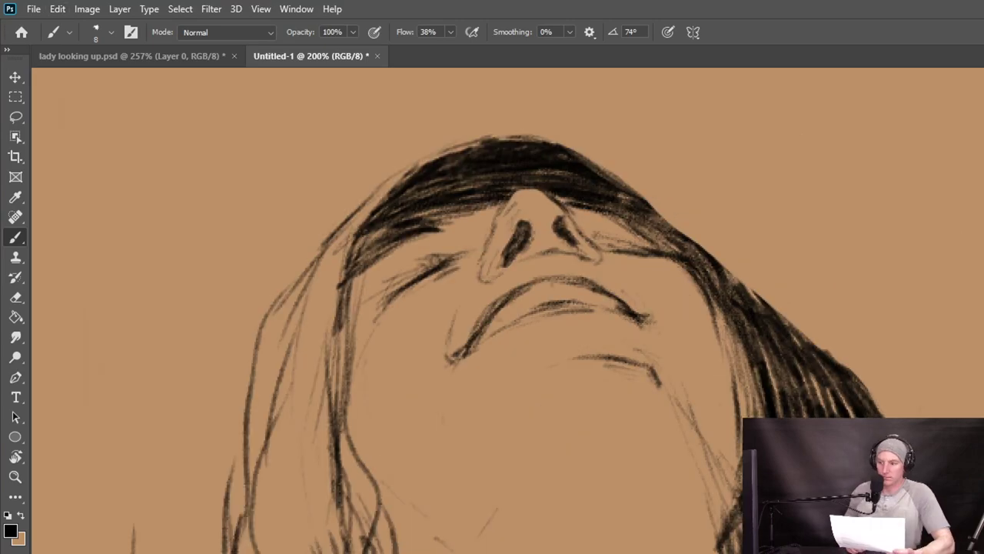
{"action": "key", "text": "e"}
{"action": "key", "text": "ctrl+0"}
{"action": "key", "text": "b"}
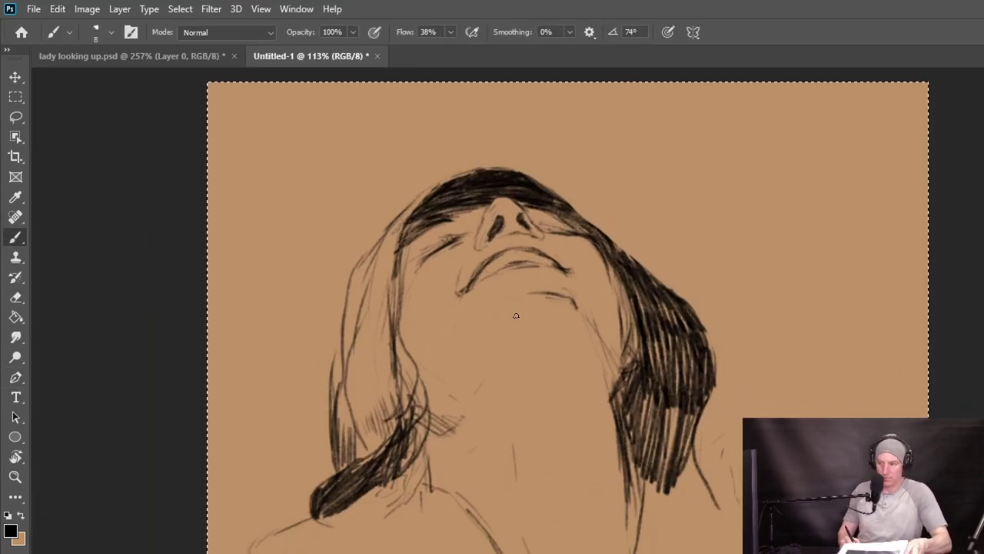
Create a new layer and hatch shadows under the chin, along both jaw edges and on the upper neck.
{"action": "key", "text": "ctrl+alt+shift+n"}
{"action": "mouse_move", "coordinate": [504, 301]}
{"action": "left_mouse_down"}
{"action": "mouse_move", "coordinate": [588, 337]}
{"action": "mouse_move", "coordinate": [603, 388]}
{"action": "left_mouse_up"}
{"action": "left_click_drag", "start_coordinate": [555, 299], "coordinate": [469, 380]}
{"action": "left_click_drag", "start_coordinate": [515, 315], "coordinate": [427, 435]}
{"action": "left_click_drag", "start_coordinate": [454, 377], "coordinate": [435, 475]}
{"action": "left_click_drag", "start_coordinate": [430, 412], "coordinate": [444, 477]}
{"action": "left_click_drag", "start_coordinate": [470, 419], "coordinate": [488, 469]}
{"action": "left_click_drag", "start_coordinate": [503, 389], "coordinate": [513, 442]}
{"action": "left_click_drag", "start_coordinate": [602, 384], "coordinate": [608, 485]}
{"action": "left_click_drag", "start_coordinate": [488, 338], "coordinate": [501, 446]}
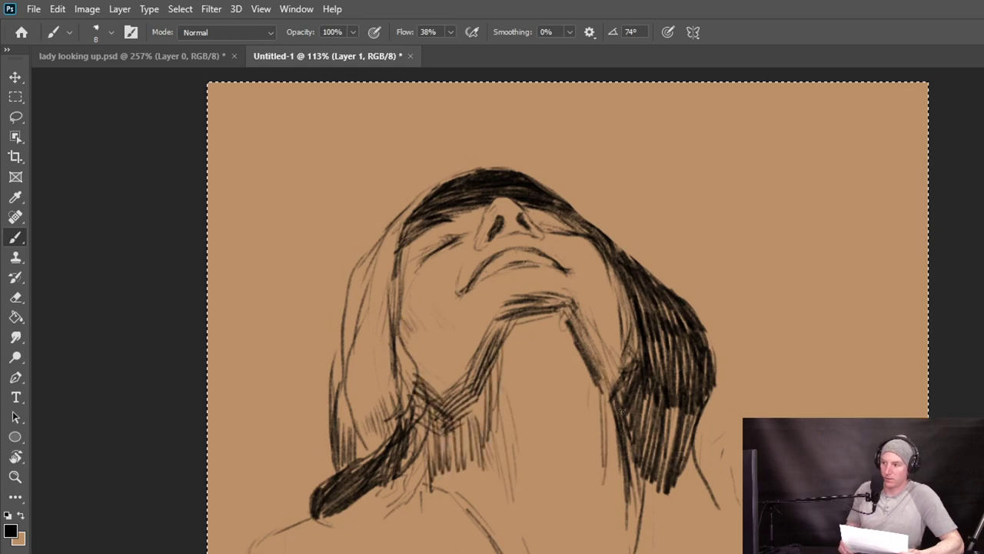
Extend the vertical hatching across the whole neck and deepen the shadow under the jaw.
{"action": "left_click_drag", "start_coordinate": [603, 355], "coordinate": [624, 415]}
{"action": "left_click_drag", "start_coordinate": [569, 309], "coordinate": [488, 376]}
{"action": "left_click_drag", "start_coordinate": [541, 321], "coordinate": [481, 396]}
{"action": "mouse_move", "coordinate": [555, 319]}
{"action": "left_mouse_down"}
{"action": "mouse_move", "coordinate": [575, 445]}
{"action": "mouse_move", "coordinate": [507, 470]}
{"action": "left_mouse_up"}
{"action": "left_click_drag", "start_coordinate": [504, 390], "coordinate": [480, 492]}
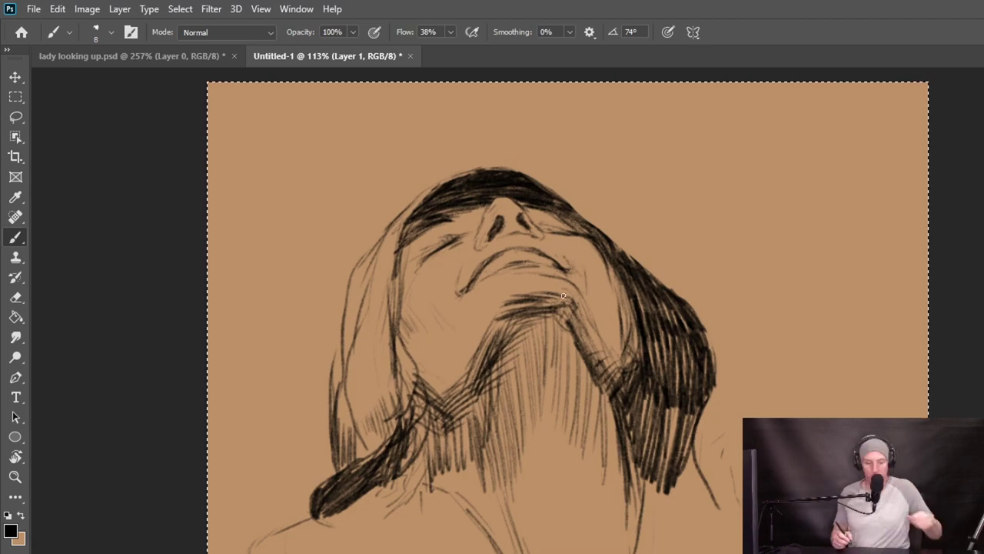
{"action": "left_click_drag", "start_coordinate": [492, 472], "coordinate": [512, 552]}
{"action": "left_click_drag", "start_coordinate": [581, 420], "coordinate": [605, 539]}
{"action": "left_click_drag", "start_coordinate": [607, 423], "coordinate": [627, 552]}
{"action": "left_click_drag", "start_coordinate": [579, 358], "coordinate": [601, 454]}
{"action": "left_click_drag", "start_coordinate": [548, 315], "coordinate": [595, 415]}
{"action": "left_click_drag", "start_coordinate": [566, 311], "coordinate": [623, 496]}
Enlarge the brush to 50 and block in dark masses on both shoulders and in the right-hand hair.
{"action": "key", "text": "]"}
{"action": "key", "text": "]"}
{"action": "key", "text": "]"}
{"action": "key", "text": "]"}
{"action": "key", "text": "]"}
{"action": "key", "text": "]"}
{"action": "key", "text": "]"}
{"action": "key", "text": "]"}
{"action": "key", "text": "]"}
{"action": "key", "text": "]"}
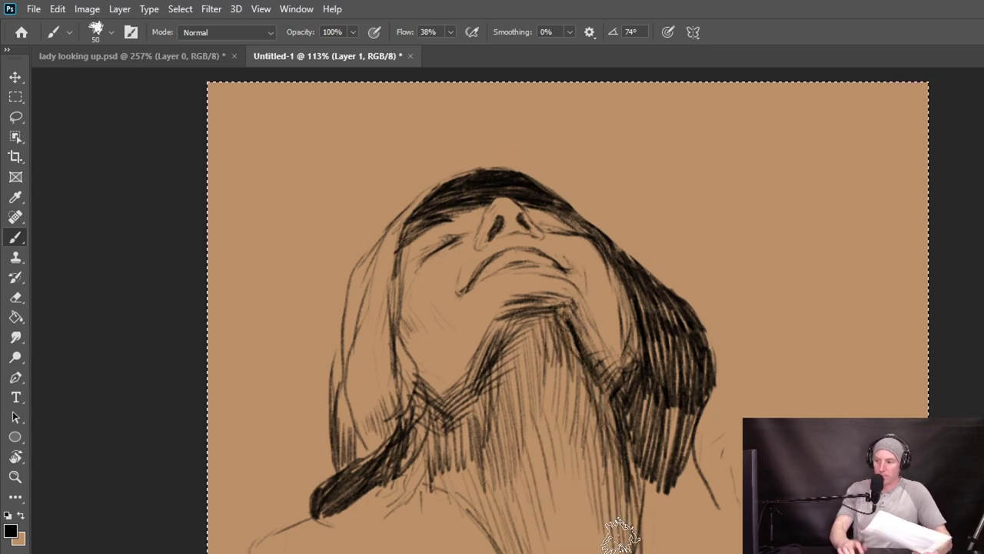
{"action": "left_click_drag", "start_coordinate": [473, 538], "coordinate": [343, 539]}
{"action": "left_click_drag", "start_coordinate": [657, 547], "coordinate": [696, 500]}
{"action": "left_click_drag", "start_coordinate": [492, 530], "coordinate": [345, 544]}
{"action": "mouse_move", "coordinate": [659, 316]}
{"action": "left_mouse_down"}
{"action": "mouse_move", "coordinate": [675, 434]}
{"action": "mouse_move", "coordinate": [719, 538]}
{"action": "left_mouse_up"}
{"action": "left_click_drag", "start_coordinate": [565, 199], "coordinate": [667, 275]}
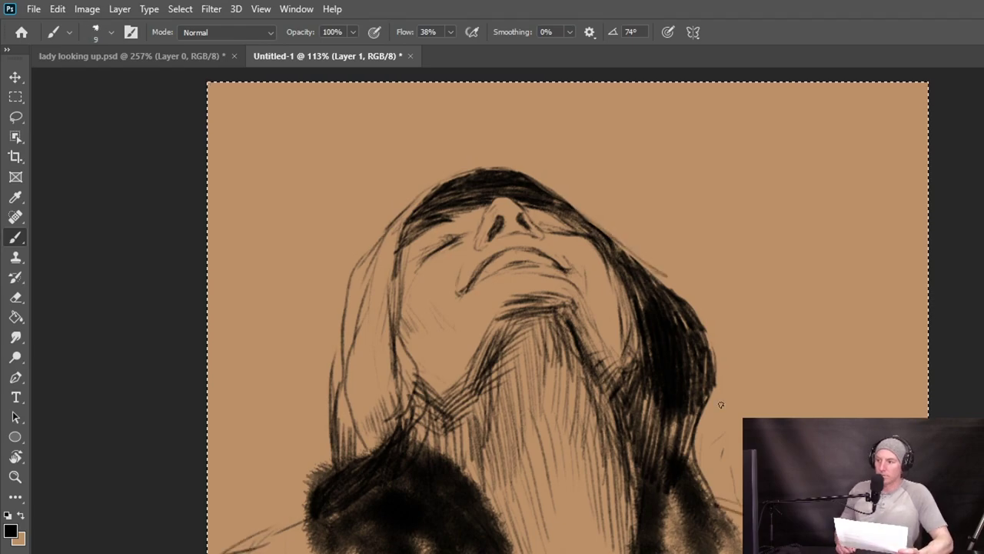
Erase the dark shoulder masses and most of the chin and neck hatching, reducing the Eraser size.
{"action": "key", "text": "e"}
{"action": "mouse_move", "coordinate": [258, 542]}
{"action": "left_mouse_down"}
{"action": "mouse_move", "coordinate": [500, 329]}
{"action": "mouse_move", "coordinate": [626, 539]}
{"action": "mouse_move", "coordinate": [394, 362]}
{"action": "mouse_move", "coordinate": [322, 534]}
{"action": "left_mouse_up"}
{"action": "left_click_drag", "start_coordinate": [565, 303], "coordinate": [673, 454]}
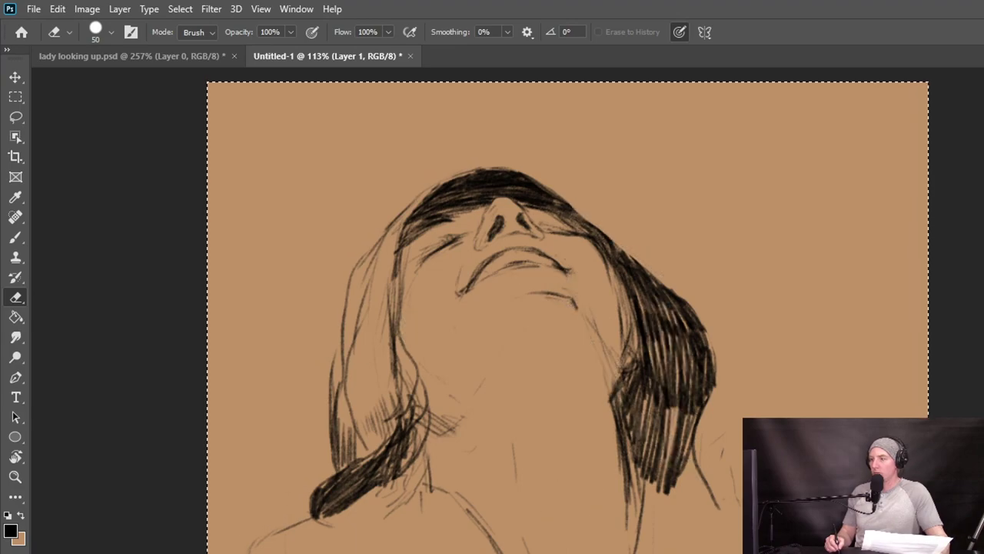
{"action": "key", "text": "ctrl+z"}
{"action": "key", "text": "bracketleft"}
{"action": "key", "text": "bracketleft"}
{"action": "key", "text": "bracketleft"}
{"action": "key", "text": "bracketleft"}
{"action": "key", "text": "bracketleft"}
{"action": "key", "text": "bracketleft"}
{"action": "key", "text": "bracketleft"}
{"action": "left_click_drag", "start_coordinate": [555, 309], "coordinate": [607, 444]}
{"action": "key", "text": "i"}
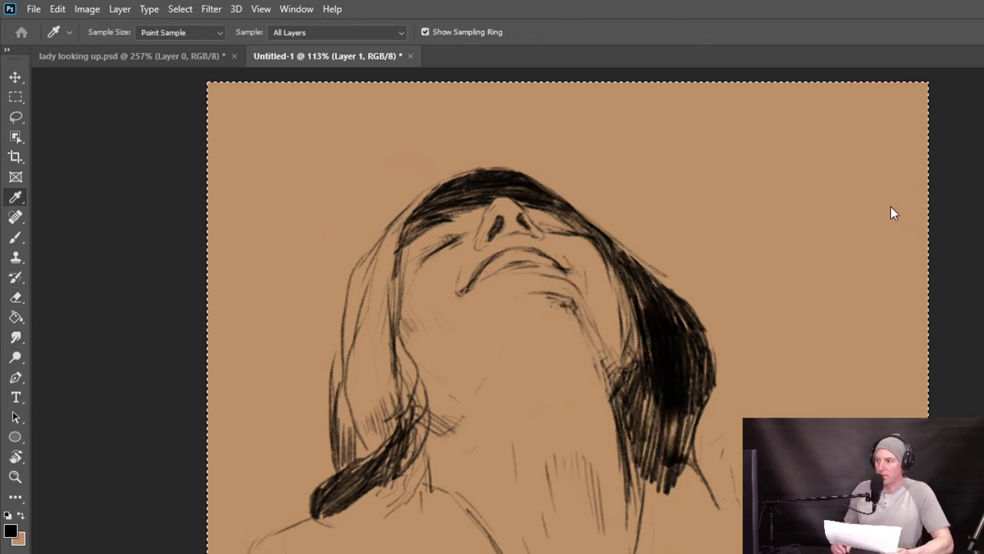
Draw the shoulder and collar lines on both sides of the neck and reinforce the right neck edge.
{"action": "key", "text": "b"}
{"action": "mouse_move", "coordinate": [701, 471]}
{"action": "left_mouse_down"}
{"action": "mouse_move", "coordinate": [741, 543]}
{"action": "mouse_move", "coordinate": [742, 493]}
{"action": "left_mouse_up"}
{"action": "mouse_move", "coordinate": [431, 459]}
{"action": "left_mouse_down"}
{"action": "mouse_move", "coordinate": [505, 552]}
{"action": "mouse_move", "coordinate": [372, 483]}
{"action": "left_mouse_up"}
{"action": "left_click_drag", "start_coordinate": [312, 512], "coordinate": [335, 549]}
{"action": "left_click_drag", "start_coordinate": [422, 490], "coordinate": [416, 551]}
{"action": "left_click_drag", "start_coordinate": [682, 449], "coordinate": [741, 529]}
{"action": "left_click_drag", "start_coordinate": [645, 500], "coordinate": [630, 552]}
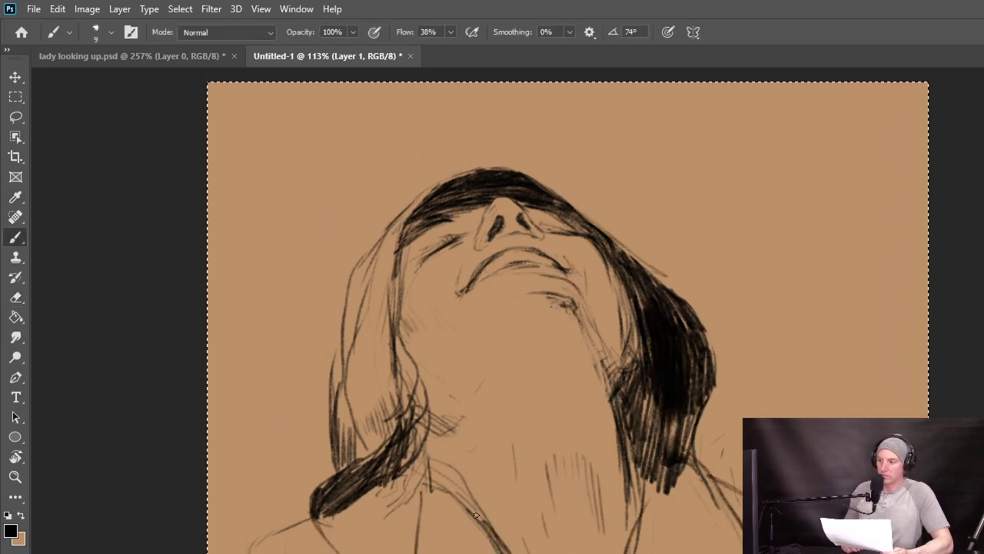
Add dark strokes along the left collar and the shoulder edge beside the neck.
{"action": "left_click_drag", "start_coordinate": [418, 486], "coordinate": [481, 520]}
{"action": "left_click_drag", "start_coordinate": [428, 461], "coordinate": [382, 515]}
{"action": "left_click_drag", "start_coordinate": [420, 486], "coordinate": [386, 527]}
Set the brush blending mode to Clear and duplicate the portrait layer.
{"action": "left_click", "coordinate": [227, 32]}
{"action": "left_click", "coordinate": [196, 77]}
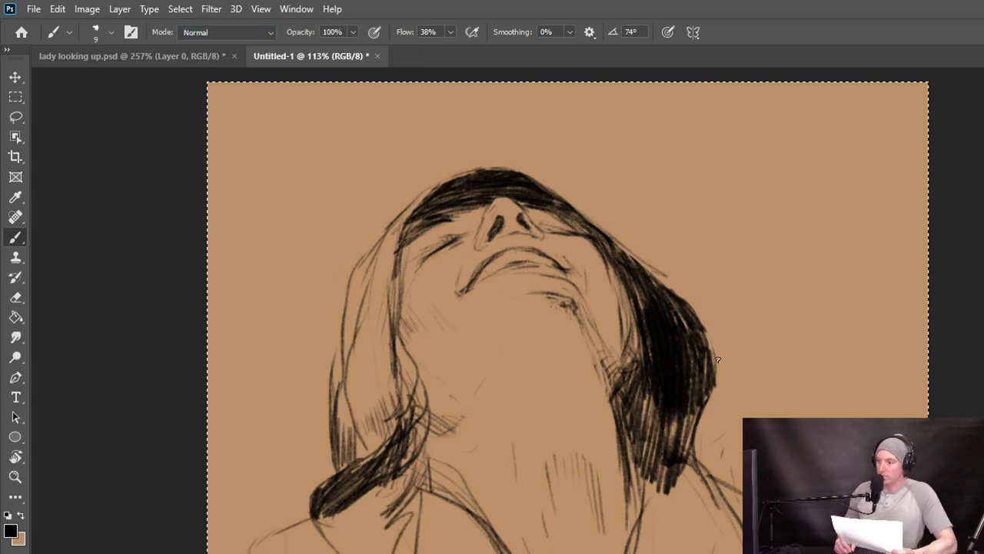
{"action": "key", "text": "ctrl+j"}
{"action": "key", "text": "ctrl+j"}
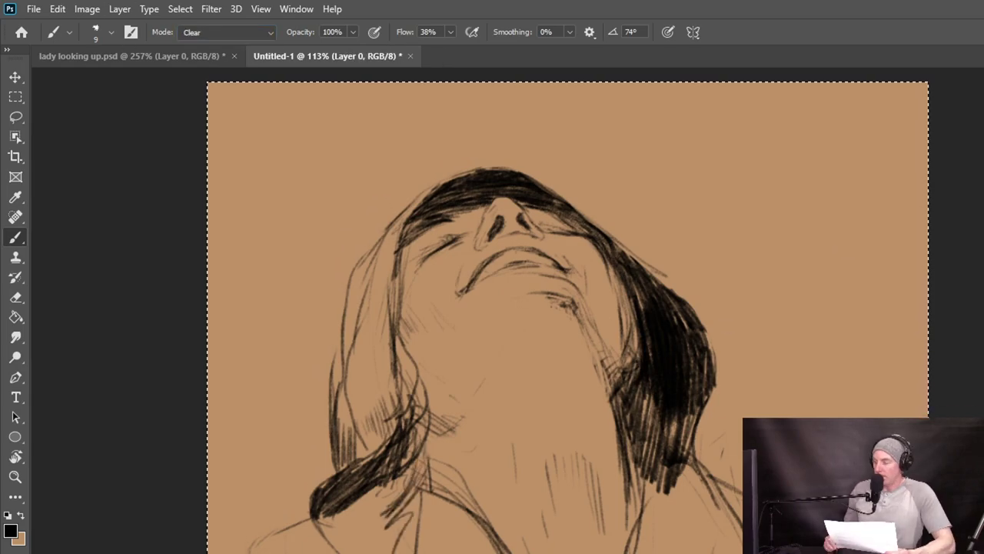
Swap the foreground colour to tan and carve light streaks into the lower right hair and the left hair lock.
{"action": "key", "text": "g"}
{"action": "key", "text": "x"}
{"action": "left_click", "coordinate": [640, 426]}
{"action": "left_click", "coordinate": [655, 452]}
{"action": "left_click", "coordinate": [596, 242]}
{"action": "key", "text": "b"}
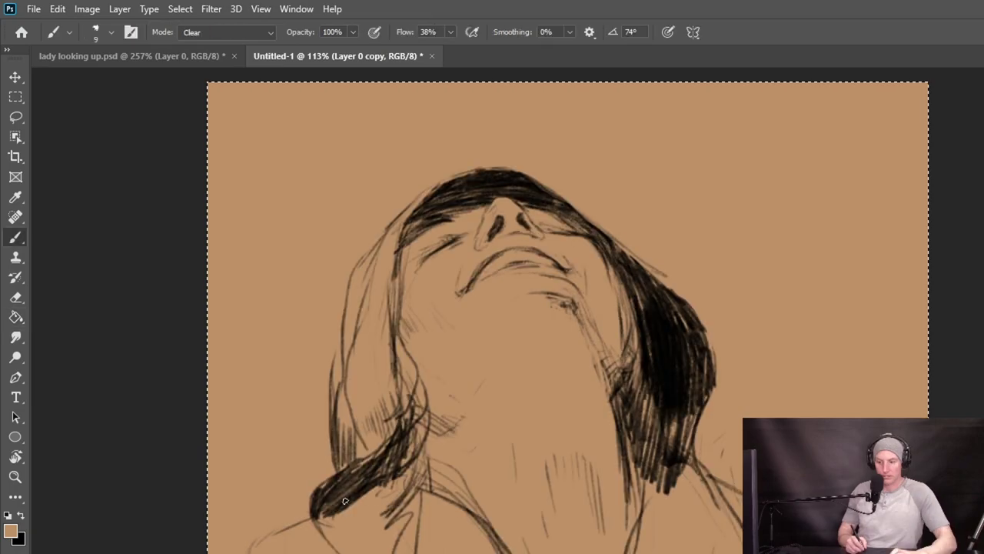
{"action": "left_click_drag", "start_coordinate": [636, 362], "coordinate": [669, 454]}
{"action": "left_click_drag", "start_coordinate": [647, 414], "coordinate": [672, 492]}
{"action": "mouse_move", "coordinate": [385, 455]}
{"action": "left_mouse_down"}
{"action": "mouse_move", "coordinate": [421, 412]}
{"action": "mouse_move", "coordinate": [399, 482]}
{"action": "left_mouse_up"}
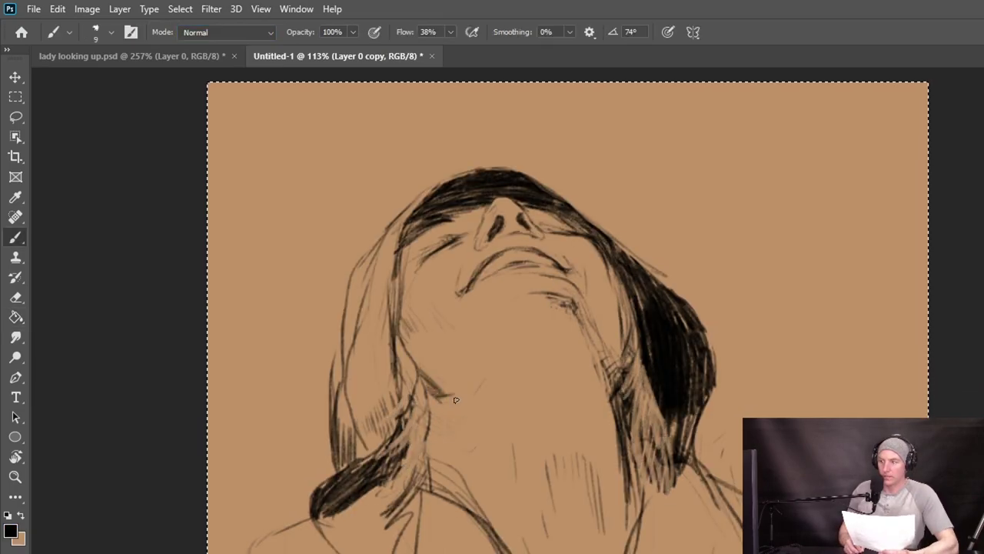
Hatch the shadow under the left jaw, the left collar and the right neck edge with dark strokes.
{"action": "left_click_drag", "start_coordinate": [455, 400], "coordinate": [448, 417]}
{"action": "left_click_drag", "start_coordinate": [609, 419], "coordinate": [622, 467]}
{"action": "left_click_drag", "start_coordinate": [422, 495], "coordinate": [487, 552]}
{"action": "left_click_drag", "start_coordinate": [422, 512], "coordinate": [459, 552]}
{"action": "left_click_drag", "start_coordinate": [432, 506], "coordinate": [473, 552]}
{"action": "left_click_drag", "start_coordinate": [646, 489], "coordinate": [631, 552]}
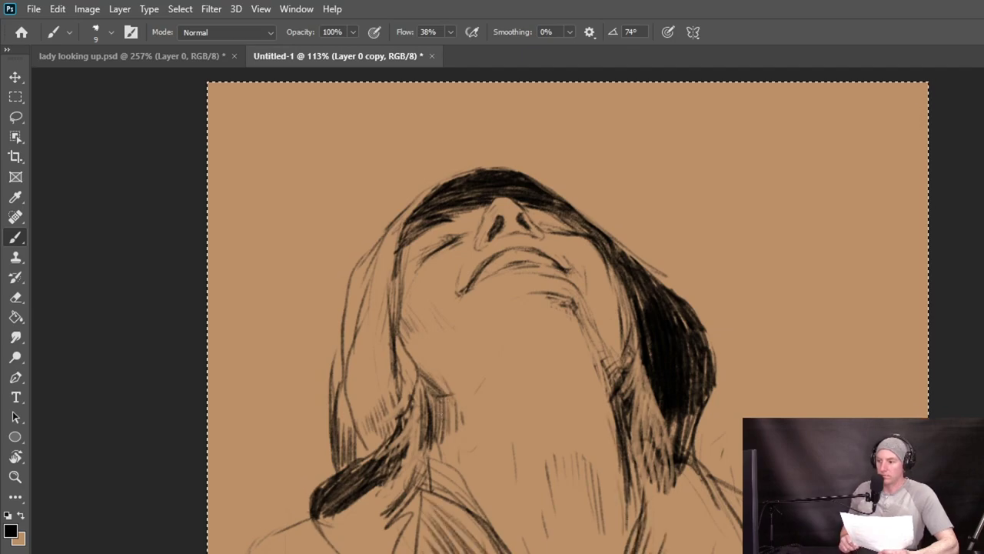
Hatch both shoulders, reinforce the outer right hair and add short strokes below the left hair lock.
{"action": "left_click_drag", "start_coordinate": [670, 478], "coordinate": [711, 552]}
{"action": "left_click_drag", "start_coordinate": [695, 469], "coordinate": [727, 552]}
{"action": "left_click_drag", "start_coordinate": [423, 494], "coordinate": [394, 550]}
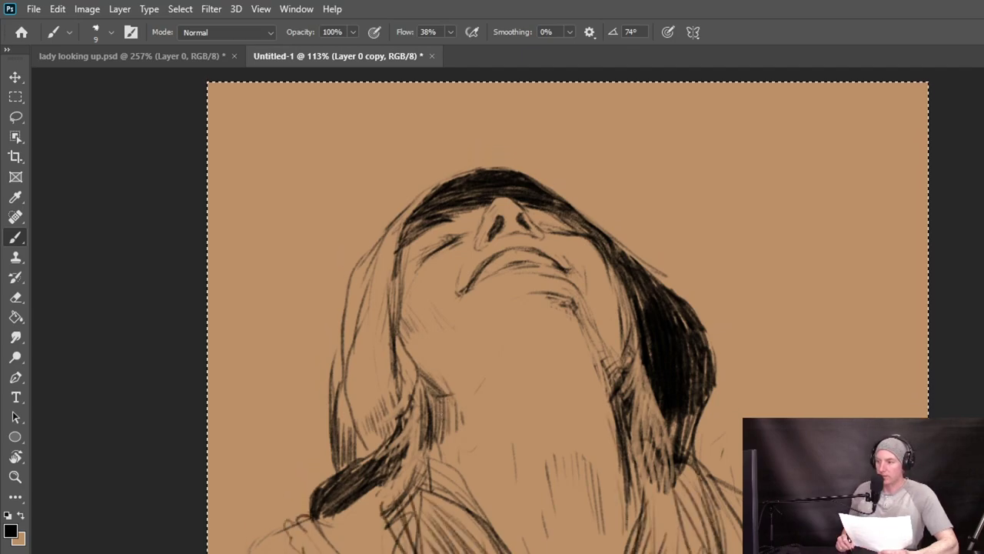
{"action": "left_click_drag", "start_coordinate": [687, 413], "coordinate": [734, 546]}
{"action": "left_click_drag", "start_coordinate": [388, 480], "coordinate": [331, 517]}
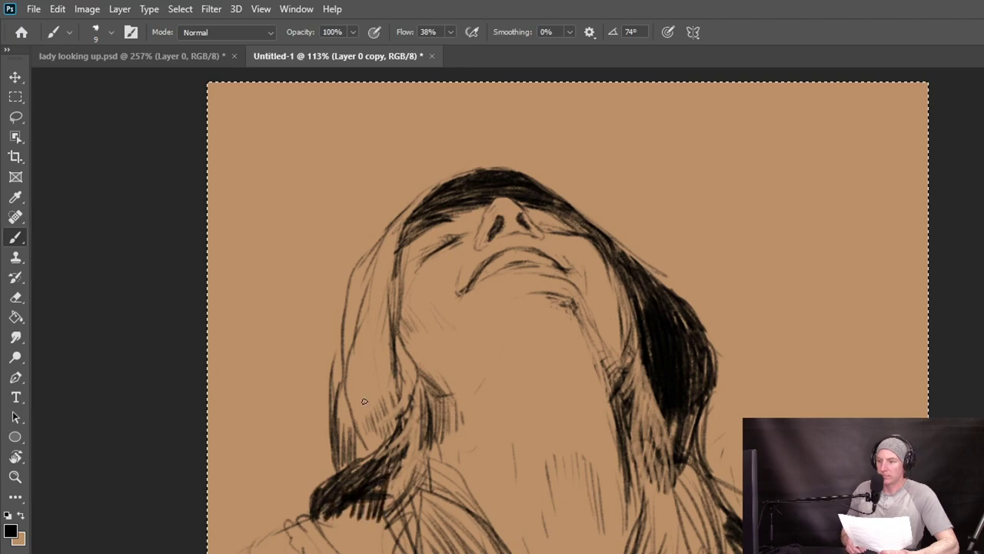
Darken the lower left hair, and erase the hatching under the left jaw and stray lines beside the right jaw.
{"action": "left_click_drag", "start_coordinate": [396, 373], "coordinate": [380, 435]}
{"action": "left_click_drag", "start_coordinate": [455, 359], "coordinate": [447, 392]}
{"action": "left_click_drag", "start_coordinate": [495, 305], "coordinate": [528, 297]}
{"action": "mouse_move", "coordinate": [525, 304]}
{"action": "left_mouse_down"}
{"action": "mouse_move", "coordinate": [486, 356]}
{"action": "mouse_move", "coordinate": [500, 341]}
{"action": "left_mouse_up"}
{"action": "key", "text": "e"}
{"action": "mouse_move", "coordinate": [451, 352]}
{"action": "left_mouse_down"}
{"action": "mouse_move", "coordinate": [452, 389]}
{"action": "mouse_move", "coordinate": [428, 408]}
{"action": "left_mouse_up"}
{"action": "left_click_drag", "start_coordinate": [598, 332], "coordinate": [608, 366]}
{"action": "left_click_drag", "start_coordinate": [442, 406], "coordinate": [443, 445]}
Clear the selection and flip the portrait horizontally to check the likeness.
{"action": "left_click", "coordinate": [57, 9]}
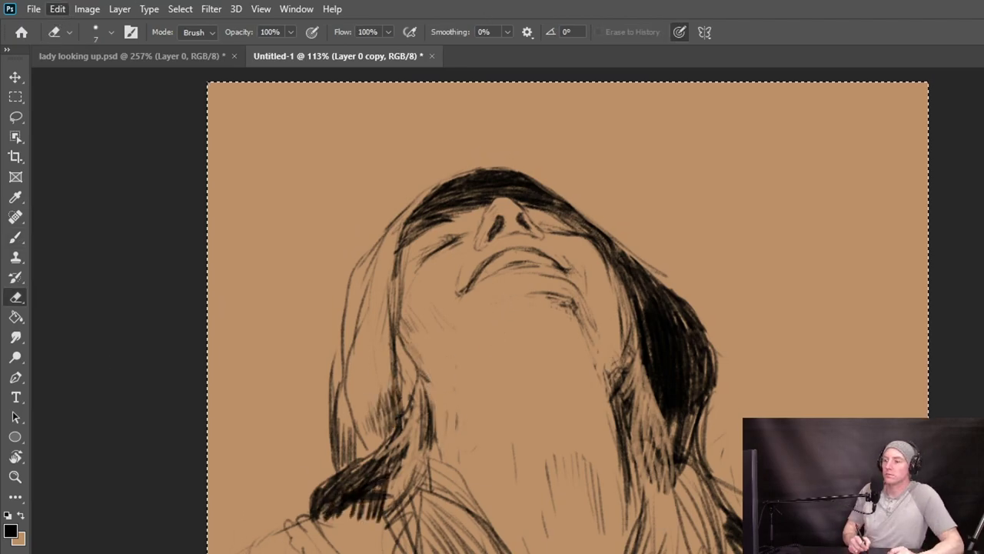
{"action": "left_click", "coordinate": [15, 97]}
{"action": "left_click", "coordinate": [382, 393]}
{"action": "left_click", "coordinate": [16, 238]}
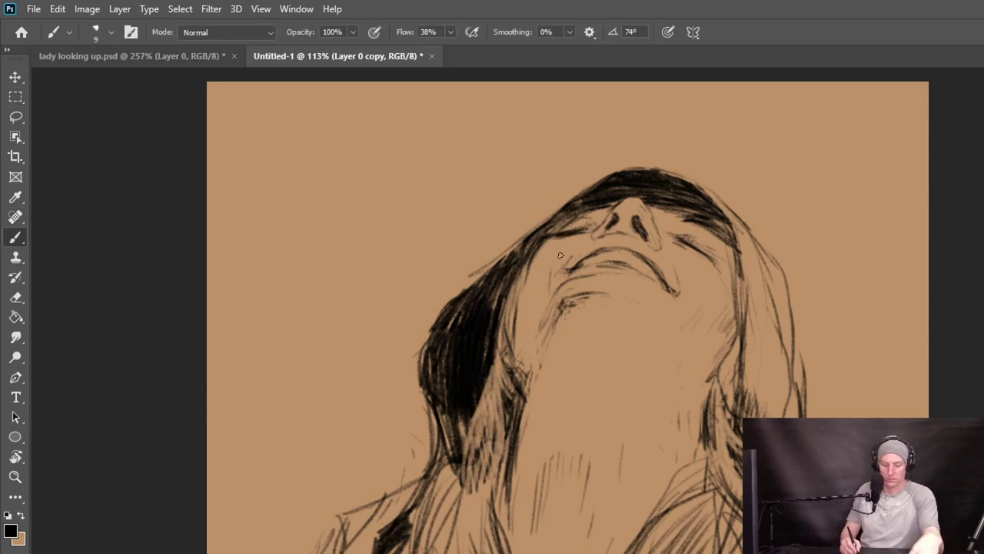
Undo the dark patches painted under the chin and along the jaw.
{"action": "key", "text": "e"}
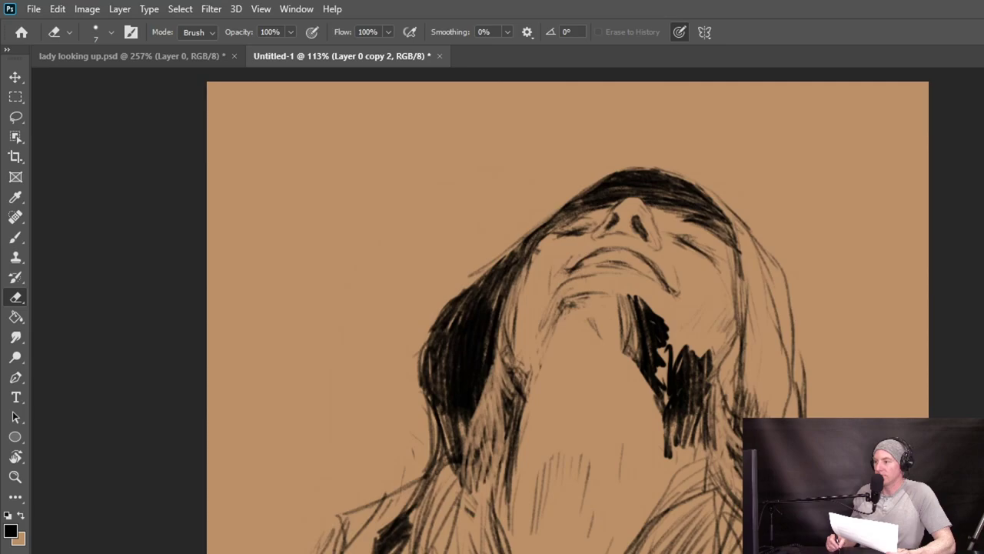
{"action": "key", "text": "ctrl+z"}
{"action": "key", "text": "ctrl+z"}
{"action": "key", "text": "ctrl+z"}
{"action": "key", "text": "ctrl+z"}
{"action": "key", "text": "ctrl+z"}
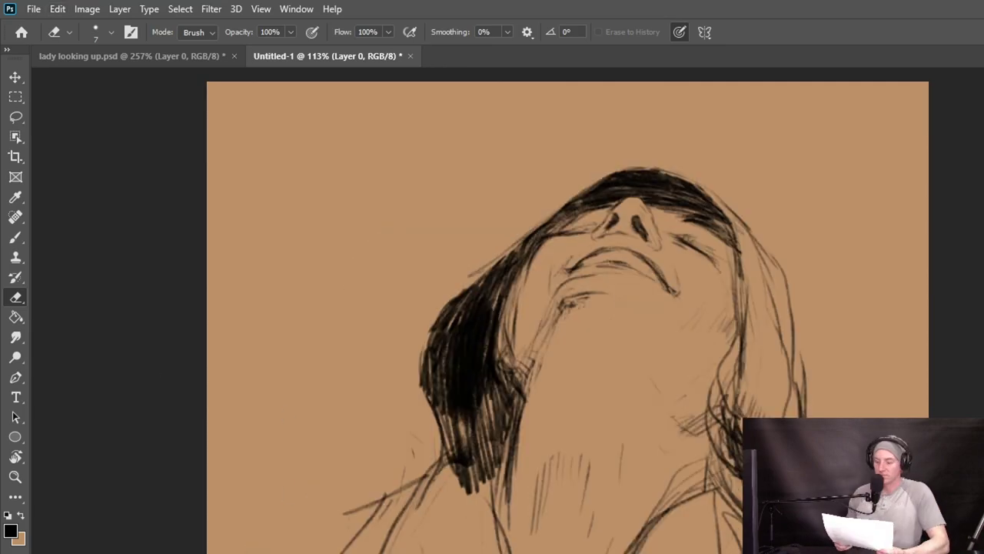
{"action": "key", "text": "ctrl+z"}
{"action": "key", "text": "ctrl+z"}
{"action": "key", "text": "ctrl+z"}
{"action": "key", "text": "ctrl+z"}
{"action": "key", "text": "ctrl+z"}
{"action": "key", "text": "ctrl+z"}
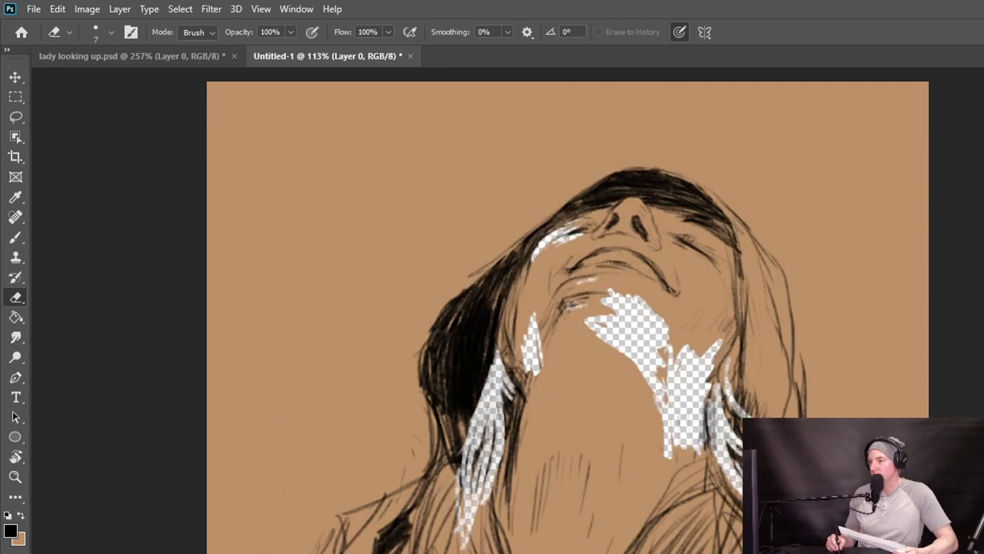
Compare the reworked hair, neck and shoulders with the earlier version of the portrait by toggling between both states.
{"action": "key", "text": "ctrl+shift+z"}
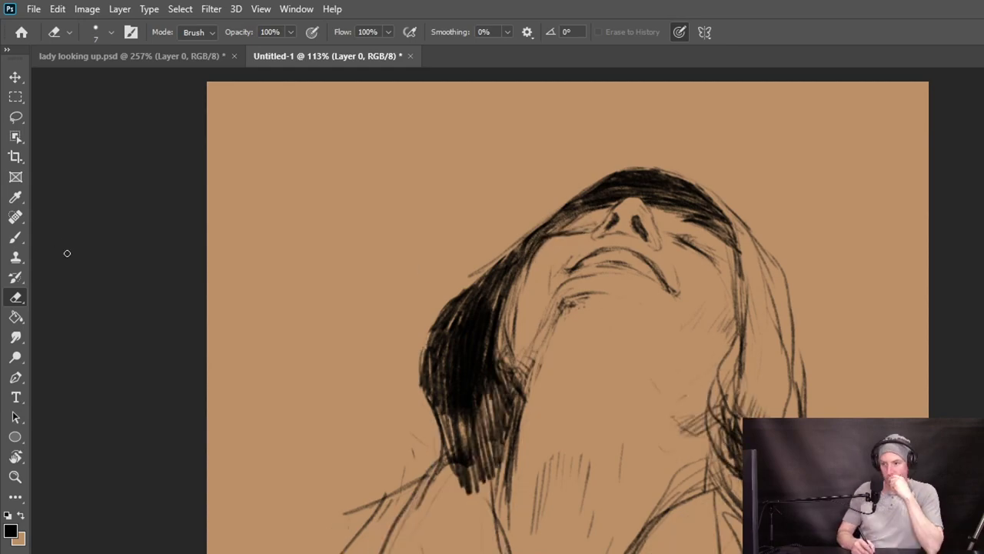
{"action": "key", "text": "ctrl+z"}
{"action": "key", "text": "ctrl+shift+z"}
{"action": "key", "text": "ctrl+z"}
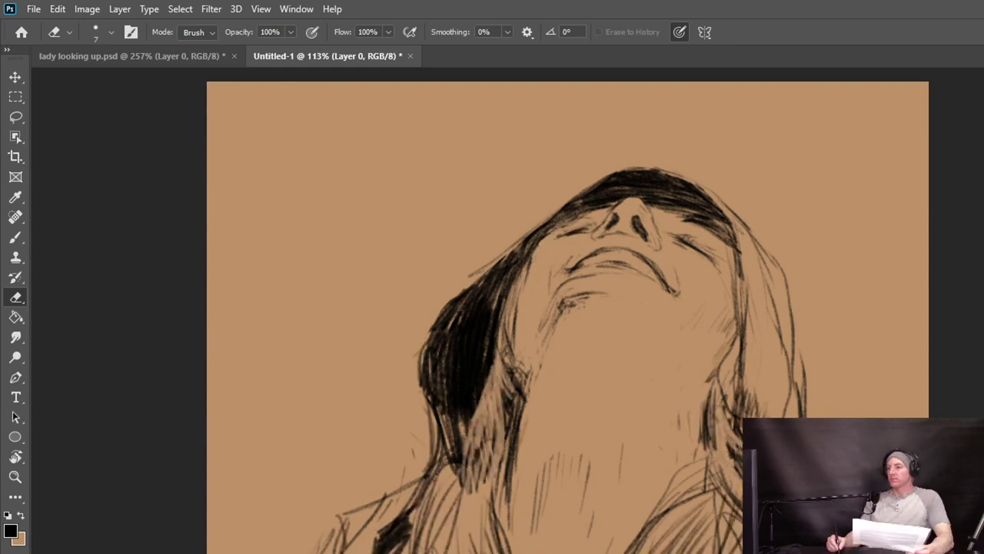
{"action": "key", "text": "ctrl+shift+z"}
{"action": "key", "text": "ctrl+z"}
{"action": "key", "text": "ctrl+shift+z"}
{"action": "key", "text": "ctrl+z"}
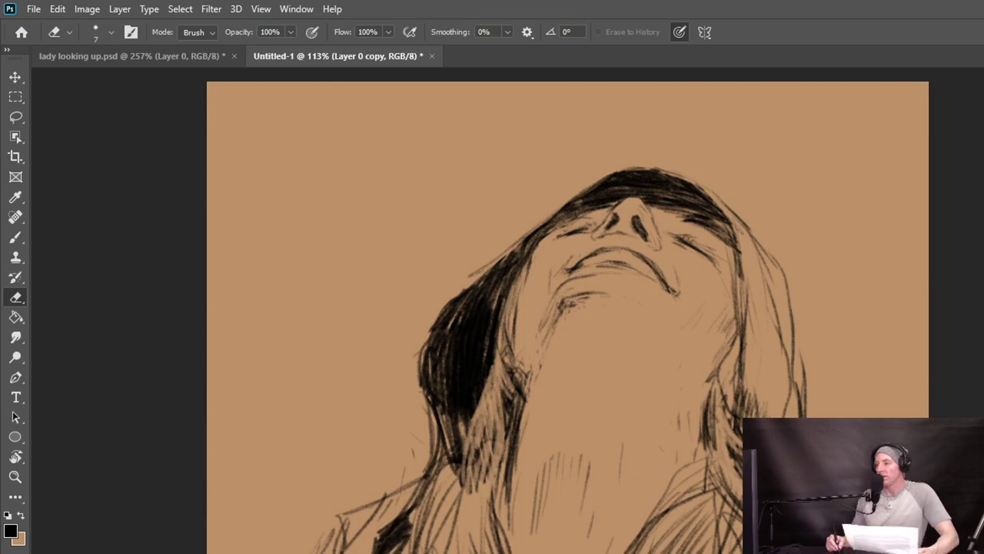
{"action": "key", "text": "ctrl+shift+z"}
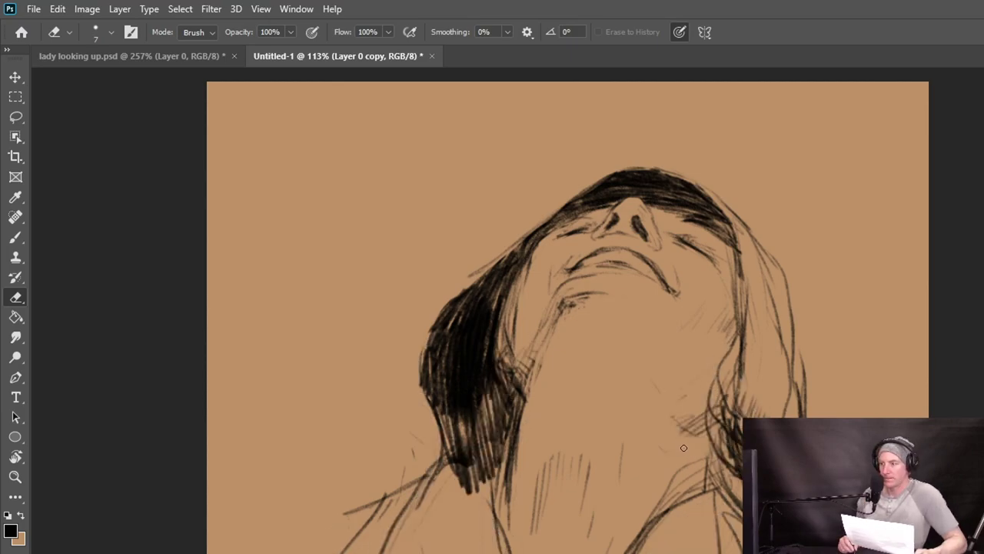
{"action": "key", "text": "ctrl+z"}
{"action": "key", "text": "ctrl+shift+z"}
{"action": "key", "text": "ctrl+shift+z"}
{"action": "key", "text": "ctrl+z"}
{"action": "key", "text": "ctrl+z"}
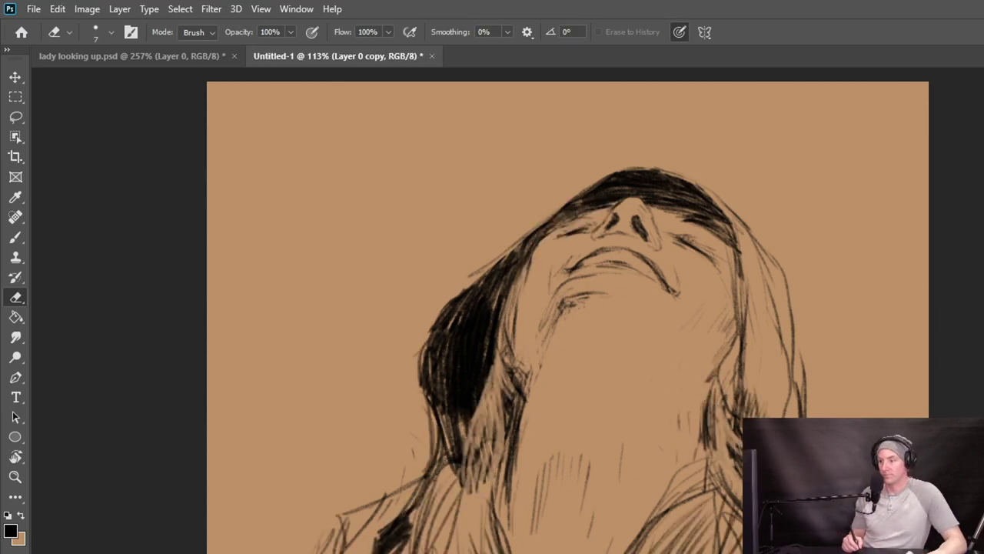
Undo the latest eraser strokes and restore the earlier, unflipped version of the portrait.
{"action": "left_click_drag", "start_coordinate": [488, 385], "coordinate": [487, 500]}
{"action": "key", "text": "ctrl+z"}
{"action": "key", "text": "ctrl+z"}
{"action": "left_click_drag", "start_coordinate": [515, 288], "coordinate": [609, 208]}
{"action": "key", "text": "ctrl+z"}
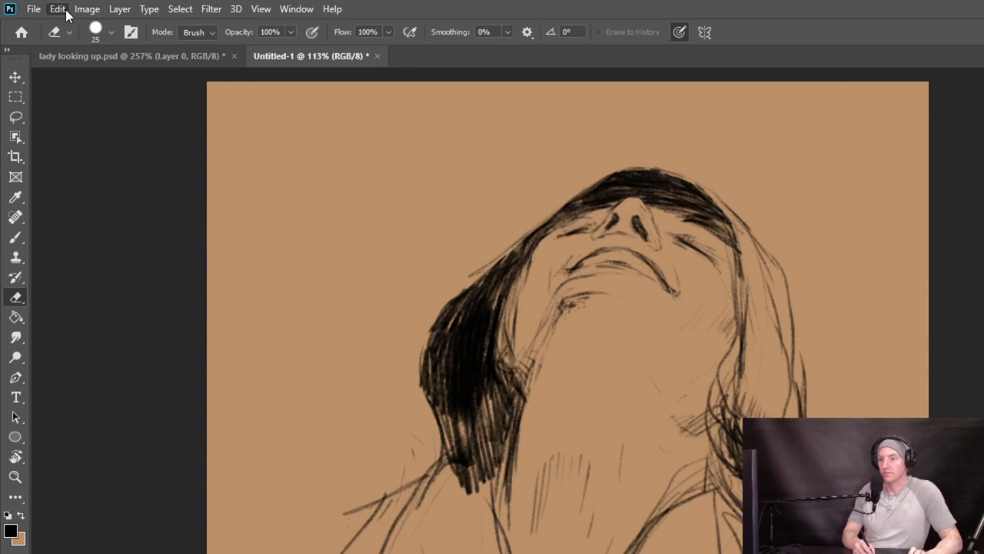
{"action": "key", "text": "ctrl+z"}
{"action": "key", "text": "ctrl+z"}
{"action": "key", "text": "ctrl+z"}
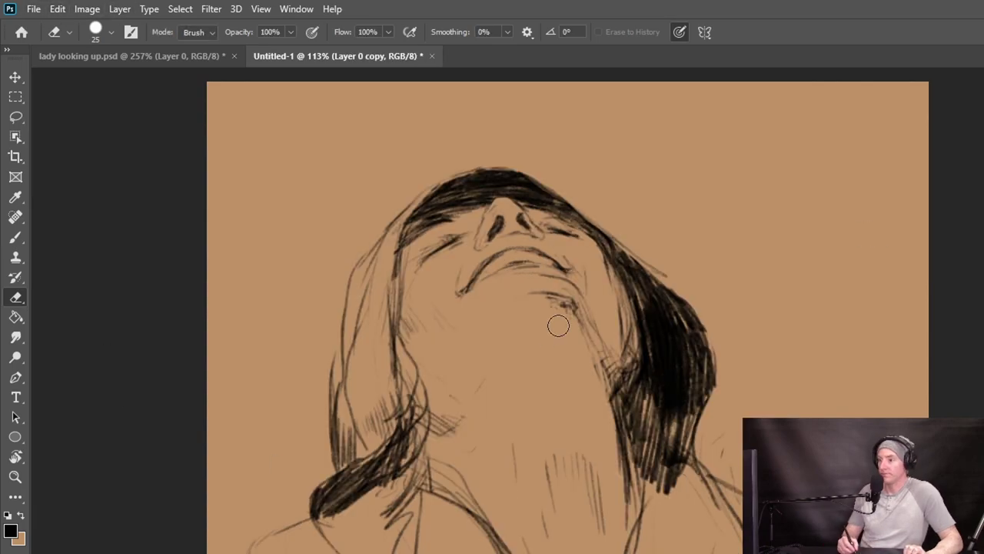
Reduce the eraser size and save the document as looking up.psd.
{"action": "key", "text": "bracketleft"}
{"action": "key", "text": "bracketleft"}
{"action": "key", "text": "bracketleft"}
{"action": "key", "text": "ctrl+s"}
{"action": "key", "text": "b"}
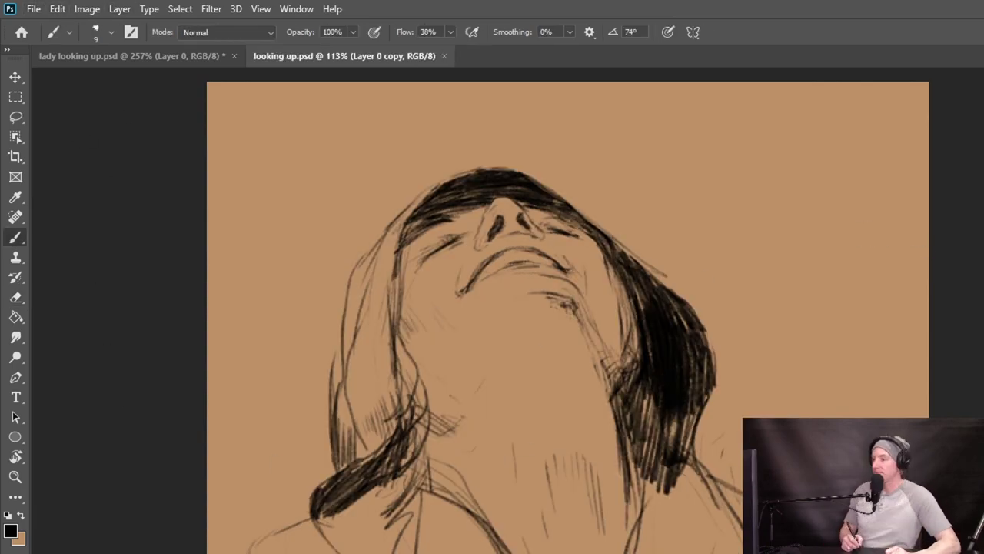
Darken the lower and outer right hair, and lighten the hairline above the left eye.
{"action": "left_click_drag", "start_coordinate": [654, 385], "coordinate": [637, 447]}
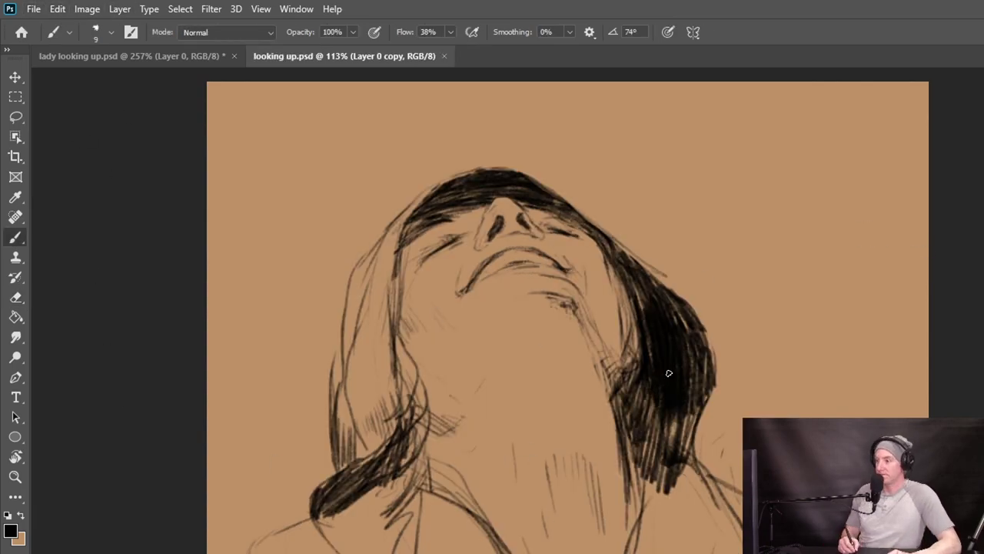
{"action": "left_click_drag", "start_coordinate": [676, 397], "coordinate": [654, 461]}
{"action": "left_click_drag", "start_coordinate": [715, 335], "coordinate": [694, 453]}
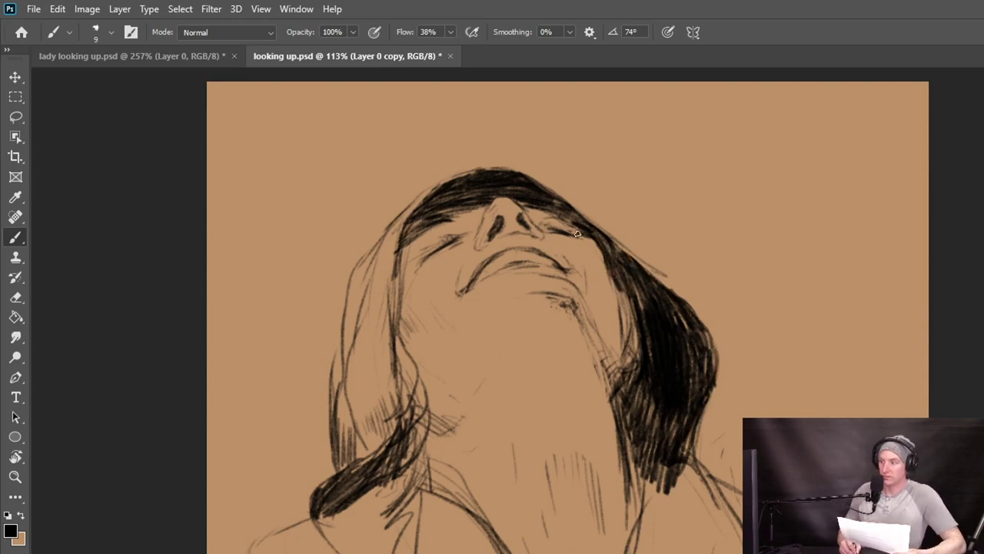
{"action": "left_click", "coordinate": [480, 208], "text": "alt"}
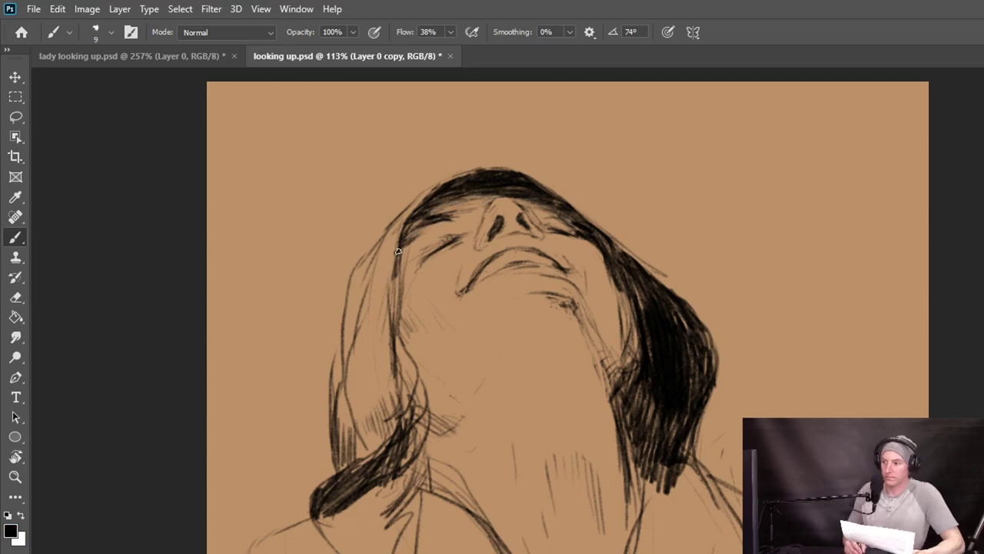
Darken the left face edge and neck, and hatch the left shoulder with extra strokes on the right one.
{"action": "left_click_drag", "start_coordinate": [393, 316], "coordinate": [449, 469]}
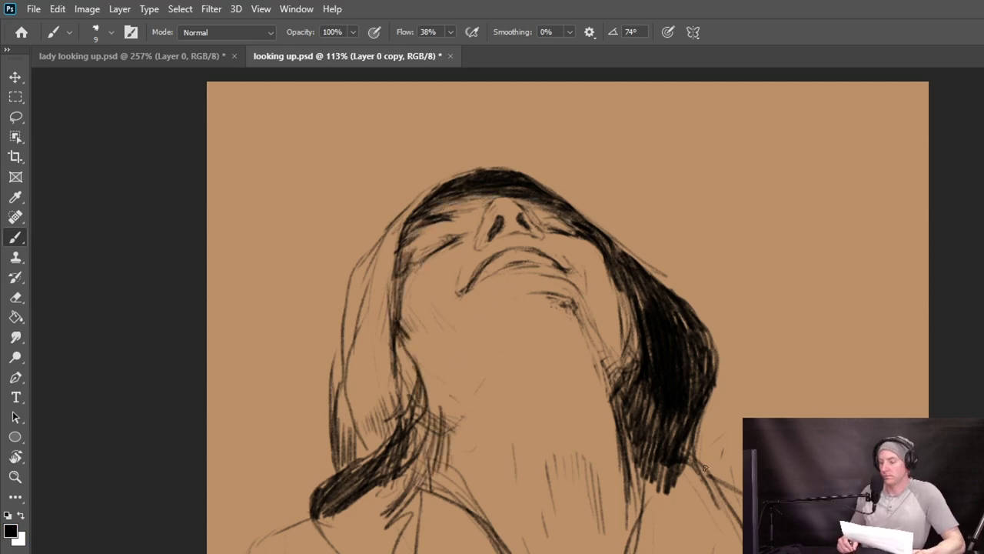
{"action": "left_click_drag", "start_coordinate": [701, 434], "coordinate": [739, 518]}
{"action": "left_click_drag", "start_coordinate": [254, 538], "coordinate": [326, 550]}
{"action": "left_click_drag", "start_coordinate": [382, 487], "coordinate": [338, 520]}
{"action": "mouse_move", "coordinate": [408, 481]}
{"action": "left_mouse_down"}
{"action": "mouse_move", "coordinate": [362, 532]}
{"action": "mouse_move", "coordinate": [323, 536]}
{"action": "left_mouse_up"}
{"action": "left_click_drag", "start_coordinate": [364, 519], "coordinate": [335, 540]}
Hatch the right neck edge and the right shoulder just below the hair with dark strokes.
{"action": "left_click_drag", "start_coordinate": [631, 466], "coordinate": [632, 534]}
{"action": "left_click_drag", "start_coordinate": [690, 461], "coordinate": [723, 532]}
{"action": "left_click_drag", "start_coordinate": [684, 484], "coordinate": [697, 523]}
{"action": "left_click_drag", "start_coordinate": [683, 465], "coordinate": [654, 507]}
Sample the tan canvas colour and paint a light band across the lower right hair.
{"action": "left_click", "coordinate": [593, 489], "text": "alt"}
{"action": "mouse_move", "coordinate": [700, 421]}
{"action": "left_mouse_down"}
{"action": "mouse_move", "coordinate": [709, 392]}
{"action": "mouse_move", "coordinate": [671, 445]}
{"action": "left_mouse_up"}
{"action": "left_click_drag", "start_coordinate": [671, 444], "coordinate": [653, 407]}
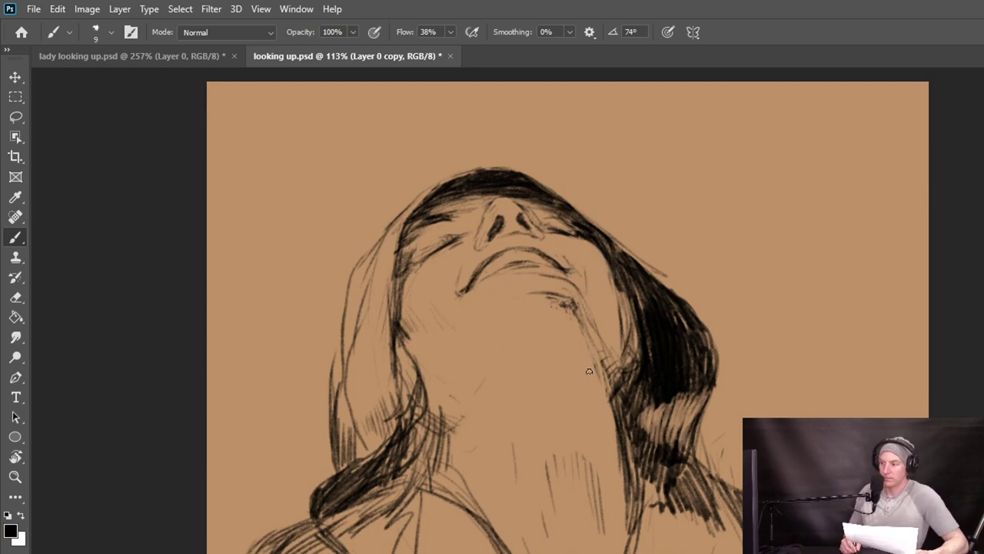
Add a new layer, and on the portrait layer move the lassoed left eye toward the nose, rotated 2.52°.
{"action": "key", "text": "ctrl+shift+alt+n"}
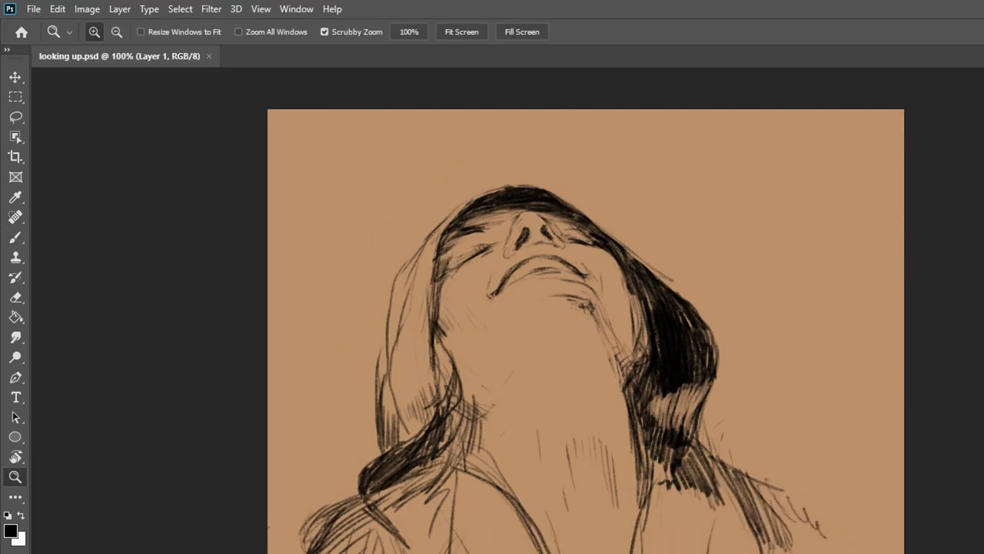
{"action": "key", "text": "l"}
{"action": "left_click_drag", "start_coordinate": [502, 244], "coordinate": [500, 248]}
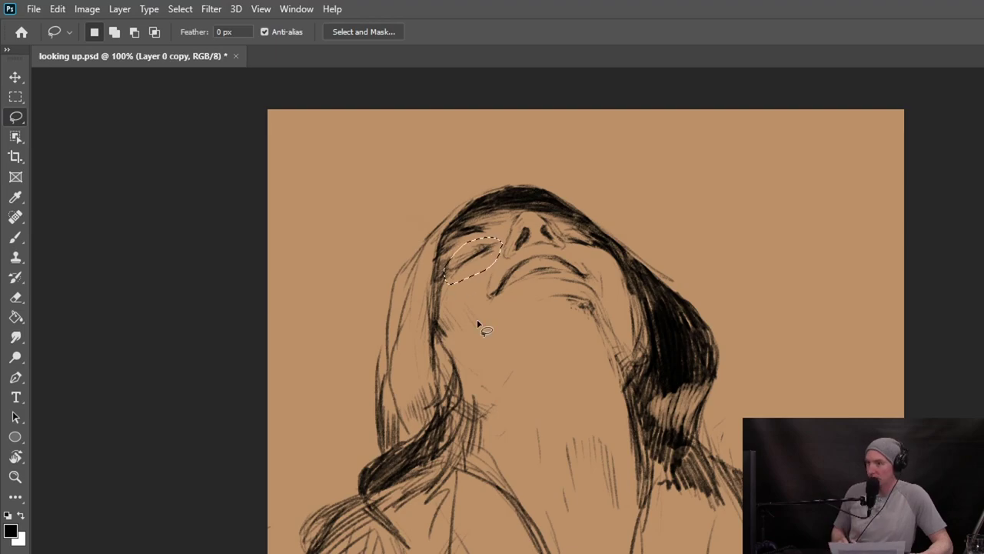
{"action": "key", "text": "ctrl+t"}
{"action": "left_click", "coordinate": [492, 303], "text": "ctrl"}
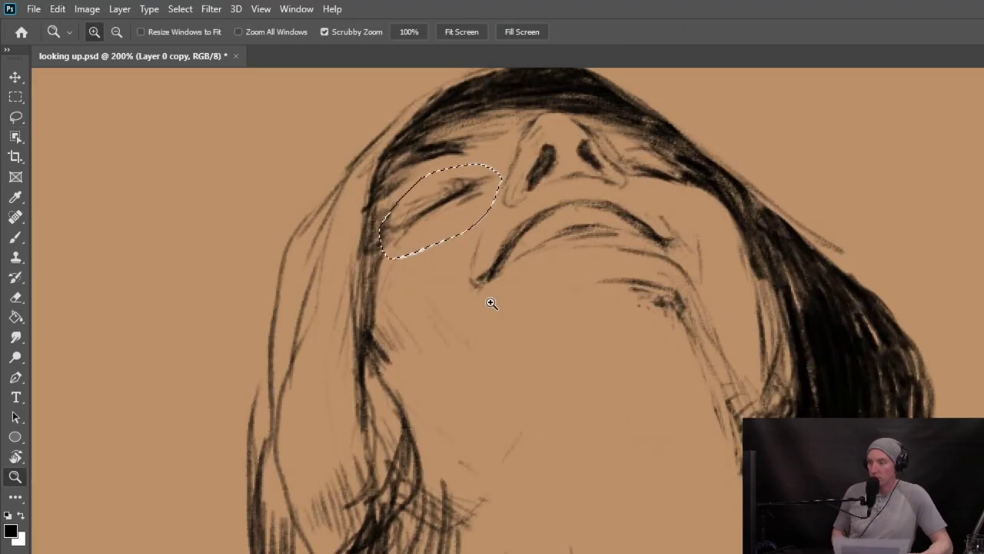
{"action": "left_click_drag", "start_coordinate": [436, 191], "coordinate": [447, 182]}
{"action": "left_click_drag", "start_coordinate": [454, 144], "coordinate": [457, 146]}
{"action": "key", "text": "Return"}
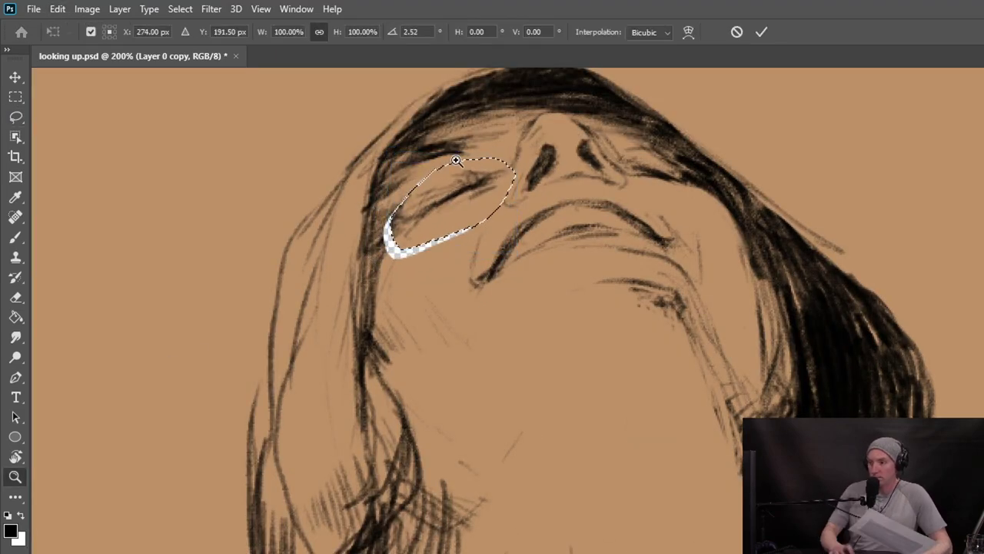
Clear the selection and paint sampled tan over the gap left below the moved eye.
{"action": "key", "text": "ctrl+d"}
{"action": "key", "text": "b"}
{"action": "left_click", "coordinate": [466, 235], "text": "alt"}
{"action": "mouse_move", "coordinate": [466, 233]}
{"action": "left_mouse_down"}
{"action": "mouse_move", "coordinate": [388, 244]}
{"action": "mouse_move", "coordinate": [392, 223]}
{"action": "left_mouse_up"}
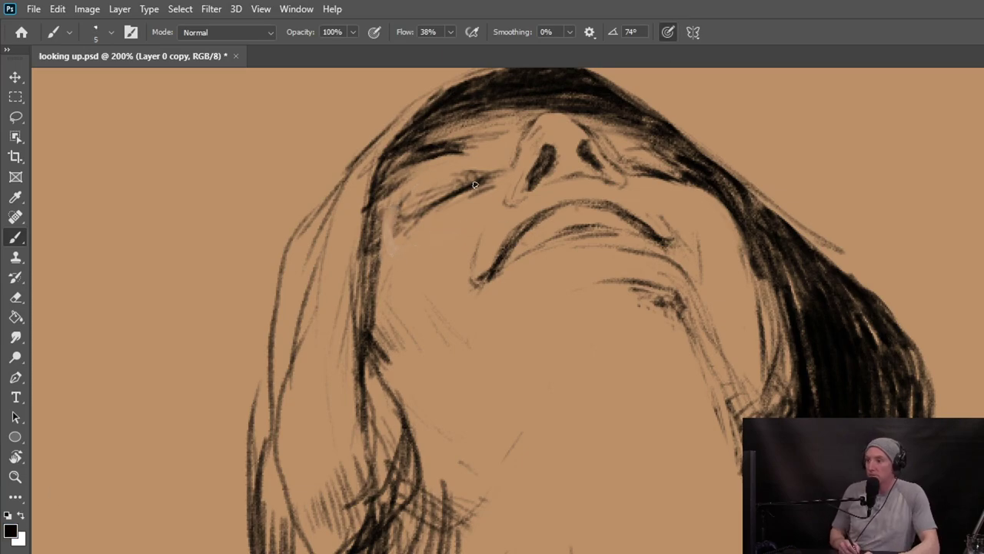
Lasso the mouth, raise it slightly and rotate it a little clockwise.
{"action": "left_click", "coordinate": [24, 121]}
{"action": "mouse_move", "coordinate": [505, 230]}
{"action": "left_mouse_down"}
{"action": "mouse_move", "coordinate": [677, 264]}
{"action": "mouse_move", "coordinate": [512, 215]}
{"action": "mouse_move", "coordinate": [518, 194]}
{"action": "left_mouse_up"}
{"action": "key", "text": "v"}
{"action": "left_click_drag", "start_coordinate": [442, 299], "coordinate": [439, 291]}
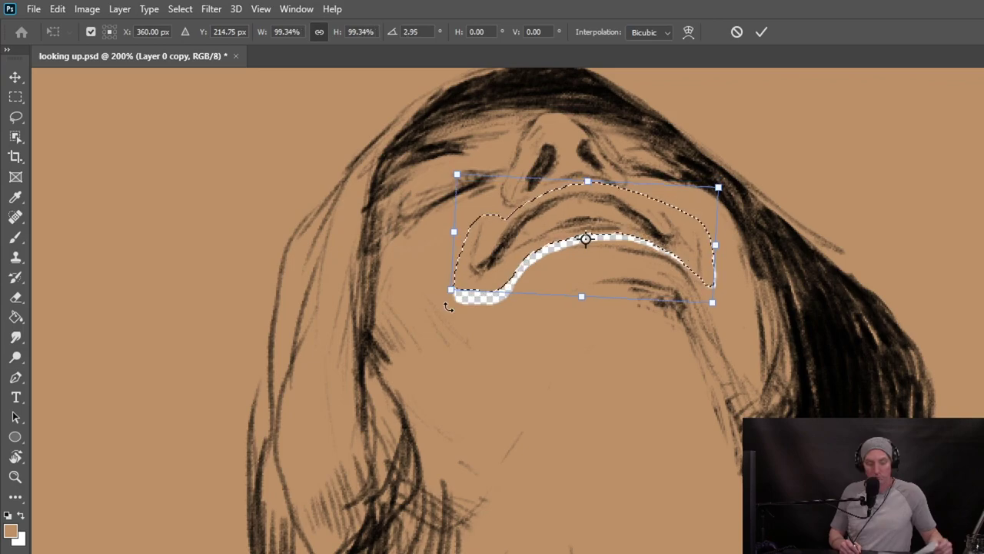
{"action": "left_click_drag", "start_coordinate": [586, 238], "coordinate": [664, 239]}
{"action": "left_click_drag", "start_coordinate": [437, 298], "coordinate": [435, 292]}
{"action": "mouse_move", "coordinate": [454, 230]}
{"action": "left_mouse_down"}
{"action": "mouse_move", "coordinate": [463, 230]}
{"action": "mouse_move", "coordinate": [463, 297]}
{"action": "mouse_move", "coordinate": [584, 244]}
{"action": "mouse_move", "coordinate": [695, 273]}
{"action": "left_mouse_up"}
{"action": "key", "text": "Return"}
Clear the selection, cover the gap below the mouth with tan and set the brush size to 8.
{"action": "key", "text": "m"}
{"action": "left_click", "coordinate": [642, 303]}
{"action": "key", "text": "b"}
{"action": "key", "text": "bracketleft"}
{"action": "key", "text": "bracketleft"}
{"action": "key", "text": "bracketleft"}
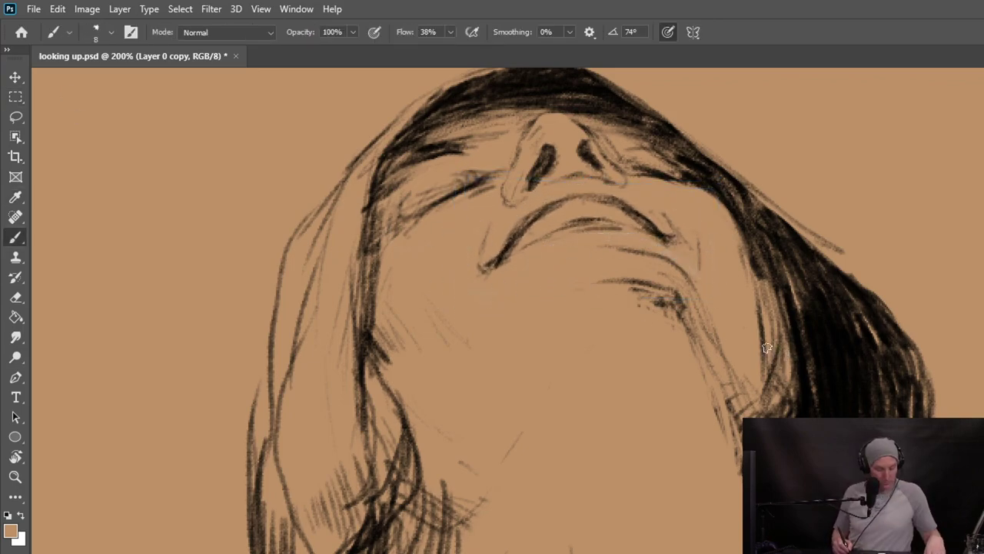
Lasso the left eye, nudge it slightly downward and clear the selection.
{"action": "key", "text": "l"}
{"action": "mouse_move", "coordinate": [421, 184]}
{"action": "left_mouse_down"}
{"action": "mouse_move", "coordinate": [426, 238]}
{"action": "mouse_move", "coordinate": [415, 189]}
{"action": "left_mouse_up"}
{"action": "key", "text": "v"}
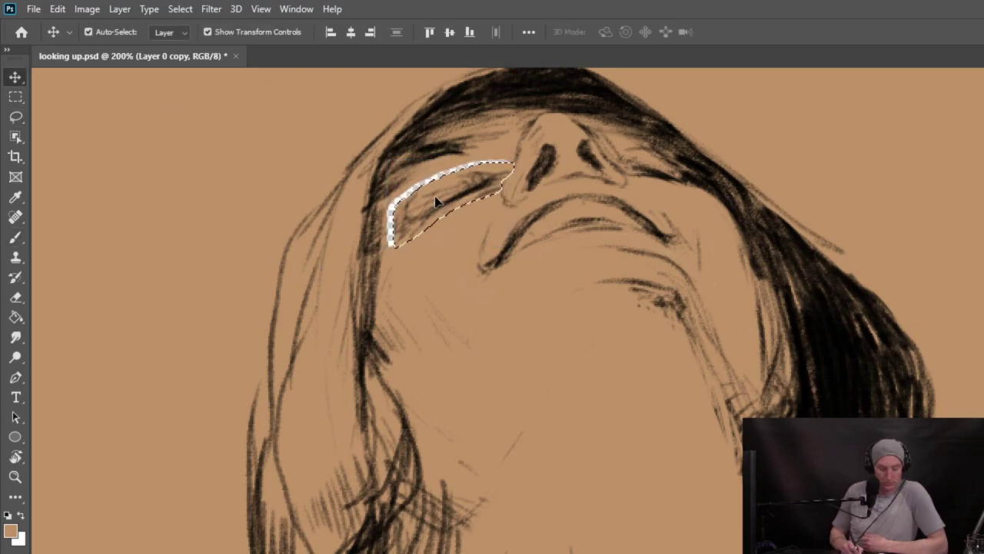
{"action": "left_click", "coordinate": [24, 97]}
{"action": "key", "text": "ctrl+d"}
Fill the gap above the left eye with tan, and switch to black with a brush size of 6.
{"action": "key", "text": "i"}
{"action": "key", "text": "g"}
{"action": "left_click", "coordinate": [445, 177]}
{"action": "key", "text": "b"}
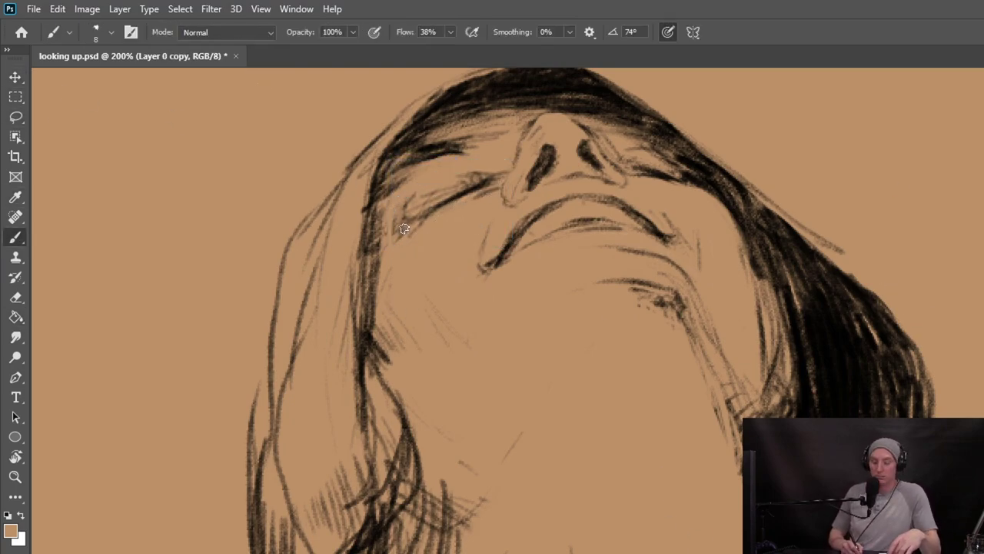
{"action": "key", "text": "i"}
{"action": "key", "text": "b"}
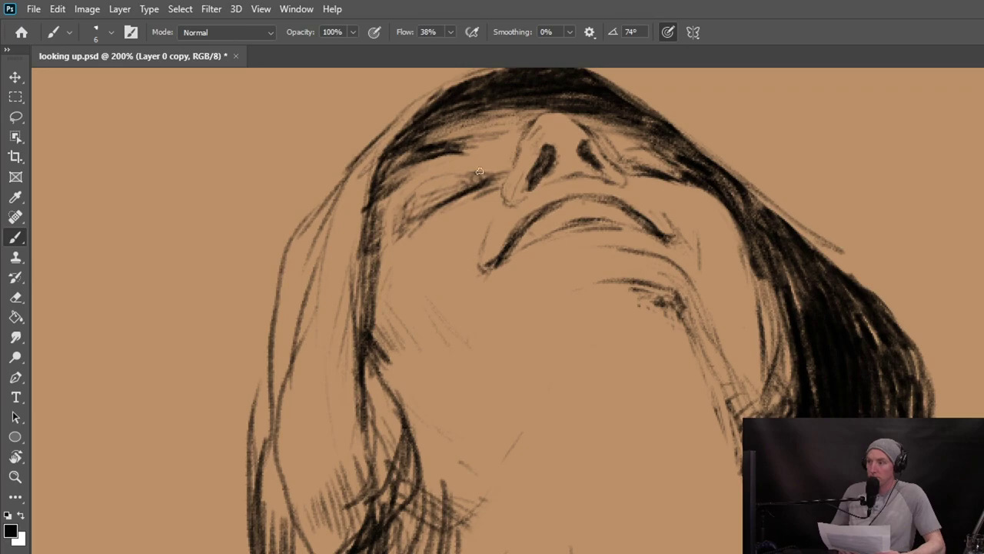
Undo the last few strokes and paint tan over the rough shading along the right side of the jaw and neck.
{"action": "key", "text": "ctrl+z"}
{"action": "key", "text": "ctrl+z"}
{"action": "key", "text": "ctrl+z"}
{"action": "key", "text": "ctrl+z"}
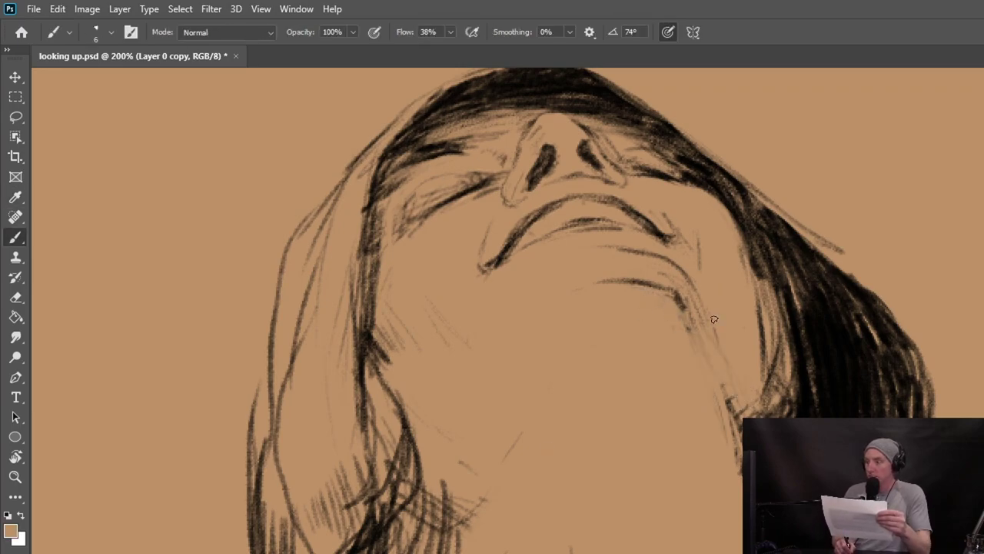
{"action": "left_click_drag", "start_coordinate": [754, 364], "coordinate": [691, 366]}
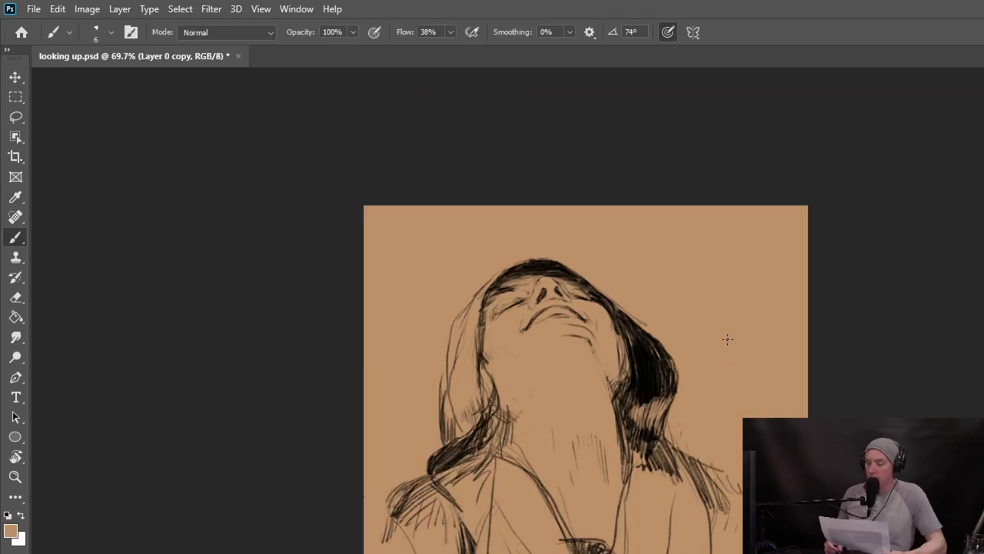
Set the brush size to 8 and ink the nose outline in black on Layer 2 over the faded sketch.
{"action": "double_click", "coordinate": [15, 477]}
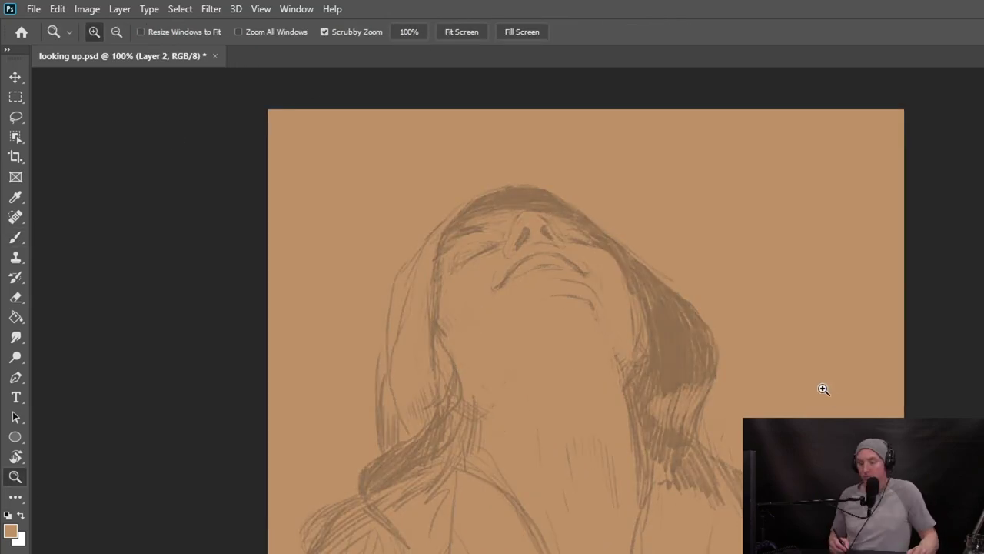
{"action": "key", "text": "b"}
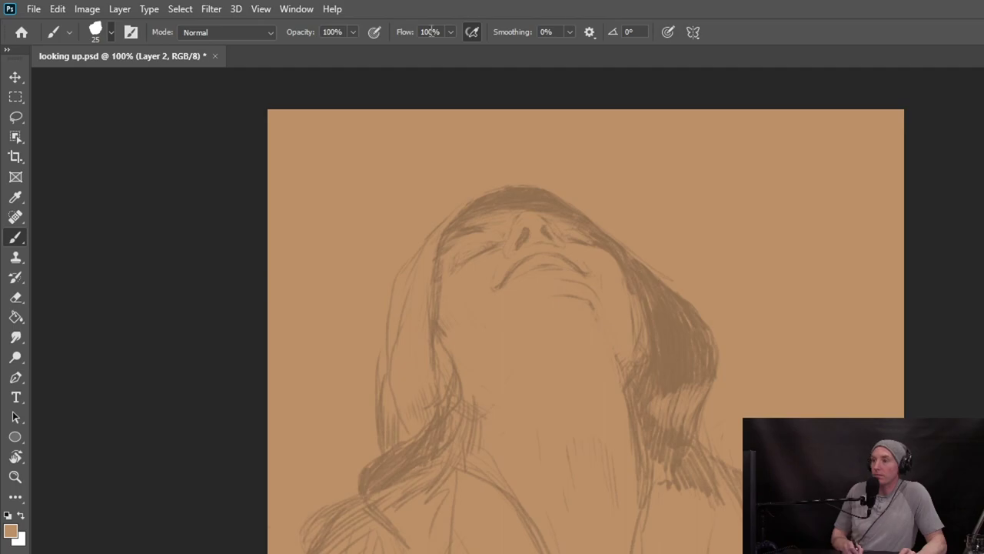
{"action": "key", "text": "bracketleft"}
{"action": "key", "text": "bracketleft"}
{"action": "key", "text": "bracketleft"}
{"action": "key", "text": "bracketleft"}
{"action": "key", "text": "bracketleft"}
{"action": "left_click_drag", "start_coordinate": [484, 431], "coordinate": [553, 470]}
{"action": "mouse_move", "coordinate": [450, 255]}
{"action": "left_mouse_down"}
{"action": "mouse_move", "coordinate": [467, 261]}
{"action": "mouse_move", "coordinate": [463, 253]}
{"action": "left_mouse_up"}
{"action": "left_click_drag", "start_coordinate": [433, 271], "coordinate": [421, 351]}
{"action": "left_click_drag", "start_coordinate": [471, 254], "coordinate": [525, 330]}
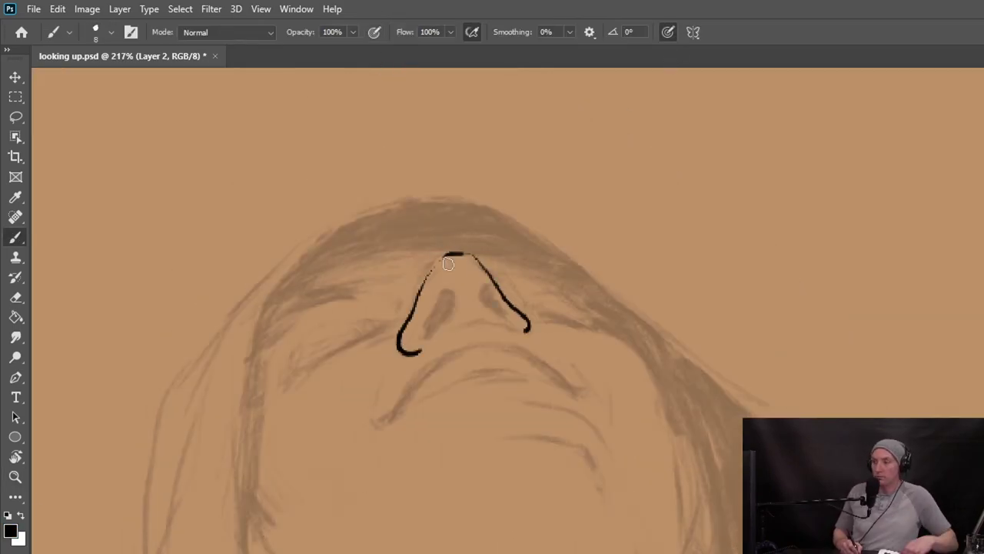
{"action": "left_click_drag", "start_coordinate": [441, 257], "coordinate": [407, 319]}
Fill both nostrils with black and ink the closed eyes and eyebrows over the sketch.
{"action": "key", "text": "e"}
{"action": "key", "text": "b"}
{"action": "left_click_drag", "start_coordinate": [447, 289], "coordinate": [437, 306]}
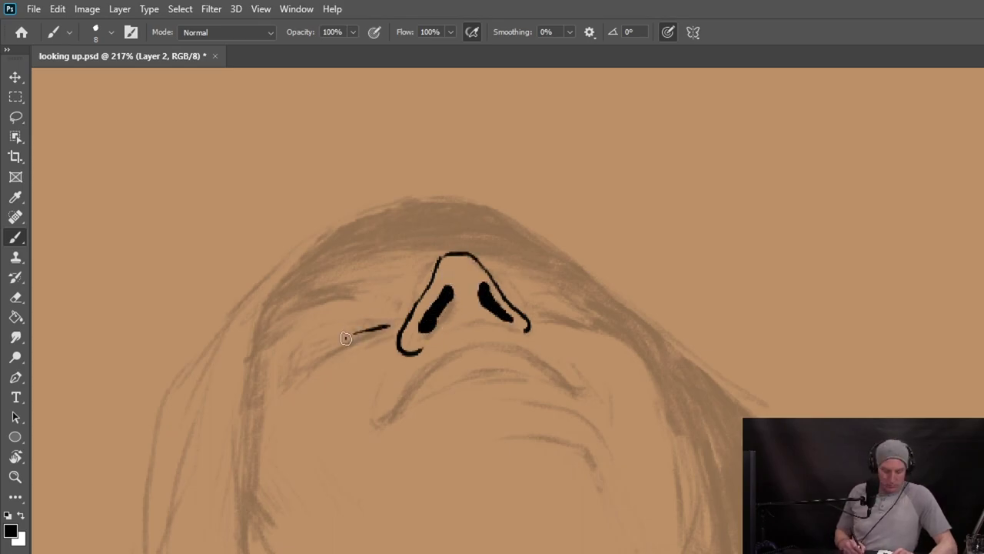
{"action": "left_click_drag", "start_coordinate": [346, 338], "coordinate": [294, 369]}
{"action": "left_click_drag", "start_coordinate": [363, 329], "coordinate": [334, 344]}
{"action": "left_click_drag", "start_coordinate": [324, 294], "coordinate": [264, 332]}
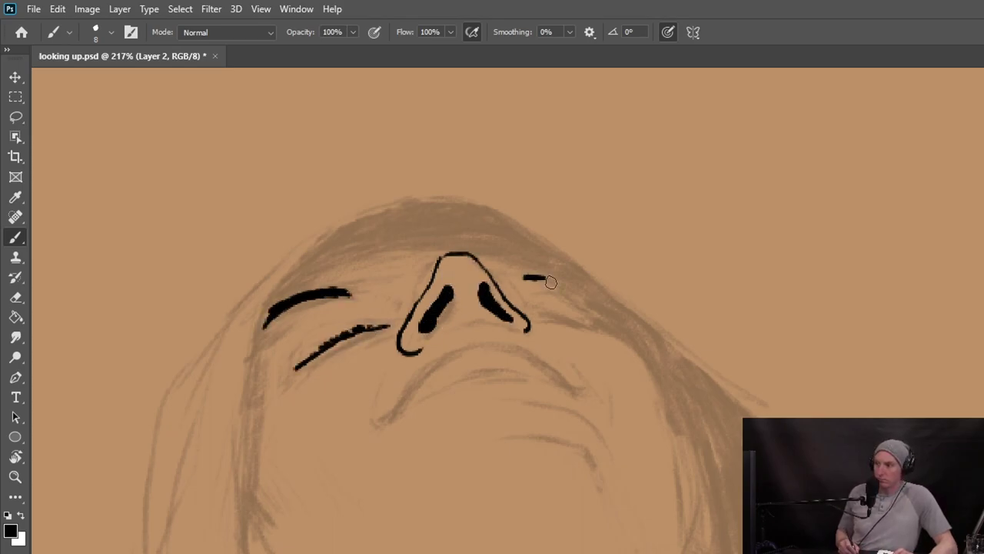
{"action": "left_click_drag", "start_coordinate": [550, 282], "coordinate": [571, 289]}
{"action": "left_click_drag", "start_coordinate": [538, 315], "coordinate": [594, 327]}
Ink the top of the hood and its left inner edge running down beside the face.
{"action": "mouse_move", "coordinate": [268, 294]}
{"action": "left_mouse_down"}
{"action": "mouse_move", "coordinate": [246, 550]}
{"action": "mouse_move", "coordinate": [488, 204]}
{"action": "mouse_move", "coordinate": [511, 219]}
{"action": "left_mouse_up"}
{"action": "left_click_drag", "start_coordinate": [281, 289], "coordinate": [461, 206]}
{"action": "left_click_drag", "start_coordinate": [265, 331], "coordinate": [288, 278]}
{"action": "left_click_drag", "start_coordinate": [238, 311], "coordinate": [217, 525]}
{"action": "left_click_drag", "start_coordinate": [232, 404], "coordinate": [225, 420]}
{"action": "left_click", "coordinate": [232, 357]}
{"action": "left_click", "coordinate": [254, 297]}
Fill the shadow under the hood above the nose with black and extend it down the right side of the face.
{"action": "key", "text": "ctrl+space"}
{"action": "left_click_drag", "start_coordinate": [469, 408], "coordinate": [430, 409]}
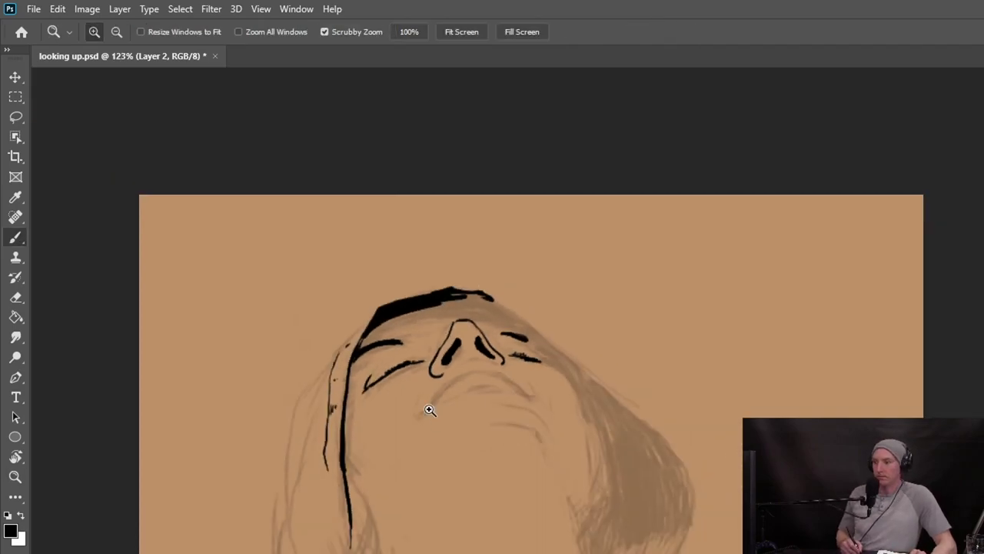
{"action": "key", "text": "ctrl+space"}
{"action": "left_click_drag", "start_coordinate": [490, 355], "coordinate": [528, 355]}
{"action": "mouse_move", "coordinate": [392, 266]}
{"action": "left_mouse_down"}
{"action": "mouse_move", "coordinate": [491, 264]}
{"action": "mouse_move", "coordinate": [312, 310]}
{"action": "mouse_move", "coordinate": [433, 289]}
{"action": "mouse_move", "coordinate": [381, 299]}
{"action": "left_mouse_up"}
{"action": "mouse_move", "coordinate": [445, 263]}
{"action": "left_mouse_down"}
{"action": "mouse_move", "coordinate": [388, 262]}
{"action": "mouse_move", "coordinate": [509, 285]}
{"action": "mouse_move", "coordinate": [561, 319]}
{"action": "mouse_move", "coordinate": [463, 290]}
{"action": "mouse_move", "coordinate": [561, 341]}
{"action": "mouse_move", "coordinate": [646, 439]}
{"action": "mouse_move", "coordinate": [529, 312]}
{"action": "left_mouse_up"}
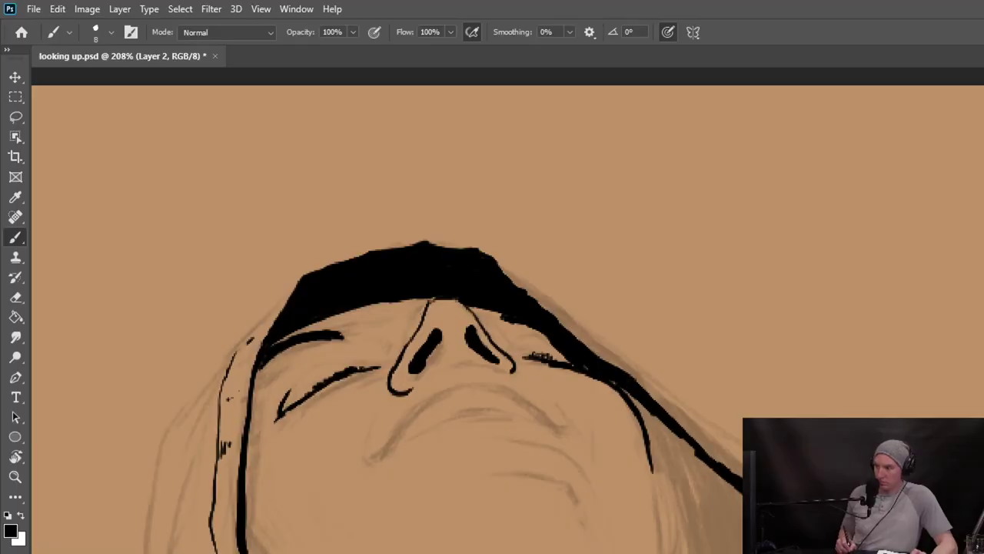
Enlarge the brush to 30 and fill the shadowed right side of the hood with solid black.
{"action": "left_click_drag", "start_coordinate": [659, 432], "coordinate": [600, 308]}
{"action": "key", "text": "bracketright"}
{"action": "key", "text": "bracketright"}
{"action": "key", "text": "bracketright"}
{"action": "key", "text": "bracketright"}
{"action": "key", "text": "bracketright"}
{"action": "key", "text": "bracketright"}
{"action": "left_click_drag", "start_coordinate": [723, 404], "coordinate": [742, 487]}
{"action": "mouse_move", "coordinate": [599, 338]}
{"action": "left_mouse_down"}
{"action": "mouse_move", "coordinate": [610, 528]}
{"action": "mouse_move", "coordinate": [607, 405]}
{"action": "left_mouse_up"}
{"action": "mouse_move", "coordinate": [722, 307]}
{"action": "left_mouse_down"}
{"action": "mouse_move", "coordinate": [699, 369]}
{"action": "mouse_move", "coordinate": [726, 431]}
{"action": "left_mouse_up"}
{"action": "left_click_drag", "start_coordinate": [661, 508], "coordinate": [722, 538]}
Block in the black shadow at the lower left of the hood, down to the shoulder.
{"action": "left_click_drag", "start_coordinate": [308, 323], "coordinate": [619, 312]}
{"action": "mouse_move", "coordinate": [494, 342]}
{"action": "left_mouse_down"}
{"action": "mouse_move", "coordinate": [458, 457]}
{"action": "mouse_move", "coordinate": [385, 547]}
{"action": "left_mouse_up"}
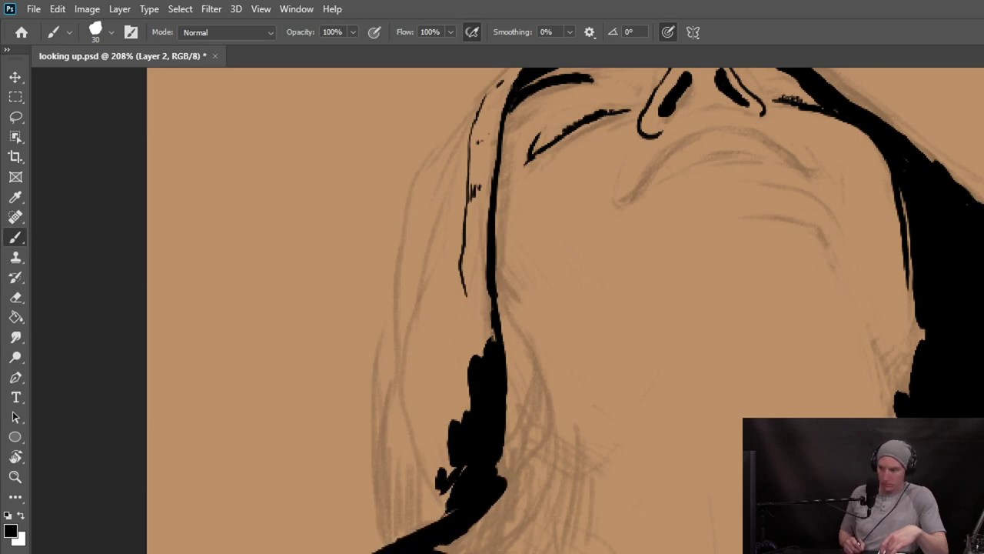
{"action": "left_click_drag", "start_coordinate": [511, 471], "coordinate": [514, 530]}
{"action": "left_click_drag", "start_coordinate": [376, 421], "coordinate": [379, 544]}
{"action": "mouse_move", "coordinate": [449, 463]}
{"action": "left_mouse_down"}
{"action": "mouse_move", "coordinate": [423, 480]}
{"action": "mouse_move", "coordinate": [499, 442]}
{"action": "mouse_move", "coordinate": [414, 456]}
{"action": "left_mouse_up"}
Reduce the brush to 7 and ink the hood's left outline, inner folds and hatching.
{"action": "key", "text": "bracketleft"}
{"action": "key", "text": "bracketleft"}
{"action": "key", "text": "bracketleft"}
{"action": "key", "text": "bracketleft"}
{"action": "key", "text": "bracketleft"}
{"action": "key", "text": "bracketleft"}
{"action": "key", "text": "bracketleft"}
{"action": "mouse_move", "coordinate": [422, 511]}
{"action": "left_mouse_down"}
{"action": "mouse_move", "coordinate": [423, 530]}
{"action": "mouse_move", "coordinate": [394, 540]}
{"action": "left_mouse_up"}
{"action": "left_click_drag", "start_coordinate": [462, 389], "coordinate": [436, 331]}
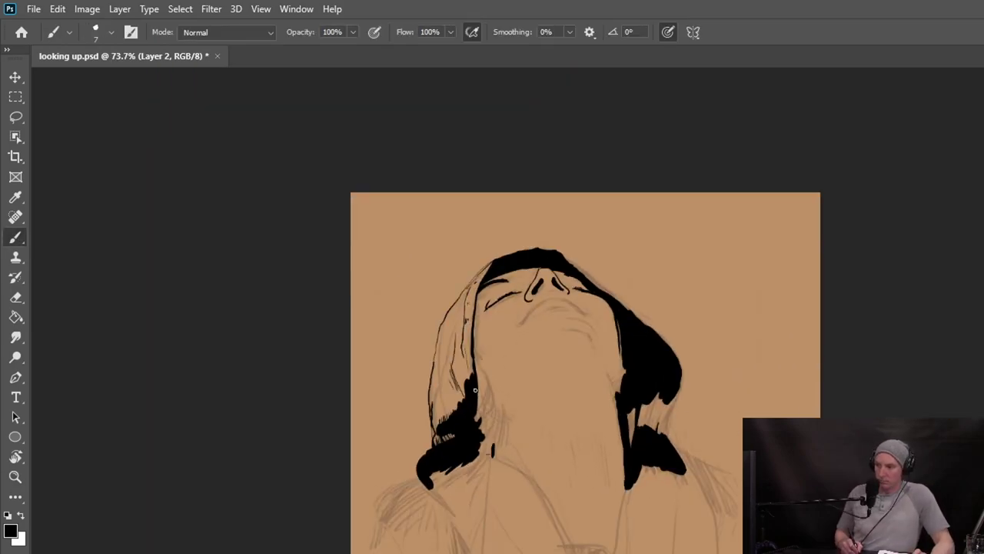
{"action": "scroll", "coordinate": [467, 299], "scroll_direction": "up", "scroll_amount": 3}
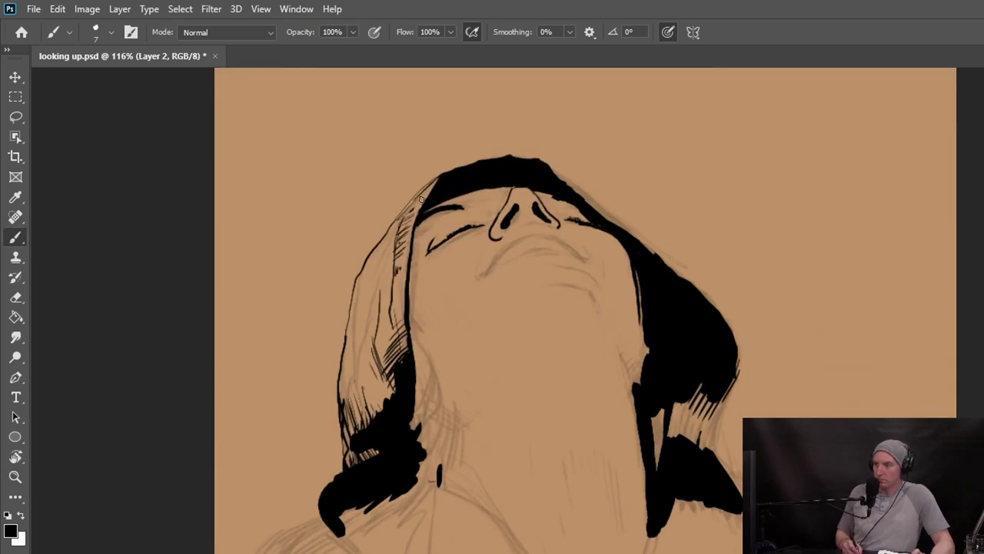
Erase around the tip of the nose and ink the upper and lower lips in black.
{"action": "key", "text": "e"}
{"action": "left_click_drag", "start_coordinate": [517, 190], "coordinate": [531, 190]}
{"action": "key", "text": "b"}
{"action": "scroll", "coordinate": [545, 203], "scroll_direction": "up", "scroll_amount": 3}
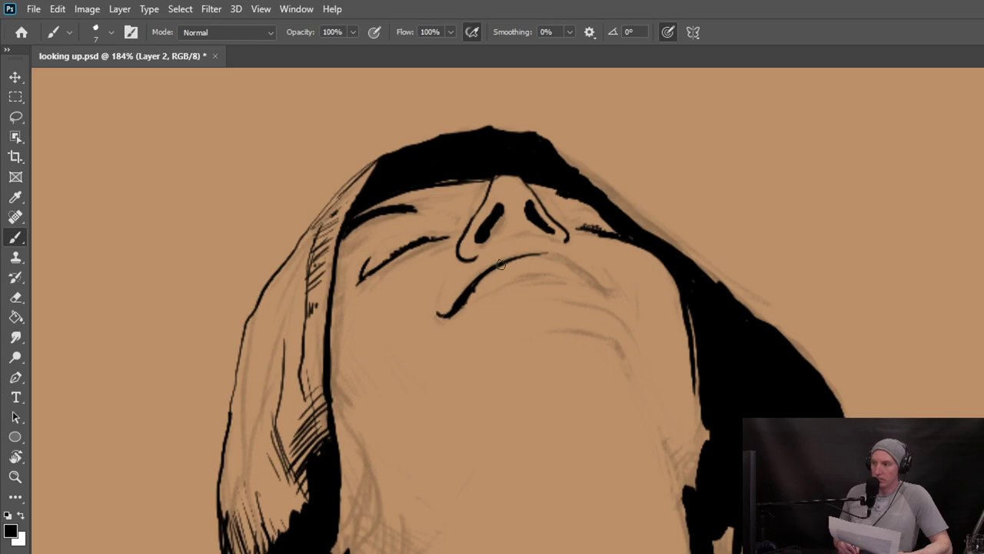
{"action": "left_click_drag", "start_coordinate": [548, 254], "coordinate": [608, 293]}
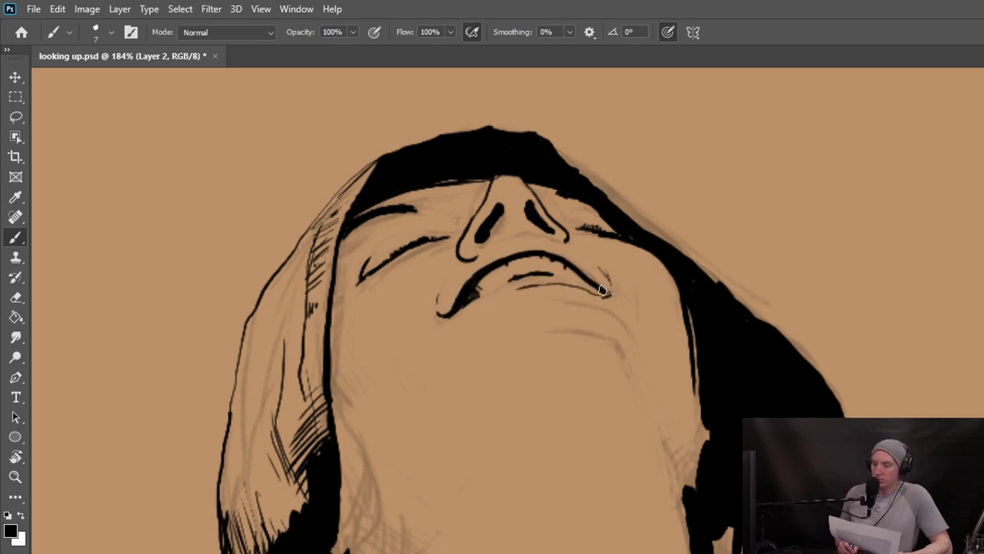
Ink the fabric folds beside the left jaw, the right jaw and neck edge, and the collar line.
{"action": "left_click_drag", "start_coordinate": [339, 406], "coordinate": [370, 468]}
{"action": "left_click_drag", "start_coordinate": [372, 478], "coordinate": [392, 552]}
{"action": "left_click_drag", "start_coordinate": [336, 447], "coordinate": [339, 529]}
{"action": "mouse_move", "coordinate": [705, 427]}
{"action": "left_mouse_down"}
{"action": "mouse_move", "coordinate": [702, 463]}
{"action": "mouse_move", "coordinate": [681, 488]}
{"action": "left_mouse_up"}
{"action": "left_click_drag", "start_coordinate": [676, 450], "coordinate": [679, 477]}
{"action": "left_click_drag", "start_coordinate": [664, 444], "coordinate": [671, 459]}
{"action": "left_click_drag", "start_coordinate": [709, 421], "coordinate": [684, 538]}
{"action": "left_click_drag", "start_coordinate": [688, 467], "coordinate": [679, 552]}
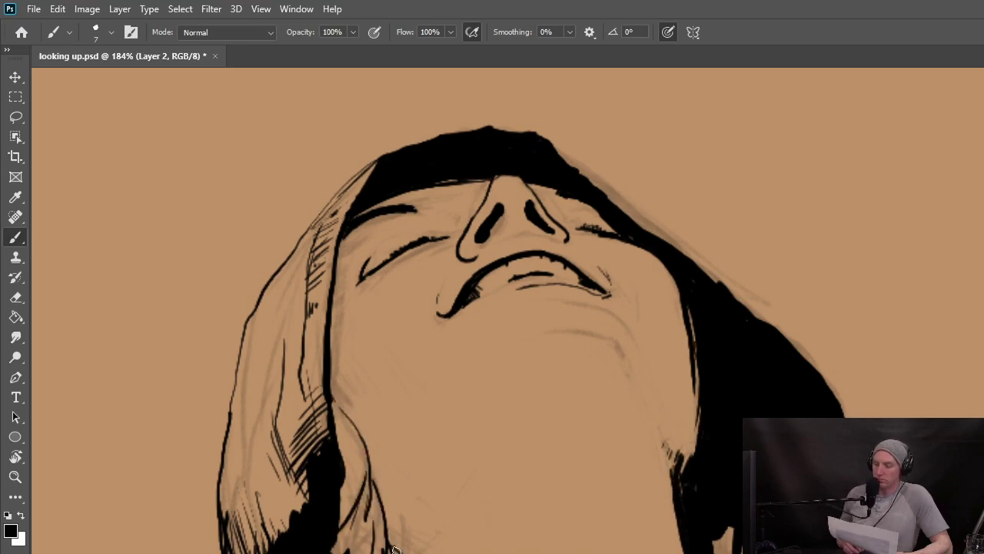
{"action": "left_click_drag", "start_coordinate": [337, 389], "coordinate": [326, 435]}
{"action": "left_click_drag", "start_coordinate": [377, 457], "coordinate": [384, 501]}
{"action": "left_click_drag", "start_coordinate": [696, 420], "coordinate": [684, 455]}
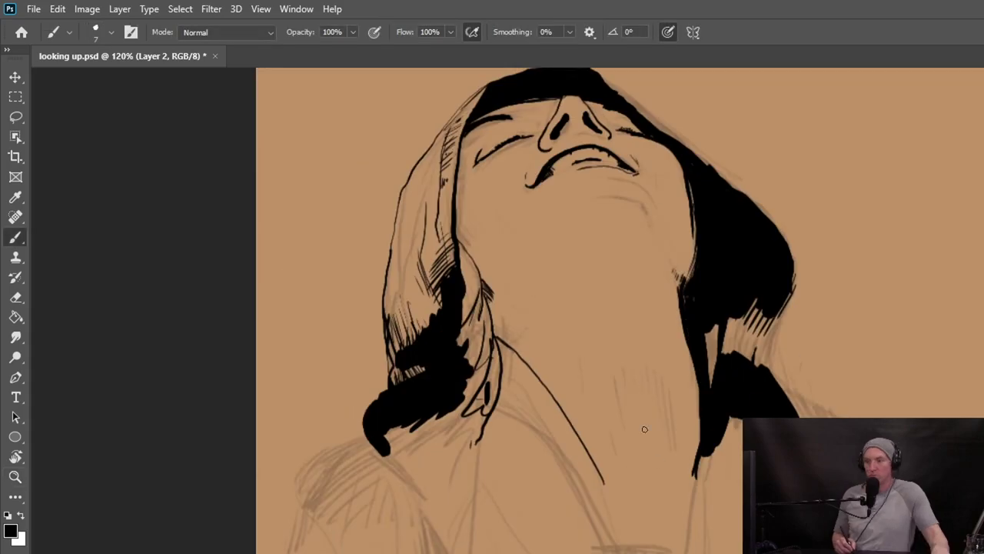
Draw a thin contour around the outer edge of the hood and thicken its upper left outline.
{"action": "left_click_drag", "start_coordinate": [693, 152], "coordinate": [710, 166]}
{"action": "left_click_drag", "start_coordinate": [592, 154], "coordinate": [684, 157]}
{"action": "mouse_move", "coordinate": [297, 197]}
{"action": "left_mouse_down"}
{"action": "mouse_move", "coordinate": [511, 118]}
{"action": "mouse_move", "coordinate": [930, 413]}
{"action": "left_mouse_up"}
{"action": "left_click_drag", "start_coordinate": [318, 181], "coordinate": [143, 395]}
{"action": "left_click_drag", "start_coordinate": [565, 151], "coordinate": [481, 150]}
{"action": "left_click", "coordinate": [83, 10]}
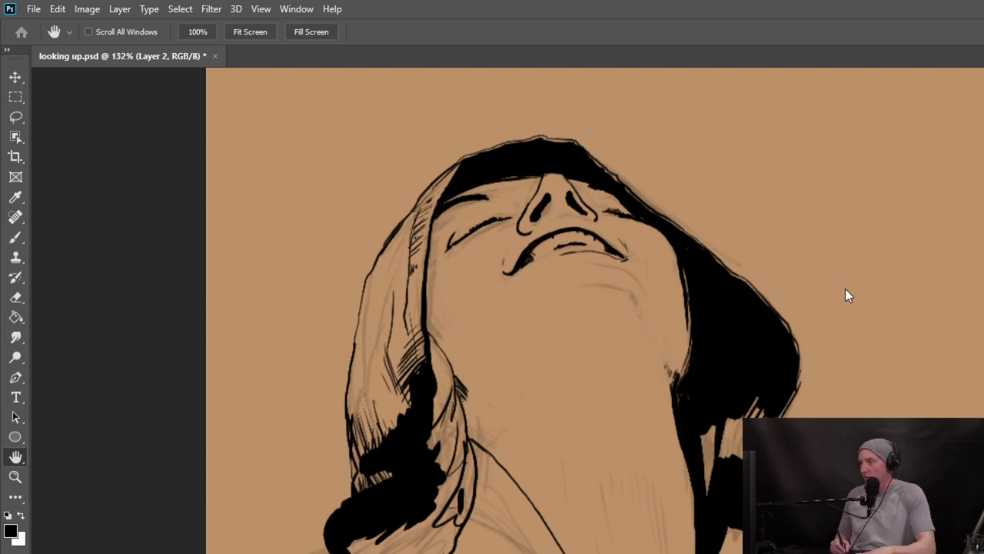
Add thin hatching lines along the upper left rim of the hood.
{"action": "left_click_drag", "start_coordinate": [572, 330], "coordinate": [657, 329]}
{"action": "key", "text": "space"}
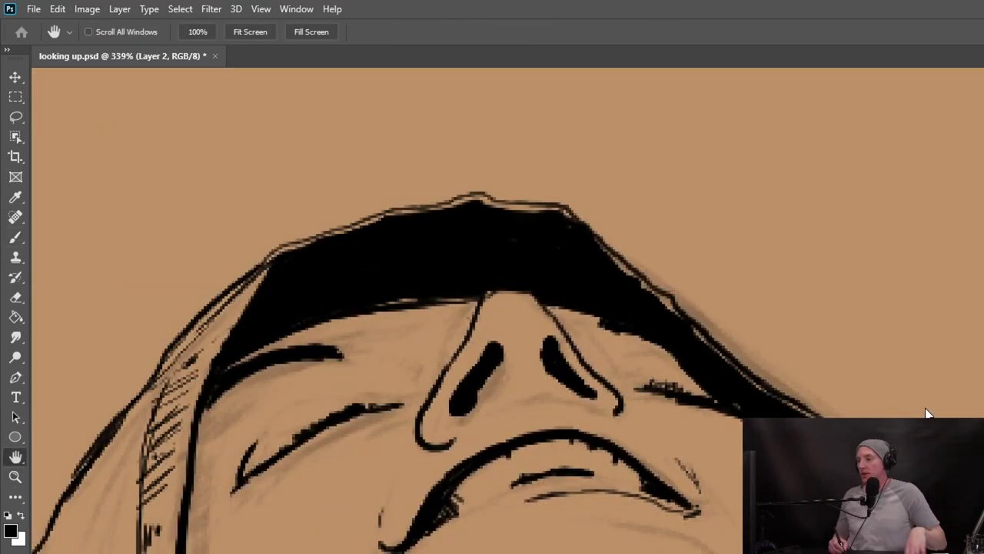
{"action": "mouse_move", "coordinate": [592, 331]}
{"action": "left_mouse_down"}
{"action": "mouse_move", "coordinate": [630, 331]}
{"action": "mouse_move", "coordinate": [615, 460]}
{"action": "left_mouse_up"}
{"action": "left_click_drag", "start_coordinate": [235, 478], "coordinate": [179, 551]}
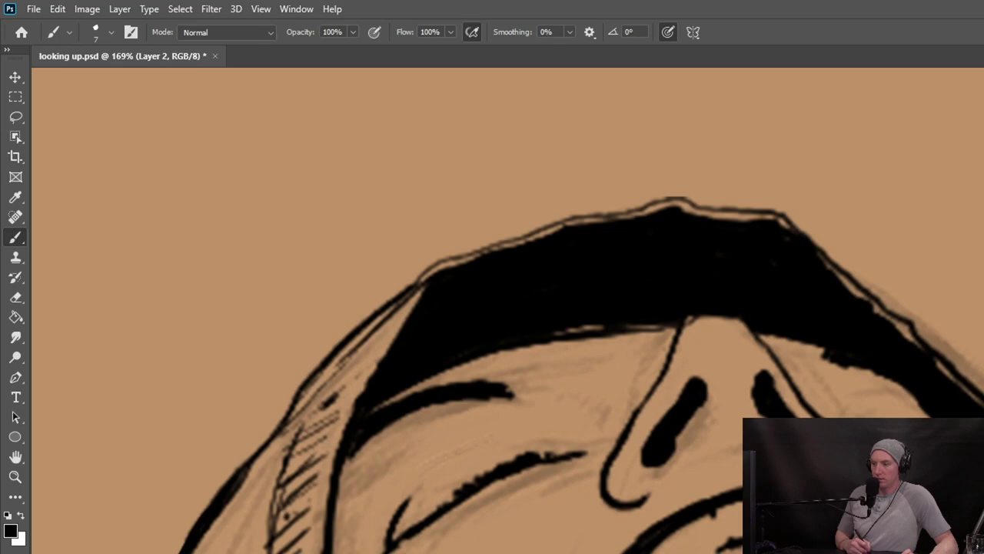
{"action": "left_click_drag", "start_coordinate": [292, 429], "coordinate": [277, 490]}
{"action": "left_click_drag", "start_coordinate": [425, 288], "coordinate": [281, 482]}
{"action": "left_click_drag", "start_coordinate": [376, 323], "coordinate": [297, 423]}
Set the brush mode to Clear, carve a thin light line along the hood's rim and clean the nose edge, and return to Normal mode.
{"action": "left_click", "coordinate": [269, 35]}
{"action": "left_click", "coordinate": [202, 85]}
{"action": "left_click_drag", "start_coordinate": [427, 282], "coordinate": [365, 389]}
{"action": "mouse_move", "coordinate": [429, 273]}
{"action": "left_mouse_down"}
{"action": "mouse_move", "coordinate": [549, 232]}
{"action": "mouse_move", "coordinate": [966, 390]}
{"action": "left_mouse_up"}
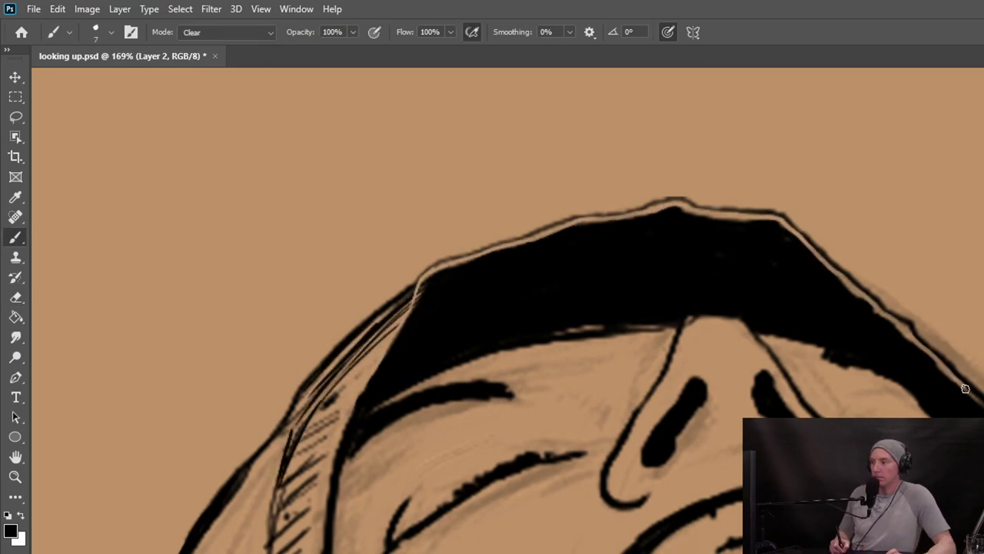
{"action": "mouse_move", "coordinate": [681, 320]}
{"action": "left_mouse_down"}
{"action": "mouse_move", "coordinate": [749, 332]}
{"action": "mouse_move", "coordinate": [662, 367]}
{"action": "left_mouse_up"}
{"action": "mouse_move", "coordinate": [644, 550]}
{"action": "left_mouse_down"}
{"action": "mouse_move", "coordinate": [407, 423]}
{"action": "mouse_move", "coordinate": [352, 270]}
{"action": "left_mouse_up"}
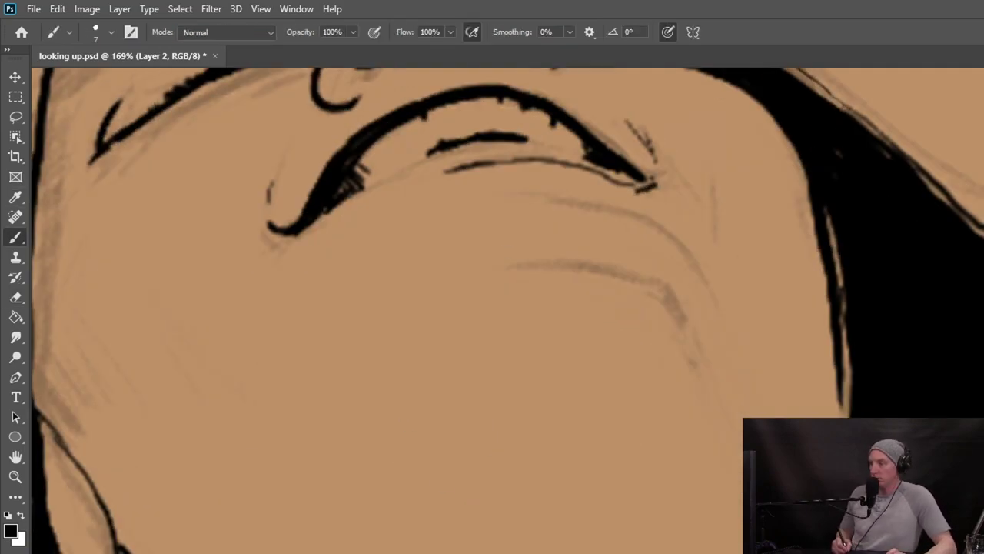
Ink the chin line below the lower lip and hatch the left cheek beside the hood edge.
{"action": "scroll", "coordinate": [628, 448], "scroll_direction": "down", "scroll_amount": 2}
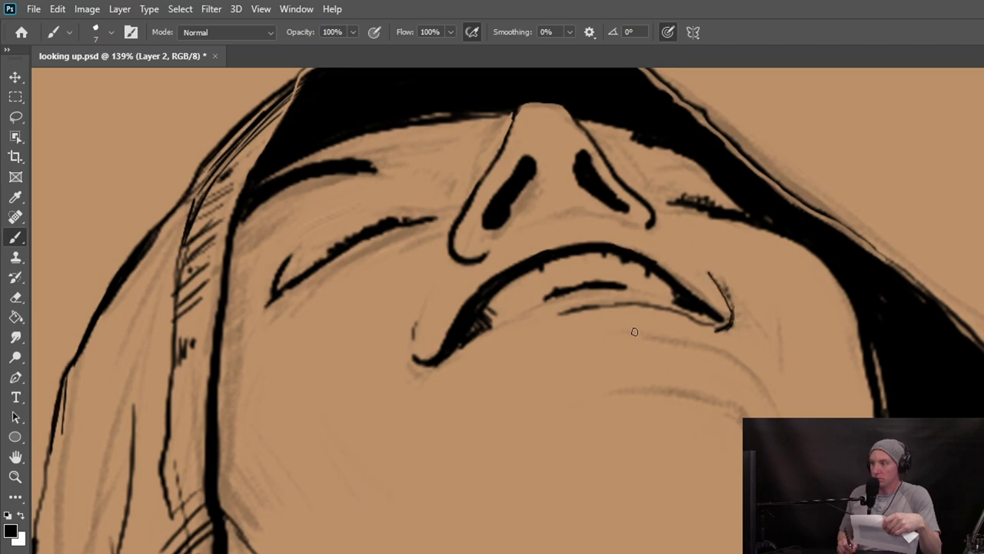
{"action": "left_click_drag", "start_coordinate": [606, 334], "coordinate": [773, 418]}
{"action": "left_click_drag", "start_coordinate": [220, 492], "coordinate": [243, 529]}
{"action": "left_click_drag", "start_coordinate": [252, 467], "coordinate": [275, 492]}
{"action": "left_click_drag", "start_coordinate": [219, 392], "coordinate": [230, 495]}
{"action": "left_click_drag", "start_coordinate": [222, 454], "coordinate": [248, 545]}
Darken and hatch the hood's left rim, and add hatching to the lower left folds.
{"action": "left_click_drag", "start_coordinate": [169, 356], "coordinate": [160, 448]}
{"action": "left_click_drag", "start_coordinate": [184, 230], "coordinate": [176, 377]}
{"action": "left_click_drag", "start_coordinate": [205, 282], "coordinate": [181, 304]}
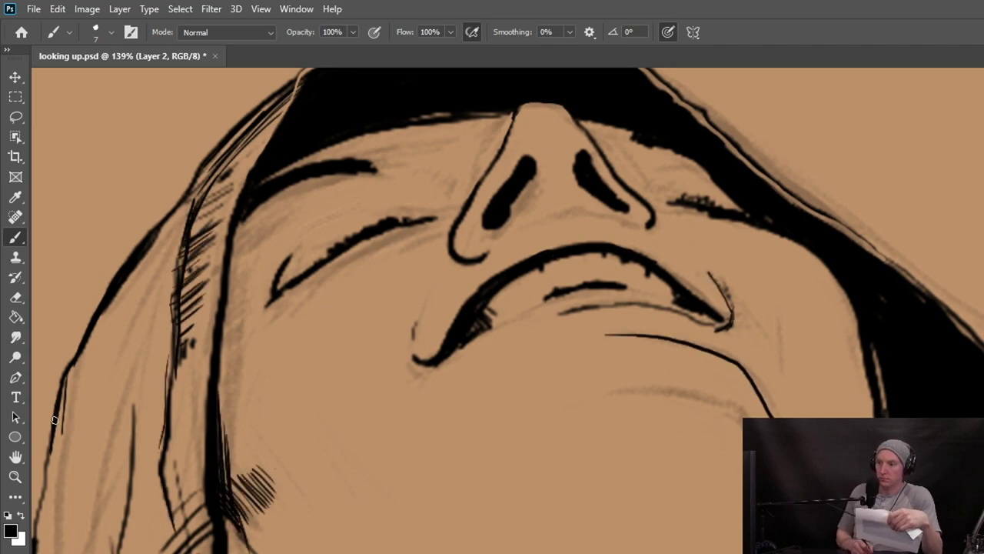
{"action": "left_click_drag", "start_coordinate": [55, 421], "coordinate": [246, 217]}
{"action": "mouse_move", "coordinate": [241, 477]}
{"action": "left_mouse_down"}
{"action": "mouse_move", "coordinate": [267, 552]}
{"action": "mouse_move", "coordinate": [276, 552]}
{"action": "left_mouse_up"}
{"action": "left_click_drag", "start_coordinate": [258, 483], "coordinate": [288, 552]}
{"action": "left_click_drag", "start_coordinate": [273, 483], "coordinate": [302, 552]}
{"action": "left_click_drag", "start_coordinate": [289, 518], "coordinate": [304, 552]}
{"action": "left_click_drag", "start_coordinate": [285, 492], "coordinate": [316, 552]}
{"action": "left_click_drag", "start_coordinate": [349, 461], "coordinate": [361, 503]}
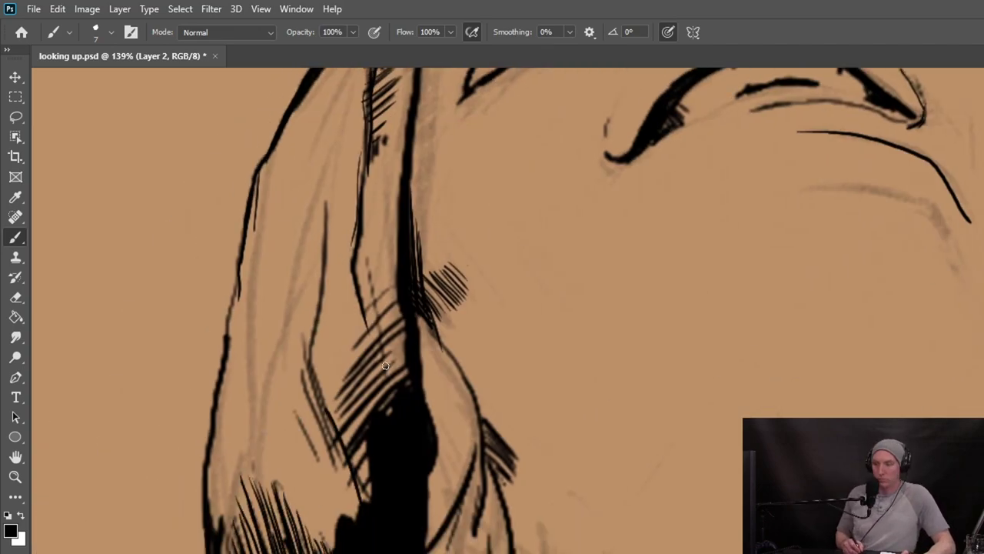
Erase the inner fold line, the lower left hood outline and part of the hatching beneath it.
{"action": "key", "text": "e"}
{"action": "left_click_drag", "start_coordinate": [326, 203], "coordinate": [309, 431]}
{"action": "left_click_drag", "start_coordinate": [239, 275], "coordinate": [207, 504]}
{"action": "left_click_drag", "start_coordinate": [319, 515], "coordinate": [269, 549]}
{"action": "key", "text": "b"}
Scatter black ink spatter over and beyond the lower left edge of the hood with a splatter brush.
{"action": "scroll", "coordinate": [356, 542], "scroll_direction": "down", "scroll_amount": 9}
{"action": "left_click_drag", "start_coordinate": [296, 460], "coordinate": [275, 535]}
{"action": "left_click", "coordinate": [298, 537]}
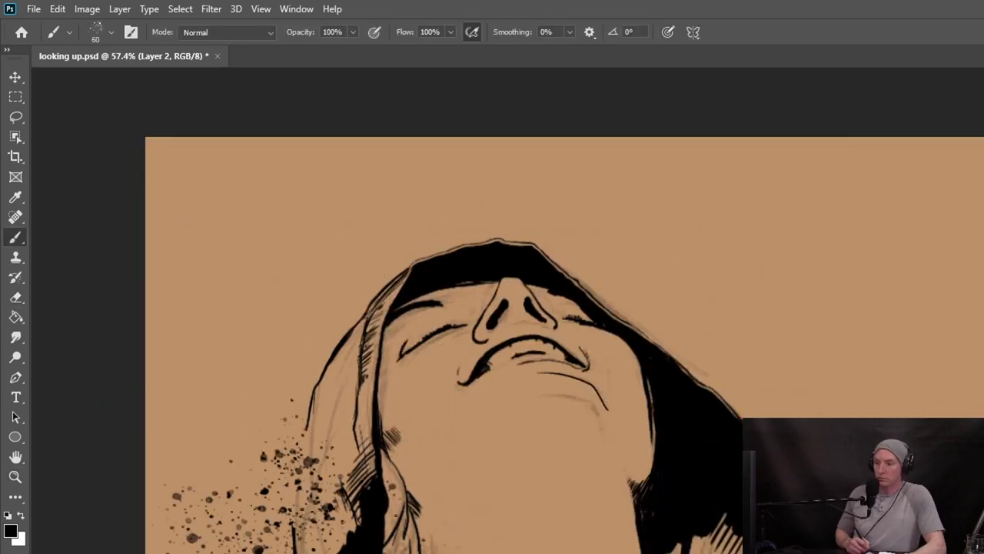
Stipple black stubble texture under the chin, along the jaw and down the neck with a speckle brush of size 60.
{"action": "mouse_move", "coordinate": [437, 488]}
{"action": "left_mouse_down"}
{"action": "mouse_move", "coordinate": [435, 508]}
{"action": "mouse_move", "coordinate": [449, 466]}
{"action": "left_mouse_up"}
{"action": "left_click_drag", "start_coordinate": [463, 455], "coordinate": [548, 395]}
{"action": "left_click_drag", "start_coordinate": [422, 503], "coordinate": [453, 543]}
{"action": "left_click_drag", "start_coordinate": [455, 477], "coordinate": [481, 511]}
{"action": "left_click_drag", "start_coordinate": [539, 479], "coordinate": [483, 544]}
{"action": "left_click_drag", "start_coordinate": [604, 507], "coordinate": [603, 535]}
{"action": "left_click_drag", "start_coordinate": [563, 399], "coordinate": [631, 481]}
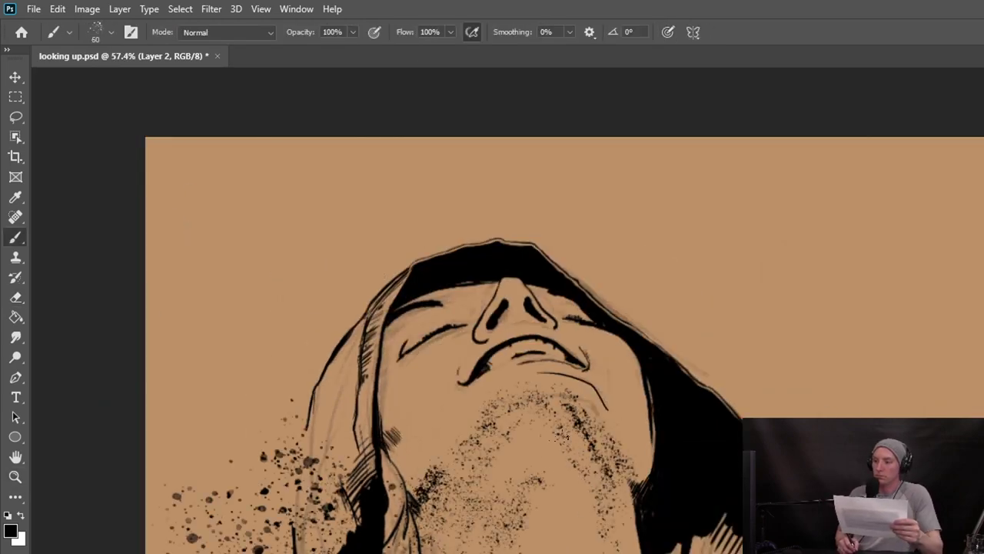
{"action": "left_click_drag", "start_coordinate": [565, 436], "coordinate": [578, 477]}
{"action": "left_click_drag", "start_coordinate": [606, 417], "coordinate": [628, 538]}
{"action": "left_click_drag", "start_coordinate": [513, 528], "coordinate": [496, 549]}
{"action": "left_click_drag", "start_coordinate": [595, 498], "coordinate": [596, 543]}
{"action": "left_click_drag", "start_coordinate": [543, 479], "coordinate": [555, 549]}
{"action": "left_click_drag", "start_coordinate": [492, 440], "coordinate": [421, 511]}
{"action": "left_click_drag", "start_coordinate": [449, 486], "coordinate": [515, 411]}
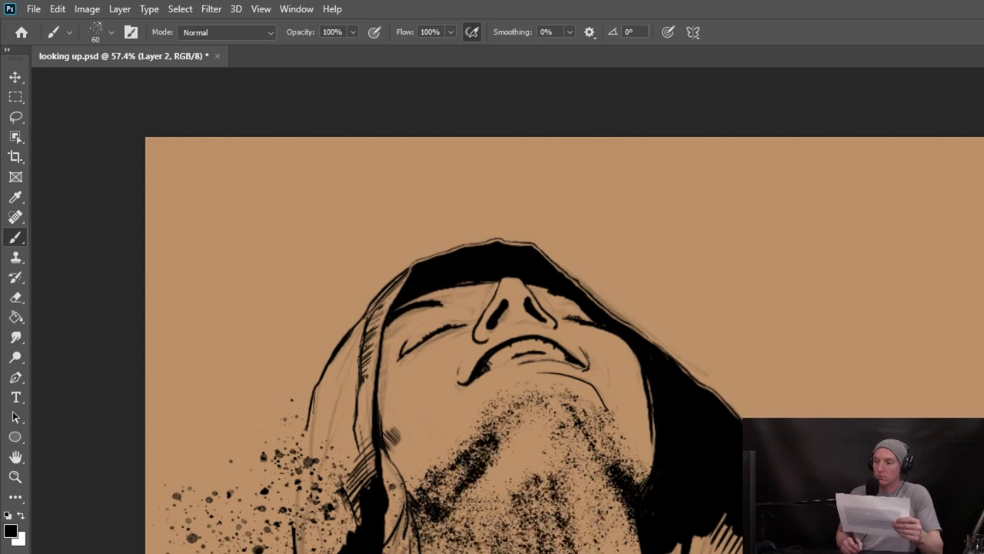
Stipple shading along the left jaw, both sides of the hood, the right cheek edge, the forehead and the left temple.
{"action": "left_click_drag", "start_coordinate": [461, 453], "coordinate": [388, 504]}
{"action": "left_click_drag", "start_coordinate": [477, 481], "coordinate": [443, 529]}
{"action": "left_click_drag", "start_coordinate": [361, 396], "coordinate": [319, 538]}
{"action": "left_click_drag", "start_coordinate": [738, 481], "coordinate": [696, 545]}
{"action": "left_click_drag", "start_coordinate": [646, 407], "coordinate": [638, 484]}
{"action": "mouse_move", "coordinate": [576, 304]}
{"action": "left_mouse_down"}
{"action": "mouse_move", "coordinate": [531, 289]}
{"action": "mouse_move", "coordinate": [423, 295]}
{"action": "left_mouse_up"}
{"action": "left_click_drag", "start_coordinate": [399, 323], "coordinate": [340, 442]}
Adjust the brush size and add dense speckles and loose spatter beside the lower left of the hood.
{"action": "key", "text": "bracketright"}
{"action": "key", "text": "bracketright"}
{"action": "key", "text": "bracketright"}
{"action": "key", "text": "bracketright"}
{"action": "key", "text": "bracketright"}
{"action": "key", "text": "bracketleft"}
{"action": "key", "text": "bracketleft"}
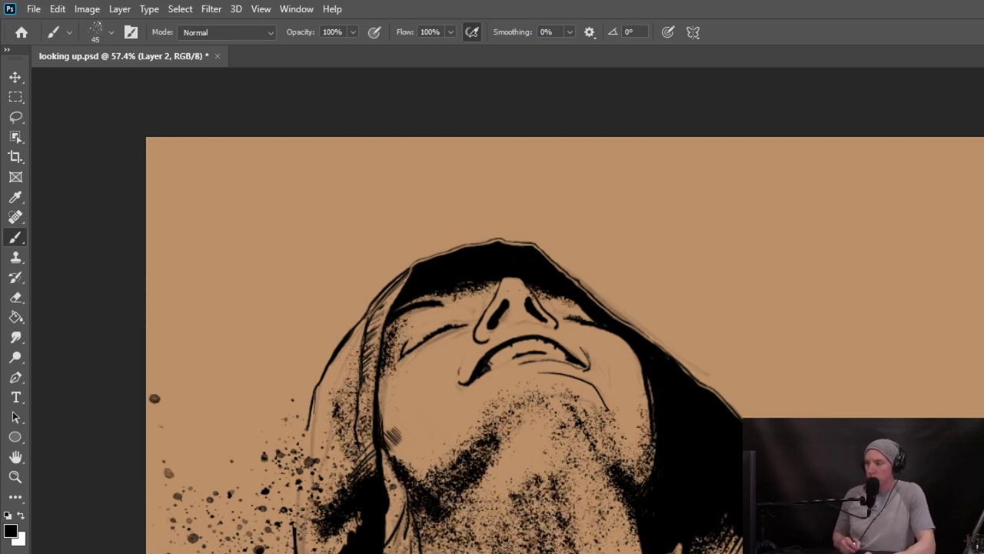
{"action": "left_click_drag", "start_coordinate": [258, 509], "coordinate": [327, 540]}
{"action": "left_click_drag", "start_coordinate": [244, 531], "coordinate": [206, 547]}
{"action": "left_click", "coordinate": [230, 456]}
Stipple the chin, both cheeks and the underside of the nose with a speckle brush of size 70.
{"action": "key", "text": "bracketleft"}
{"action": "mouse_move", "coordinate": [538, 432]}
{"action": "left_mouse_down"}
{"action": "mouse_move", "coordinate": [503, 481]}
{"action": "mouse_move", "coordinate": [508, 407]}
{"action": "left_mouse_up"}
{"action": "left_click_drag", "start_coordinate": [400, 401], "coordinate": [409, 448]}
{"action": "left_click_drag", "start_coordinate": [632, 368], "coordinate": [626, 442]}
{"action": "mouse_move", "coordinate": [511, 314]}
{"action": "left_mouse_down"}
{"action": "mouse_move", "coordinate": [510, 296]}
{"action": "mouse_move", "coordinate": [538, 315]}
{"action": "left_mouse_up"}
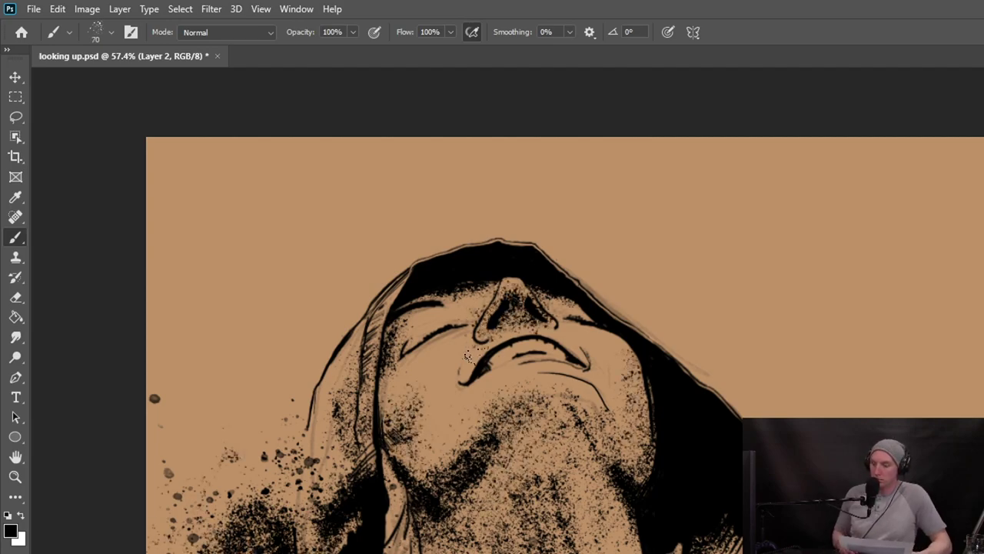
Stipple around the lower lip, the left cheek and the right side of the jaw with the size 70 speckle brush.
{"action": "mouse_move", "coordinate": [546, 364]}
{"action": "left_mouse_down"}
{"action": "mouse_move", "coordinate": [478, 391]}
{"action": "mouse_move", "coordinate": [414, 395]}
{"action": "left_mouse_up"}
{"action": "left_click_drag", "start_coordinate": [612, 360], "coordinate": [595, 396]}
{"action": "left_click_drag", "start_coordinate": [619, 454], "coordinate": [573, 407]}
{"action": "mouse_move", "coordinate": [504, 419]}
{"action": "left_mouse_down"}
{"action": "mouse_move", "coordinate": [552, 413]}
{"action": "mouse_move", "coordinate": [538, 454]}
{"action": "left_mouse_up"}
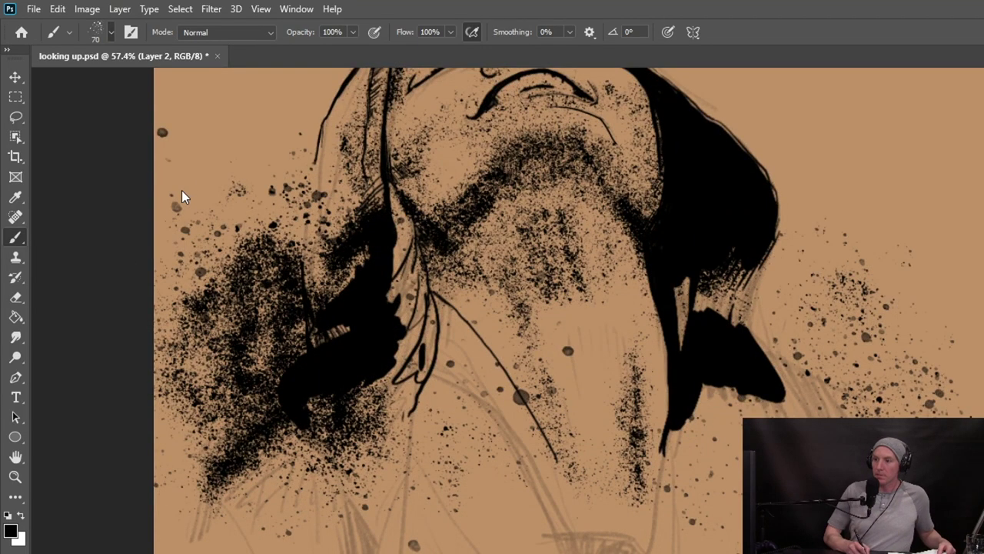
Ink the line below the left hair lock and extend the left collar edge downward with a size 30 mixer brush.
{"action": "left_click", "coordinate": [182, 193]}
{"action": "left_click_drag", "start_coordinate": [428, 383], "coordinate": [411, 443]}
{"action": "key", "text": "ctrl+z"}
{"action": "left_click", "coordinate": [112, 34]}
{"action": "left_click", "coordinate": [183, 196]}
{"action": "left_click_drag", "start_coordinate": [419, 397], "coordinate": [408, 466]}
{"action": "left_click_drag", "start_coordinate": [521, 407], "coordinate": [595, 513]}
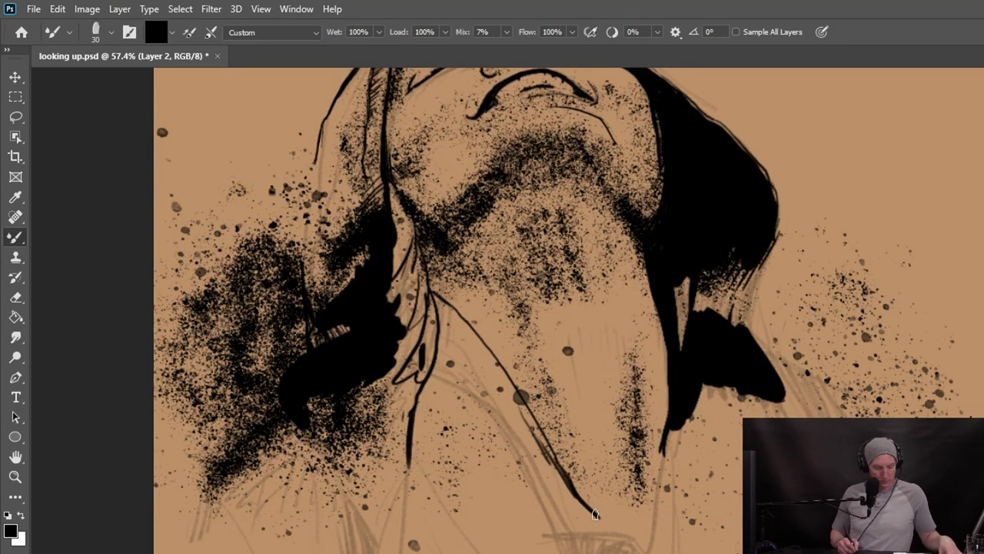
Ink the right collar edge down to the V of the jacket and draw the shirt neckline across the neck base.
{"action": "left_click_drag", "start_coordinate": [668, 398], "coordinate": [618, 502]}
{"action": "left_click_drag", "start_coordinate": [662, 450], "coordinate": [610, 550]}
{"action": "left_click_drag", "start_coordinate": [530, 413], "coordinate": [637, 452]}
{"action": "left_click_drag", "start_coordinate": [581, 418], "coordinate": [627, 469]}
Ink the jacket opening, chest folds, right shoulder fold and left sleeve folds with a solid size 25 brush.
{"action": "left_click", "coordinate": [112, 32]}
{"action": "left_click", "coordinate": [183, 193]}
{"action": "key", "text": "ctrl+z"}
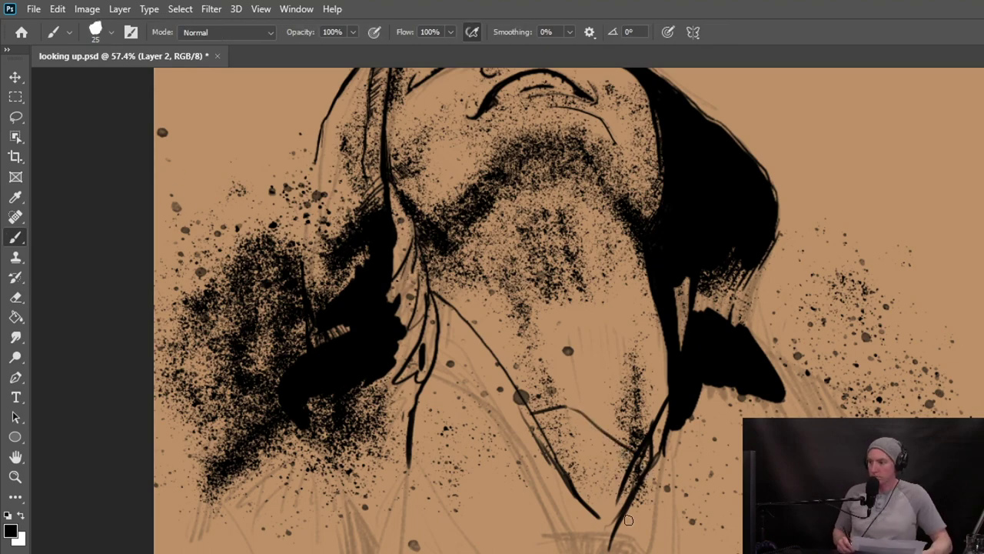
{"action": "left_click_drag", "start_coordinate": [568, 480], "coordinate": [590, 553]}
{"action": "left_click_drag", "start_coordinate": [615, 523], "coordinate": [606, 553]}
{"action": "left_click_drag", "start_coordinate": [426, 442], "coordinate": [502, 553]}
{"action": "left_click_drag", "start_coordinate": [755, 329], "coordinate": [803, 417]}
{"action": "left_click_drag", "start_coordinate": [729, 387], "coordinate": [755, 418]}
{"action": "left_click_drag", "start_coordinate": [396, 386], "coordinate": [410, 552]}
{"action": "left_click_drag", "start_coordinate": [240, 440], "coordinate": [247, 552]}
{"action": "left_click_drag", "start_coordinate": [256, 440], "coordinate": [266, 540]}
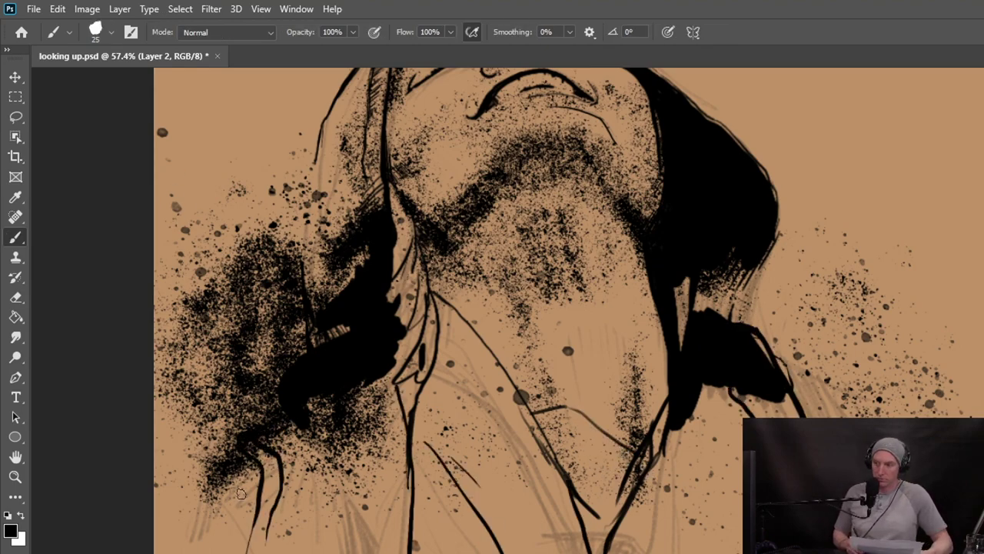
Ink the left shoulder outline, its short crease marks and the fold lines crossing the left chest.
{"action": "left_click_drag", "start_coordinate": [242, 460], "coordinate": [156, 539]}
{"action": "left_click_drag", "start_coordinate": [181, 524], "coordinate": [201, 543]}
{"action": "left_click_drag", "start_coordinate": [231, 498], "coordinate": [249, 522]}
{"action": "left_click_drag", "start_coordinate": [284, 432], "coordinate": [361, 525]}
{"action": "left_click_drag", "start_coordinate": [409, 476], "coordinate": [355, 552]}
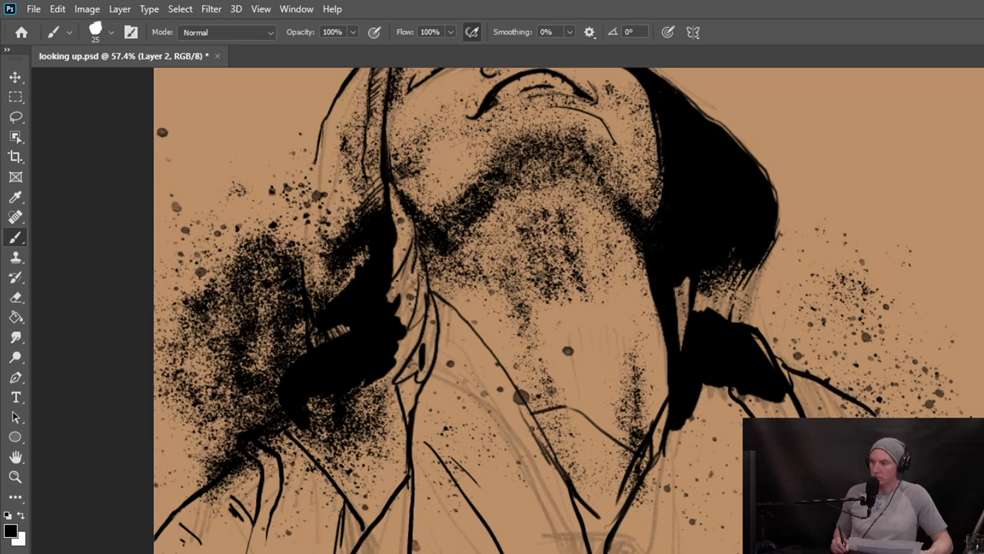
Clean stray speckles above the upper lip, below the lower lip and along the left jaw using a size 15 brush in Clear mode.
{"action": "left_click_drag", "start_coordinate": [500, 231], "coordinate": [492, 410]}
{"action": "key", "text": "grave"}
{"action": "mouse_move", "coordinate": [510, 194]}
{"action": "left_mouse_down"}
{"action": "mouse_move", "coordinate": [572, 194]}
{"action": "mouse_move", "coordinate": [545, 206]}
{"action": "left_mouse_up"}
{"action": "key", "text": "bracketleft"}
{"action": "key", "text": "bracketleft"}
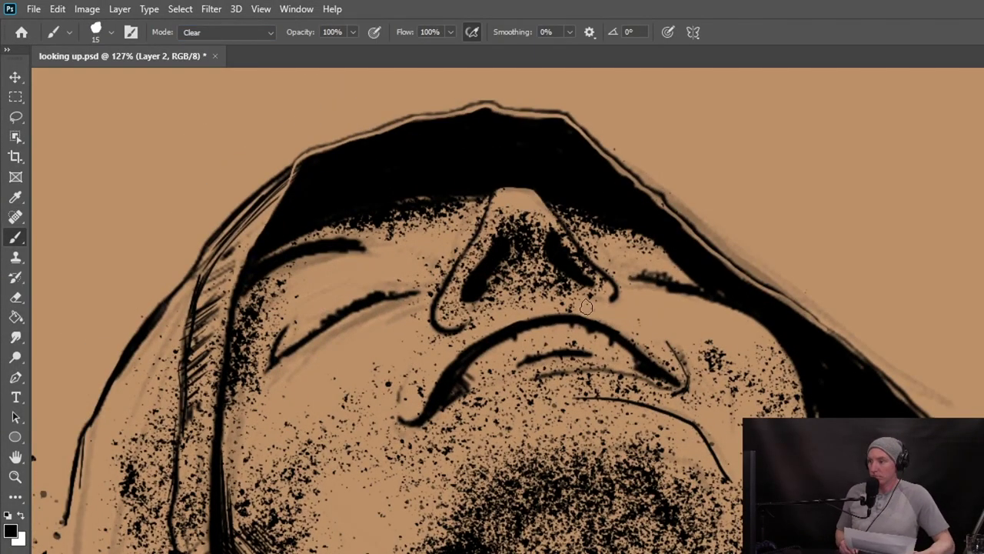
{"action": "left_click_drag", "start_coordinate": [572, 305], "coordinate": [509, 321]}
{"action": "left_click_drag", "start_coordinate": [589, 410], "coordinate": [639, 411]}
{"action": "left_click_drag", "start_coordinate": [551, 423], "coordinate": [539, 424]}
{"action": "left_click_drag", "start_coordinate": [399, 432], "coordinate": [312, 466]}
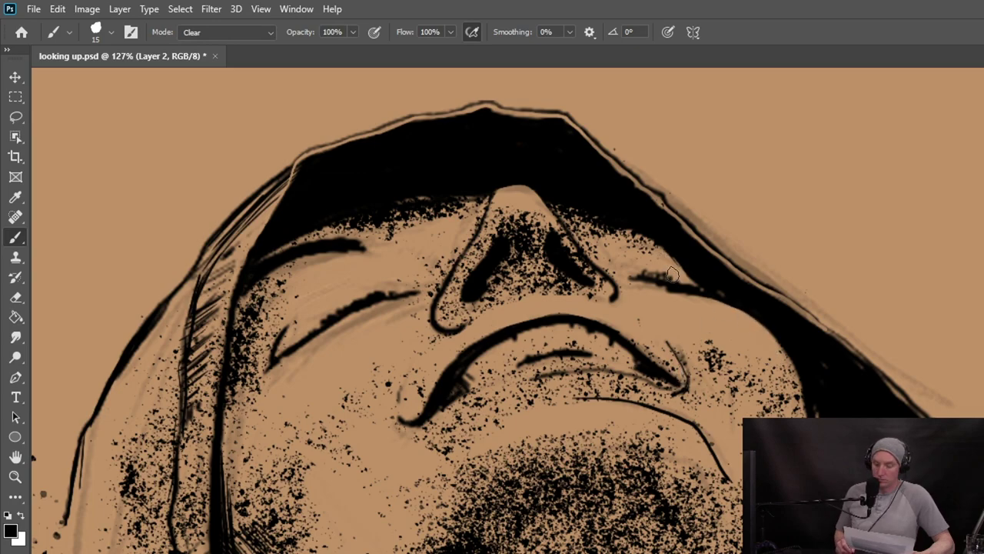
{"action": "left_click_drag", "start_coordinate": [443, 503], "coordinate": [477, 459]}
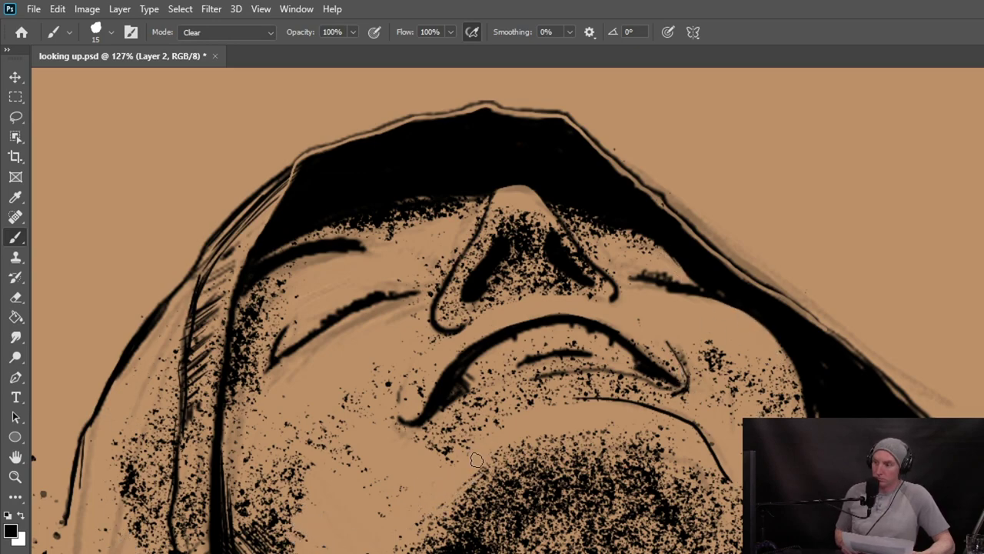
Carve light strands of hair out of the black on both sides of the neck with the Clear-mode brush.
{"action": "left_click_drag", "start_coordinate": [876, 547], "coordinate": [869, 250]}
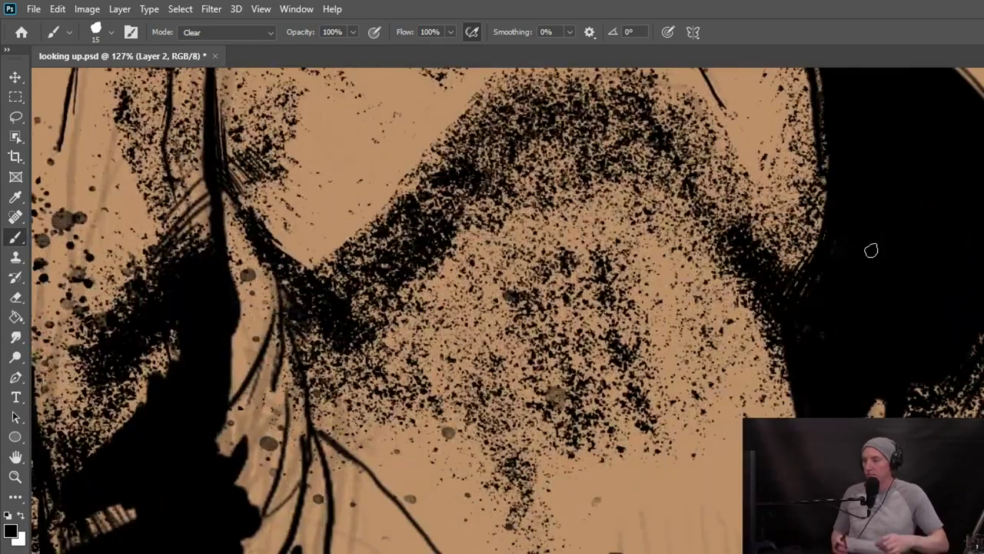
{"action": "mouse_move", "coordinate": [841, 156]}
{"action": "left_mouse_down"}
{"action": "mouse_move", "coordinate": [606, 346]}
{"action": "mouse_move", "coordinate": [546, 551]}
{"action": "left_mouse_up"}
{"action": "left_click_drag", "start_coordinate": [591, 346], "coordinate": [561, 551]}
{"action": "left_click_drag", "start_coordinate": [593, 342], "coordinate": [589, 551]}
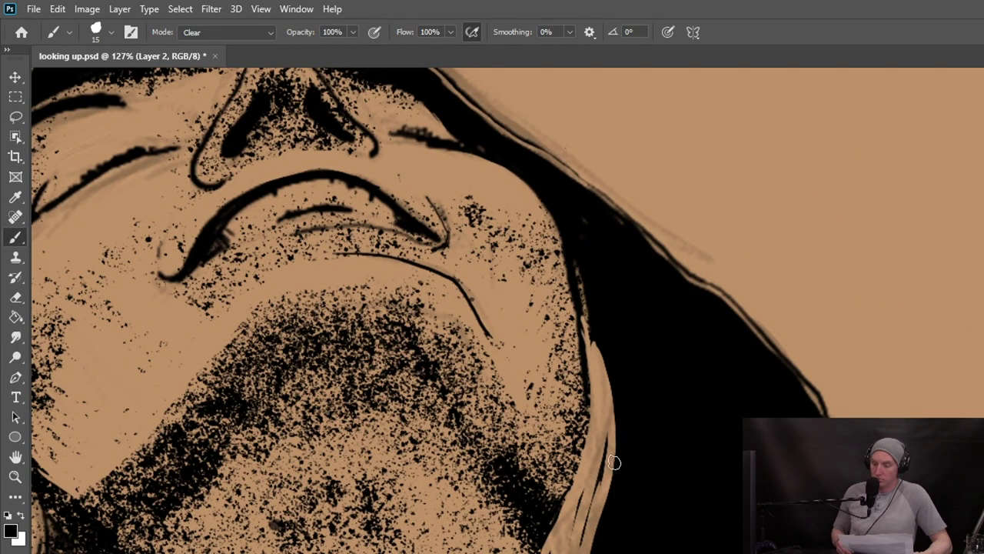
{"action": "left_click_drag", "start_coordinate": [613, 462], "coordinate": [598, 538]}
{"action": "scroll", "coordinate": [665, 500], "scroll_direction": "down", "scroll_amount": 3}
{"action": "left_click_drag", "start_coordinate": [362, 547], "coordinate": [395, 489]}
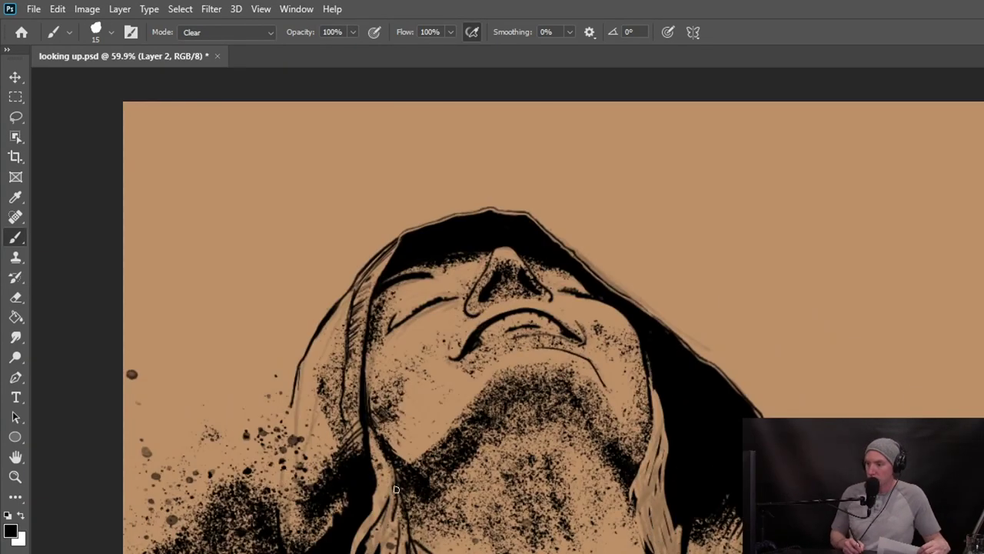
Return the brush to Normal mode and hatch the shirt neckline, the right shoulder folds and the jacket creases.
{"action": "left_click_drag", "start_coordinate": [689, 188], "coordinate": [674, 97]}
{"action": "key", "text": "shift+alt+n"}
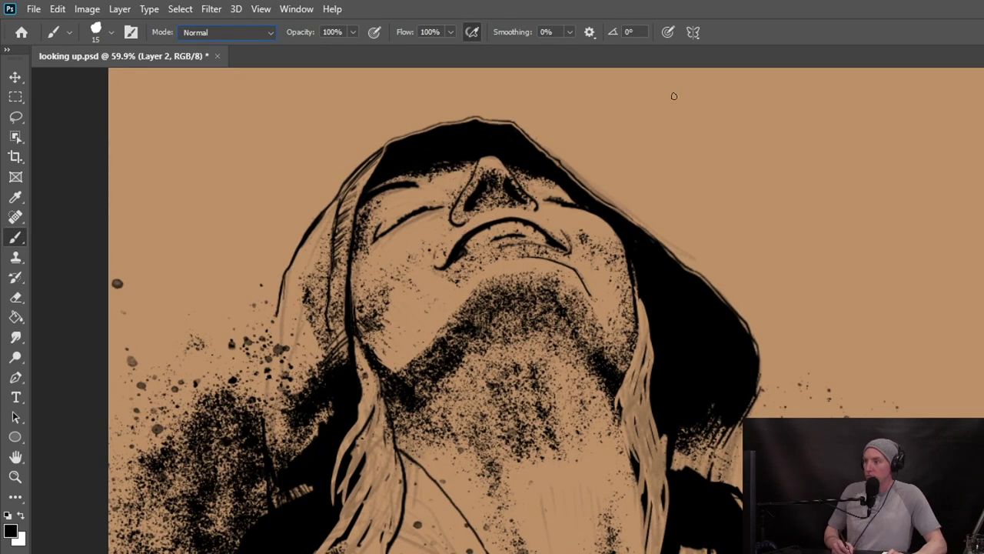
{"action": "left_click_drag", "start_coordinate": [541, 505], "coordinate": [547, 533]}
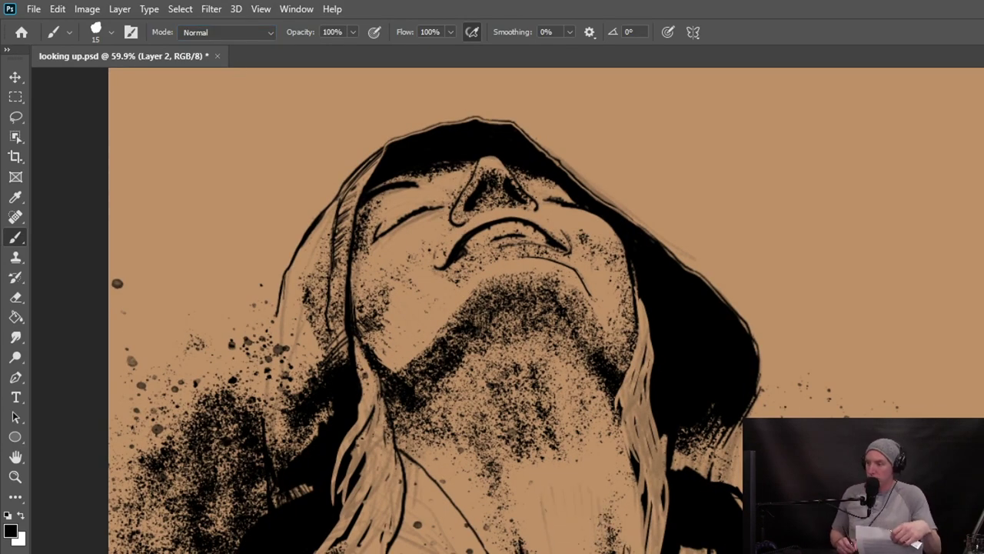
{"action": "scroll", "coordinate": [765, 363], "scroll_direction": "down", "scroll_amount": 3}
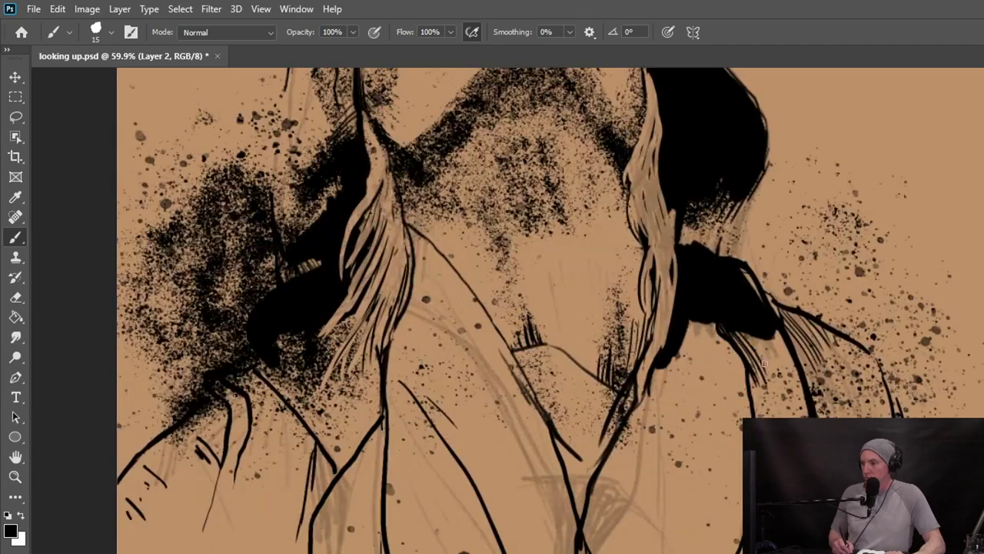
{"action": "left_click_drag", "start_coordinate": [761, 340], "coordinate": [776, 364]}
{"action": "left_click_drag", "start_coordinate": [385, 424], "coordinate": [366, 453]}
{"action": "left_click_drag", "start_coordinate": [431, 477], "coordinate": [457, 341]}
Hatch the lower left sleeve with rows of black strokes running inward from the canvas edge, rotating the canvas for comfort.
{"action": "mouse_move", "coordinate": [146, 507]}
{"action": "left_mouse_down"}
{"action": "mouse_move", "coordinate": [164, 542]}
{"action": "mouse_move", "coordinate": [255, 292]}
{"action": "left_mouse_up"}
{"action": "left_click_drag", "start_coordinate": [307, 445], "coordinate": [265, 470]}
{"action": "left_click_drag", "start_coordinate": [358, 471], "coordinate": [292, 510]}
{"action": "left_click_drag", "start_coordinate": [381, 508], "coordinate": [309, 550]}
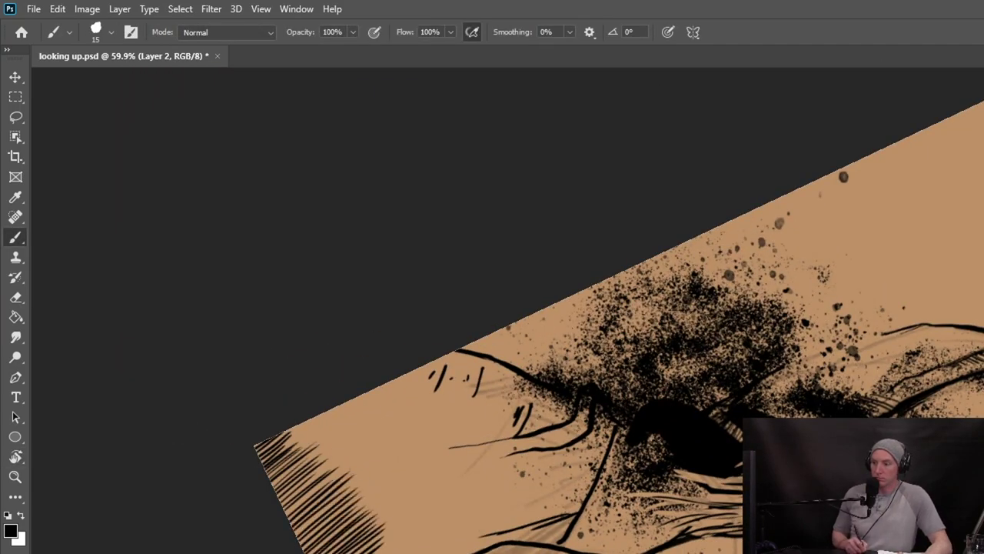
{"action": "left_click_drag", "start_coordinate": [393, 545], "coordinate": [375, 553]}
{"action": "key", "text": "r"}
{"action": "mouse_move", "coordinate": [293, 463]}
{"action": "left_mouse_down"}
{"action": "mouse_move", "coordinate": [299, 498]}
{"action": "mouse_move", "coordinate": [339, 550]}
{"action": "left_mouse_up"}
{"action": "scroll", "coordinate": [321, 489], "scroll_direction": "up", "scroll_amount": 2}
{"action": "left_click_drag", "start_coordinate": [284, 436], "coordinate": [226, 486]}
{"action": "left_click_drag", "start_coordinate": [381, 460], "coordinate": [328, 512]}
{"action": "left_click_drag", "start_coordinate": [515, 484], "coordinate": [441, 552]}
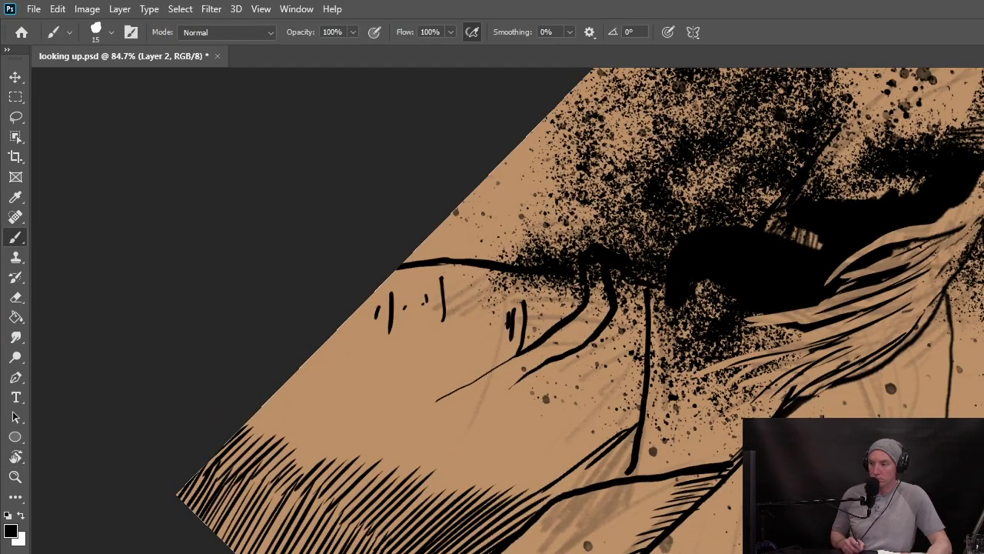
Extend and thicken the sleeve hatching toward the chest fold and into the lower left canvas corner.
{"action": "left_click_drag", "start_coordinate": [415, 431], "coordinate": [359, 506]}
{"action": "left_click_drag", "start_coordinate": [229, 464], "coordinate": [178, 514]}
{"action": "left_click_drag", "start_coordinate": [272, 491], "coordinate": [219, 533]}
{"action": "left_click_drag", "start_coordinate": [278, 517], "coordinate": [241, 551]}
{"action": "left_click_drag", "start_coordinate": [401, 523], "coordinate": [369, 552]}
{"action": "left_click_drag", "start_coordinate": [444, 523], "coordinate": [408, 553]}
{"action": "left_click_drag", "start_coordinate": [480, 531], "coordinate": [435, 553]}
{"action": "left_click_drag", "start_coordinate": [495, 533], "coordinate": [466, 553]}
{"action": "left_click_drag", "start_coordinate": [197, 501], "coordinate": [157, 552]}
{"action": "mouse_move", "coordinate": [198, 524]}
{"action": "left_mouse_down"}
{"action": "mouse_move", "coordinate": [170, 552]}
{"action": "mouse_move", "coordinate": [153, 552]}
{"action": "left_mouse_up"}
{"action": "left_click_drag", "start_coordinate": [259, 527], "coordinate": [238, 552]}
Add rows of short parallel hatching strokes to the jacket with the canvas rotated to suit the stroke direction.
{"action": "key", "text": "r"}
{"action": "left_click_drag", "start_coordinate": [431, 323], "coordinate": [553, 231]}
{"action": "mouse_move", "coordinate": [554, 307]}
{"action": "left_mouse_down"}
{"action": "mouse_move", "coordinate": [477, 307]}
{"action": "mouse_move", "coordinate": [540, 360]}
{"action": "mouse_move", "coordinate": [519, 347]}
{"action": "left_mouse_up"}
{"action": "left_click_drag", "start_coordinate": [509, 415], "coordinate": [538, 396]}
{"action": "left_click_drag", "start_coordinate": [524, 472], "coordinate": [545, 453]}
{"action": "left_click_drag", "start_coordinate": [530, 393], "coordinate": [578, 369]}
{"action": "left_click_drag", "start_coordinate": [520, 416], "coordinate": [591, 371]}
{"action": "left_click_drag", "start_coordinate": [523, 448], "coordinate": [598, 386]}
{"action": "left_click_drag", "start_coordinate": [526, 466], "coordinate": [572, 433]}
{"action": "left_click_drag", "start_coordinate": [526, 491], "coordinate": [555, 463]}
{"action": "key", "text": "r"}
Set the brush mode to Clear and cut light strokes into the stippling on the left side of the hood and the left shoulder.
{"action": "mouse_move", "coordinate": [454, 481]}
{"action": "left_mouse_down"}
{"action": "mouse_move", "coordinate": [488, 331]}
{"action": "mouse_move", "coordinate": [538, 307]}
{"action": "left_mouse_up"}
{"action": "key", "text": "e"}
{"action": "left_click_drag", "start_coordinate": [457, 134], "coordinate": [426, 351]}
{"action": "left_click_drag", "start_coordinate": [538, 492], "coordinate": [481, 429]}
{"action": "mouse_move", "coordinate": [592, 489]}
{"action": "left_mouse_down"}
{"action": "mouse_move", "coordinate": [567, 539]}
{"action": "mouse_move", "coordinate": [417, 528]}
{"action": "left_mouse_up"}
{"action": "key", "text": "r"}
{"action": "left_click_drag", "start_coordinate": [417, 492], "coordinate": [404, 530]}
{"action": "key", "text": "b"}
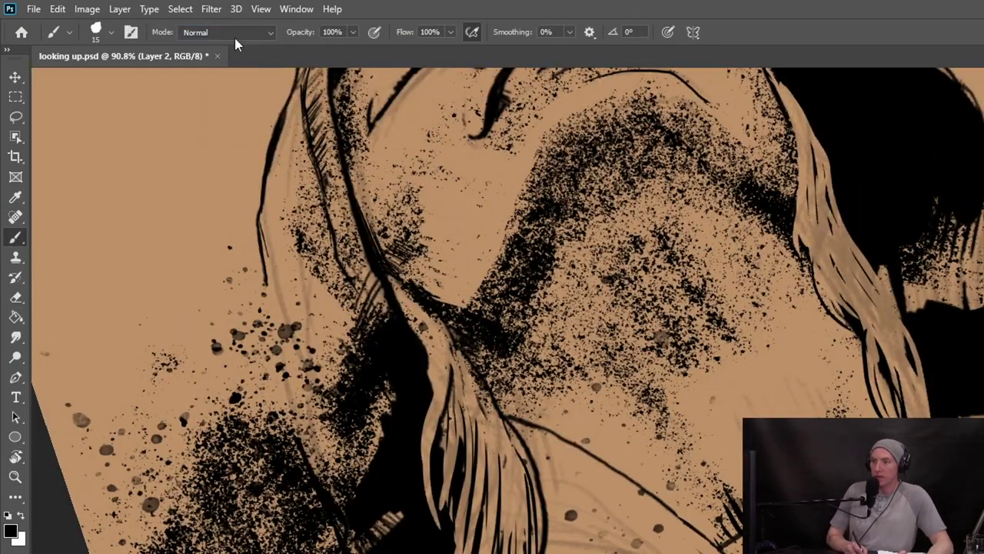
{"action": "left_click", "coordinate": [233, 34]}
{"action": "left_click", "coordinate": [201, 83]}
{"action": "left_click_drag", "start_coordinate": [285, 120], "coordinate": [264, 184]}
{"action": "left_click_drag", "start_coordinate": [298, 192], "coordinate": [319, 252]}
{"action": "key", "text": "r"}
{"action": "left_click_drag", "start_coordinate": [169, 353], "coordinate": [181, 223]}
{"action": "mouse_move", "coordinate": [202, 505]}
{"action": "left_mouse_down"}
{"action": "mouse_move", "coordinate": [146, 551]}
{"action": "mouse_move", "coordinate": [190, 534]}
{"action": "left_mouse_up"}
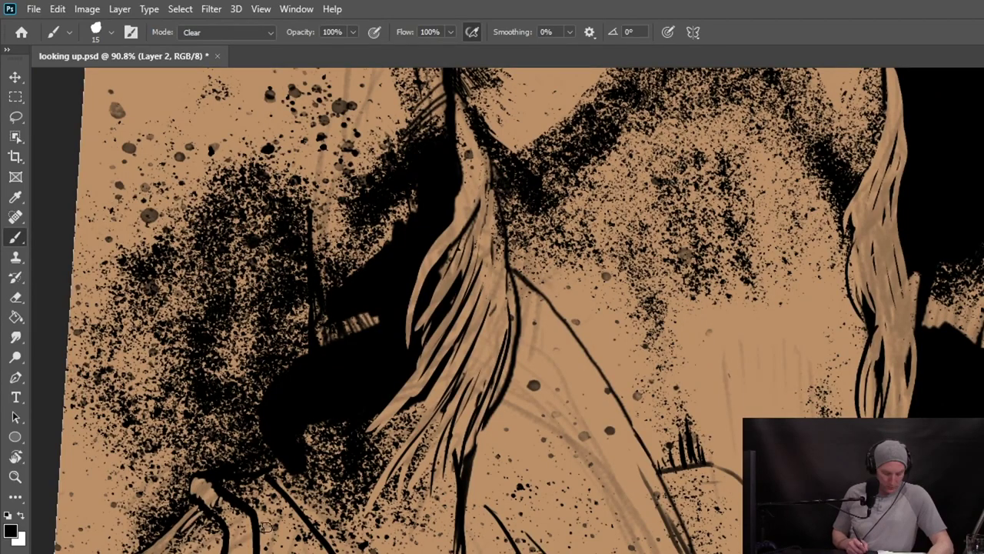
Carve a light rim along the black hood fold at the left shoulder and cut light hatching strokes beneath it.
{"action": "mouse_move", "coordinate": [245, 486]}
{"action": "left_mouse_down"}
{"action": "mouse_move", "coordinate": [285, 473]}
{"action": "mouse_move", "coordinate": [262, 427]}
{"action": "mouse_move", "coordinate": [373, 327]}
{"action": "left_mouse_up"}
{"action": "left_click_drag", "start_coordinate": [271, 394], "coordinate": [287, 377]}
{"action": "mouse_move", "coordinate": [284, 453]}
{"action": "left_mouse_down"}
{"action": "mouse_move", "coordinate": [319, 486]}
{"action": "mouse_move", "coordinate": [326, 481]}
{"action": "left_mouse_up"}
{"action": "left_click_drag", "start_coordinate": [281, 475], "coordinate": [338, 551]}
{"action": "left_click_drag", "start_coordinate": [315, 442], "coordinate": [355, 510]}
{"action": "left_click_drag", "start_coordinate": [350, 442], "coordinate": [376, 477]}
{"action": "left_click_drag", "start_coordinate": [489, 419], "coordinate": [468, 527]}
{"action": "left_click_drag", "start_coordinate": [453, 479], "coordinate": [437, 534]}
Cut more light, tapering hair strands into the black beside the left hair lock.
{"action": "left_click_drag", "start_coordinate": [455, 188], "coordinate": [409, 299]}
{"action": "left_click_drag", "start_coordinate": [423, 267], "coordinate": [386, 312]}
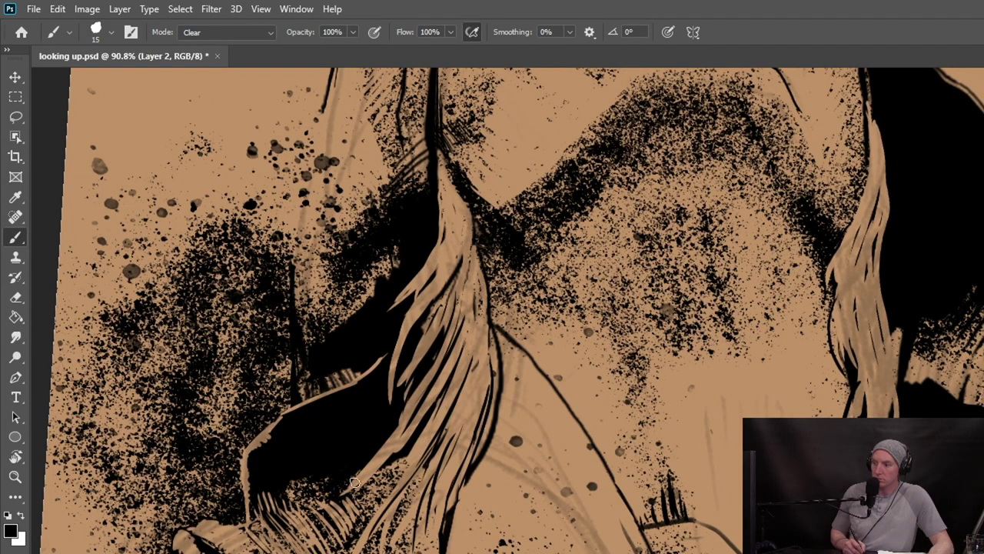
{"action": "left_click_drag", "start_coordinate": [458, 298], "coordinate": [409, 392]}
{"action": "left_click_drag", "start_coordinate": [505, 348], "coordinate": [493, 409]}
{"action": "left_click_drag", "start_coordinate": [499, 411], "coordinate": [441, 363]}
Thin the nose's left outline and carve extra light strands along the right hair lock with the Clear-mode brush.
{"action": "left_click_drag", "start_coordinate": [531, 123], "coordinate": [462, 469]}
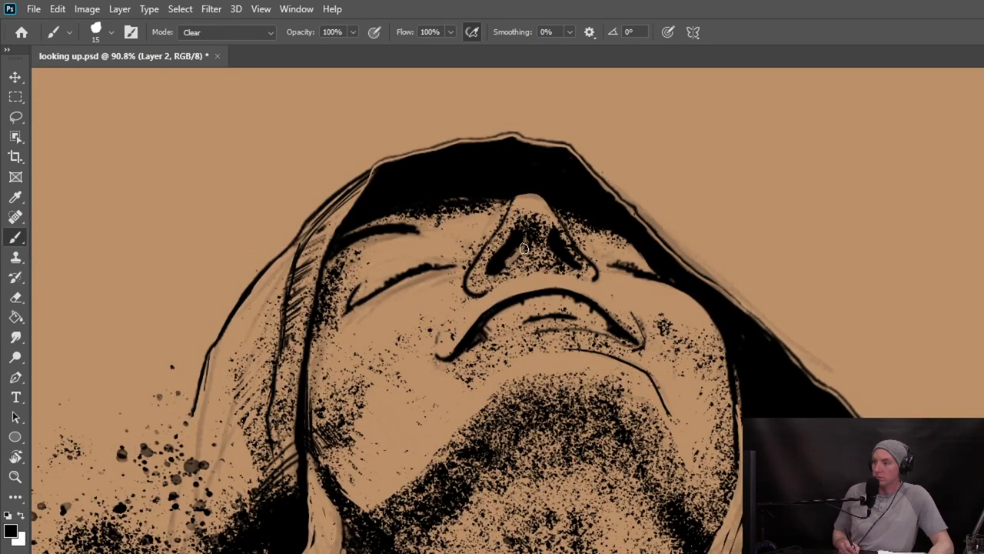
{"action": "left_click_drag", "start_coordinate": [488, 243], "coordinate": [467, 285]}
{"action": "left_click_drag", "start_coordinate": [722, 492], "coordinate": [498, 287]}
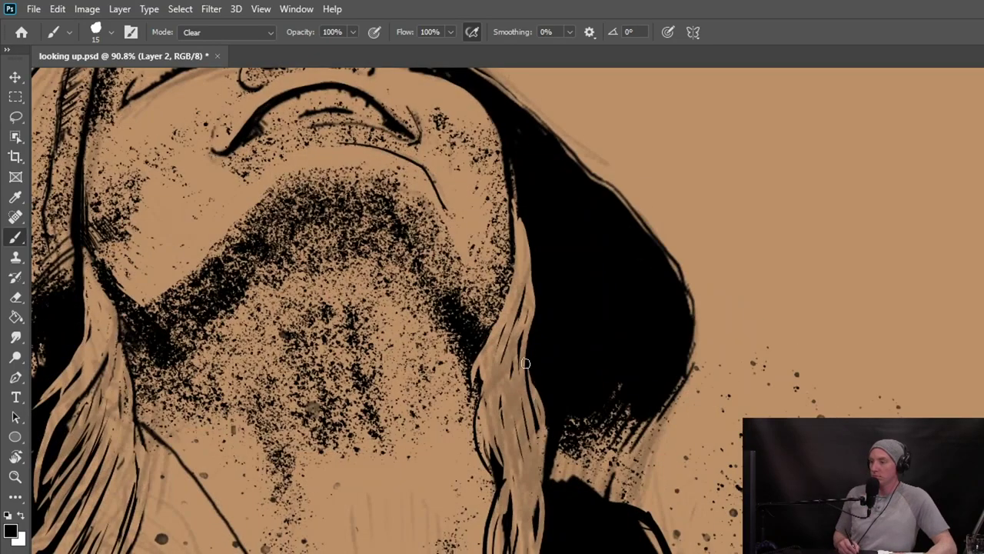
{"action": "left_click_drag", "start_coordinate": [526, 359], "coordinate": [544, 473]}
{"action": "left_click_drag", "start_coordinate": [538, 499], "coordinate": [543, 551]}
Cut light hatching strokes into the lower right edge of the hood and the top of the black shoulder fold below.
{"action": "left_click_drag", "start_coordinate": [688, 357], "coordinate": [631, 455]}
{"action": "left_click_drag", "start_coordinate": [677, 373], "coordinate": [630, 438]}
{"action": "left_click_drag", "start_coordinate": [654, 386], "coordinate": [611, 441]}
{"action": "left_click_drag", "start_coordinate": [639, 394], "coordinate": [575, 458]}
{"action": "left_click_drag", "start_coordinate": [578, 424], "coordinate": [551, 464]}
{"action": "left_click_drag", "start_coordinate": [621, 402], "coordinate": [574, 428]}
{"action": "left_click_drag", "start_coordinate": [669, 372], "coordinate": [577, 418]}
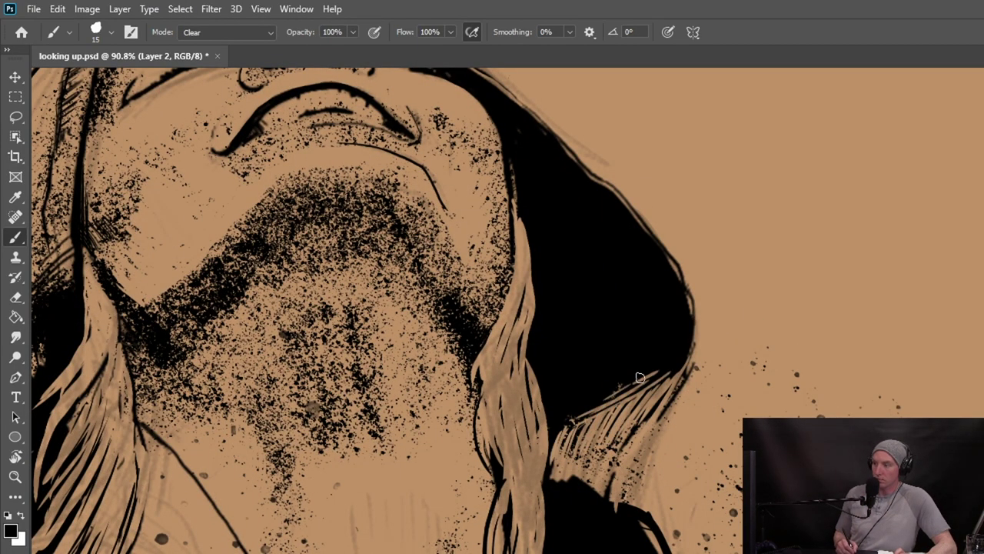
{"action": "mouse_move", "coordinate": [546, 469]}
{"action": "left_mouse_down"}
{"action": "mouse_move", "coordinate": [632, 516]}
{"action": "mouse_move", "coordinate": [612, 501]}
{"action": "left_mouse_up"}
{"action": "mouse_move", "coordinate": [546, 520]}
{"action": "left_mouse_down"}
{"action": "mouse_move", "coordinate": [646, 532]}
{"action": "mouse_move", "coordinate": [668, 550]}
{"action": "left_mouse_up"}
Spray dense black speckles over the background beside the left shoulder with a size 80 spatter brush in Normal mode.
{"action": "key", "text": "z"}
{"action": "left_click_drag", "start_coordinate": [739, 391], "coordinate": [662, 392]}
{"action": "left_click_drag", "start_coordinate": [653, 429], "coordinate": [682, 444]}
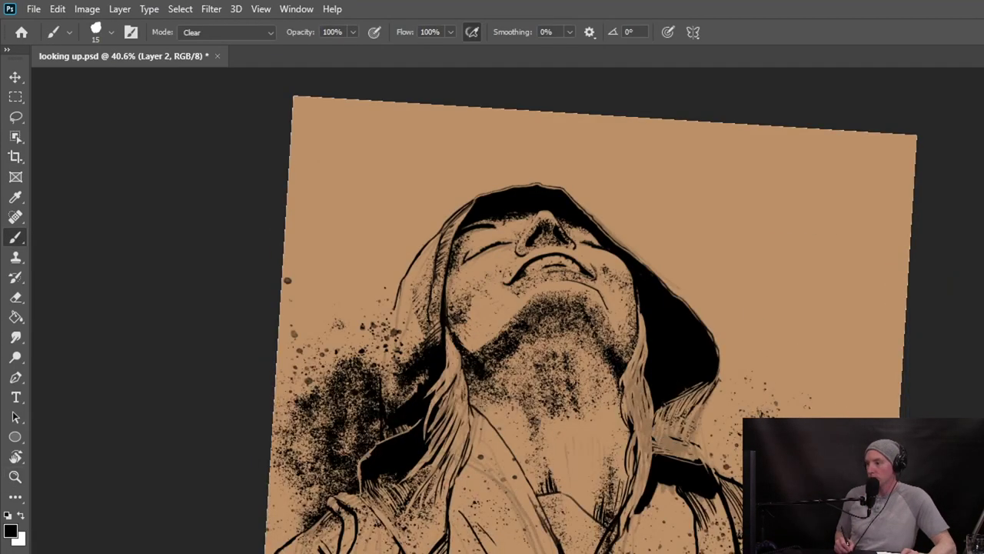
{"action": "left_click", "coordinate": [187, 225]}
{"action": "left_click_drag", "start_coordinate": [306, 390], "coordinate": [289, 465]}
{"action": "left_click_drag", "start_coordinate": [326, 330], "coordinate": [295, 496]}
{"action": "left_click_drag", "start_coordinate": [319, 458], "coordinate": [286, 542]}
{"action": "left_click_drag", "start_coordinate": [302, 339], "coordinate": [291, 457]}
{"action": "left_click_drag", "start_coordinate": [346, 365], "coordinate": [381, 404]}
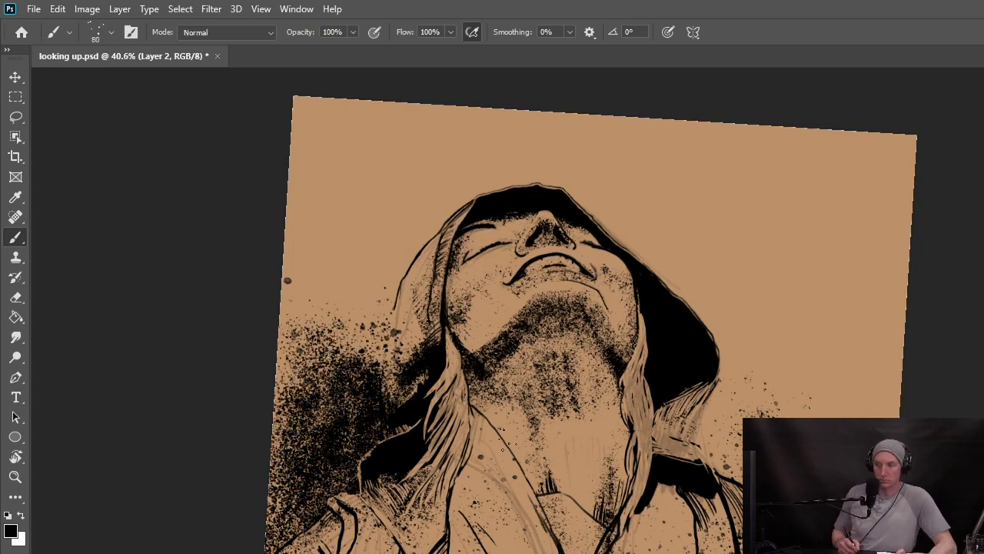
Break up and fade the outer part of the left background spatter in Clear mode, reducing the speckle brush to size 70.
{"action": "left_click_drag", "start_coordinate": [292, 480], "coordinate": [278, 528]}
{"action": "left_click_drag", "start_coordinate": [296, 449], "coordinate": [279, 542]}
{"action": "left_click_drag", "start_coordinate": [346, 338], "coordinate": [293, 476]}
{"action": "left_click_drag", "start_coordinate": [319, 415], "coordinate": [283, 538]}
{"action": "key", "text": "["}
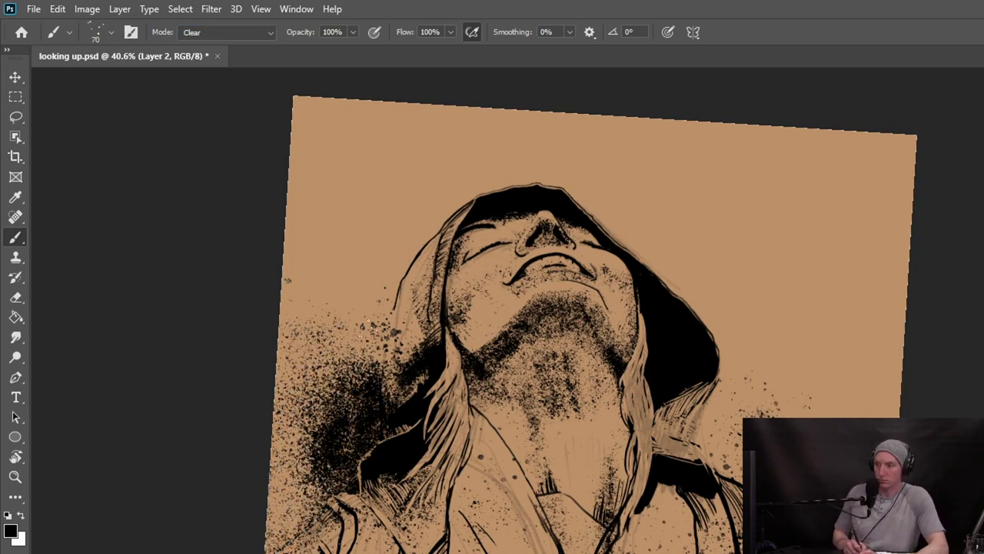
{"action": "left_click_drag", "start_coordinate": [361, 366], "coordinate": [315, 484]}
{"action": "left_click_drag", "start_coordinate": [373, 376], "coordinate": [312, 481]}
{"action": "left_click_drag", "start_coordinate": [325, 331], "coordinate": [297, 398]}
{"action": "left_click_drag", "start_coordinate": [339, 364], "coordinate": [281, 431]}
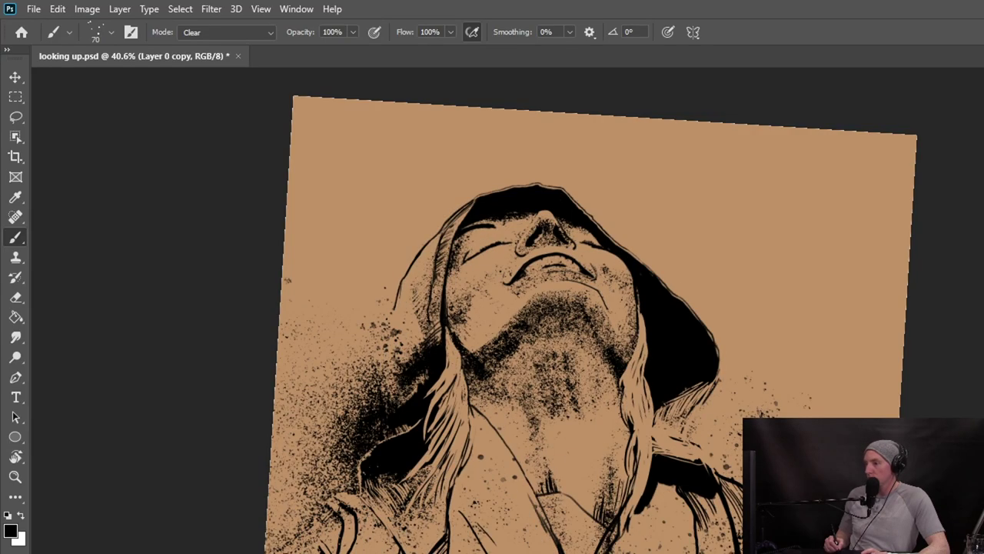
Switch to Layer 1 and save the document.
{"action": "key", "text": "alt+bracketright"}
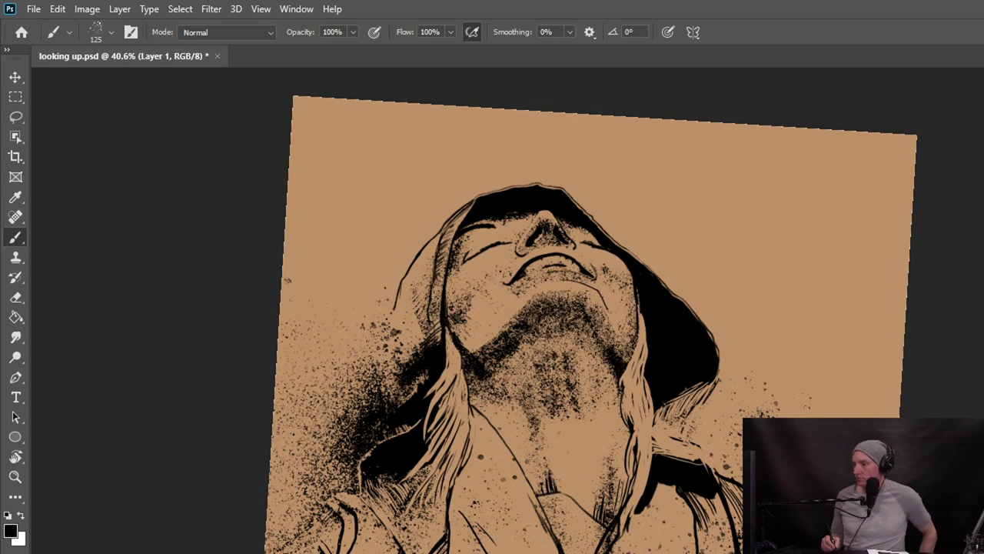
{"action": "key", "text": "ctrl+s"}
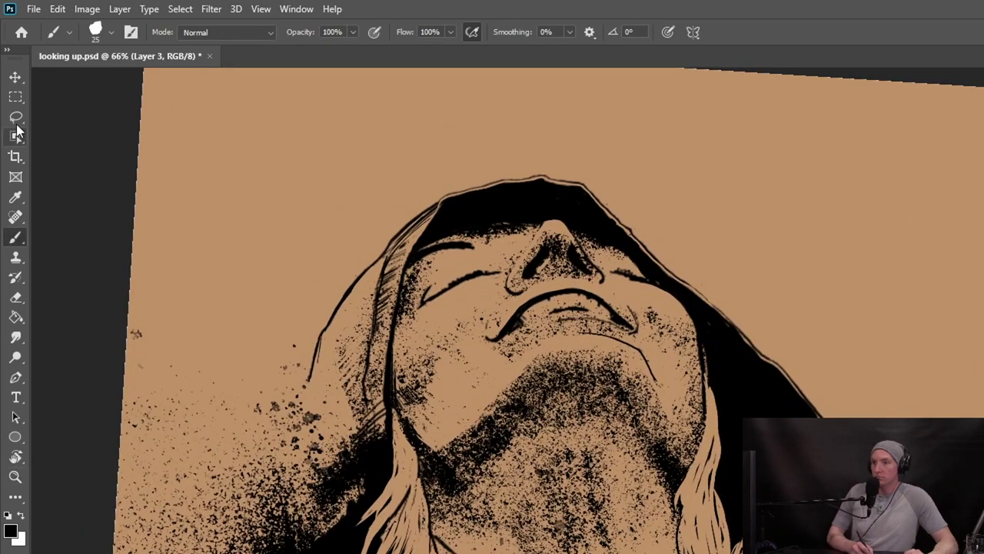
Lasso along the hood's outer edge on Layer 3, from its left side over the peak and down the right slope.
{"action": "left_click", "coordinate": [16, 117]}
{"action": "left_click_drag", "start_coordinate": [466, 210], "coordinate": [653, 130]}
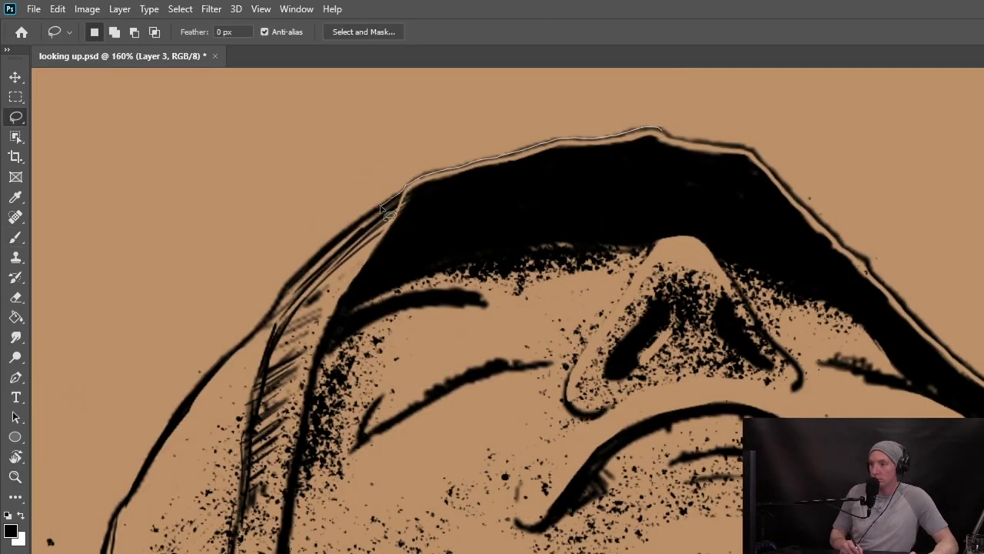
{"action": "mouse_move", "coordinate": [381, 206]}
{"action": "left_mouse_down"}
{"action": "mouse_move", "coordinate": [637, 199]}
{"action": "mouse_move", "coordinate": [660, 131]}
{"action": "left_mouse_up"}
{"action": "mouse_move", "coordinate": [238, 354]}
{"action": "left_mouse_down"}
{"action": "mouse_move", "coordinate": [978, 394]}
{"action": "mouse_move", "coordinate": [666, 137]}
{"action": "left_mouse_up"}
{"action": "left_click_drag", "start_coordinate": [661, 132], "coordinate": [744, 146]}
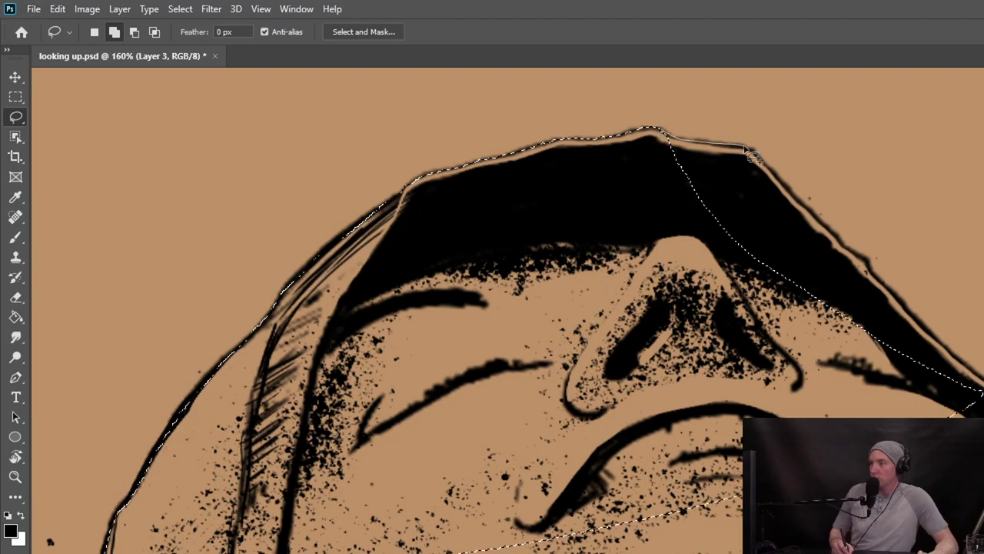
{"action": "left_click_drag", "start_coordinate": [907, 309], "coordinate": [980, 377]}
{"action": "mouse_move", "coordinate": [880, 444]}
{"action": "left_mouse_down"}
{"action": "mouse_move", "coordinate": [546, 347]}
{"action": "mouse_move", "coordinate": [352, 241]}
{"action": "left_mouse_up"}
{"action": "left_click_drag", "start_coordinate": [451, 172], "coordinate": [578, 274]}
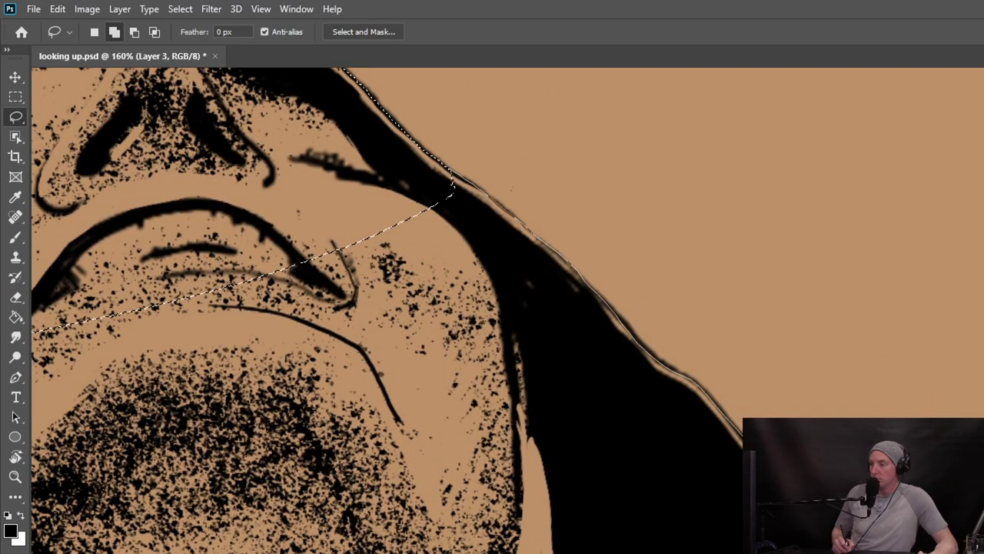
Extend the lasso selection down the right side of the hood, around the shoulders and body, and through the gap at the hood's lower left.
{"action": "left_click_drag", "start_coordinate": [742, 437], "coordinate": [369, 254]}
{"action": "left_click_drag", "start_coordinate": [668, 492], "coordinate": [442, 120]}
{"action": "mouse_move", "coordinate": [637, 341]}
{"action": "left_mouse_down"}
{"action": "mouse_move", "coordinate": [551, 538]}
{"action": "mouse_move", "coordinate": [257, 330]}
{"action": "left_mouse_up"}
{"action": "left_click_drag", "start_coordinate": [615, 530], "coordinate": [307, 93]}
{"action": "left_click_drag", "start_coordinate": [309, 283], "coordinate": [149, 280]}
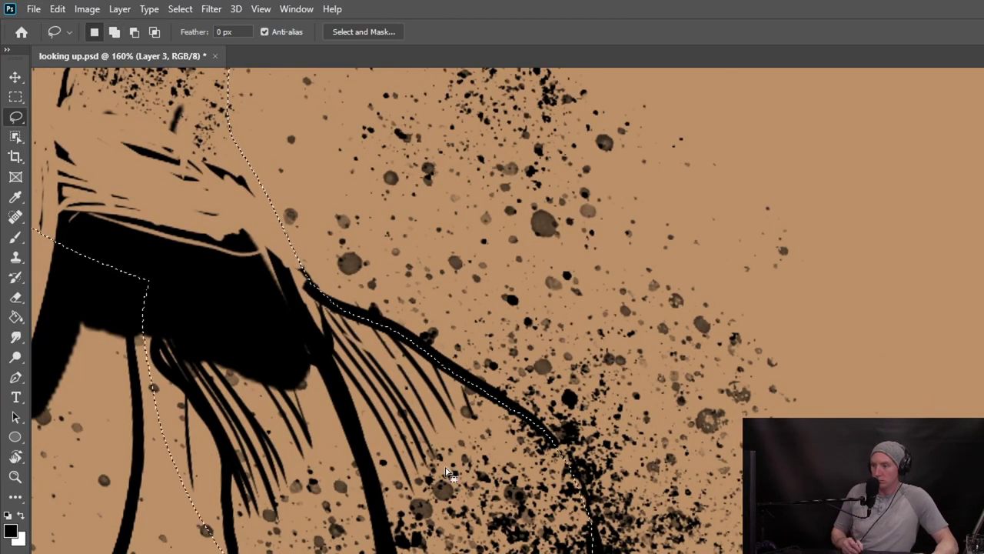
{"action": "scroll", "coordinate": [446, 471], "scroll_direction": "down", "scroll_amount": 5}
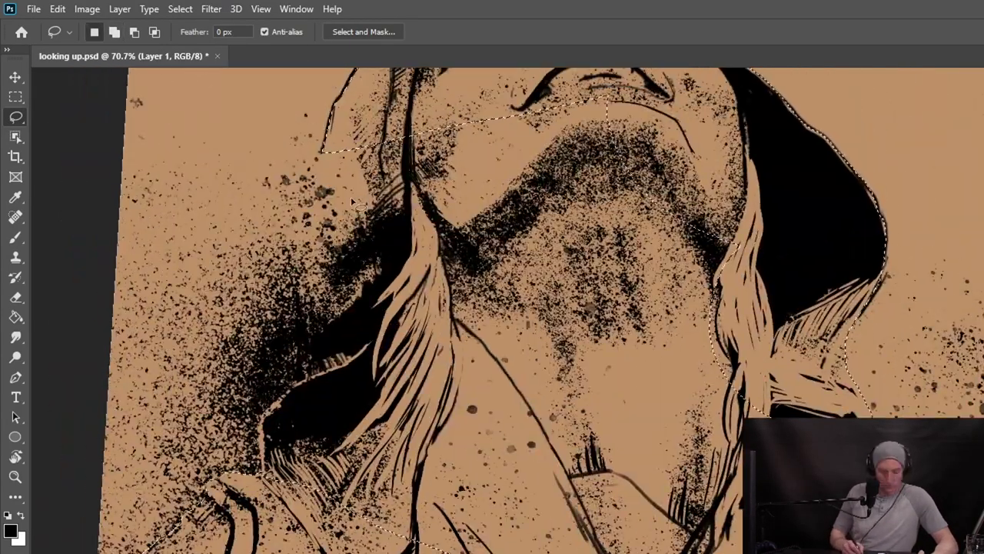
{"action": "mouse_move", "coordinate": [319, 152]}
{"action": "left_mouse_down"}
{"action": "mouse_move", "coordinate": [316, 385]}
{"action": "mouse_move", "coordinate": [459, 253]}
{"action": "left_mouse_up"}
{"action": "scroll", "coordinate": [303, 410], "scroll_direction": "up", "scroll_amount": 5}
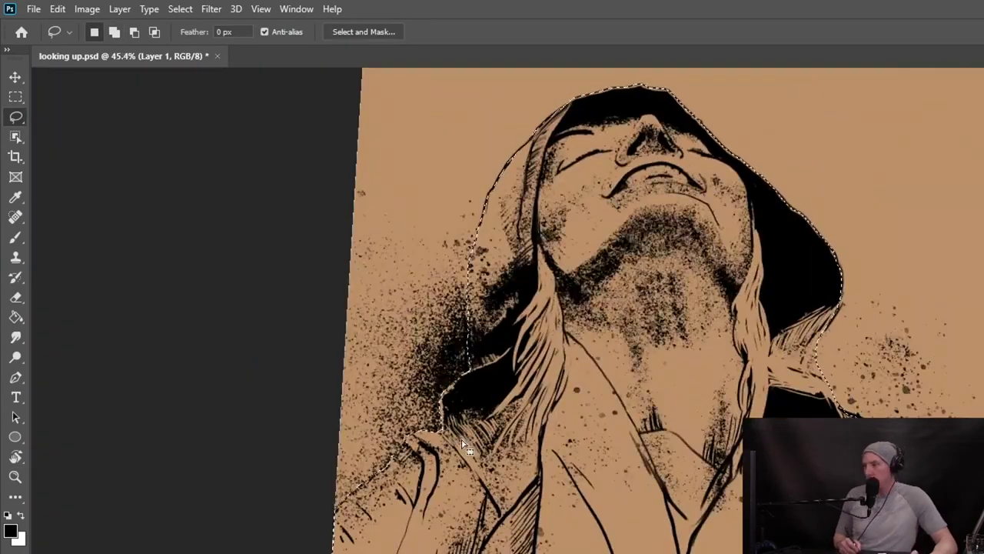
Fill the figure's silhouette on Layer 3 with a muted purple-grey and turn off anti-aliasing for the Paint Bucket.
{"action": "key", "text": "g"}
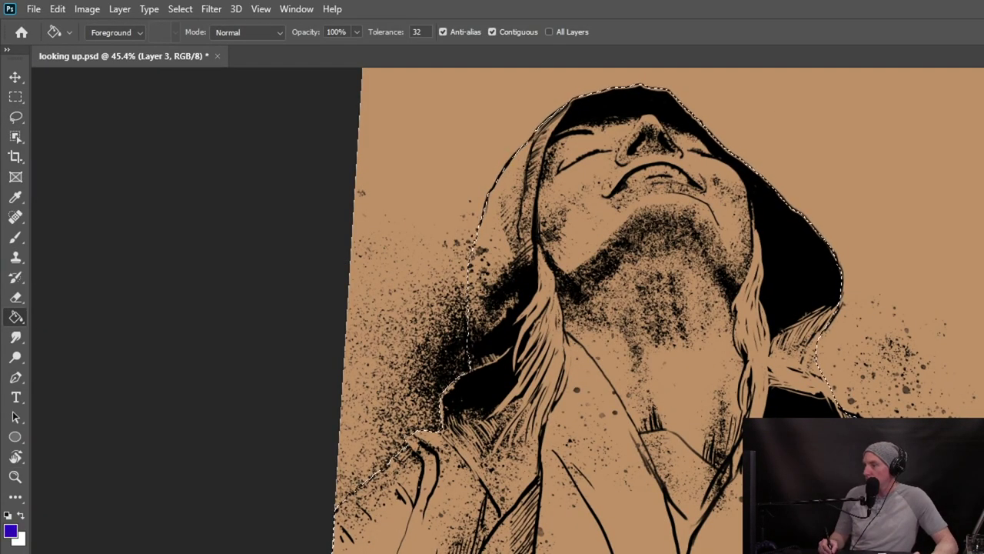
{"action": "key", "text": "alt+BackSpace"}
{"action": "key", "text": "alt+BackSpace"}
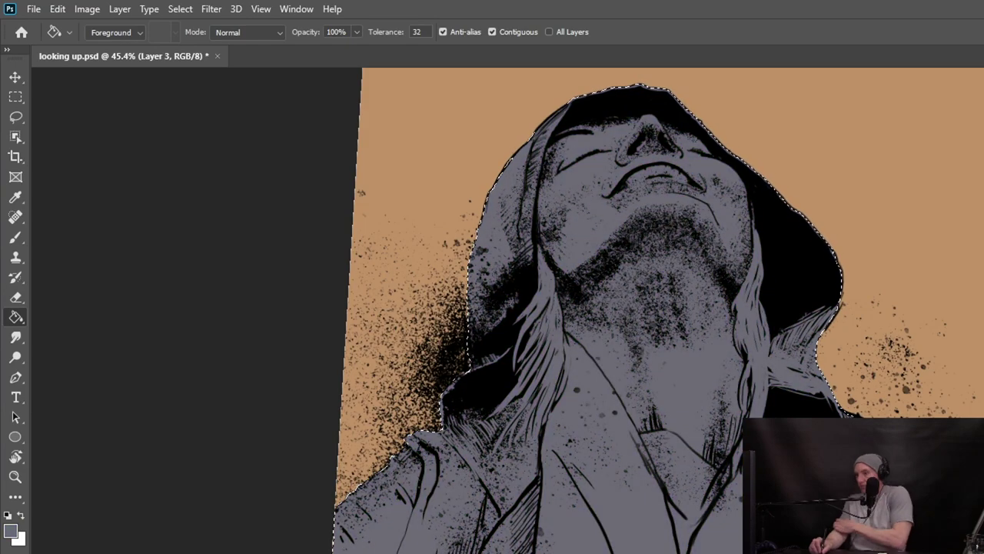
{"action": "key", "text": "space"}
{"action": "left_click", "coordinate": [442, 32]}
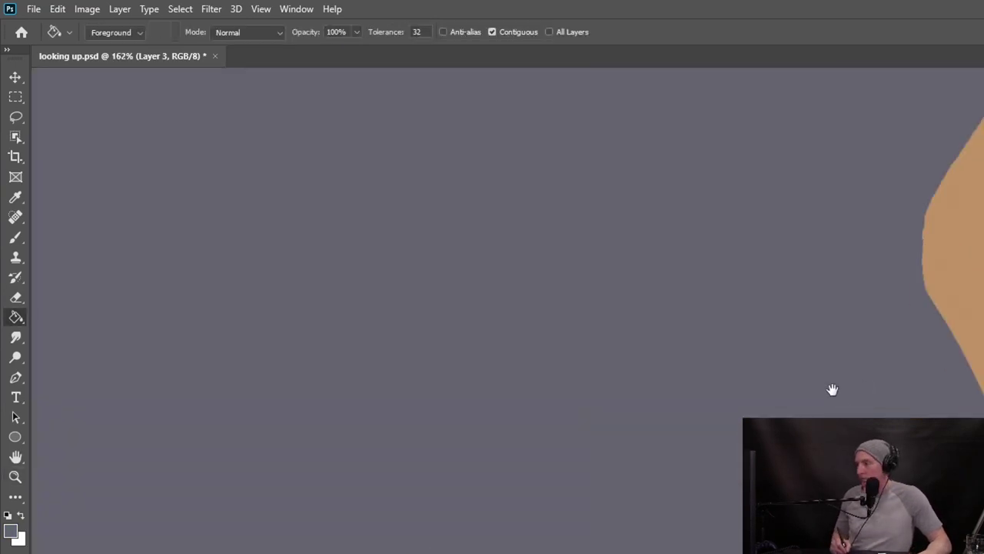
Deselect the silhouette and reset the canvas rotation to upright.
{"action": "left_click_drag", "start_coordinate": [833, 389], "coordinate": [674, 429]}
{"action": "left_click_drag", "start_coordinate": [673, 429], "coordinate": [615, 446]}
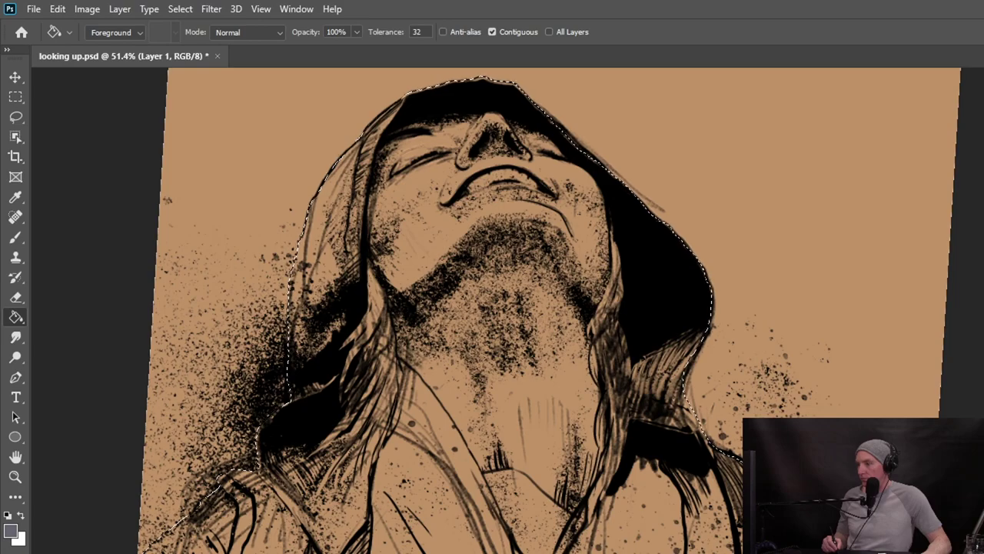
{"action": "left_click", "coordinate": [11, 530]}
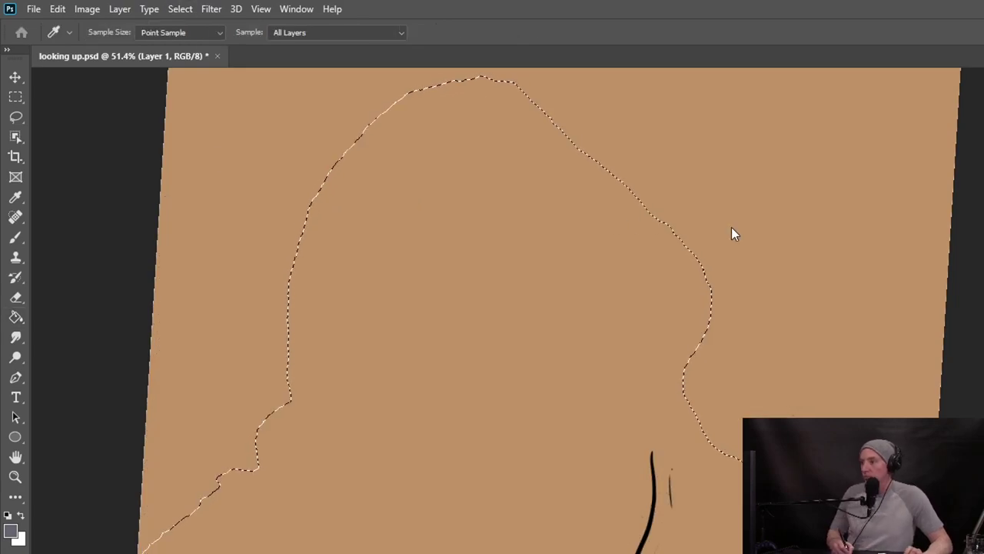
{"action": "key", "text": "g"}
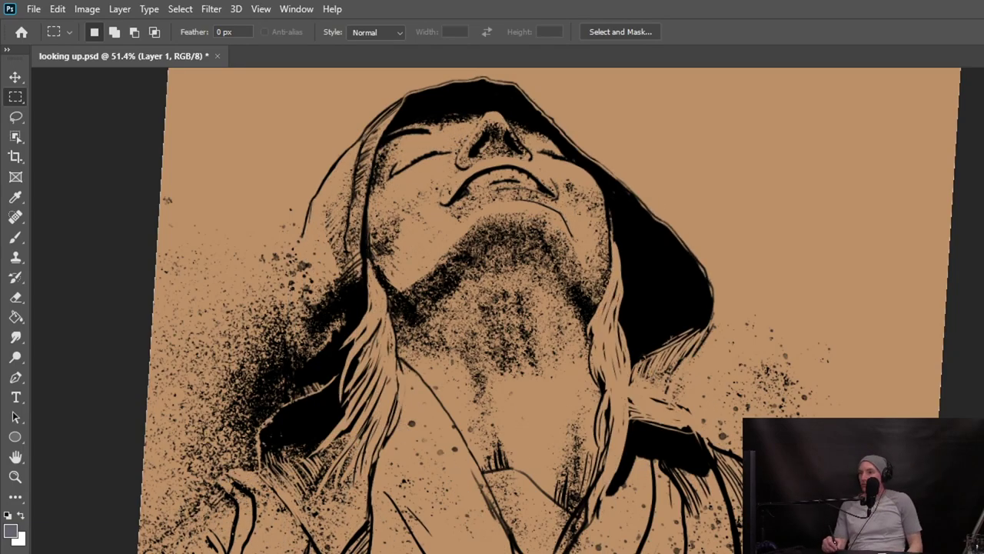
{"action": "key", "text": "ctrl+z"}
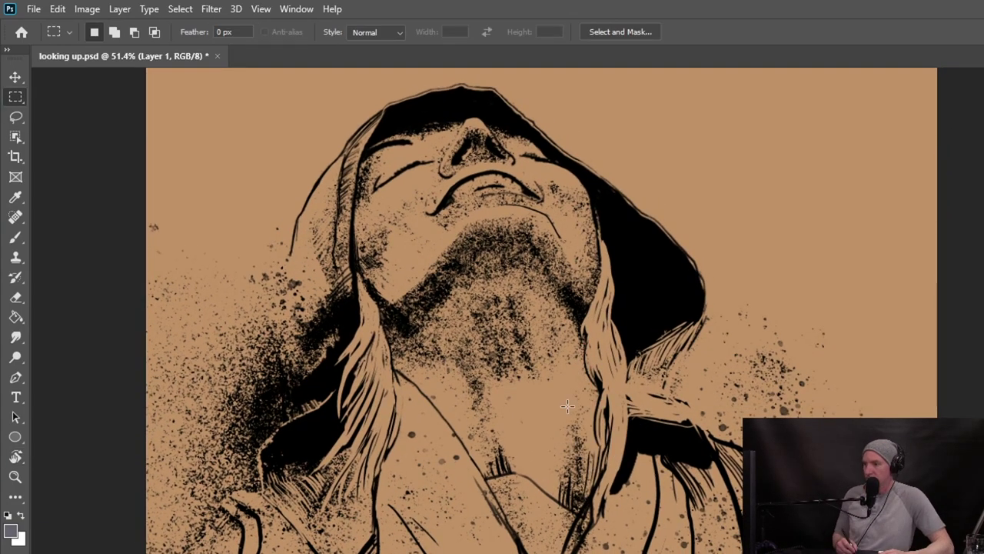
{"action": "key", "text": "ctrl+1"}
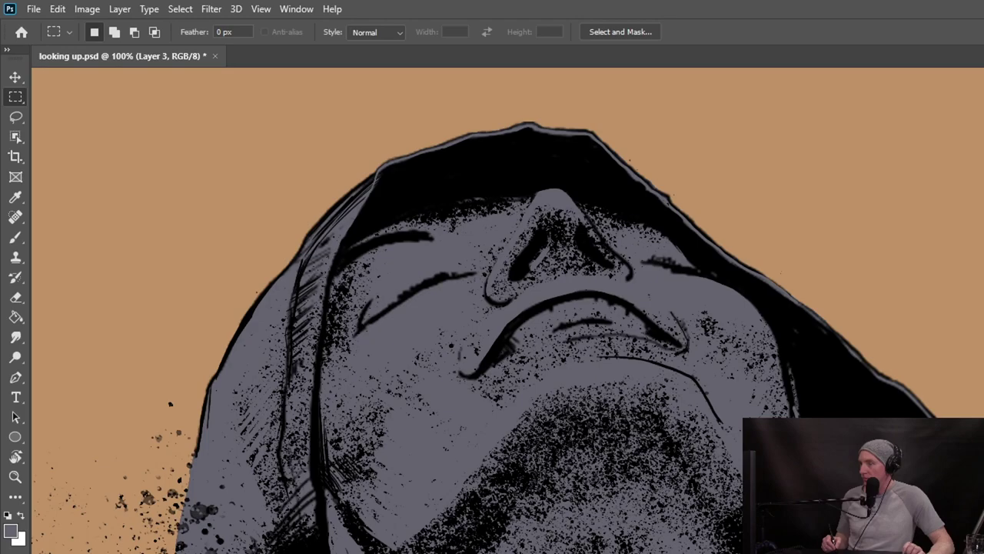
Lasso the face inside the hood on Layer 3, following the inner hood edge and the left cheek.
{"action": "key", "text": "h"}
{"action": "key", "text": "g"}
{"action": "key", "text": "l"}
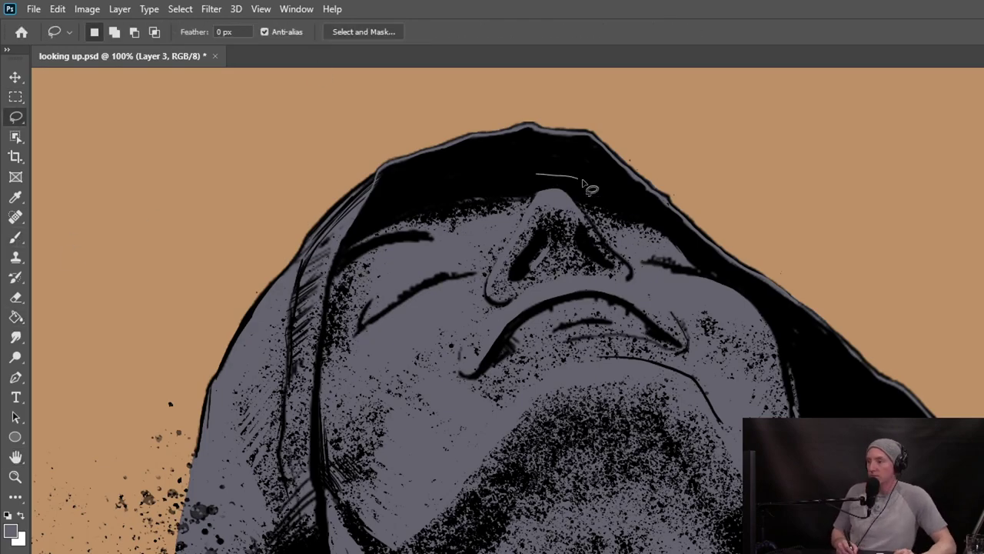
{"action": "mouse_move", "coordinate": [511, 175]}
{"action": "left_mouse_down"}
{"action": "mouse_move", "coordinate": [792, 415]}
{"action": "mouse_move", "coordinate": [498, 180]}
{"action": "mouse_move", "coordinate": [325, 338]}
{"action": "mouse_move", "coordinate": [369, 550]}
{"action": "mouse_move", "coordinate": [477, 538]}
{"action": "left_mouse_up"}
{"action": "left_click_drag", "start_coordinate": [635, 211], "coordinate": [419, 245]}
{"action": "mouse_move", "coordinate": [336, 269]}
{"action": "left_mouse_down"}
{"action": "mouse_move", "coordinate": [350, 239]}
{"action": "mouse_move", "coordinate": [343, 244]}
{"action": "left_mouse_up"}
{"action": "left_click_drag", "start_coordinate": [377, 477], "coordinate": [354, 212]}
{"action": "mouse_move", "coordinate": [348, 309]}
{"action": "left_mouse_down"}
{"action": "mouse_move", "coordinate": [392, 425]}
{"action": "mouse_move", "coordinate": [505, 312]}
{"action": "mouse_move", "coordinate": [492, 308]}
{"action": "left_mouse_up"}
Add the neck to the face selection, tracing the right hair strand, the collar and the neckline.
{"action": "left_click_drag", "start_coordinate": [519, 528], "coordinate": [565, 528]}
{"action": "mouse_move", "coordinate": [471, 520]}
{"action": "left_mouse_down"}
{"action": "mouse_move", "coordinate": [485, 545]}
{"action": "mouse_move", "coordinate": [531, 535]}
{"action": "left_mouse_up"}
{"action": "mouse_move", "coordinate": [857, 236]}
{"action": "left_mouse_down"}
{"action": "mouse_move", "coordinate": [876, 275]}
{"action": "mouse_move", "coordinate": [772, 258]}
{"action": "left_mouse_up"}
{"action": "mouse_move", "coordinate": [902, 396]}
{"action": "left_mouse_down"}
{"action": "mouse_move", "coordinate": [914, 418]}
{"action": "mouse_move", "coordinate": [892, 408]}
{"action": "left_mouse_up"}
{"action": "left_click_drag", "start_coordinate": [666, 407], "coordinate": [653, 442]}
{"action": "left_click_drag", "start_coordinate": [676, 492], "coordinate": [502, 253]}
{"action": "left_click_drag", "start_coordinate": [569, 466], "coordinate": [583, 479]}
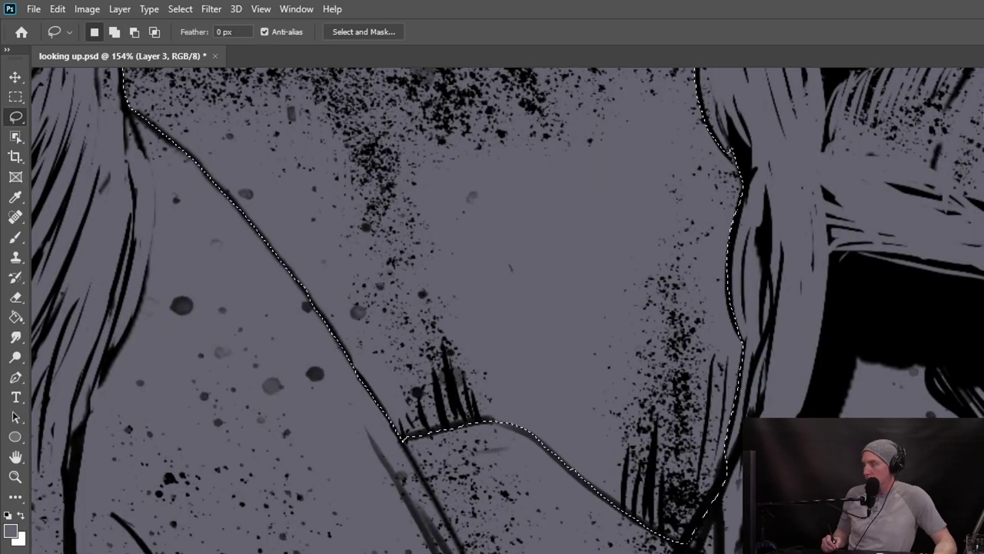
Fill the selected face and neck with the tan skin colour and deselect.
{"action": "key", "text": "z"}
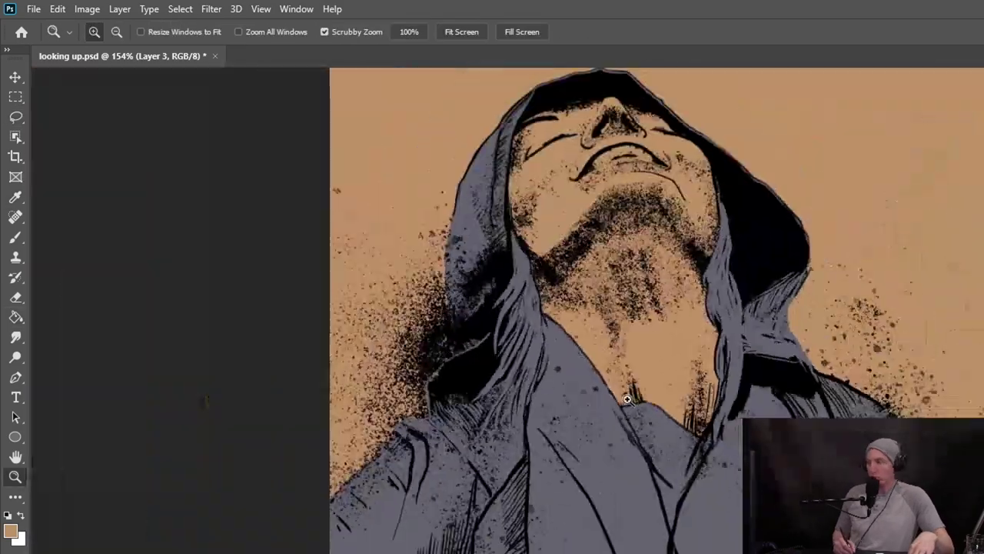
{"action": "key", "text": "g"}
{"action": "key", "text": "ctrl+d"}
Lasso the long hair strands hanging on both sides of the neck into one selection.
{"action": "key", "text": "l"}
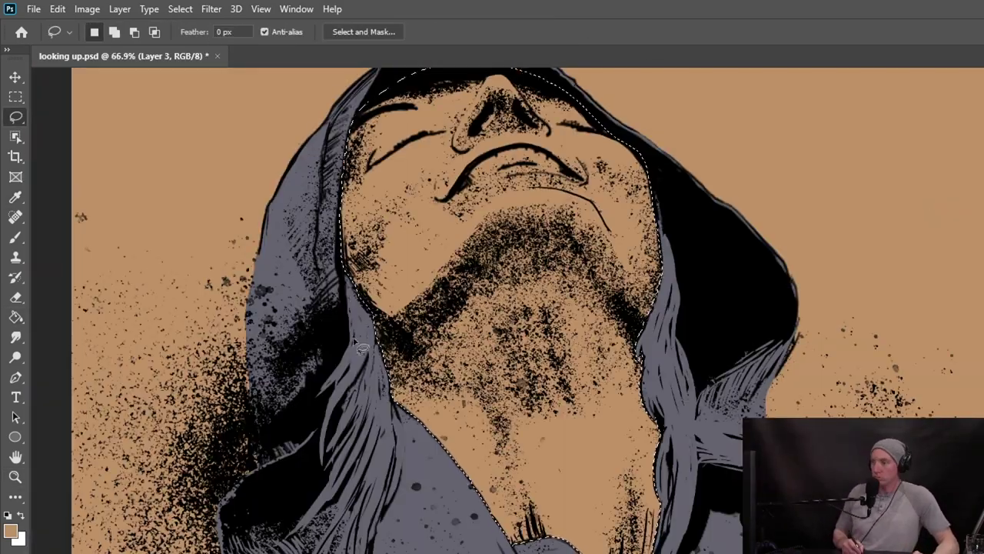
{"action": "left_click_drag", "start_coordinate": [343, 277], "coordinate": [322, 452]}
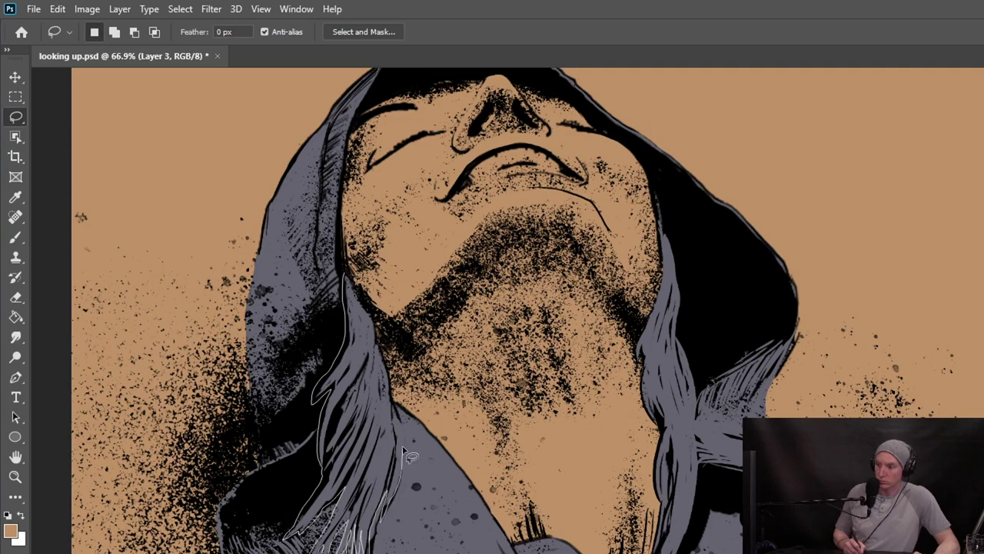
{"action": "left_click_drag", "start_coordinate": [402, 447], "coordinate": [364, 267]}
{"action": "left_click_drag", "start_coordinate": [652, 185], "coordinate": [705, 414]}
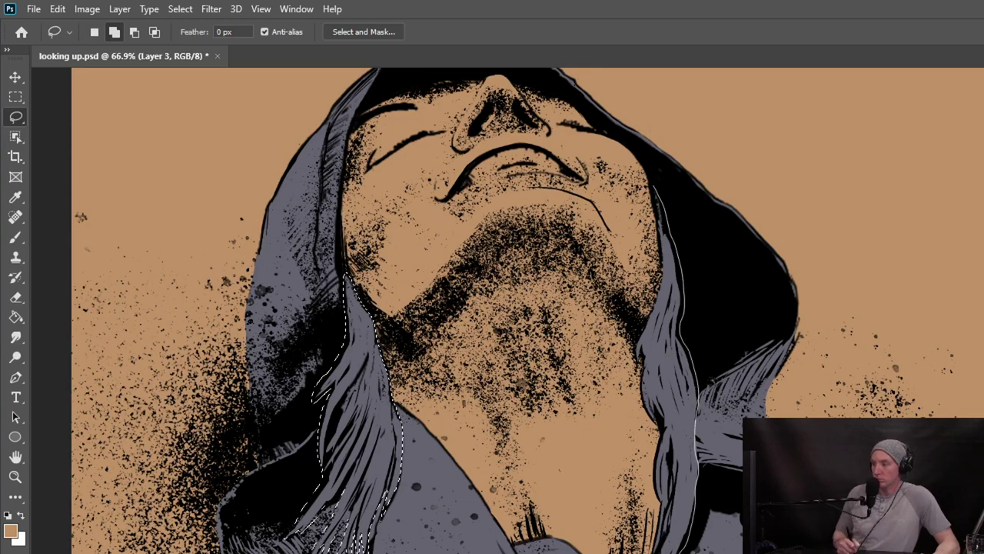
{"action": "left_click_drag", "start_coordinate": [683, 552], "coordinate": [645, 193]}
Try filling the selected hair strands with a muted yellow, and undo the fill.
{"action": "key", "text": "g"}
{"action": "left_click", "coordinate": [678, 294]}
{"action": "left_click", "coordinate": [678, 294]}
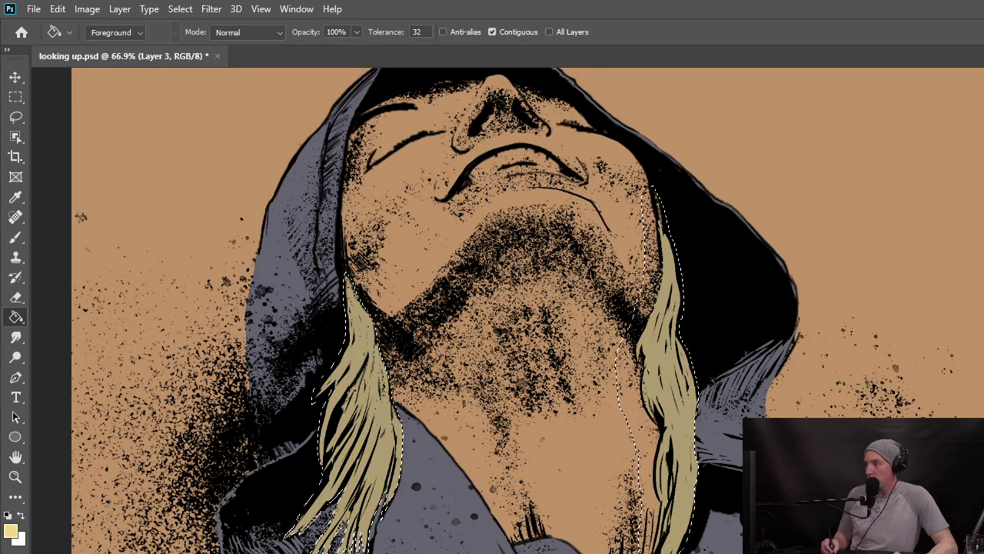
{"action": "left_click", "coordinate": [673, 361]}
{"action": "left_click", "coordinate": [673, 362]}
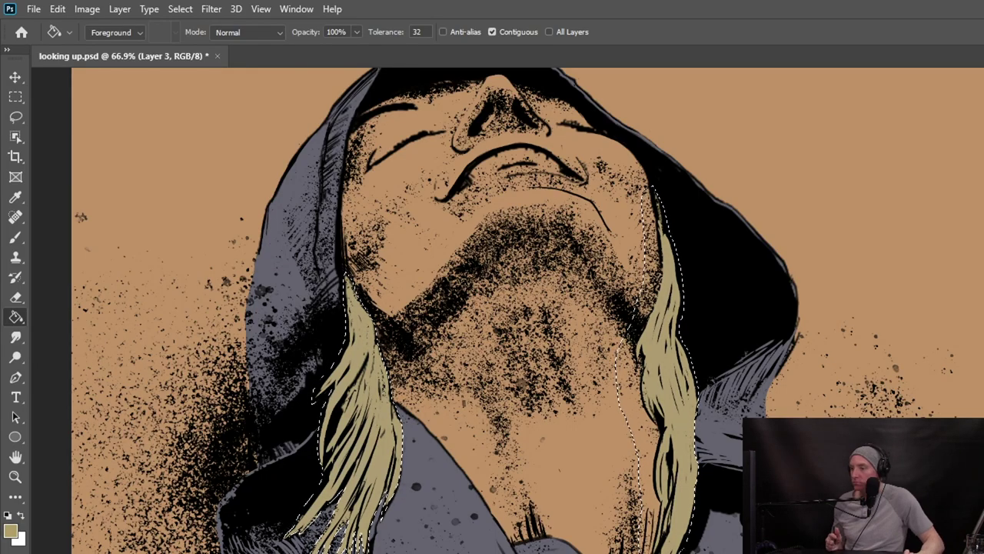
{"action": "key", "text": "ctrl+comma"}
{"action": "left_click_drag", "start_coordinate": [678, 428], "coordinate": [720, 447]}
{"action": "left_click_drag", "start_coordinate": [655, 411], "coordinate": [626, 413]}
{"action": "key", "text": "ctrl+comma"}
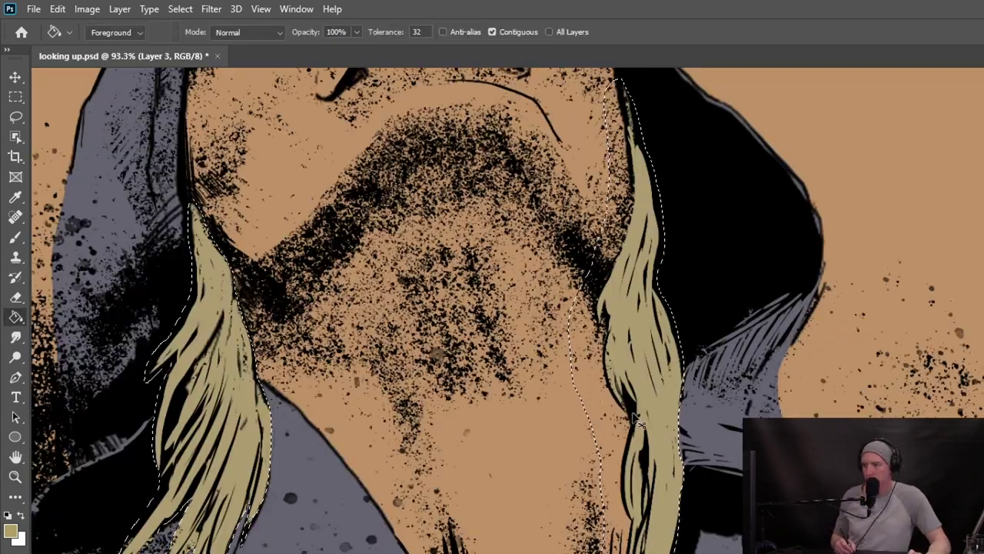
{"action": "key", "text": "ctrl+z"}
{"action": "key", "text": "ctrl+comma"}
{"action": "key", "text": "ctrl+z"}
Refine the left hair strand's selection and fill the strands with a pale sandy yellow on Layer 3.
{"action": "key", "text": "l"}
{"action": "left_click_drag", "start_coordinate": [190, 203], "coordinate": [260, 379]}
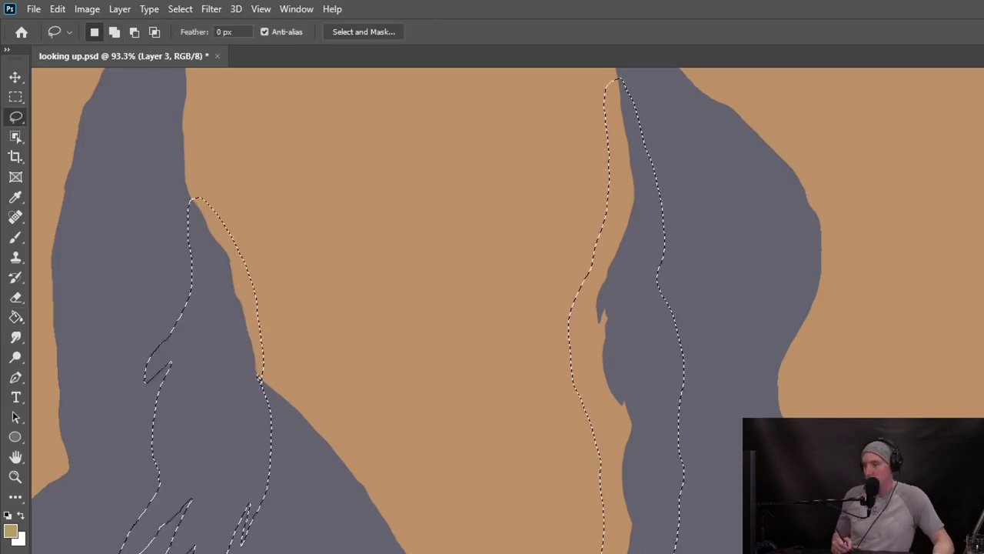
{"action": "key", "text": "g"}
{"action": "left_click", "coordinate": [638, 281]}
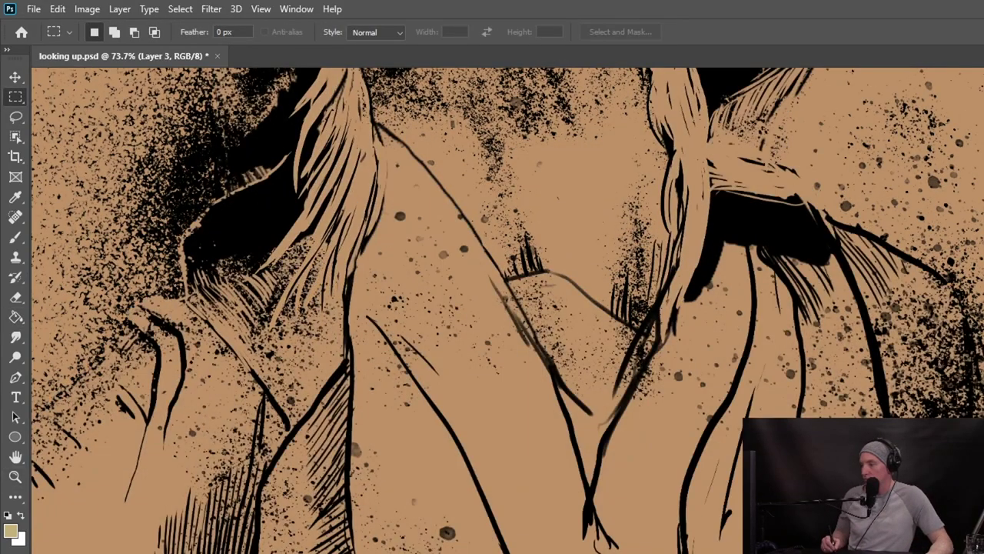
Extend the black lapel and fold lines of the jacket on Layer 2 with the size 25 brush, and select the whole canvas on Layer 1.
{"action": "key", "text": "b"}
{"action": "key", "text": "d"}
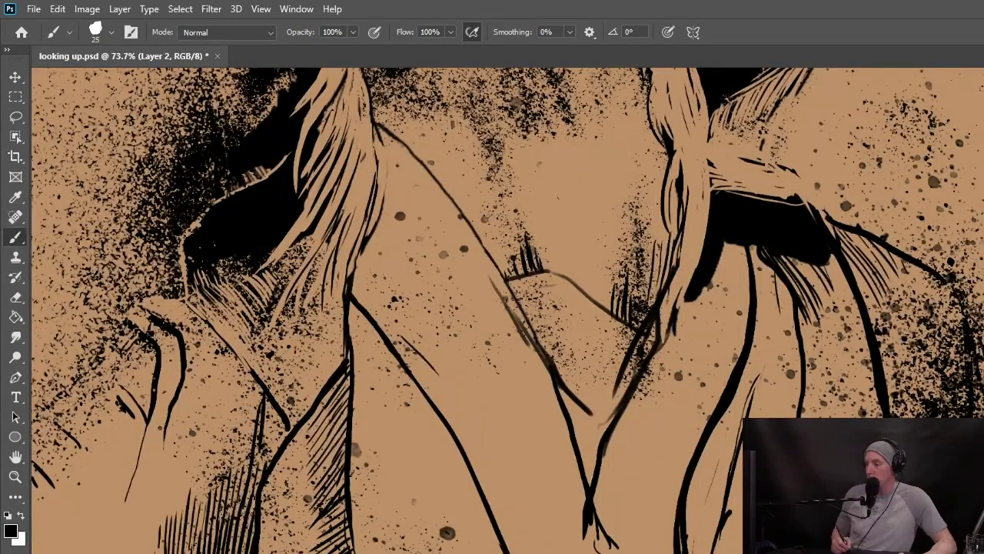
{"action": "key", "text": "i"}
{"action": "left_click", "coordinate": [654, 453]}
{"action": "key", "text": "g"}
{"action": "left_click", "coordinate": [729, 400]}
{"action": "left_click", "coordinate": [661, 446]}
{"action": "key", "text": "b"}
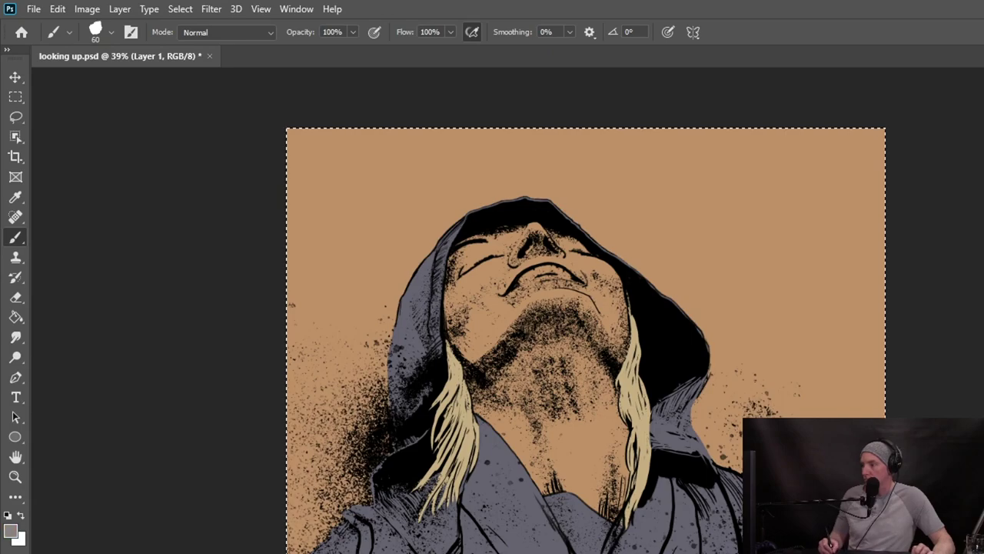
Try a blue-grey fill and a brown-to-white gradient on the background, and undo the gradient.
{"action": "key", "text": "g"}
{"action": "left_click", "coordinate": [769, 208]}
{"action": "left_click", "coordinate": [870, 283]}
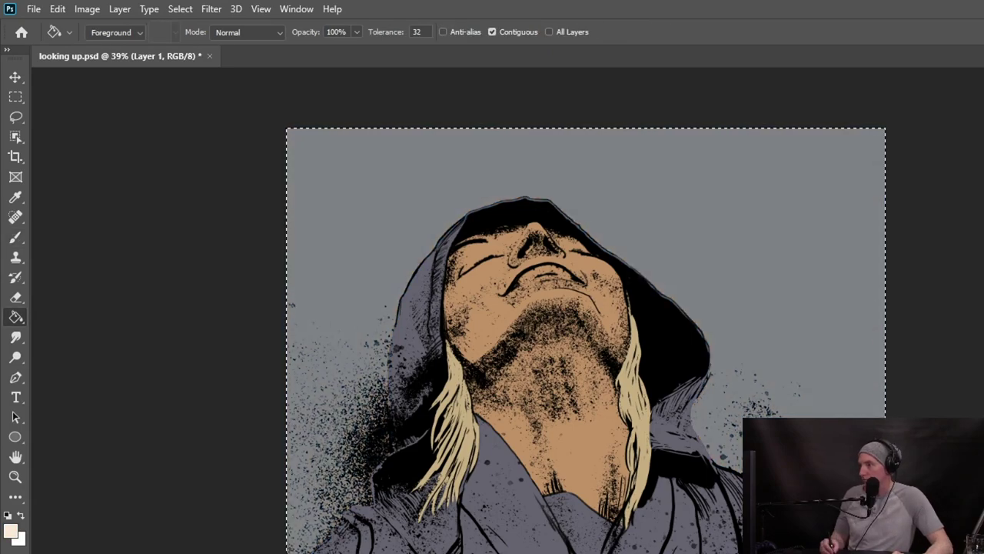
{"action": "left_click", "coordinate": [867, 323]}
{"action": "key", "text": "shift+g"}
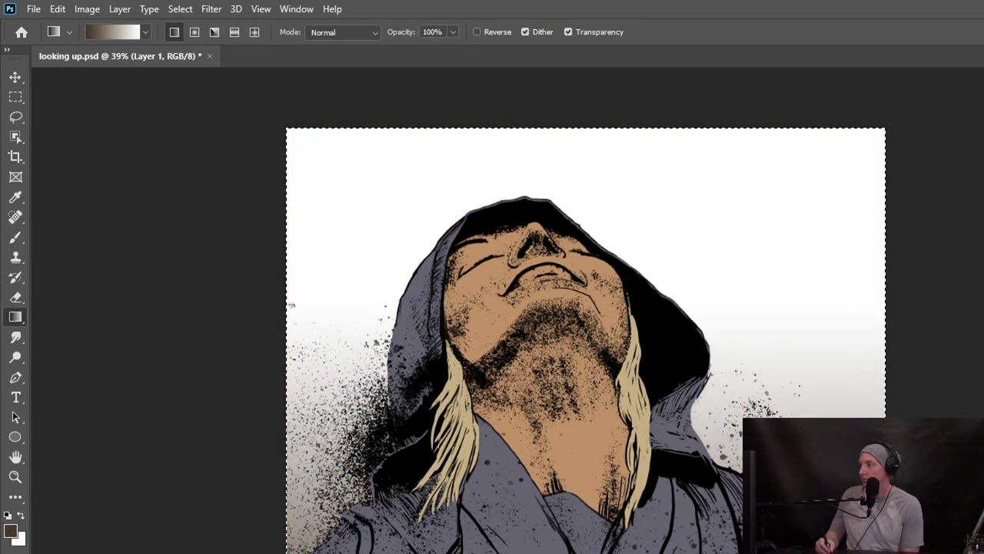
{"action": "key", "text": "ctrl+z"}
Fill the background on Layer 1 with a vertical linear gradient from dark grey at the base to brown at the top.
{"action": "key", "text": "x"}
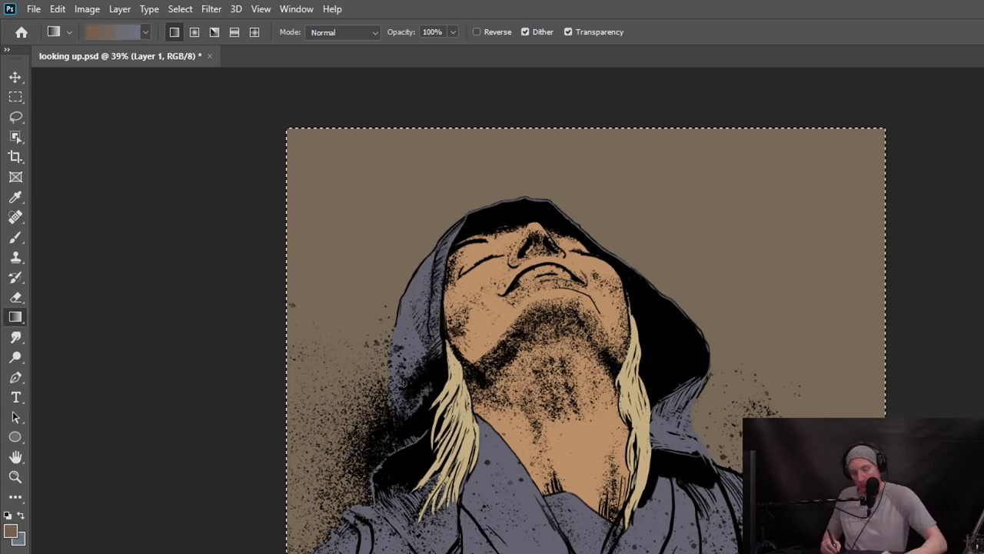
{"action": "key", "text": "i"}
{"action": "key", "text": "x"}
{"action": "key", "text": "g"}
{"action": "left_click_drag", "start_coordinate": [700, 552], "coordinate": [687, 188]}
{"action": "left_click_drag", "start_coordinate": [635, 549], "coordinate": [608, 82]}
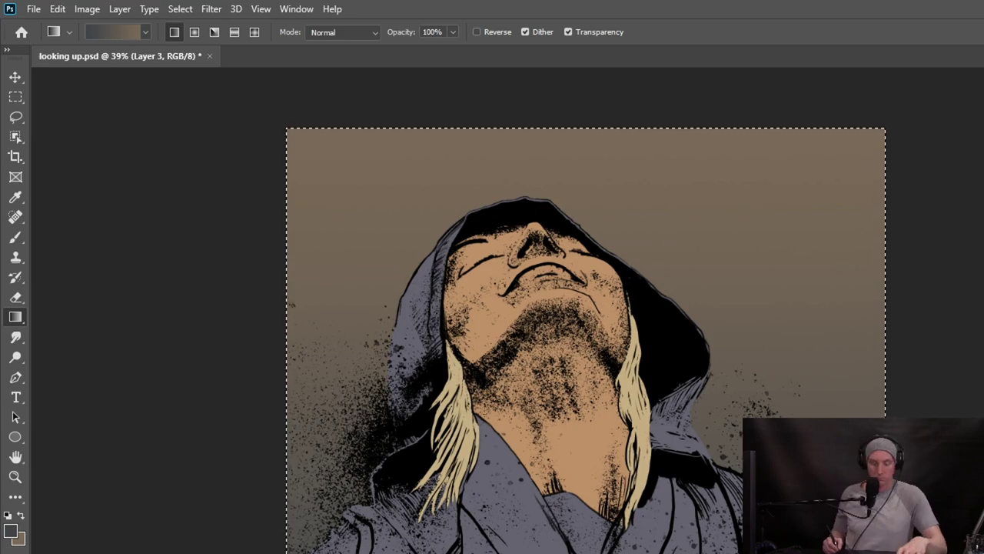
Deselect the canvas, return to Layer 3, and hide the line art and the background to isolate the flat colours.
{"action": "key", "text": "ctrl+d"}
{"action": "left_click", "coordinate": [15, 117]}
{"action": "key", "text": "m"}
{"action": "key", "text": "l"}
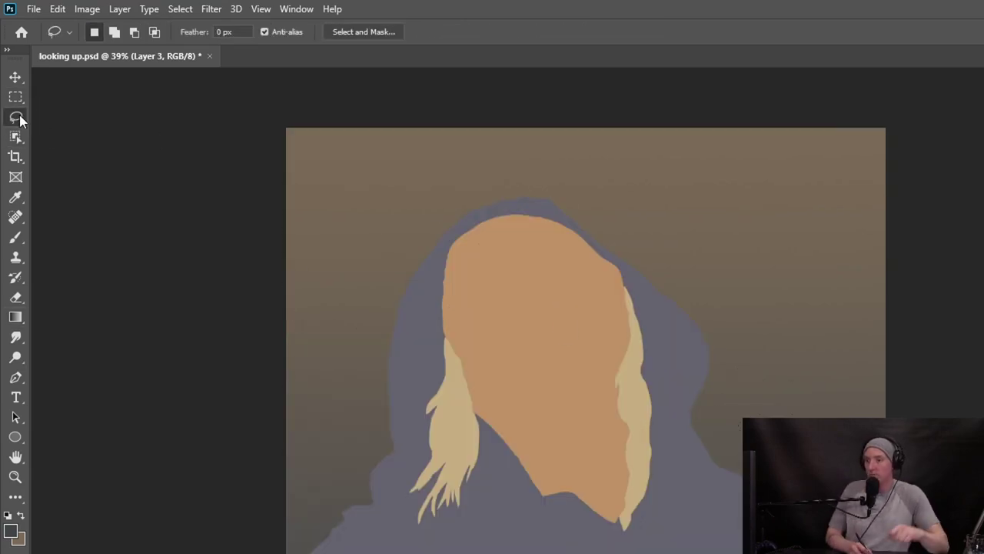
{"action": "left_click", "coordinate": [16, 97]}
{"action": "left_click", "coordinate": [180, 10]}
{"action": "left_click", "coordinate": [555, 309]}
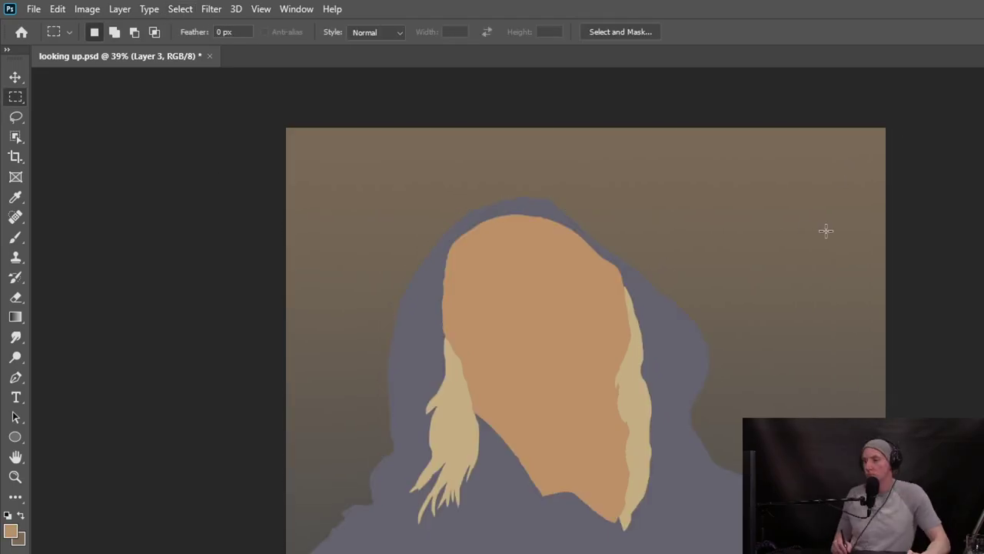
{"action": "key", "text": "Delete"}
{"action": "key", "text": "ctrl+d"}
Select the tan face and neck shape with Quick Selection and cut it onto its own layer named face.
{"action": "key", "text": "w"}
{"action": "key", "text": "shift+w"}
{"action": "left_click", "coordinate": [515, 275]}
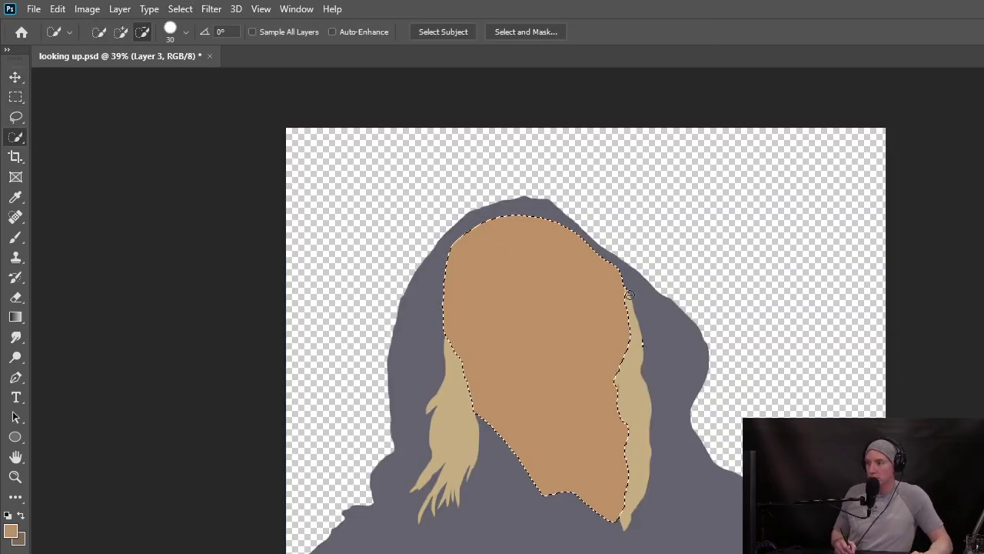
{"action": "key", "text": "ctrl+shift+j"}
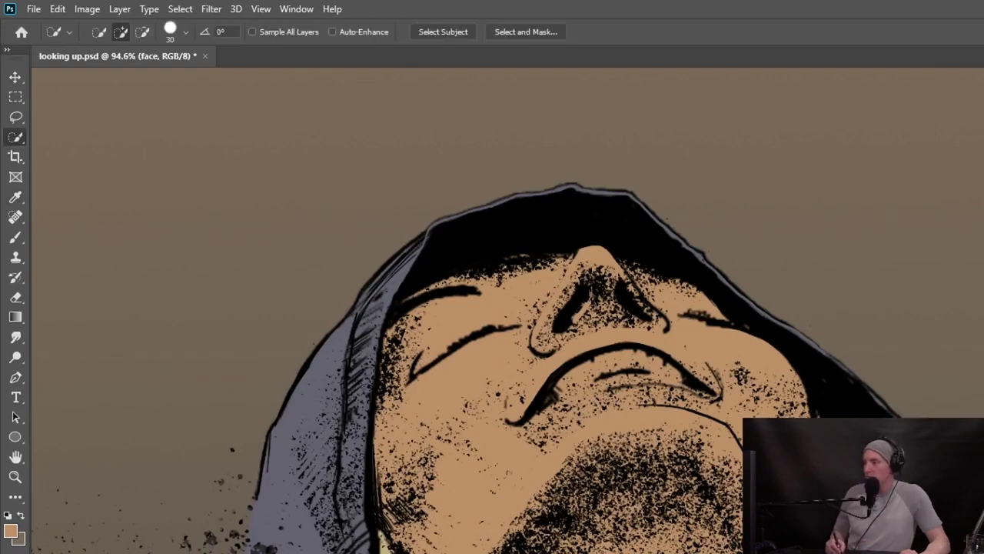
Save the drawing, select the face shape, and set up a soft pale cream brush with 56% flow.
{"action": "key", "text": "ctrl+s"}
{"action": "key", "text": "b"}
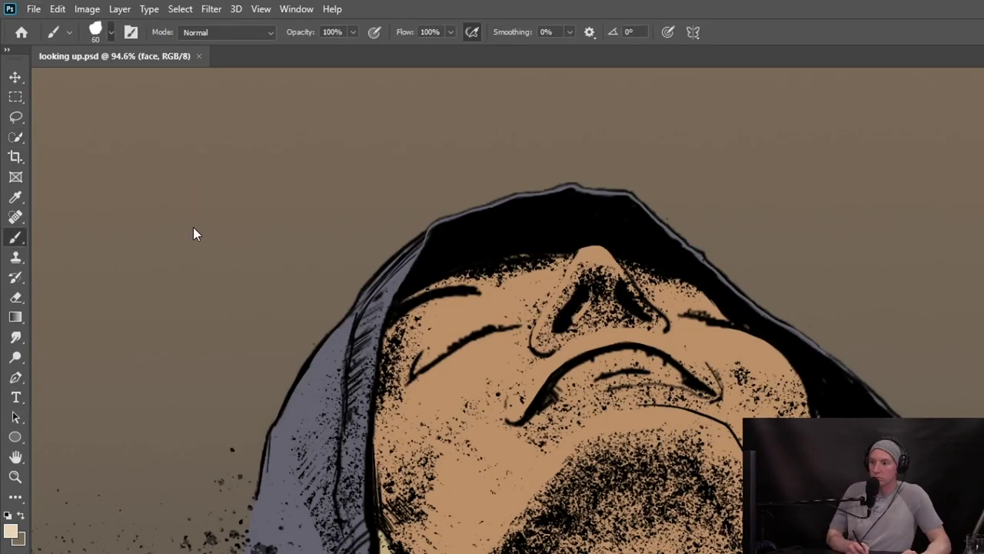
{"action": "key", "text": "shift+b"}
{"action": "key", "text": "shift+b"}
{"action": "key", "text": "shift+b"}
{"action": "key", "text": "shift+b"}
{"action": "key", "text": "e"}
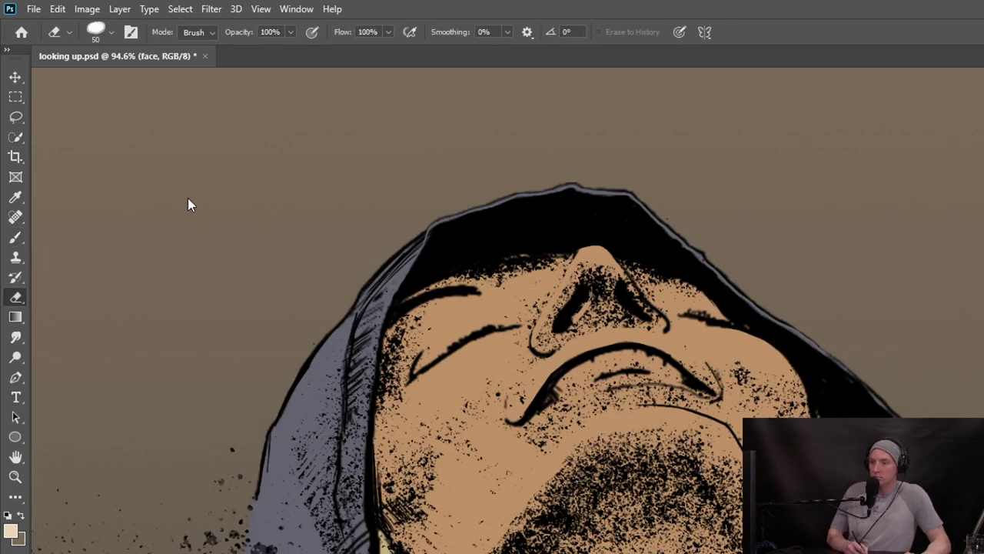
{"action": "key", "text": "b"}
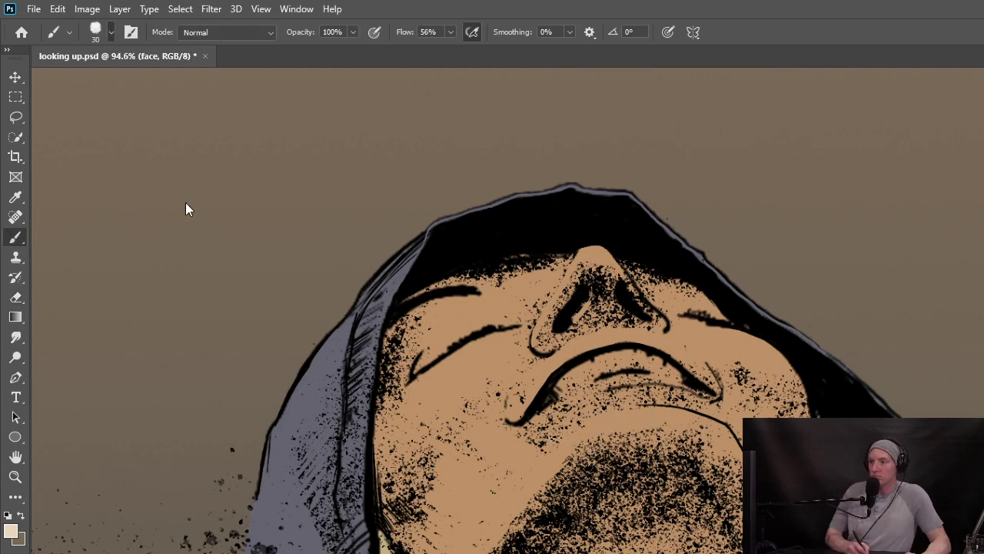
{"action": "left_click", "coordinate": [17, 120]}
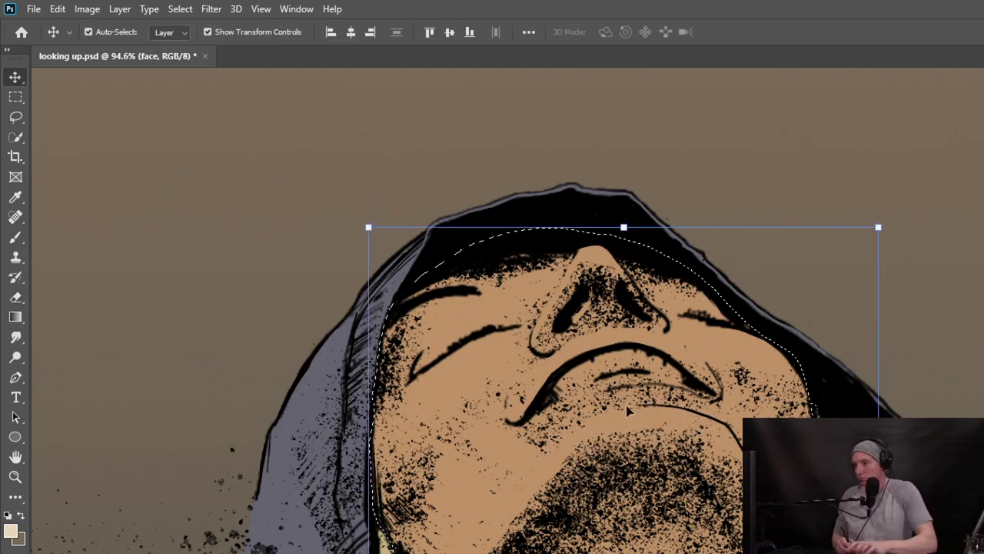
{"action": "key", "text": "m"}
{"action": "key", "text": "ctrl+j"}
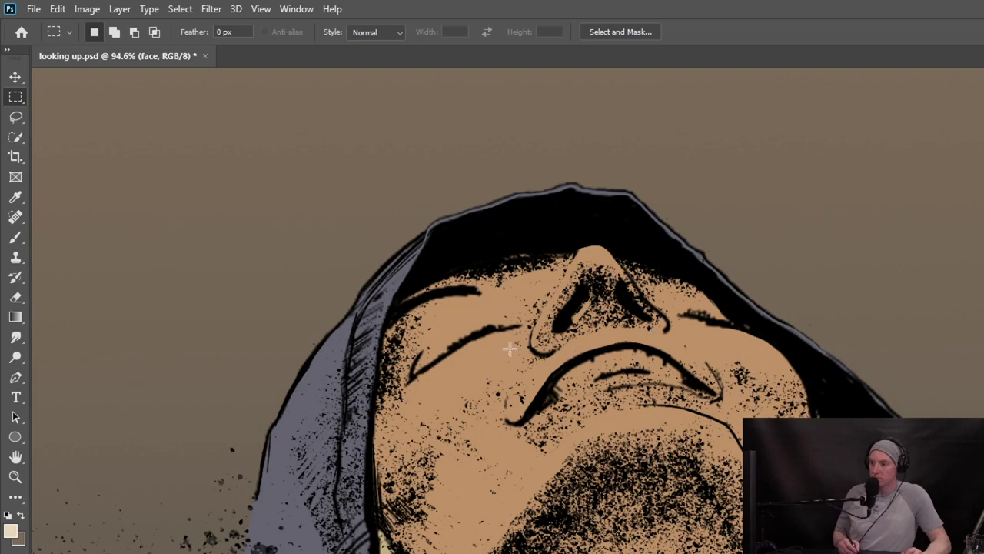
Paint pale cream highlights on the chin, above and below the mouth, and along the right cheek with a size 15 brush.
{"action": "key", "text": "b"}
{"action": "mouse_move", "coordinate": [597, 419]}
{"action": "left_mouse_down"}
{"action": "mouse_move", "coordinate": [654, 418]}
{"action": "mouse_move", "coordinate": [634, 425]}
{"action": "left_mouse_up"}
{"action": "left_click_drag", "start_coordinate": [583, 343], "coordinate": [647, 336]}
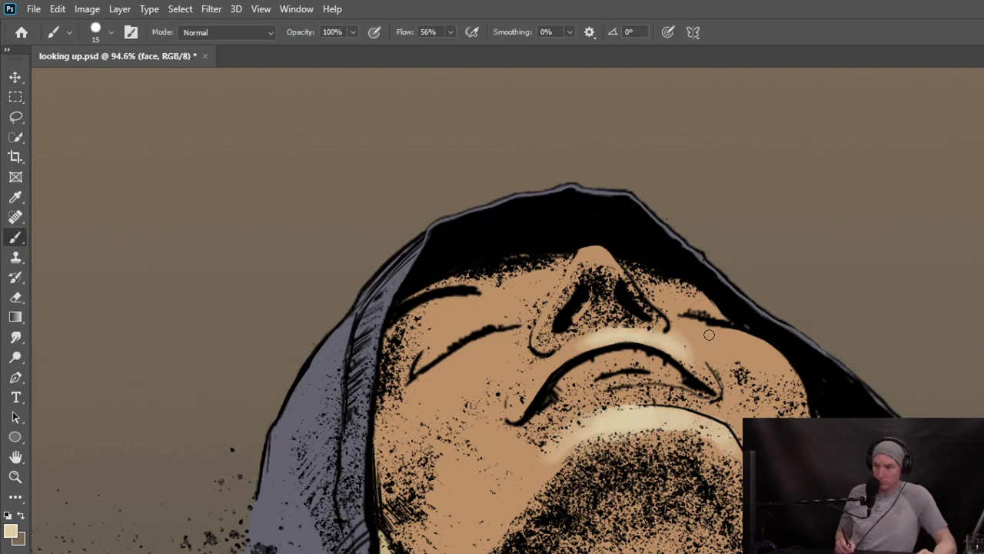
{"action": "mouse_move", "coordinate": [709, 334]}
{"action": "left_mouse_down"}
{"action": "mouse_move", "coordinate": [789, 370]}
{"action": "mouse_move", "coordinate": [734, 342]}
{"action": "mouse_move", "coordinate": [686, 337]}
{"action": "mouse_move", "coordinate": [739, 357]}
{"action": "left_mouse_up"}
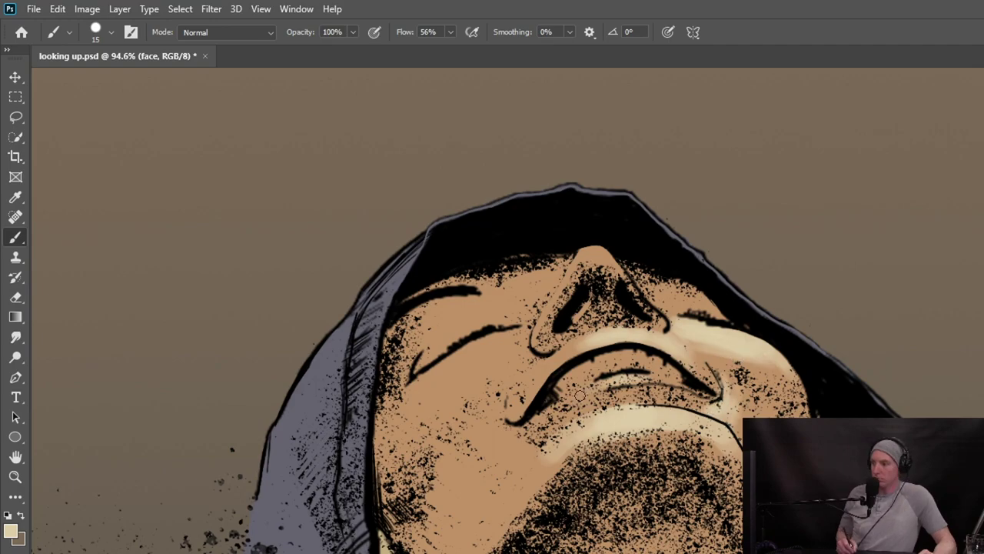
{"action": "left_click_drag", "start_coordinate": [588, 383], "coordinate": [667, 379]}
Paint cream highlights on the brow, left cheek, jaw and nose, lowering brush opacity to 34%, and pick a light purple colour.
{"action": "left_click_drag", "start_coordinate": [500, 286], "coordinate": [555, 273]}
{"action": "mouse_move", "coordinate": [415, 382]}
{"action": "left_mouse_down"}
{"action": "mouse_move", "coordinate": [500, 343]}
{"action": "mouse_move", "coordinate": [456, 385]}
{"action": "left_mouse_up"}
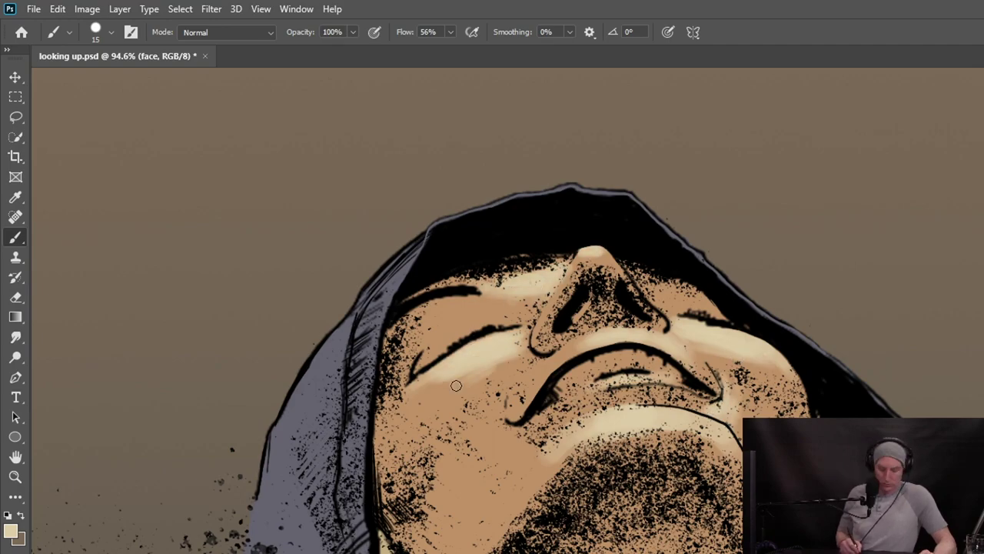
{"action": "mouse_move", "coordinate": [423, 415]}
{"action": "left_mouse_down"}
{"action": "mouse_move", "coordinate": [480, 329]}
{"action": "mouse_move", "coordinate": [566, 454]}
{"action": "mouse_move", "coordinate": [486, 432]}
{"action": "mouse_move", "coordinate": [525, 446]}
{"action": "mouse_move", "coordinate": [499, 478]}
{"action": "mouse_move", "coordinate": [542, 473]}
{"action": "left_mouse_up"}
{"action": "left_click_drag", "start_coordinate": [764, 360], "coordinate": [788, 376]}
{"action": "left_click_drag", "start_coordinate": [466, 387], "coordinate": [411, 415]}
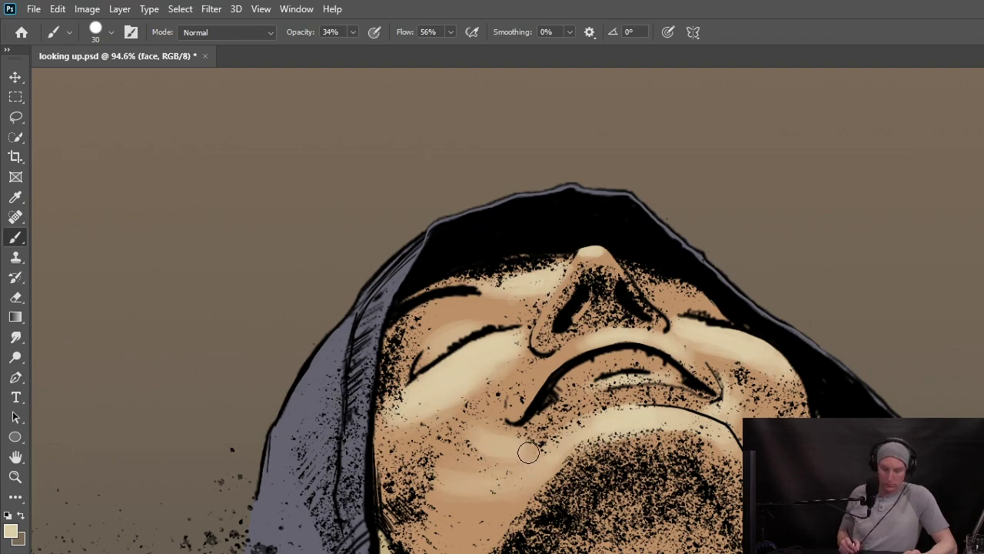
{"action": "left_click_drag", "start_coordinate": [593, 342], "coordinate": [541, 382]}
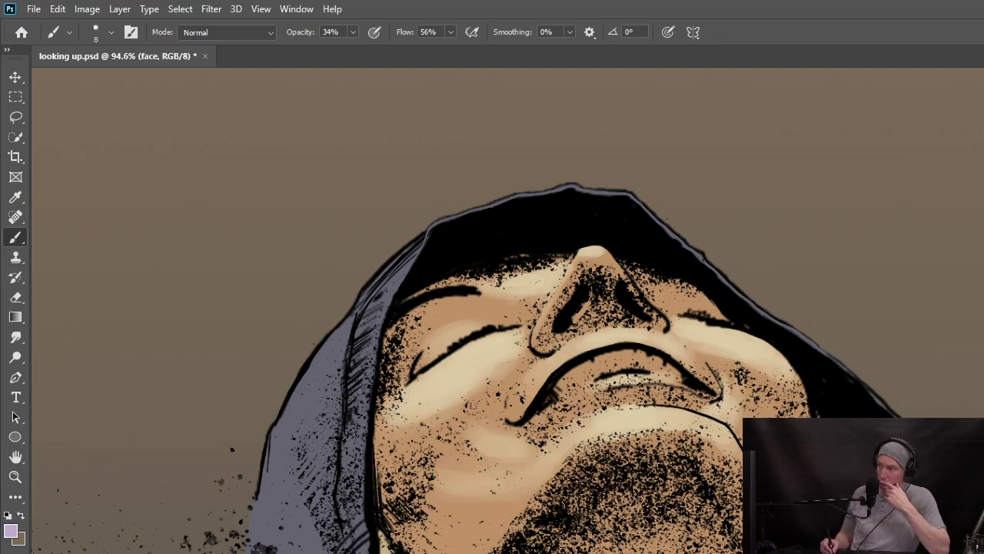
{"action": "left_click", "coordinate": [485, 348], "text": "alt"}
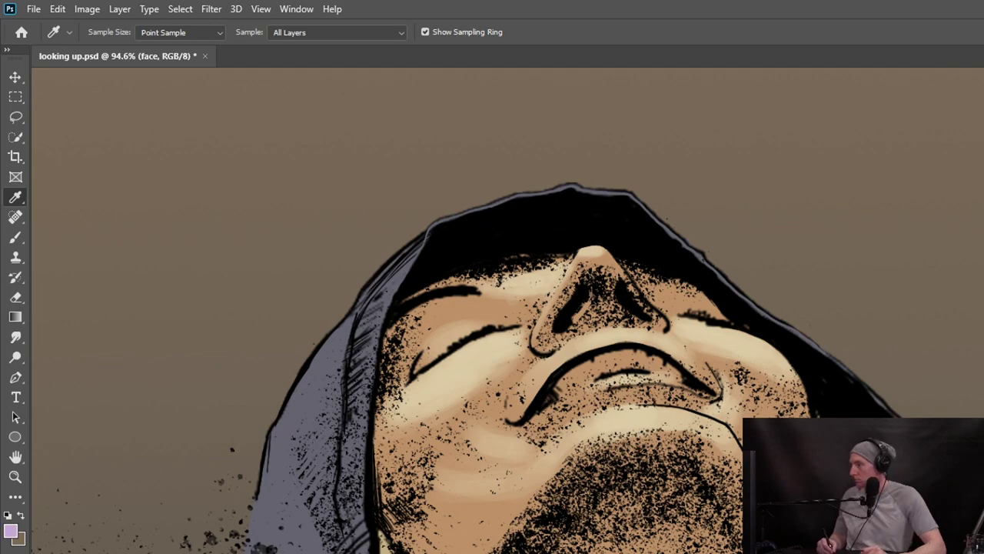
{"action": "key", "text": "v"}
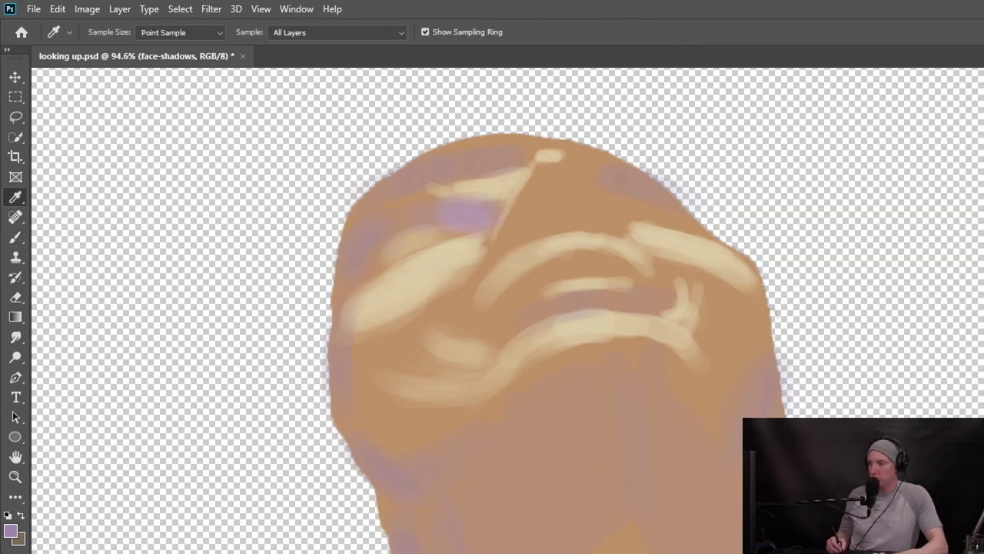
Select the transparent area around the face on the face-shadows layer with the Magic Wand, adding the faint purple overspill.
{"action": "key", "text": "s"}
{"action": "key", "text": "w"}
{"action": "left_click", "coordinate": [127, 188]}
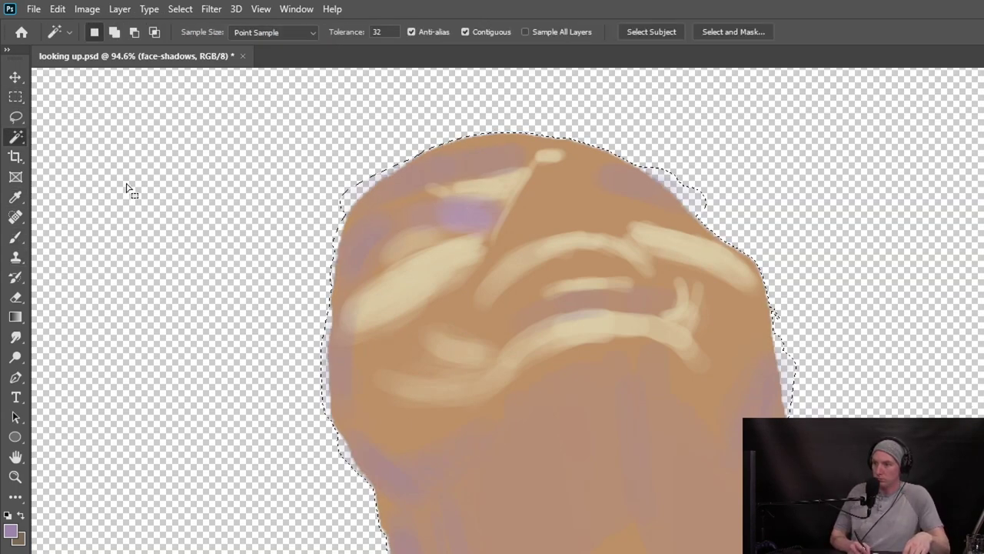
{"action": "left_click", "coordinate": [351, 213], "text": "shift"}
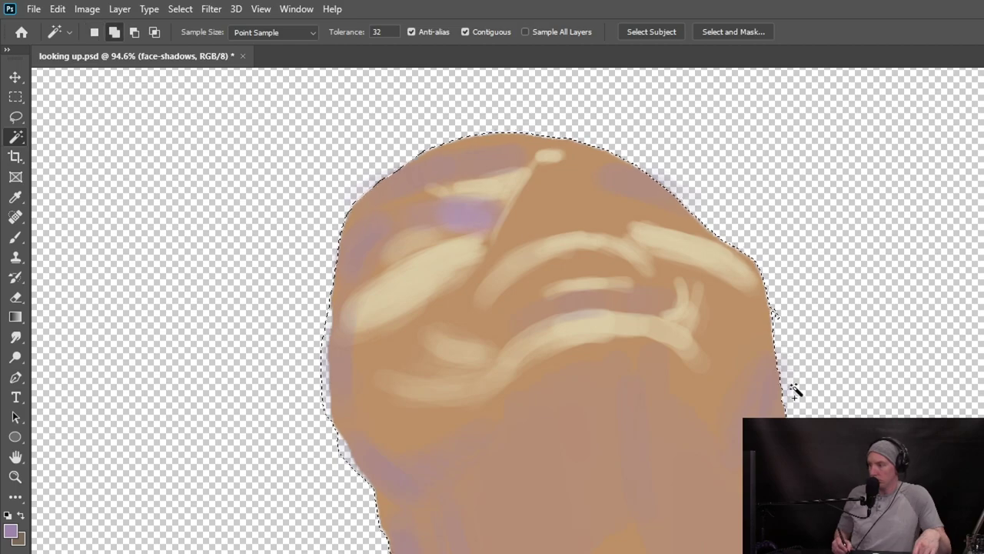
Refine the selection along the right side of the face and neck with the Lasso, show the line art, and deselect.
{"action": "mouse_move", "coordinate": [796, 326]}
{"action": "left_mouse_down"}
{"action": "mouse_move", "coordinate": [752, 315]}
{"action": "mouse_move", "coordinate": [827, 296]}
{"action": "left_mouse_up"}
{"action": "key", "text": "l"}
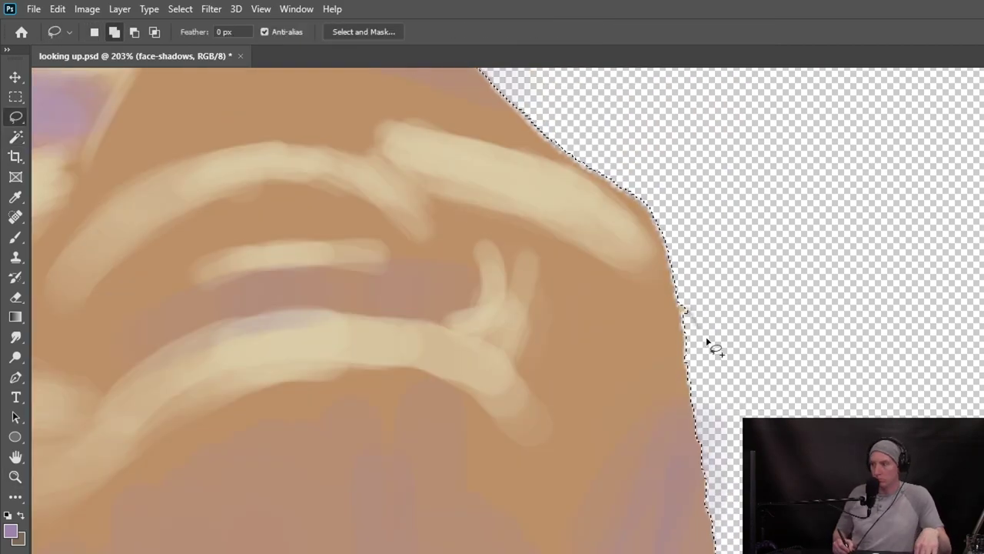
{"action": "left_click_drag", "start_coordinate": [704, 342], "coordinate": [681, 365]}
{"action": "mouse_move", "coordinate": [774, 544]}
{"action": "left_mouse_down"}
{"action": "mouse_move", "coordinate": [771, 278]}
{"action": "mouse_move", "coordinate": [784, 280]}
{"action": "left_mouse_up"}
{"action": "mouse_move", "coordinate": [801, 531]}
{"action": "left_mouse_down"}
{"action": "mouse_move", "coordinate": [826, 233]}
{"action": "mouse_move", "coordinate": [916, 152]}
{"action": "left_mouse_up"}
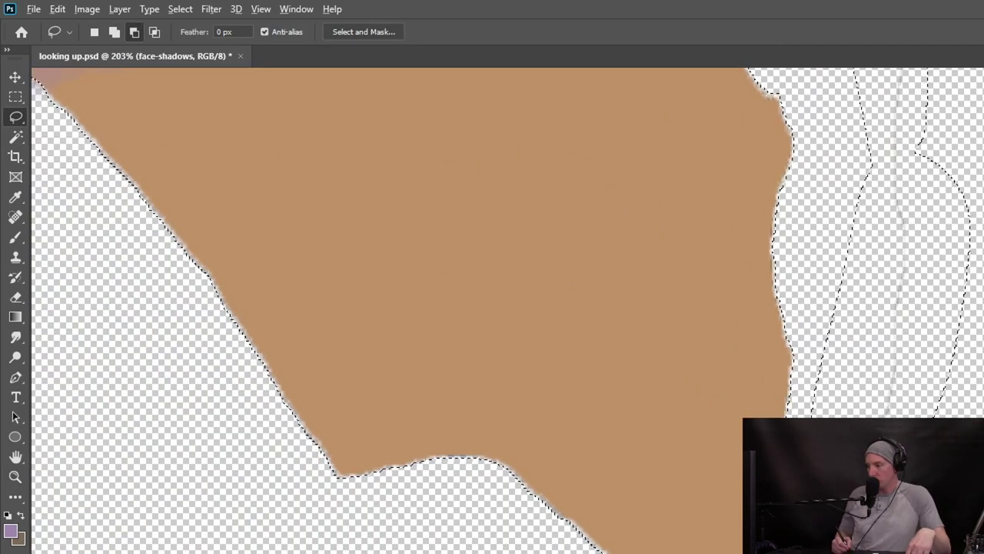
{"action": "key", "text": "ctrl+1"}
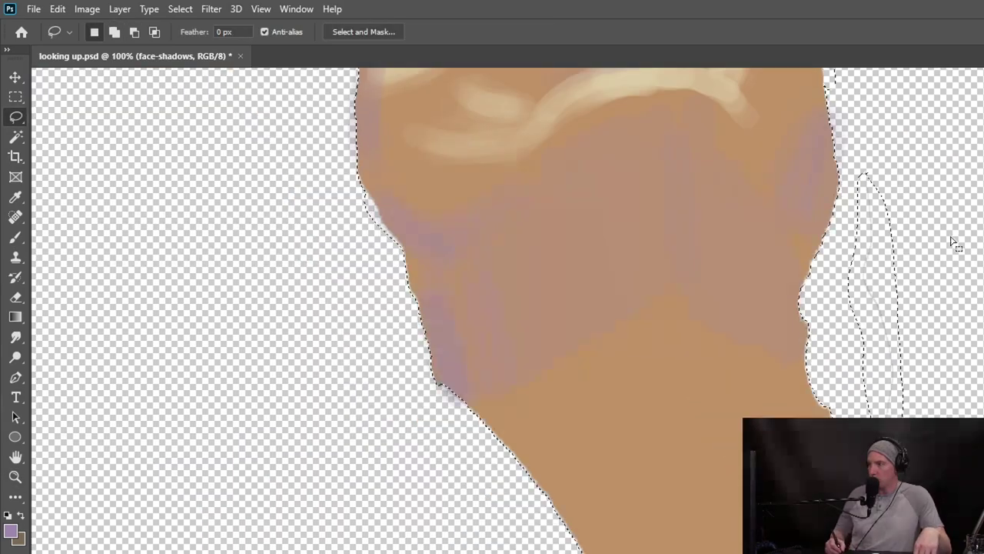
{"action": "key", "text": "ctrl+z"}
{"action": "mouse_move", "coordinate": [738, 265]}
{"action": "left_mouse_down"}
{"action": "mouse_move", "coordinate": [719, 539]}
{"action": "mouse_move", "coordinate": [646, 539]}
{"action": "mouse_move", "coordinate": [666, 375]}
{"action": "left_mouse_up"}
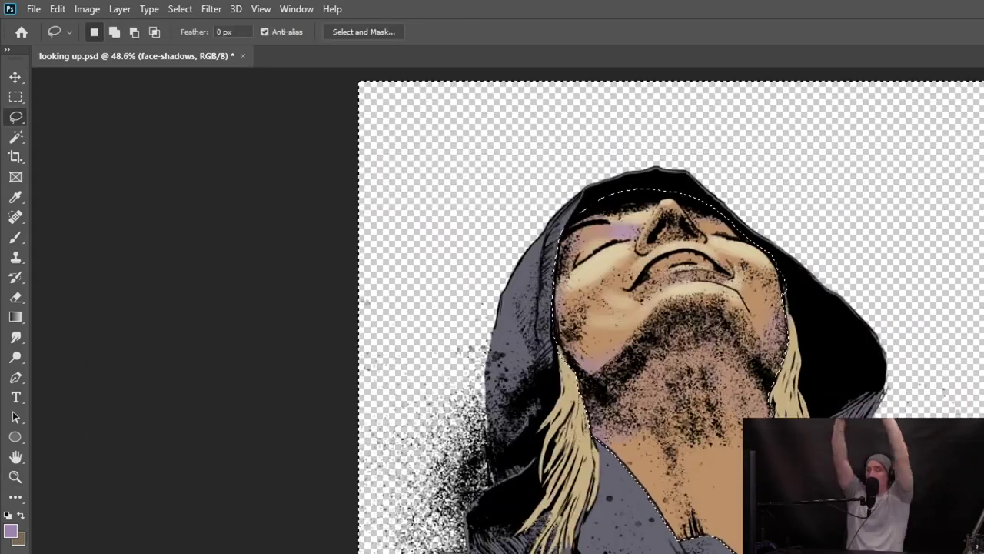
{"action": "key", "text": "ctrl+d"}
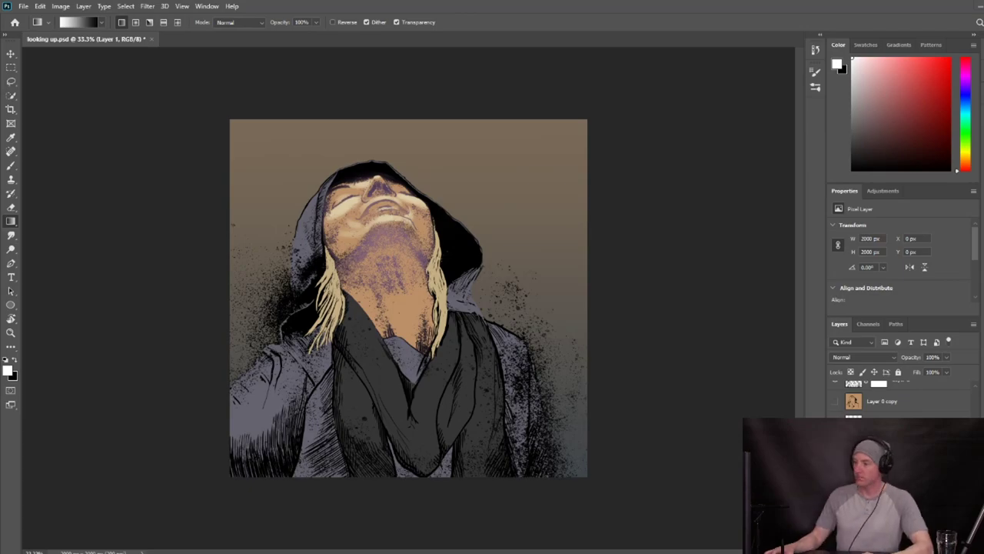
Fill the background on Layer 1 with a vertical gradient from dark blue-grey at the top to black at the base.
{"action": "left_click_drag", "start_coordinate": [879, 138], "coordinate": [884, 132]}
{"action": "left_click_drag", "start_coordinate": [417, 127], "coordinate": [402, 490]}
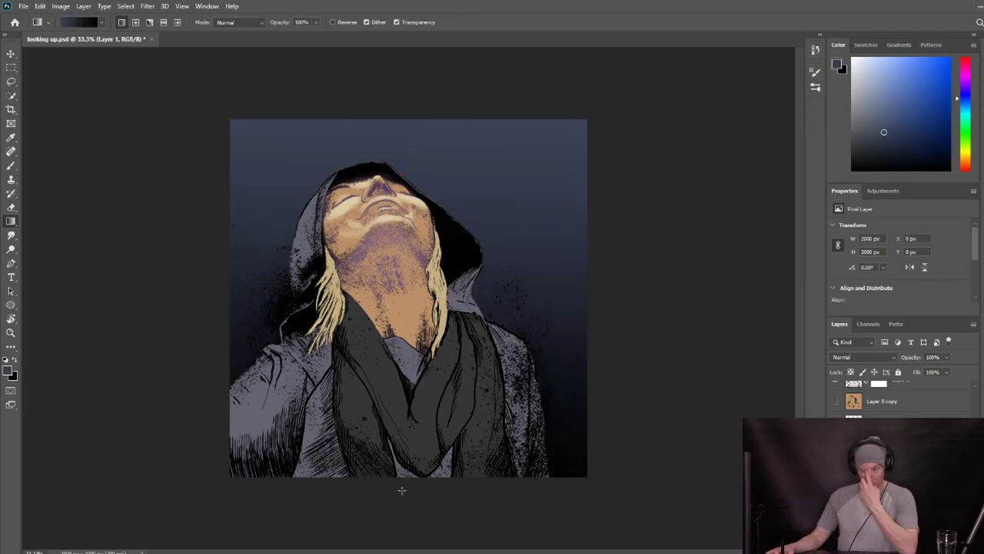
{"action": "left_click_drag", "start_coordinate": [440, 93], "coordinate": [416, 382]}
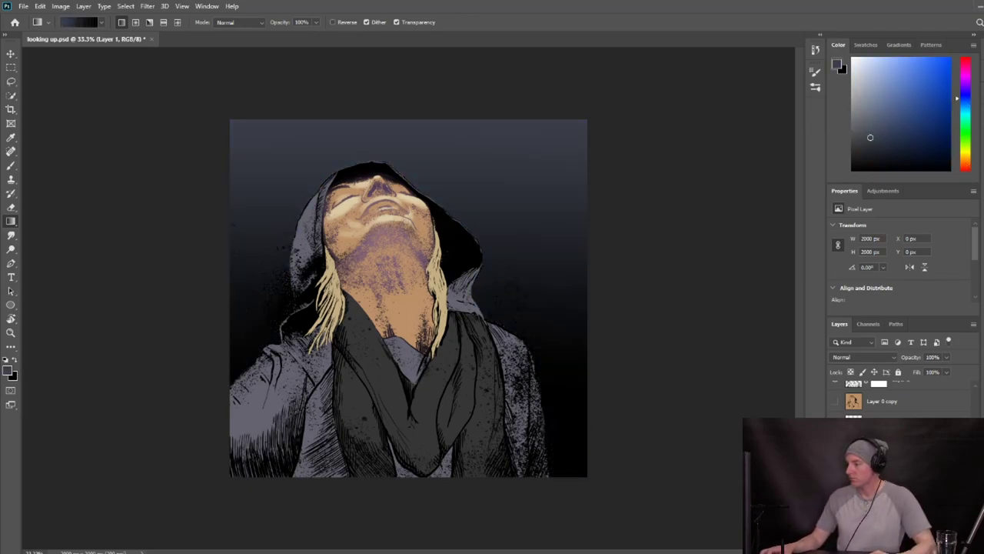
Add a new layer and brush white vertical rain streaks over the background, undoing the first attempt.
{"action": "key", "text": "ctrl+shift+alt+n"}
{"action": "key", "text": "b"}
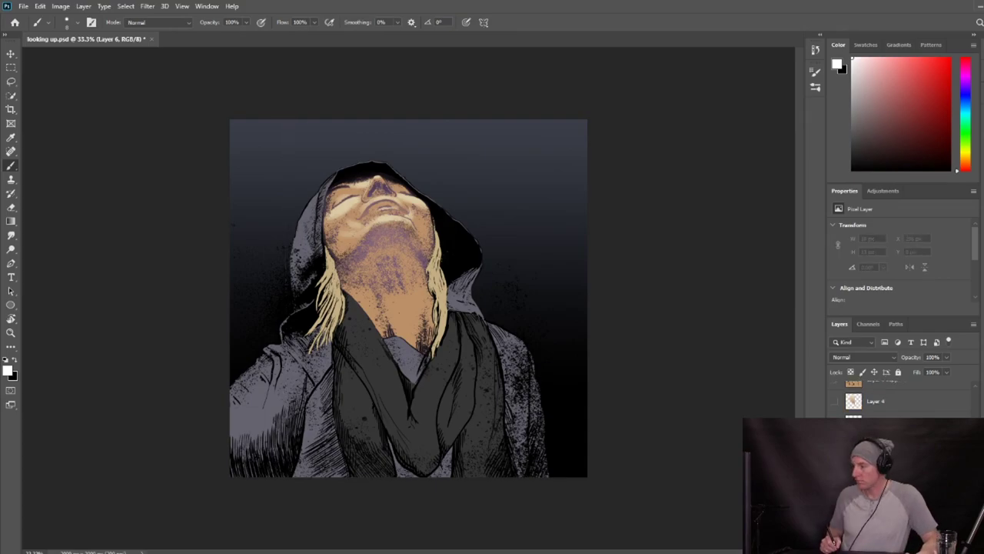
{"action": "key", "text": "ctrl+z"}
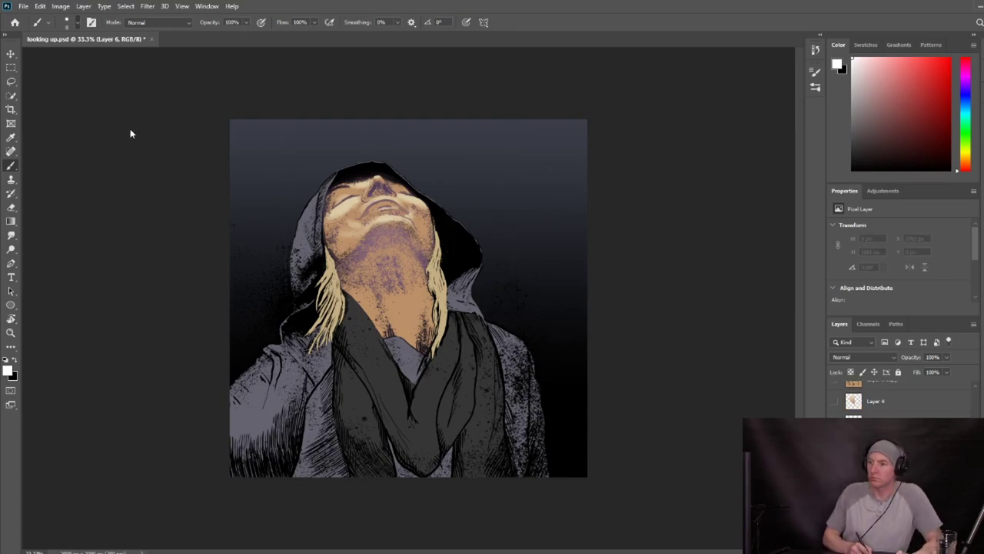
{"action": "left_click_drag", "start_coordinate": [551, 123], "coordinate": [551, 361]}
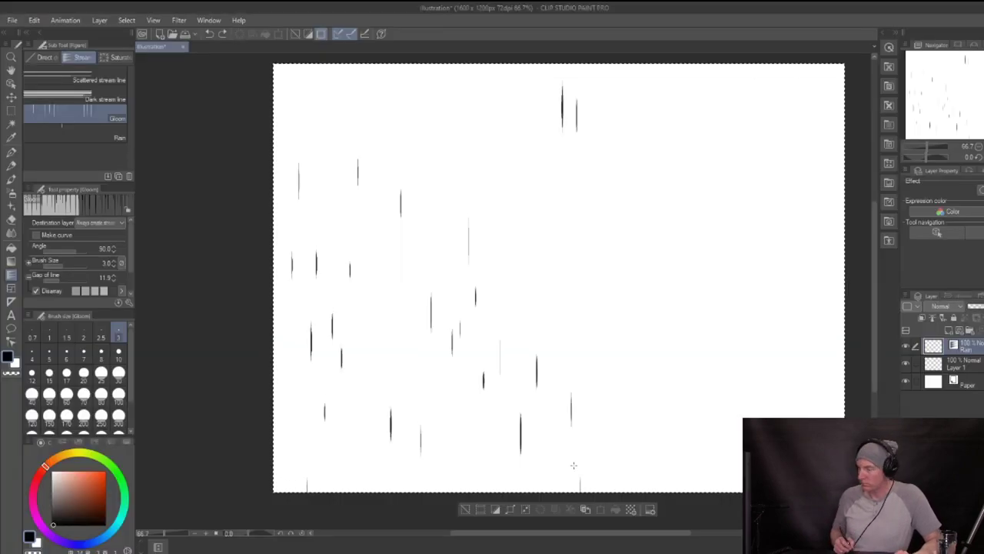
Switch to Clip Studio Paint, try a Gloom stream line stroke, and hide the Paper and Layer 1 layers.
{"action": "left_click", "coordinate": [69, 115]}
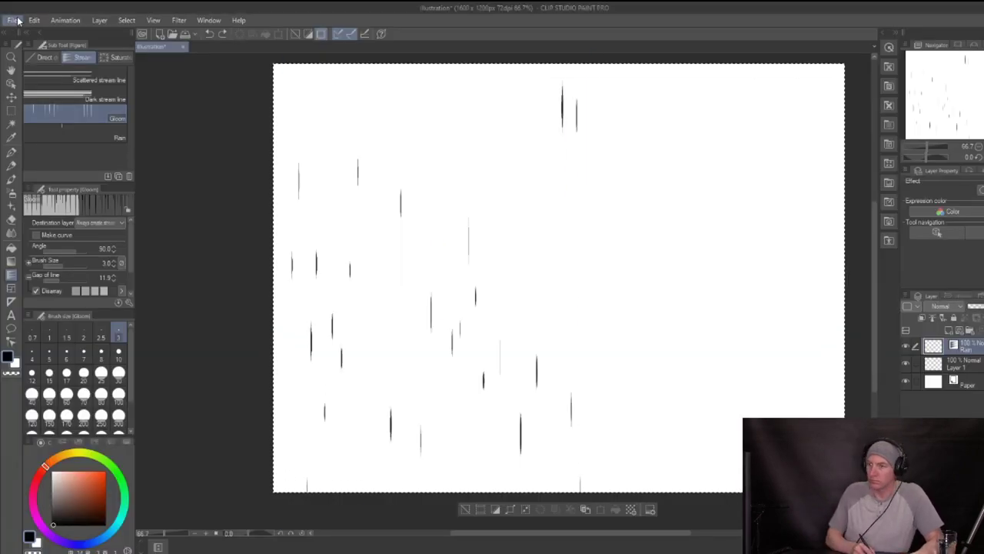
{"action": "mouse_move", "coordinate": [580, 246]}
{"action": "left_mouse_down"}
{"action": "mouse_move", "coordinate": [641, 277]}
{"action": "mouse_move", "coordinate": [808, 252]}
{"action": "left_mouse_up"}
{"action": "key", "text": "ctrl+z"}
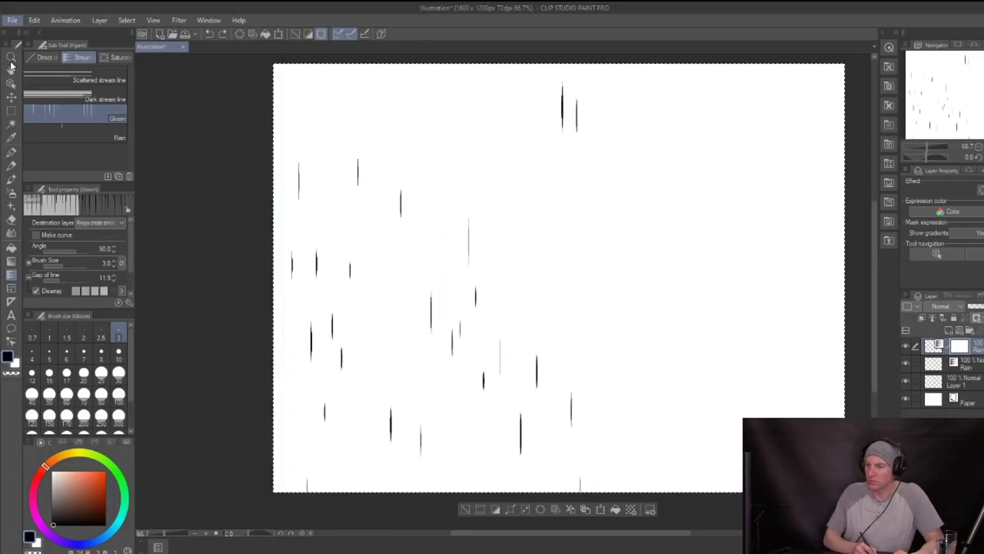
{"action": "left_click_drag", "start_coordinate": [905, 398], "coordinate": [905, 382]}
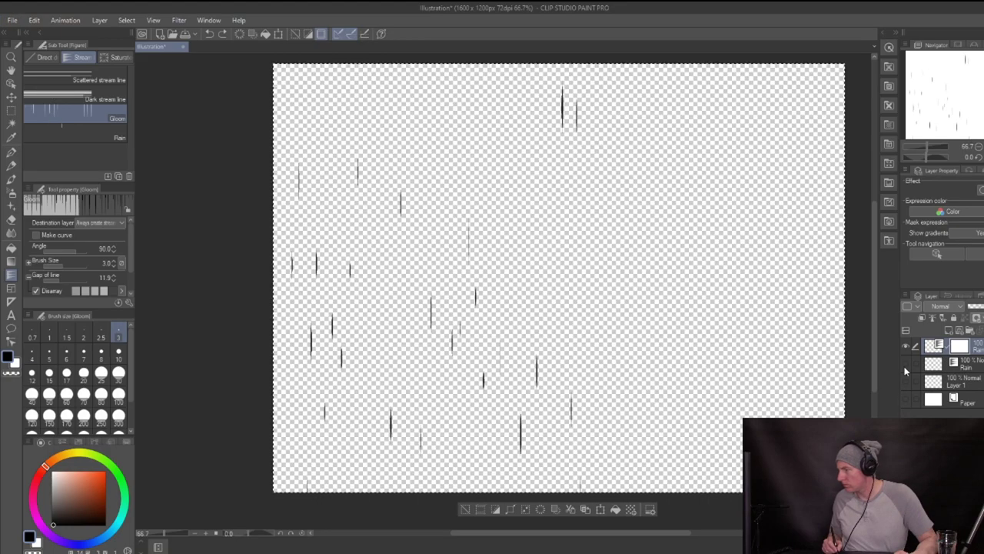
Try several Gloom stream line strokes from the lower Rain layer, undoing each one.
{"action": "left_click", "coordinate": [967, 364]}
{"action": "mouse_move", "coordinate": [688, 333]}
{"action": "left_mouse_down"}
{"action": "mouse_move", "coordinate": [553, 413]}
{"action": "mouse_move", "coordinate": [329, 464]}
{"action": "left_mouse_up"}
{"action": "key", "text": "ctrl+z"}
{"action": "left_click_drag", "start_coordinate": [642, 244], "coordinate": [687, 340]}
{"action": "key", "text": "ctrl+z"}
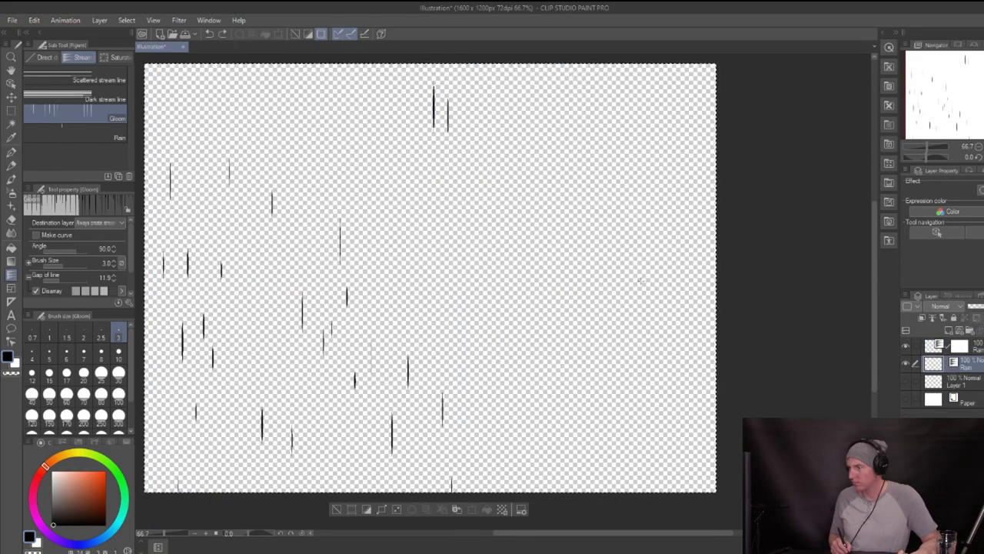
{"action": "left_click", "coordinate": [49, 58]}
{"action": "left_click", "coordinate": [81, 58]}
{"action": "mouse_move", "coordinate": [605, 79]}
{"action": "left_mouse_down"}
{"action": "mouse_move", "coordinate": [555, 248]}
{"action": "mouse_move", "coordinate": [781, 72]}
{"action": "left_mouse_up"}
{"action": "key", "text": "ctrl+z"}
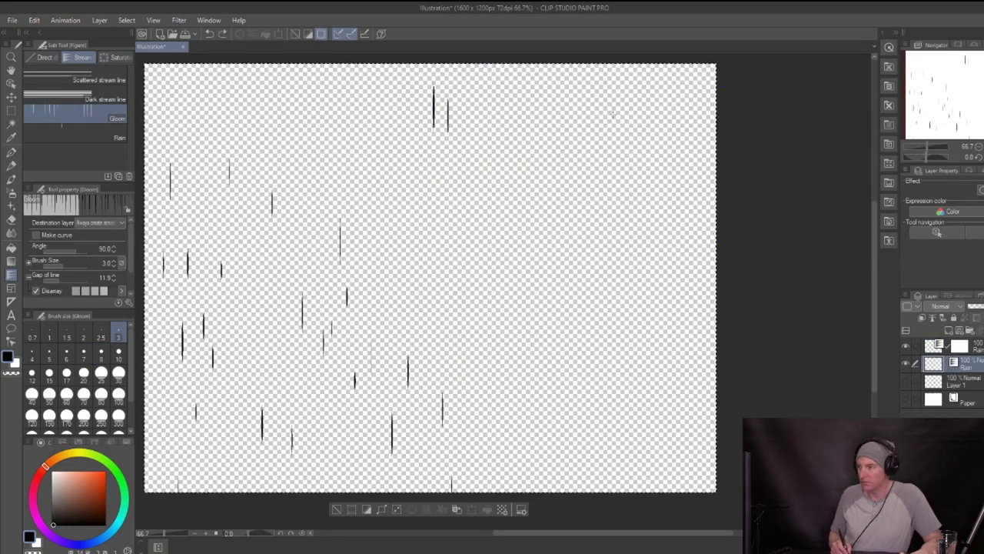
Draw dense vertical Gloom stream lines across the upper right two thirds of the canvas, and hide their layer.
{"action": "mouse_move", "coordinate": [543, 316]}
{"action": "left_mouse_down"}
{"action": "mouse_move", "coordinate": [715, 472]}
{"action": "mouse_move", "coordinate": [726, 471]}
{"action": "left_mouse_up"}
{"action": "left_click", "coordinate": [11, 70]}
{"action": "left_click_drag", "start_coordinate": [409, 145], "coordinate": [439, 149]}
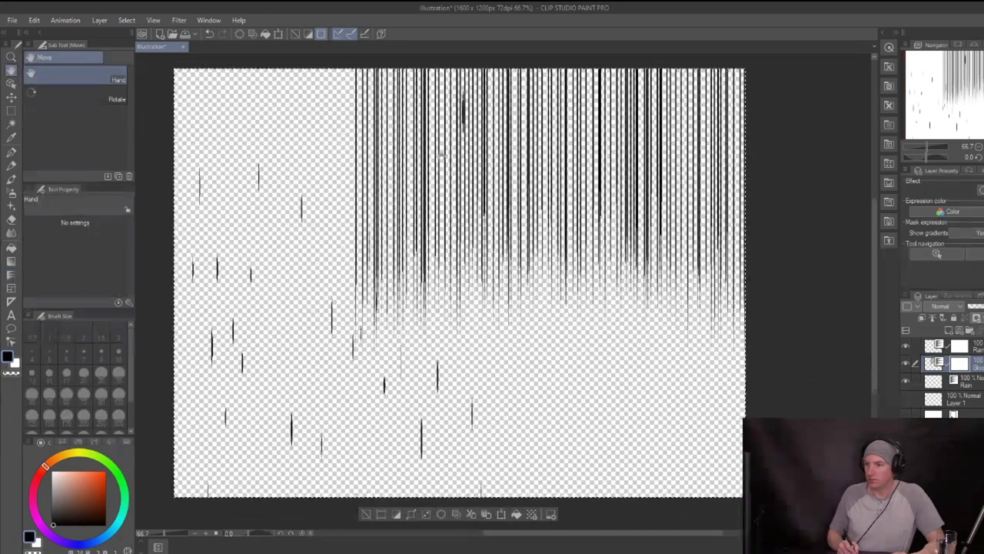
{"action": "left_click", "coordinate": [10, 110]}
{"action": "left_click", "coordinate": [11, 98]}
{"action": "left_click", "coordinate": [76, 97]}
{"action": "left_click", "coordinate": [906, 363]}
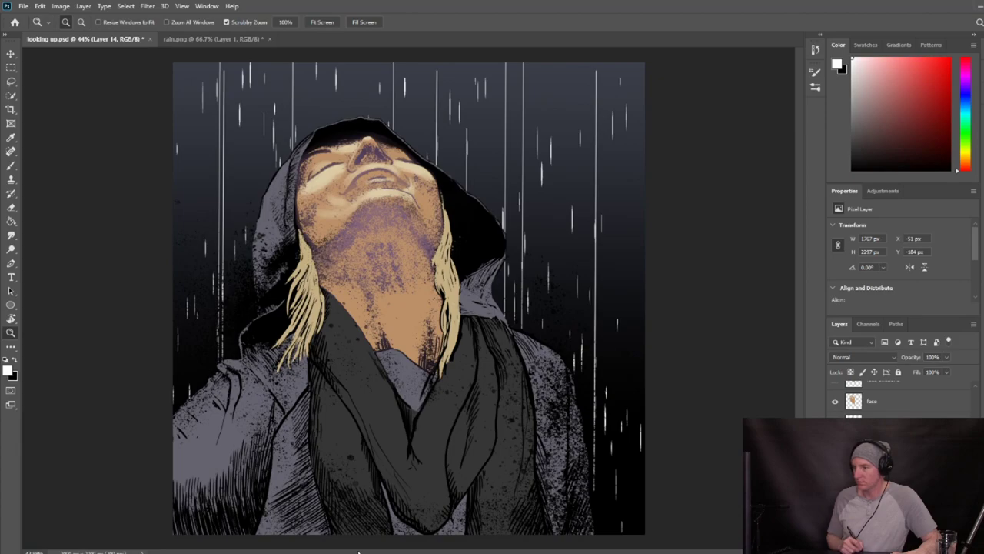
Switch back to looking up.psd in Photoshop, merge the active layer down, and toggle a layer's visibility to check its content.
{"action": "key", "text": "ctrl+e"}
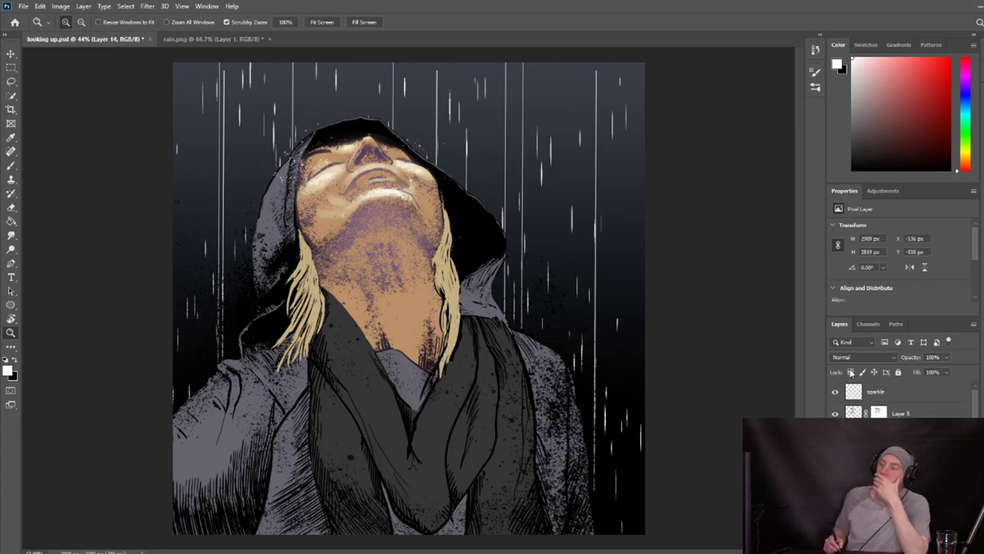
{"action": "left_click", "coordinate": [835, 479]}
{"action": "left_click", "coordinate": [835, 479]}
{"action": "left_click", "coordinate": [834, 479]}
{"action": "left_click", "coordinate": [835, 479]}
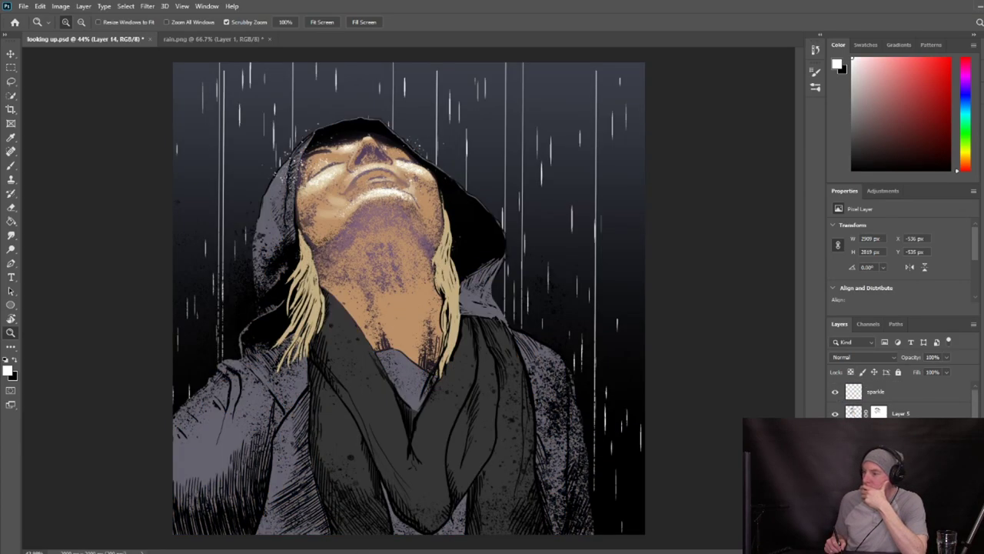
Toggle the remaining layers off and on, including the background and rain, to compare their contribution, and restore them all.
{"action": "left_click", "coordinate": [834, 457]}
{"action": "left_click", "coordinate": [835, 457]}
{"action": "left_click", "coordinate": [835, 479]}
{"action": "left_click", "coordinate": [835, 479]}
{"action": "left_click", "coordinate": [835, 500]}
{"action": "left_click", "coordinate": [835, 500]}
{"action": "scroll", "coordinate": [884, 461], "scroll_direction": "down", "scroll_amount": 5}
{"action": "left_click", "coordinate": [835, 479]}
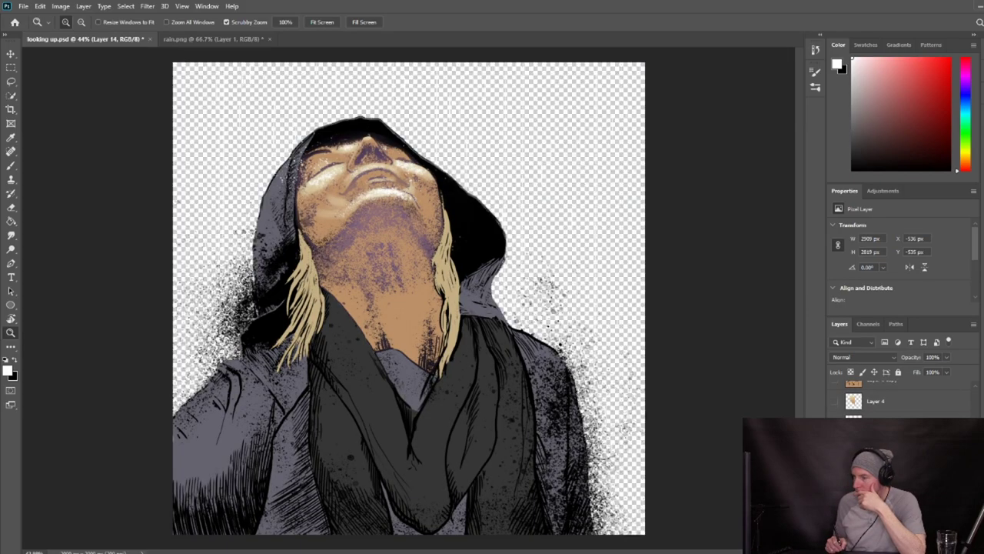
{"action": "key", "text": "ctrl+shift+z"}
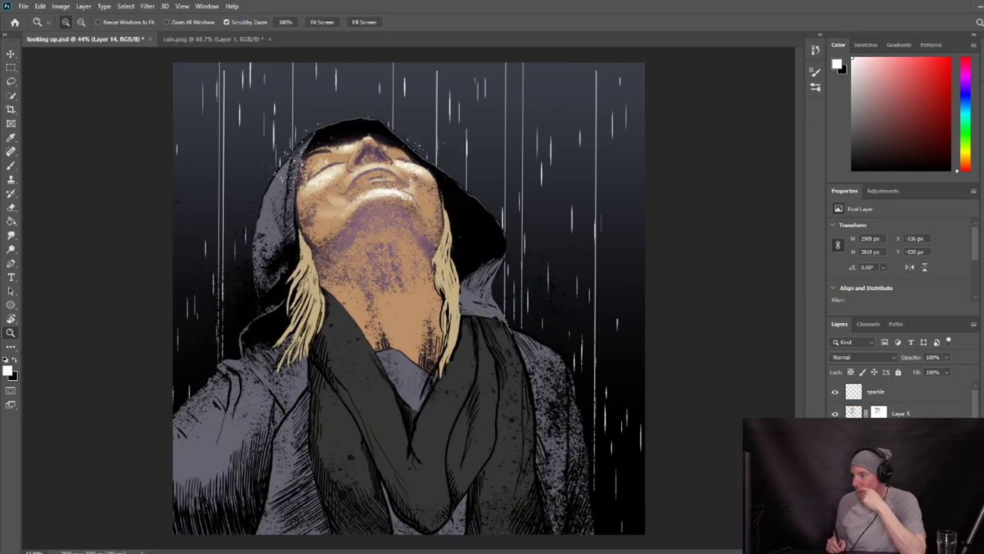
Select the hair area for work on a new layer, and set an enlarged brush to Color Dodge at 22% opacity.
{"action": "scroll", "coordinate": [892, 401], "scroll_direction": "down", "scroll_amount": 2}
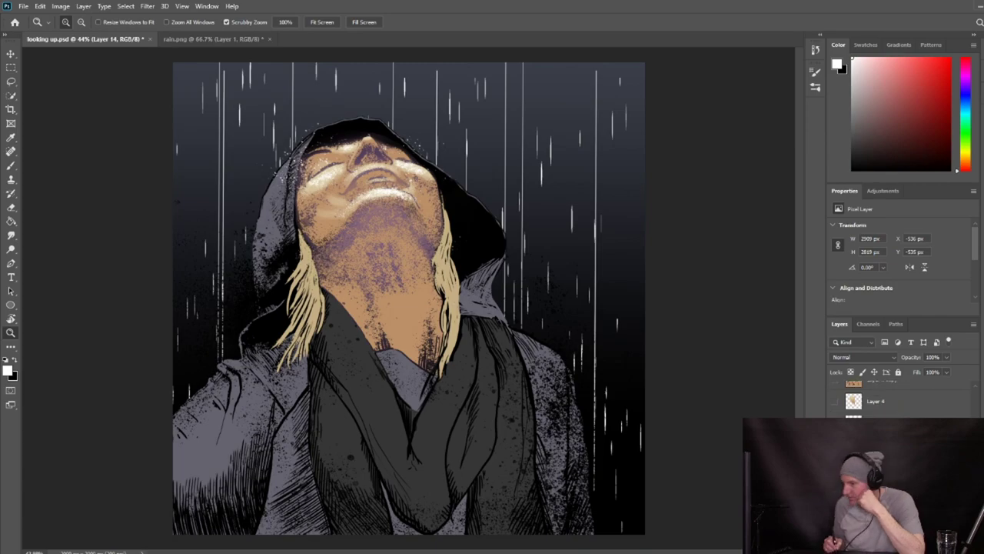
{"action": "scroll", "coordinate": [899, 400], "scroll_direction": "up", "scroll_amount": 2}
{"action": "scroll", "coordinate": [900, 399], "scroll_direction": "down", "scroll_amount": 2}
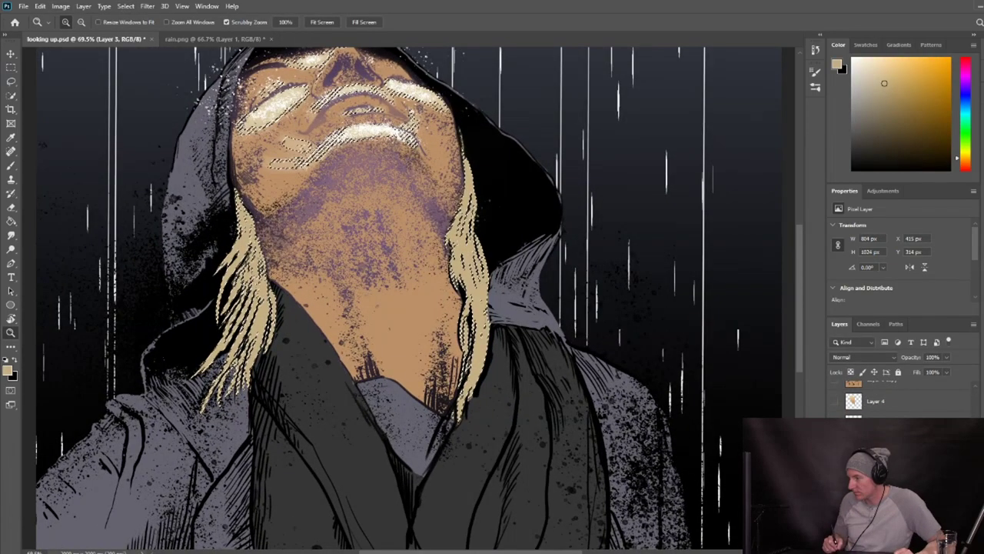
{"action": "key", "text": "b"}
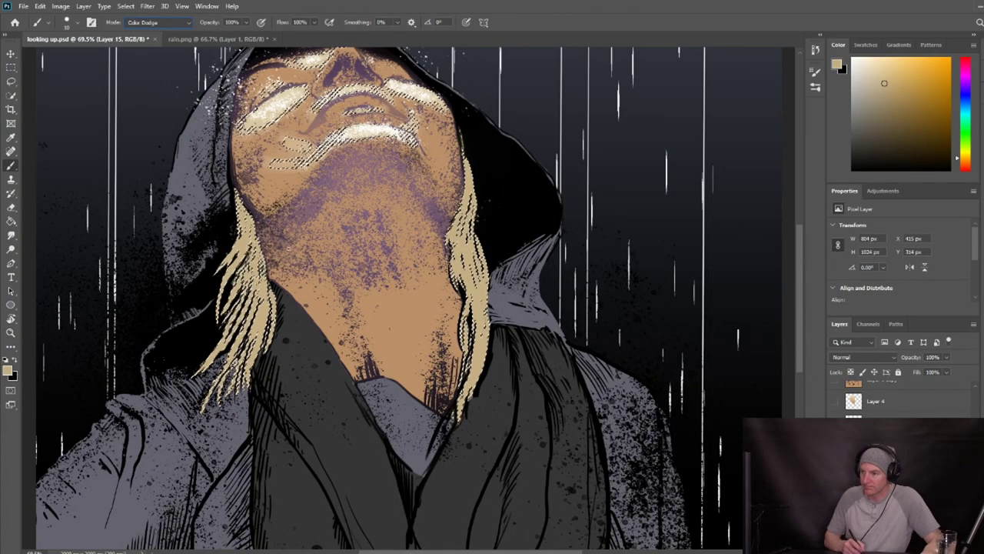
{"action": "key", "text": "bracketright"}
{"action": "key", "text": "bracketright"}
{"action": "key", "text": "bracketright"}
{"action": "key", "text": "bracketright"}
{"action": "key", "text": "bracketright"}
{"action": "key", "text": "bracketright"}
{"action": "key", "text": "bracketright"}
{"action": "key", "text": "bracketright"}
{"action": "key", "text": "bracketright"}
{"action": "key", "text": "bracketright"}
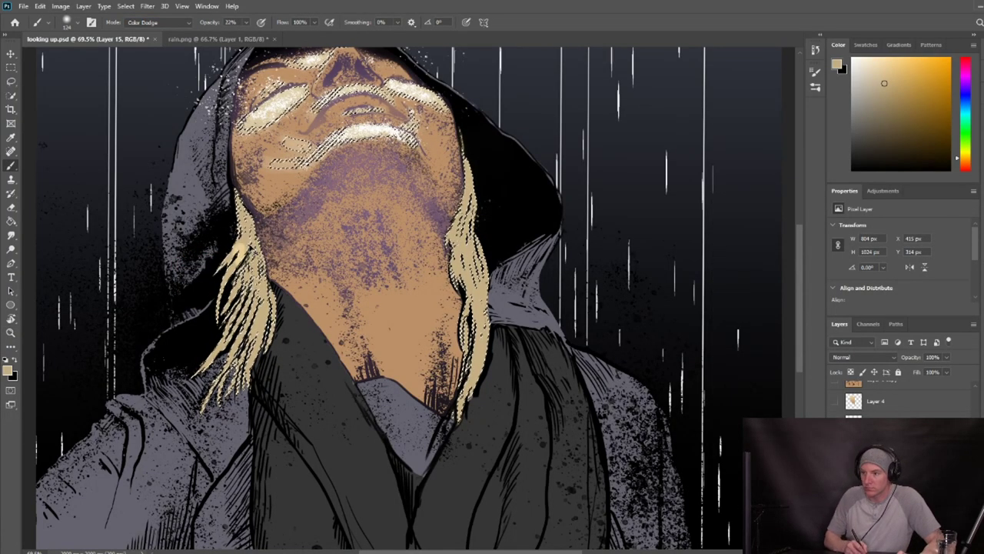
Paint pale yellow highlights on both hair sections with a smaller brush in Screen mode.
{"action": "key", "text": "shift+alt+s"}
{"action": "left_click", "coordinate": [879, 59]}
{"action": "key", "text": "bracketleft"}
{"action": "key", "text": "bracketleft"}
{"action": "key", "text": "bracketleft"}
{"action": "key", "text": "bracketleft"}
{"action": "key", "text": "bracketleft"}
{"action": "key", "text": "bracketleft"}
{"action": "key", "text": "bracketleft"}
{"action": "key", "text": "bracketleft"}
{"action": "key", "text": "bracketleft"}
{"action": "key", "text": "bracketleft"}
{"action": "key", "text": "bracketleft"}
{"action": "key", "text": "bracketleft"}
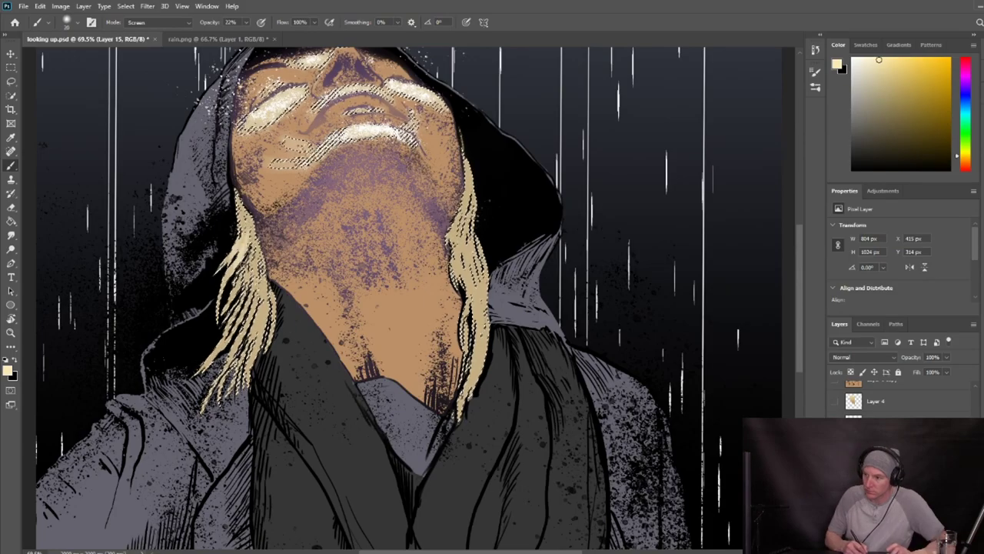
Add finer near-white highlight strands over the hair with a reduced Screen brush.
{"action": "left_click", "coordinate": [861, 58]}
{"action": "key", "text": "bracketleft"}
{"action": "key", "text": "bracketleft"}
{"action": "key", "text": "bracketleft"}
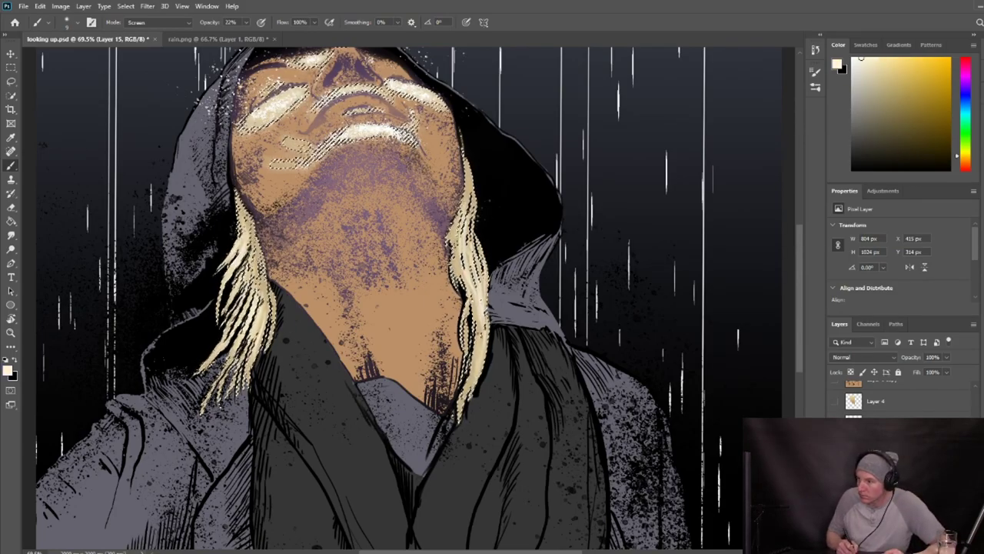
{"action": "key", "text": "m"}
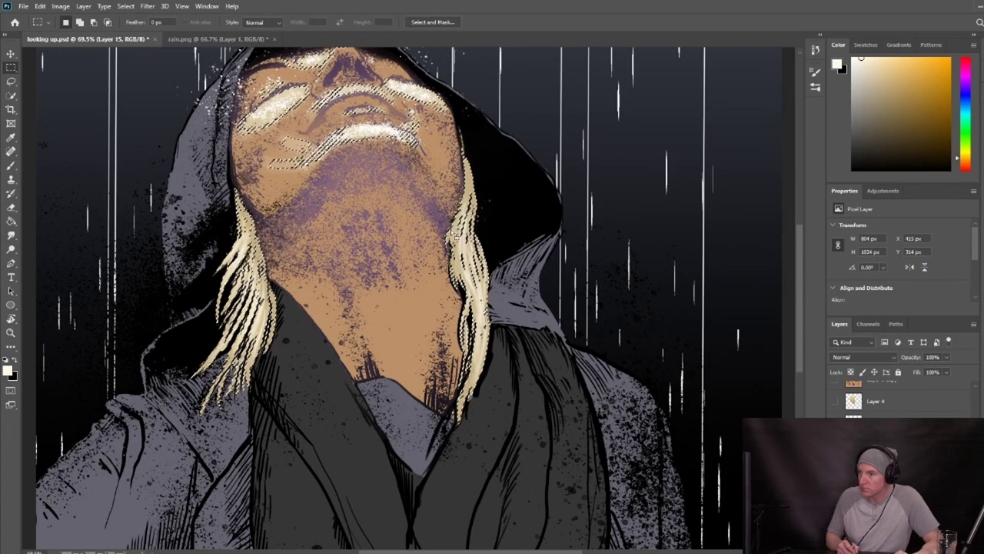
Paint dark brown shadow strands in the hair with the brush in Color Burn mode, and deselect the hair.
{"action": "key", "text": "b"}
{"action": "left_click", "coordinate": [159, 22]}
{"action": "left_click", "coordinate": [146, 92]}
{"action": "left_click", "coordinate": [947, 135]}
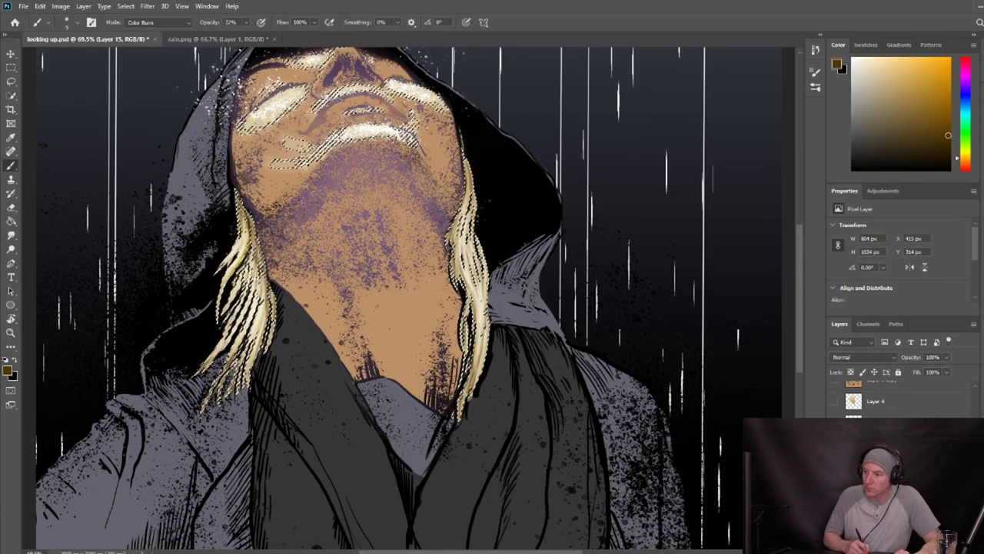
{"action": "key", "text": "m"}
{"action": "left_click", "coordinate": [516, 407]}
Select the hoodie area on Layer 3 and brush light folds onto it in Screen mode at 71% opacity.
{"action": "key", "text": "z"}
{"action": "mouse_move", "coordinate": [369, 292]}
{"action": "left_mouse_down"}
{"action": "mouse_move", "coordinate": [308, 294]}
{"action": "mouse_move", "coordinate": [339, 295]}
{"action": "left_mouse_up"}
{"action": "key", "text": "b"}
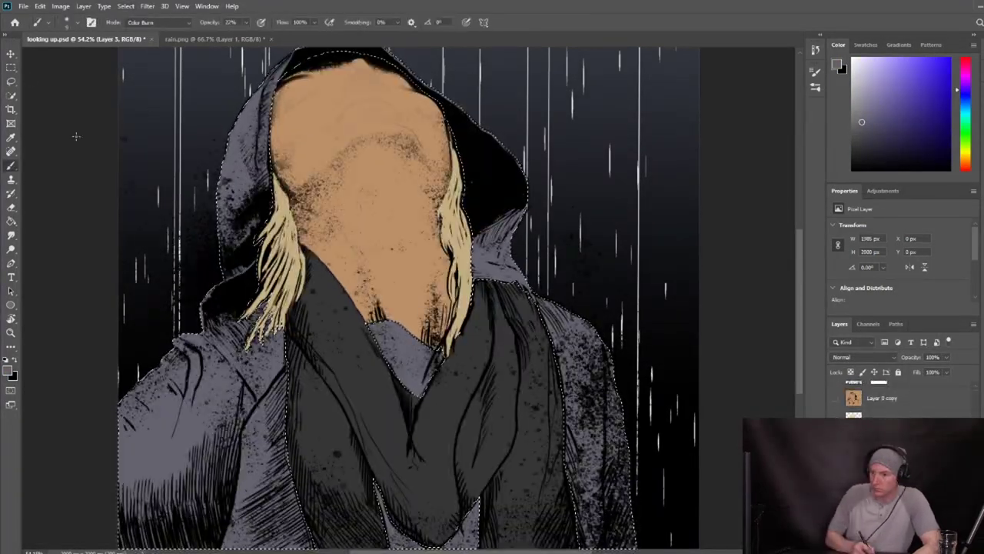
{"action": "left_click", "coordinate": [413, 224]}
{"action": "key", "text": "b"}
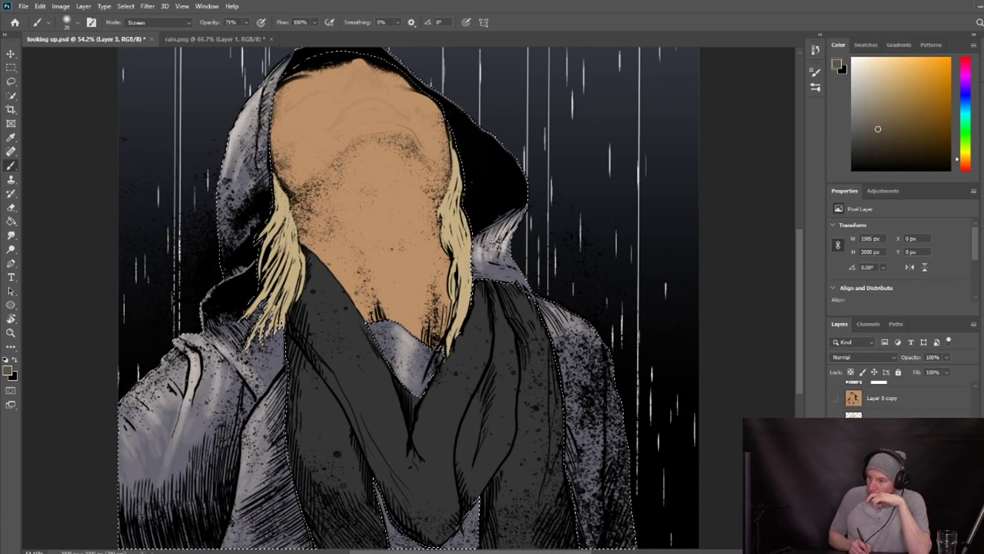
Paint deep purple shadows into the hoodie's sleeve, hood and lower folds with an enlarged brush.
{"action": "left_click", "coordinate": [964, 84]}
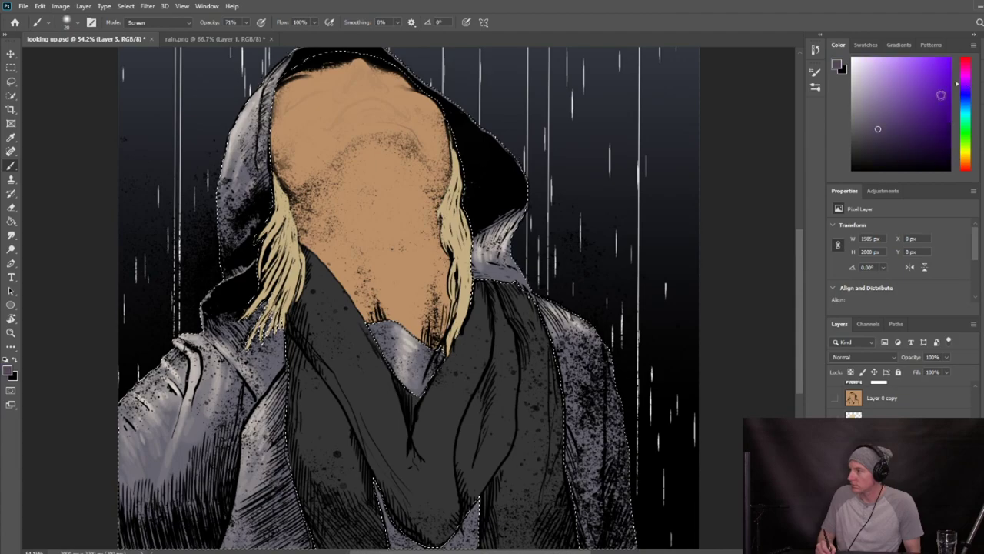
{"action": "key", "text": "bracketright"}
{"action": "key", "text": "bracketright"}
{"action": "key", "text": "bracketright"}
{"action": "key", "text": "bracketright"}
{"action": "key", "text": "bracketright"}
{"action": "key", "text": "bracketright"}
{"action": "left_click_drag", "start_coordinate": [198, 424], "coordinate": [177, 492]}
{"action": "left_click_drag", "start_coordinate": [269, 519], "coordinate": [299, 467]}
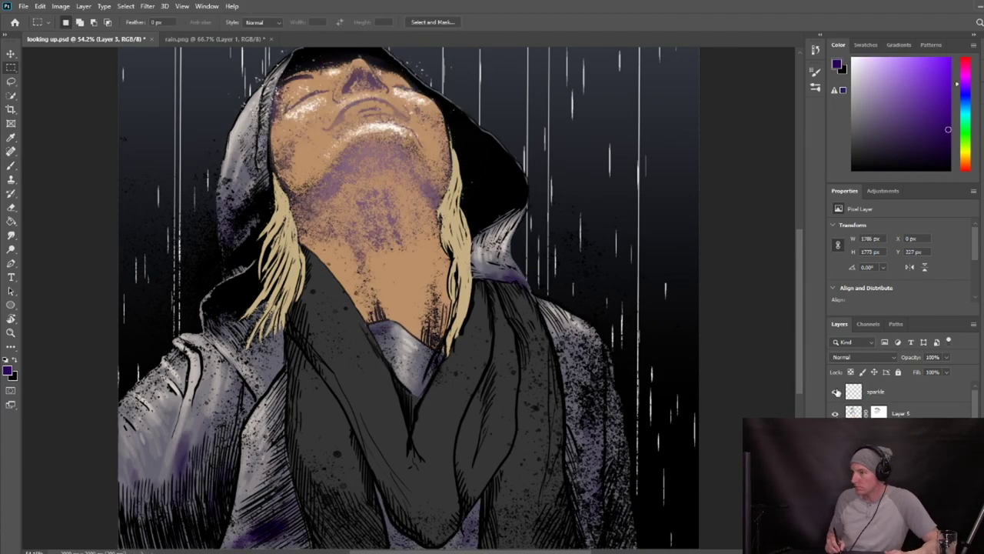
Spatter white droplets around both shoulders on the sparkle layer with a texture brush in Normal mode.
{"action": "left_click", "coordinate": [639, 140], "text": "alt"}
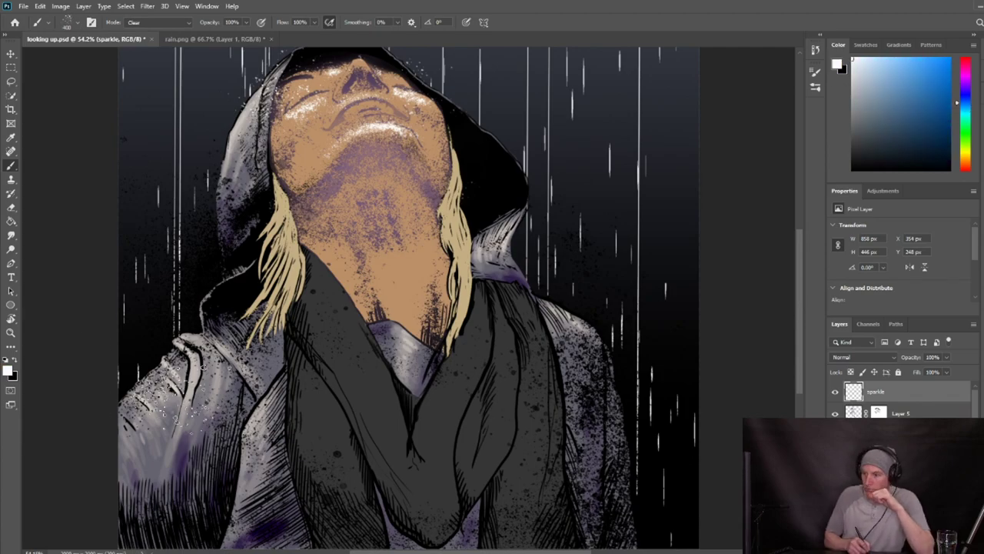
{"action": "left_click", "coordinate": [835, 391]}
{"action": "left_click", "coordinate": [178, 23]}
{"action": "left_click", "coordinate": [836, 392]}
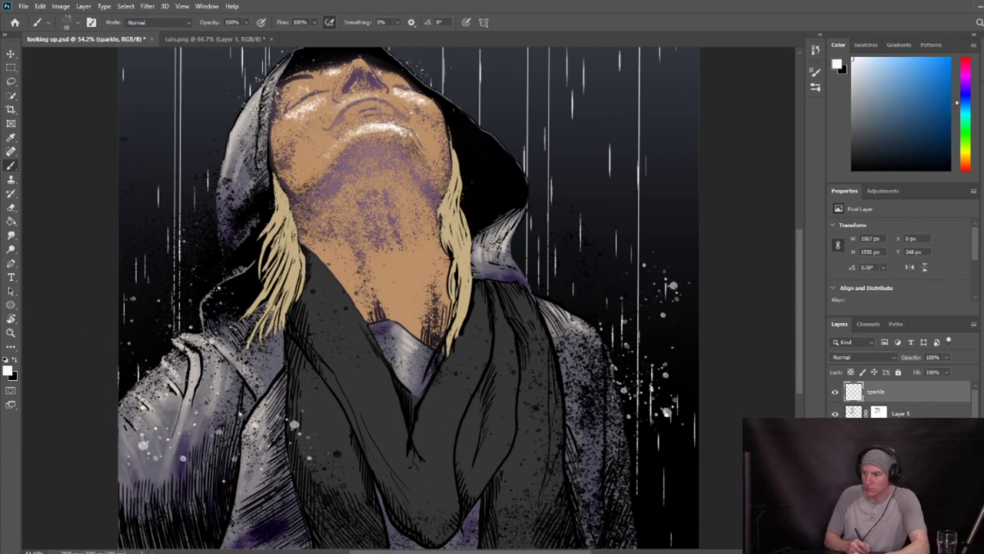
{"action": "left_click_drag", "start_coordinate": [175, 343], "coordinate": [165, 309]}
{"action": "scroll", "coordinate": [420, 434], "scroll_direction": "down", "scroll_amount": 2}
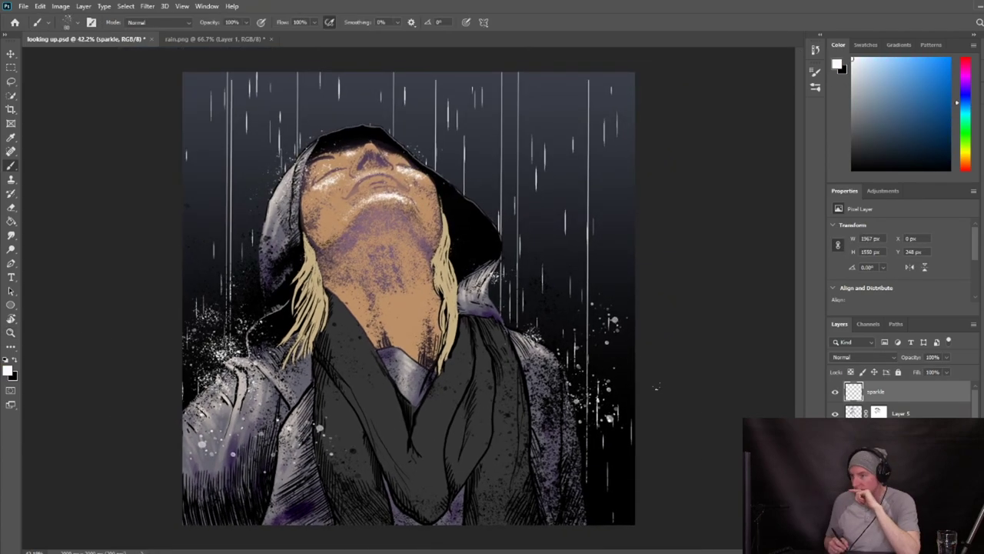
Show the hidden hair and face shading layers, and select the hair-light layer.
{"action": "left_click", "coordinate": [836, 458]}
{"action": "left_click", "coordinate": [836, 481]}
{"action": "scroll", "coordinate": [876, 461], "scroll_direction": "down", "scroll_amount": 3}
{"action": "left_click", "coordinate": [835, 461]}
{"action": "scroll", "coordinate": [876, 462], "scroll_direction": "down", "scroll_amount": 3}
{"action": "left_click", "coordinate": [877, 461]}
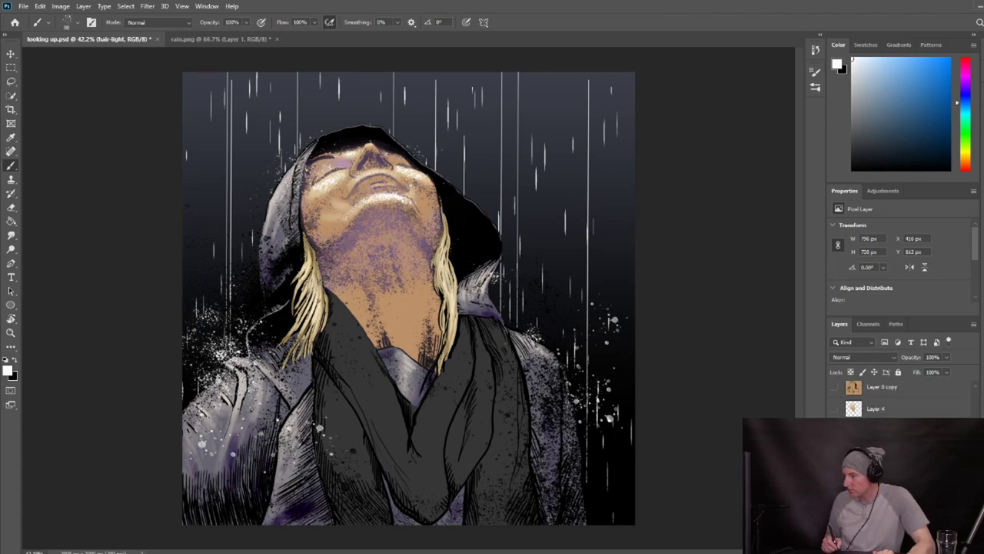
Lower the hair-light layer's opacity, and show Layer 4 beneath Layer 0 copy.
{"action": "left_click_drag", "start_coordinate": [947, 357], "coordinate": [922, 367]}
{"action": "left_click", "coordinate": [836, 409]}
{"action": "left_click", "coordinate": [910, 409]}
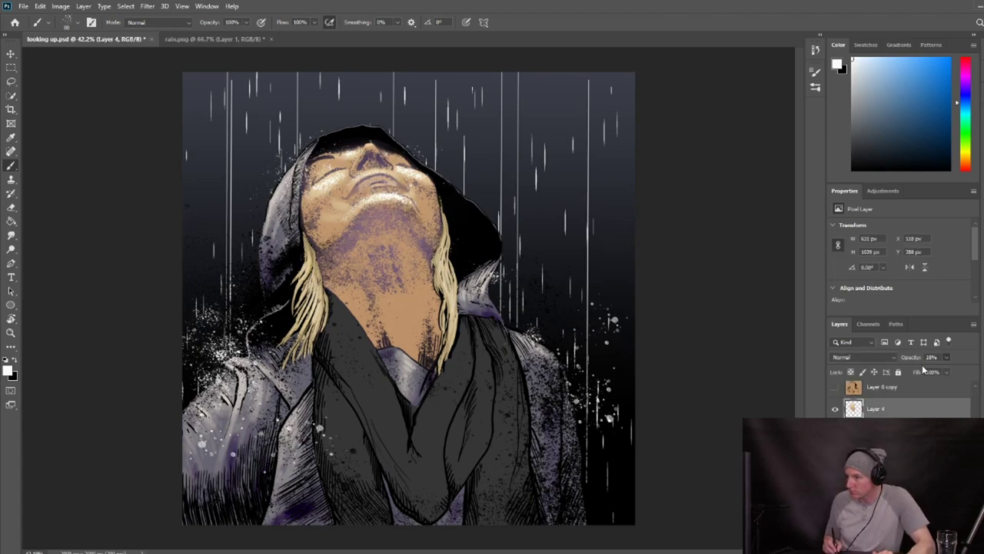
{"action": "scroll", "coordinate": [892, 411], "scroll_direction": "up", "scroll_amount": 3}
{"action": "scroll", "coordinate": [892, 412], "scroll_direction": "down", "scroll_amount": 3}
Activate Layer 3 and set up a dark grey brush in Screen mode at 13% opacity.
{"action": "left_click", "coordinate": [876, 424]}
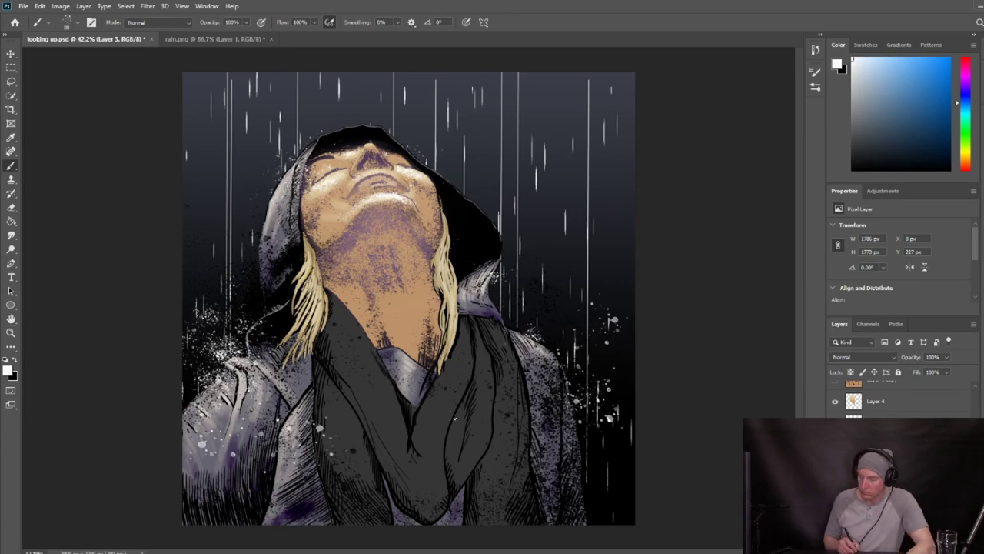
{"action": "left_click", "coordinate": [852, 146]}
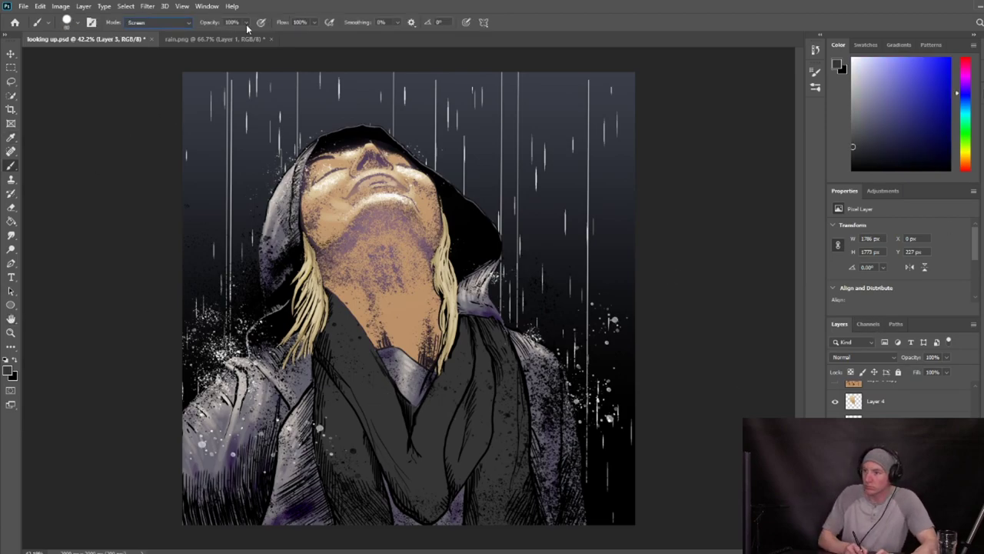
{"action": "key", "text": "i"}
{"action": "key", "text": "b"}
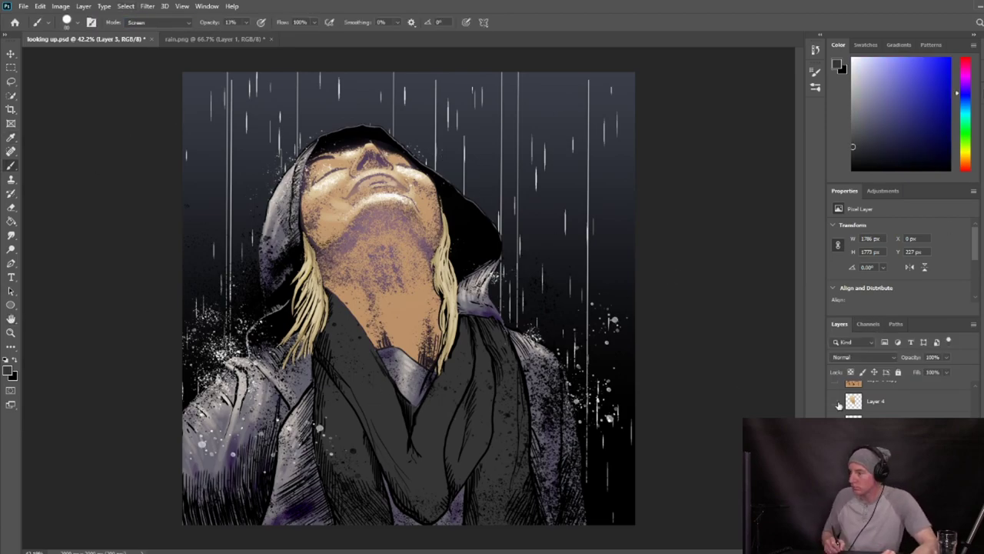
Hide the layers above the flat colours, select the scarf area on Layer 3, and show the layers again.
{"action": "left_click", "coordinate": [836, 401]}
{"action": "key", "text": "ctrl+a"}
{"action": "key", "text": "v"}
{"action": "key", "text": "Left"}
{"action": "key", "text": "i"}
{"action": "scroll", "coordinate": [884, 401], "scroll_direction": "up", "scroll_amount": 5}
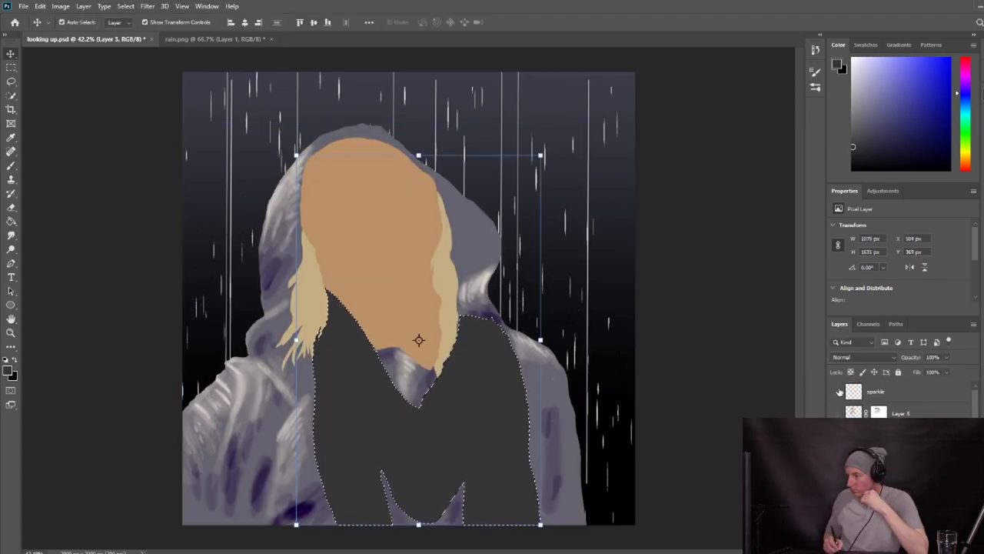
{"action": "left_click", "coordinate": [836, 413]}
{"action": "scroll", "coordinate": [884, 401], "scroll_direction": "down", "scroll_amount": 5}
Brush soft grey highlights along the scarf's folds in Screen mode at 21% opacity.
{"action": "key", "text": "b"}
{"action": "mouse_move", "coordinate": [362, 355]}
{"action": "left_mouse_down"}
{"action": "mouse_move", "coordinate": [399, 459]}
{"action": "mouse_move", "coordinate": [377, 411]}
{"action": "left_mouse_up"}
{"action": "left_click_drag", "start_coordinate": [346, 307], "coordinate": [342, 465]}
{"action": "left_click_drag", "start_coordinate": [454, 361], "coordinate": [421, 457]}
{"action": "mouse_move", "coordinate": [352, 329]}
{"action": "left_mouse_down"}
{"action": "mouse_move", "coordinate": [362, 349]}
{"action": "mouse_move", "coordinate": [468, 410]}
{"action": "mouse_move", "coordinate": [338, 361]}
{"action": "mouse_move", "coordinate": [461, 330]}
{"action": "mouse_move", "coordinate": [515, 394]}
{"action": "left_mouse_up"}
Darken the scarf's creases with a Color Burn brush at 8% opacity, and clear the selection.
{"action": "left_click", "coordinate": [158, 23]}
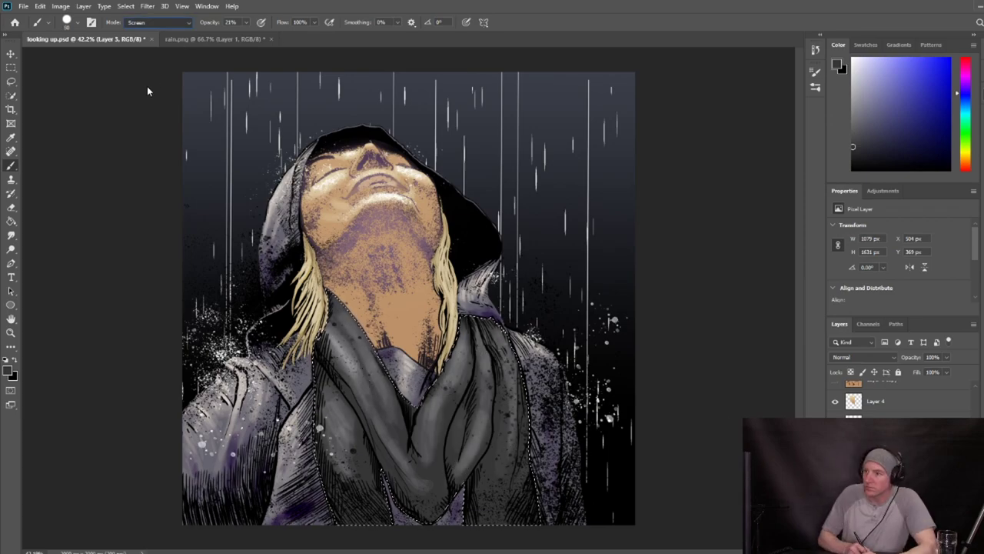
{"action": "left_click", "coordinate": [147, 90]}
{"action": "left_click_drag", "start_coordinate": [332, 366], "coordinate": [363, 415]}
{"action": "key", "text": "ctrl+z"}
{"action": "left_click", "coordinate": [246, 22]}
{"action": "left_click_drag", "start_coordinate": [249, 35], "coordinate": [240, 36]}
{"action": "mouse_move", "coordinate": [335, 384]}
{"action": "left_mouse_down"}
{"action": "mouse_move", "coordinate": [439, 468]}
{"action": "mouse_move", "coordinate": [486, 444]}
{"action": "left_mouse_up"}
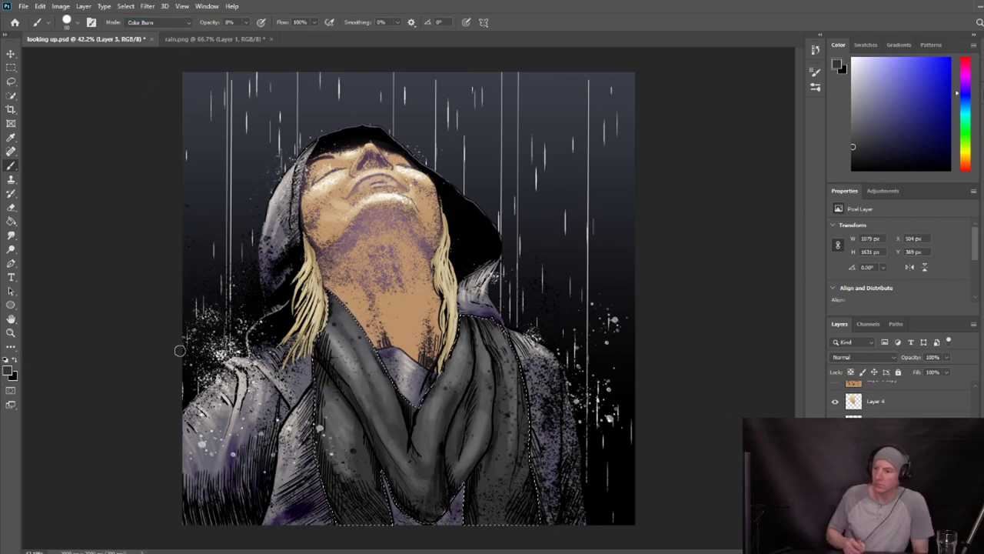
{"action": "key", "text": "ctrl+d"}
{"action": "key", "text": "m"}
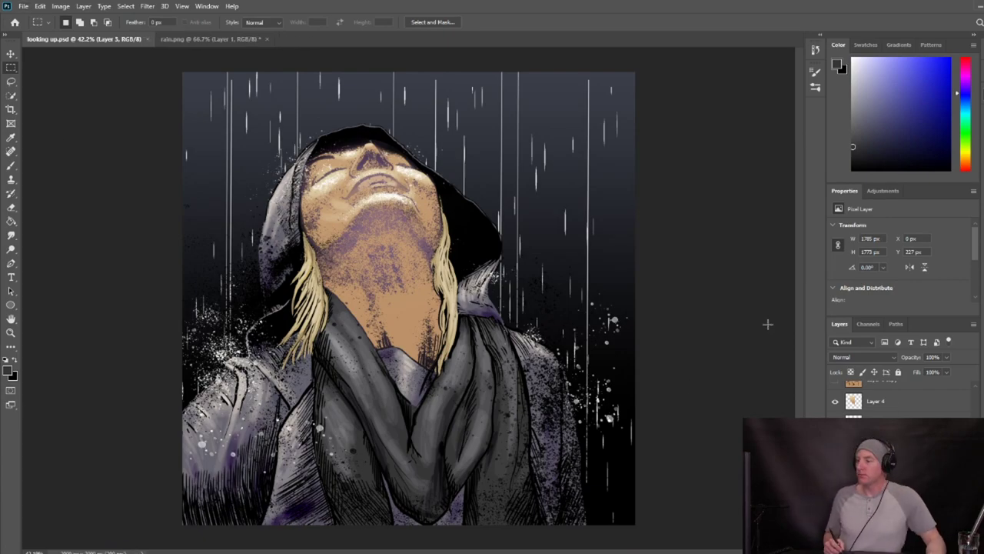
Toggle Layer 5 and the ink layer to check the colouring without the line art.
{"action": "scroll", "coordinate": [877, 430], "scroll_direction": "up", "scroll_amount": 3}
{"action": "left_click", "coordinate": [884, 435]}
{"action": "left_click", "coordinate": [835, 412]}
{"action": "left_click", "coordinate": [835, 435]}
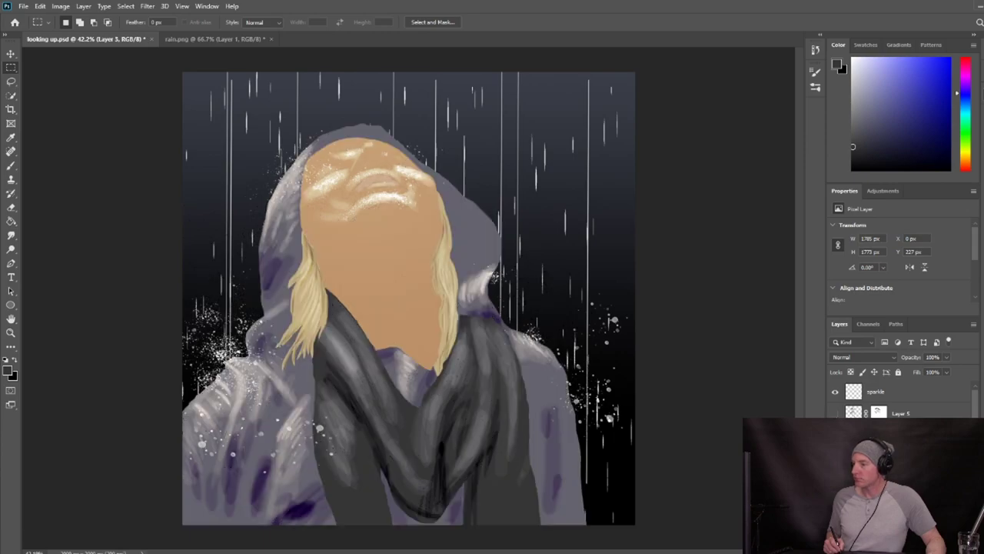
{"action": "left_click", "coordinate": [835, 435]}
On Layer 2, sample a purple and brush it over the ink texture at the base of the neck.
{"action": "left_click", "coordinate": [890, 548]}
{"action": "left_click", "coordinate": [11, 163]}
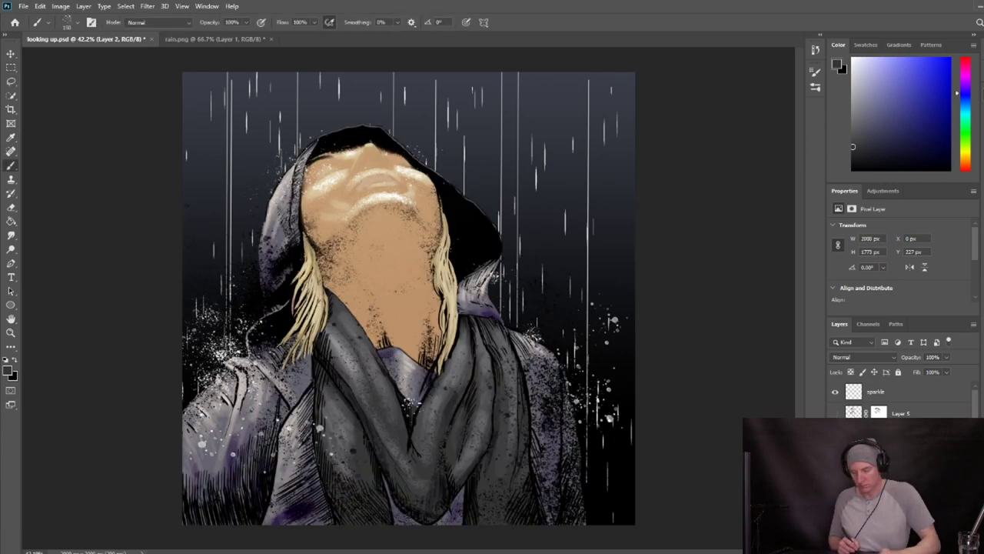
{"action": "left_click", "coordinate": [408, 352], "text": "alt"}
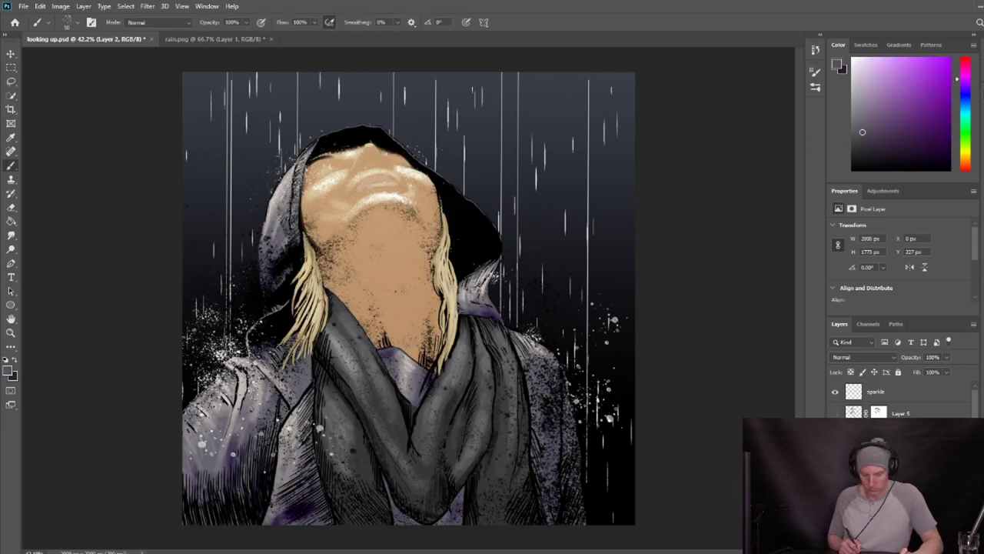
{"action": "left_click", "coordinate": [408, 352], "text": "alt"}
{"action": "left_click", "coordinate": [409, 352], "text": "alt"}
{"action": "left_click_drag", "start_coordinate": [415, 357], "coordinate": [375, 335]}
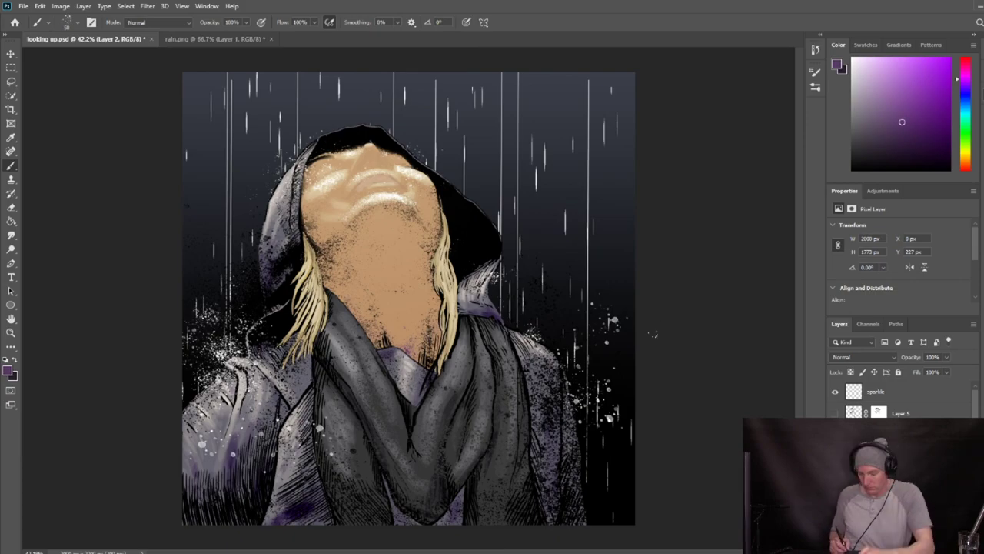
Tint the sleeves' ink texture a muted purple, and save the document with Layer 5 shown.
{"action": "left_click", "coordinate": [865, 121]}
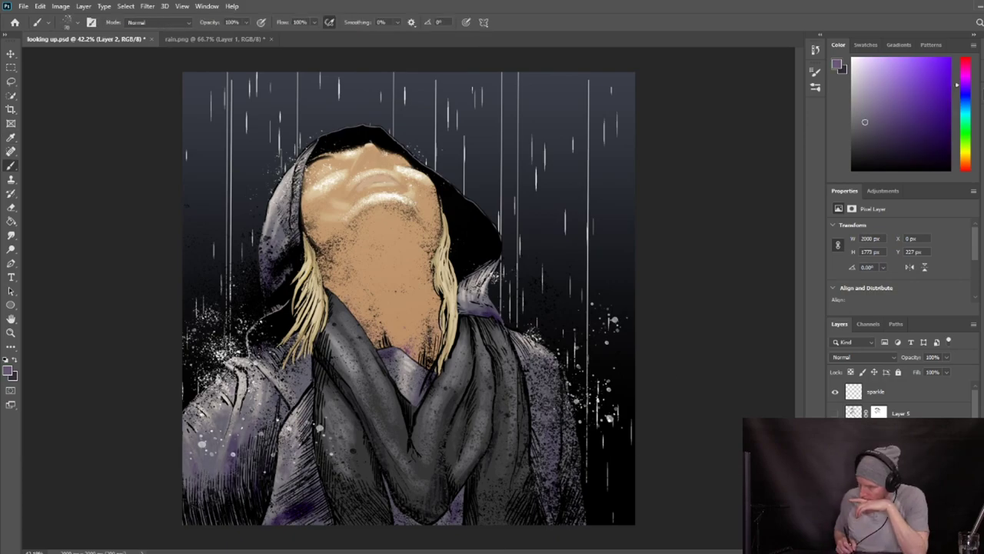
{"action": "left_click", "coordinate": [835, 413]}
{"action": "key", "text": "ctrl+s"}
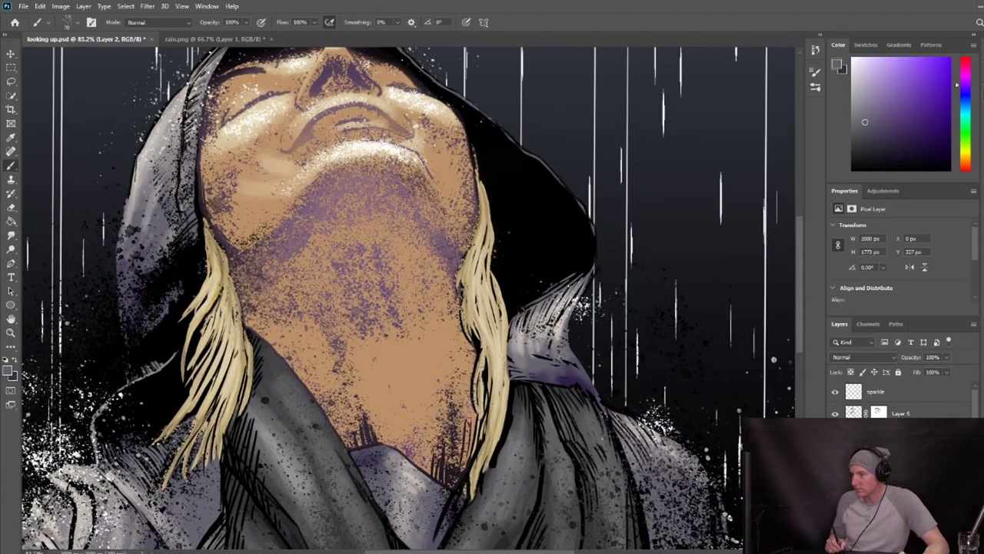
Toggle Layer 5 off and on to check its shading, and hide the sparkle layer.
{"action": "left_click", "coordinate": [835, 413]}
{"action": "left_click", "coordinate": [835, 413]}
{"action": "scroll", "coordinate": [835, 413], "scroll_direction": "up", "scroll_amount": 3}
{"action": "left_click", "coordinate": [835, 392]}
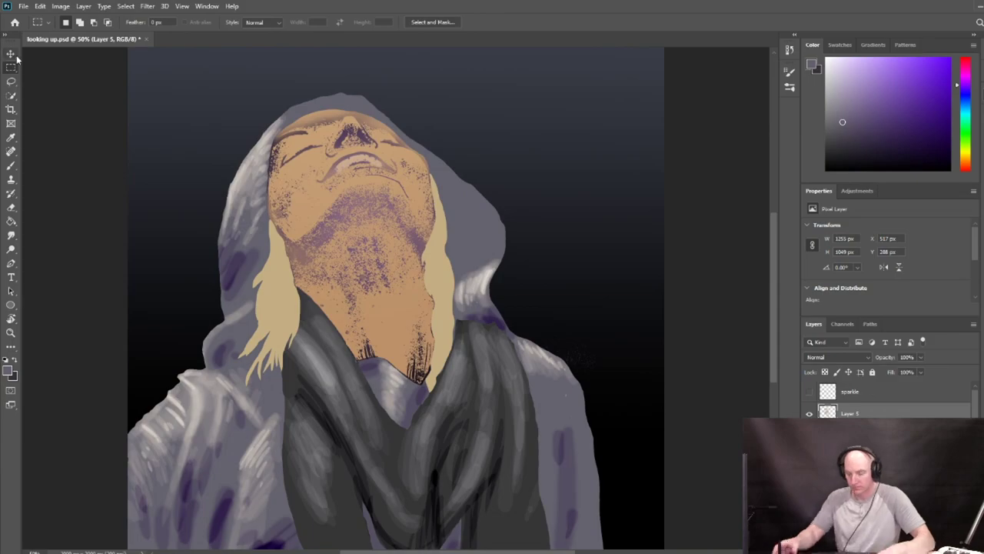
Lasso the purple shadow under the chin on Layer 5 and warp it to fit the jaw and neck.
{"action": "key", "text": "l"}
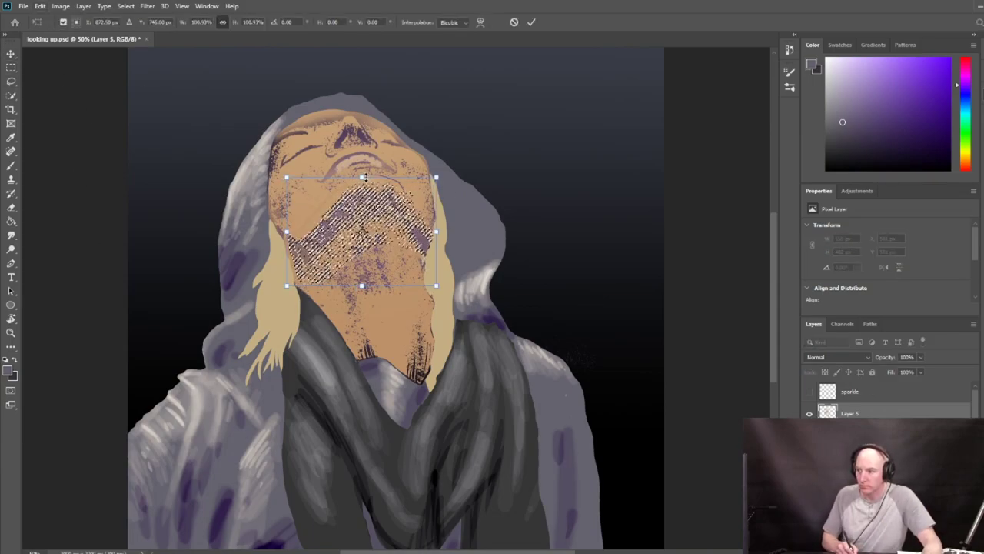
{"action": "left_click_drag", "start_coordinate": [333, 179], "coordinate": [357, 173]}
{"action": "left_click_drag", "start_coordinate": [283, 289], "coordinate": [295, 307]}
{"action": "left_click_drag", "start_coordinate": [291, 264], "coordinate": [299, 264]}
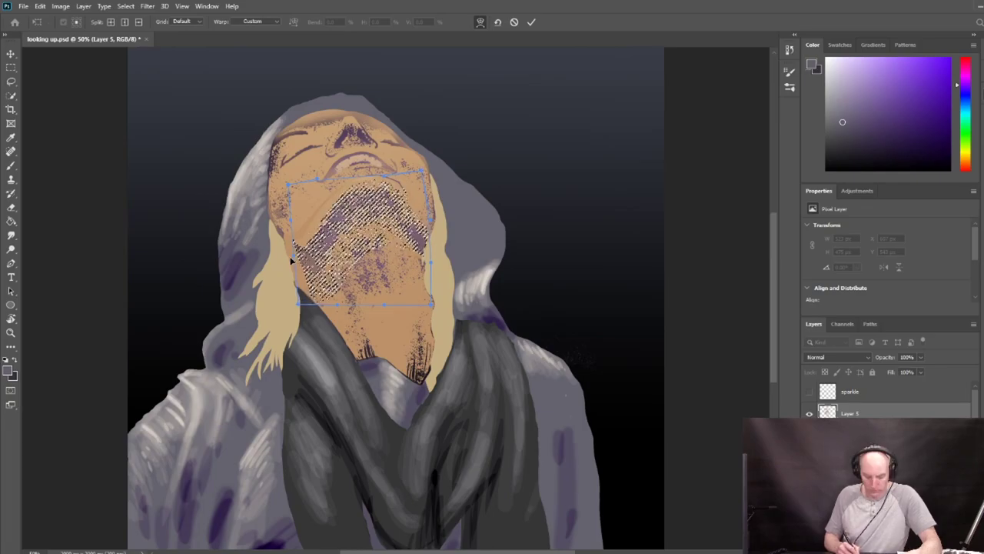
{"action": "key", "text": "Return"}
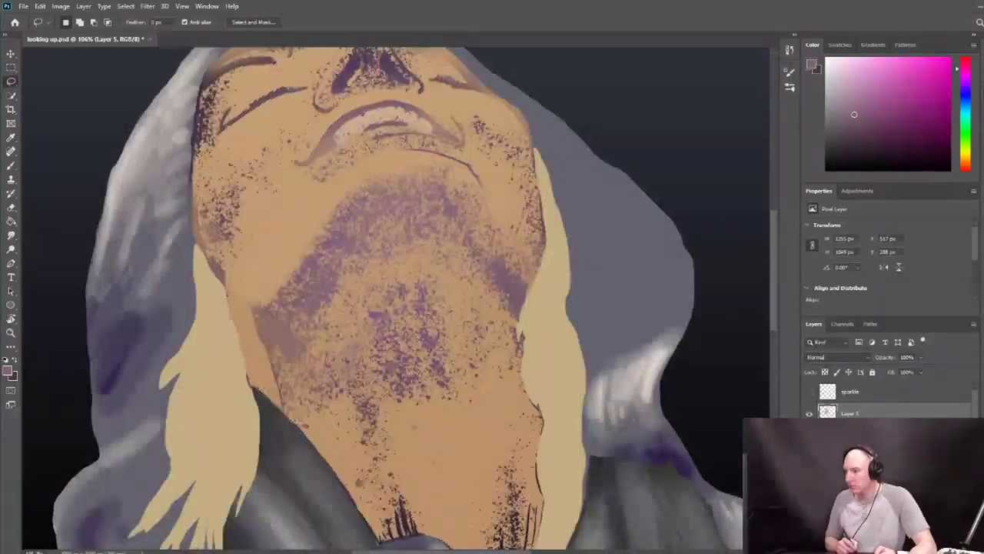
{"action": "left_click", "coordinate": [11, 68]}
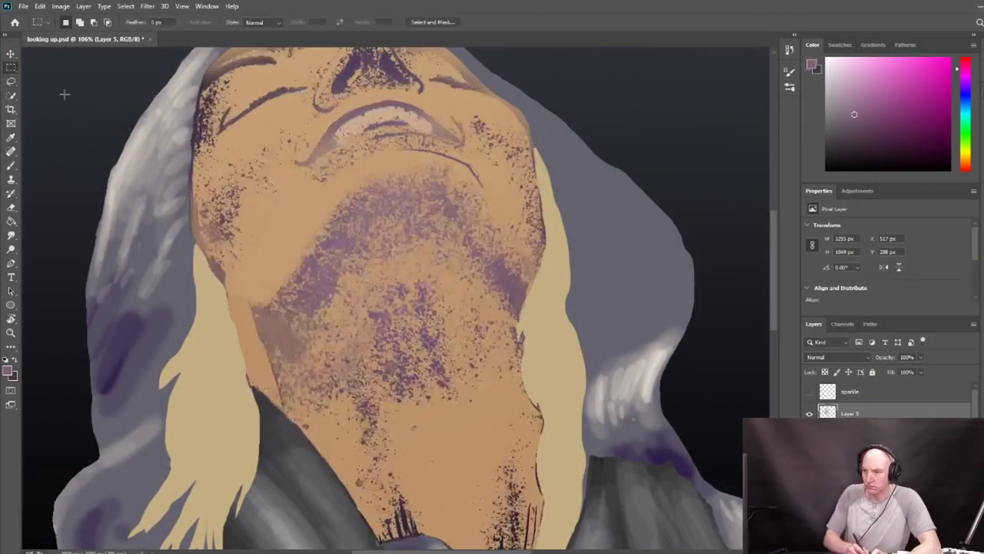
Sample tan and muted purple from the artwork and brush textured shading over the jaw edges and neck on Layer 5.
{"action": "left_click", "coordinate": [11, 166]}
{"action": "left_click_drag", "start_coordinate": [227, 278], "coordinate": [265, 392]}
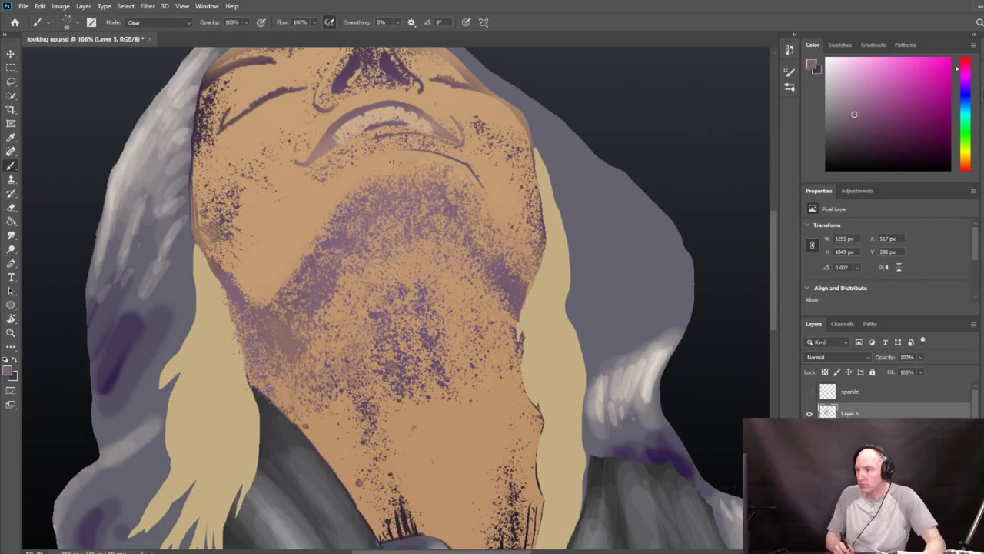
{"action": "left_click", "coordinate": [391, 163], "text": "alt"}
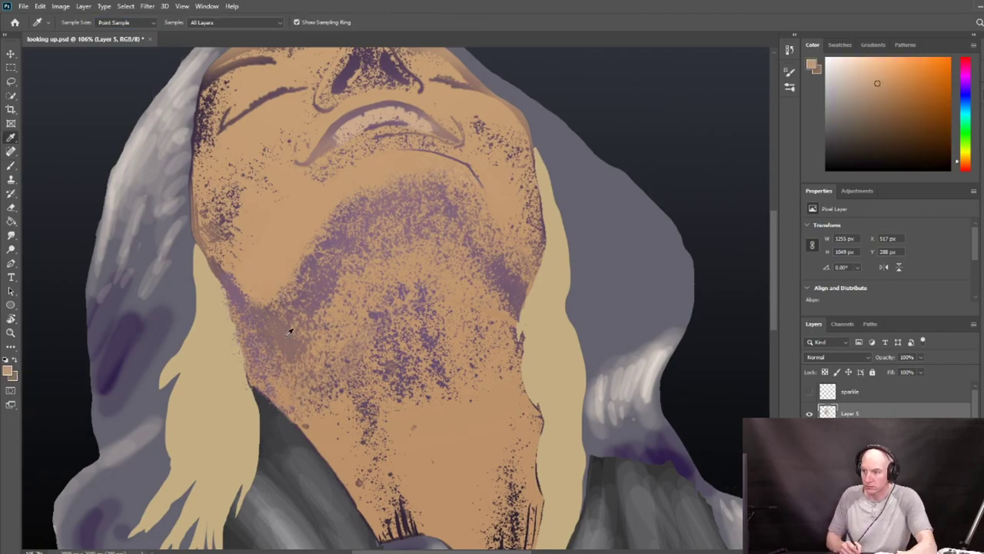
{"action": "left_click", "coordinate": [265, 291], "text": "alt"}
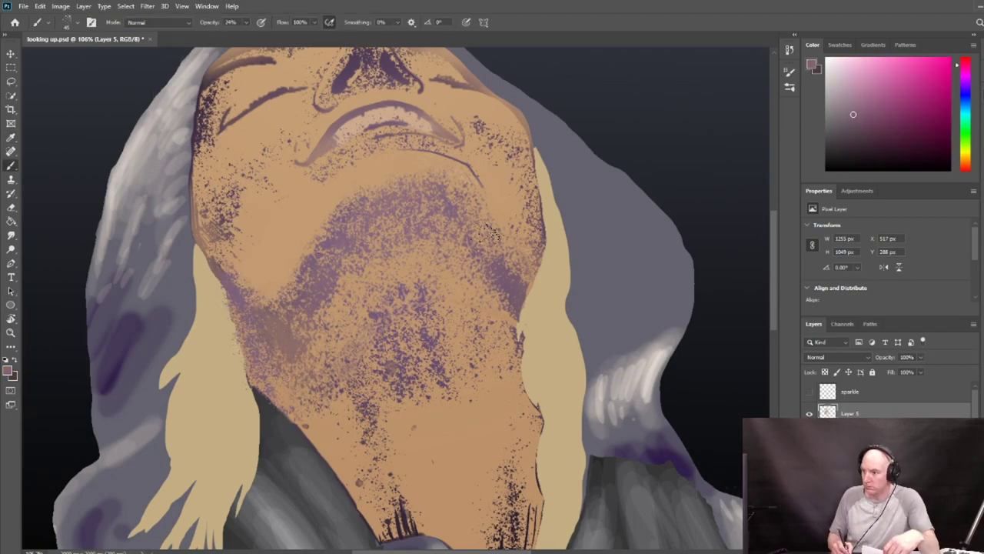
{"action": "left_click_drag", "start_coordinate": [294, 271], "coordinate": [235, 279]}
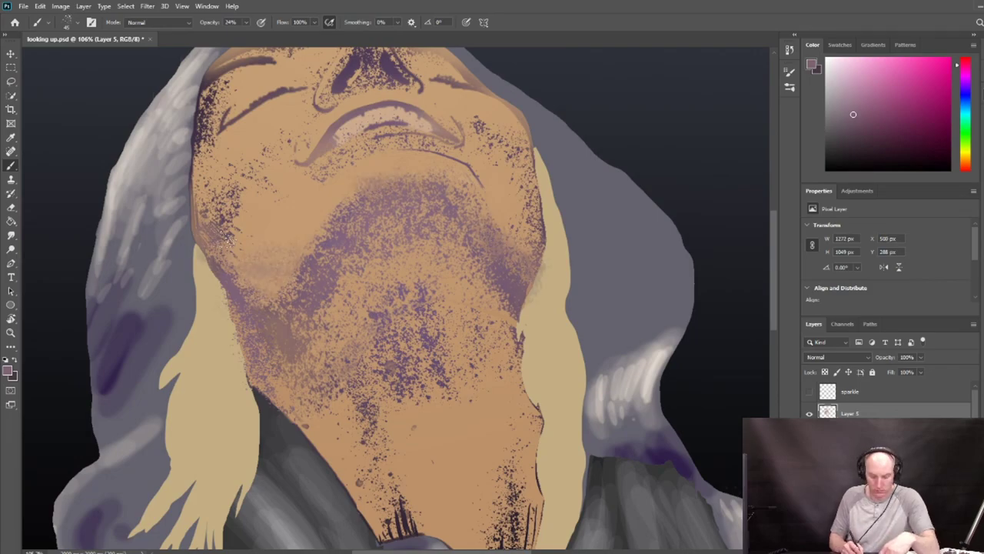
{"action": "mouse_move", "coordinate": [497, 375]}
{"action": "left_mouse_down"}
{"action": "mouse_move", "coordinate": [478, 307]}
{"action": "mouse_move", "coordinate": [499, 372]}
{"action": "mouse_move", "coordinate": [414, 342]}
{"action": "mouse_move", "coordinate": [443, 440]}
{"action": "left_mouse_up"}
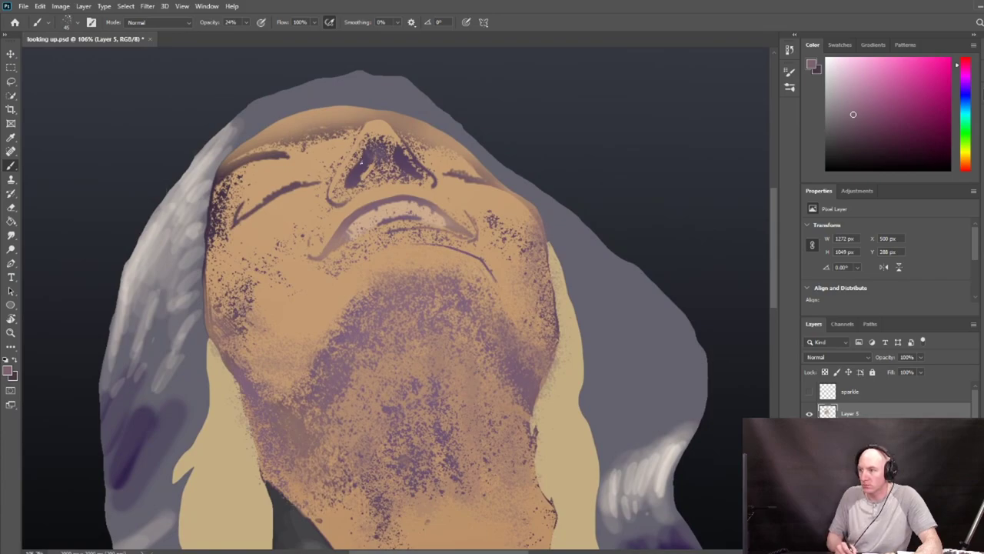
Show the Layer 2 ink, rain and hair-light layers together to check the whole figure.
{"action": "left_click", "coordinate": [809, 391]}
{"action": "scroll", "coordinate": [385, 300], "scroll_direction": "down", "scroll_amount": 5}
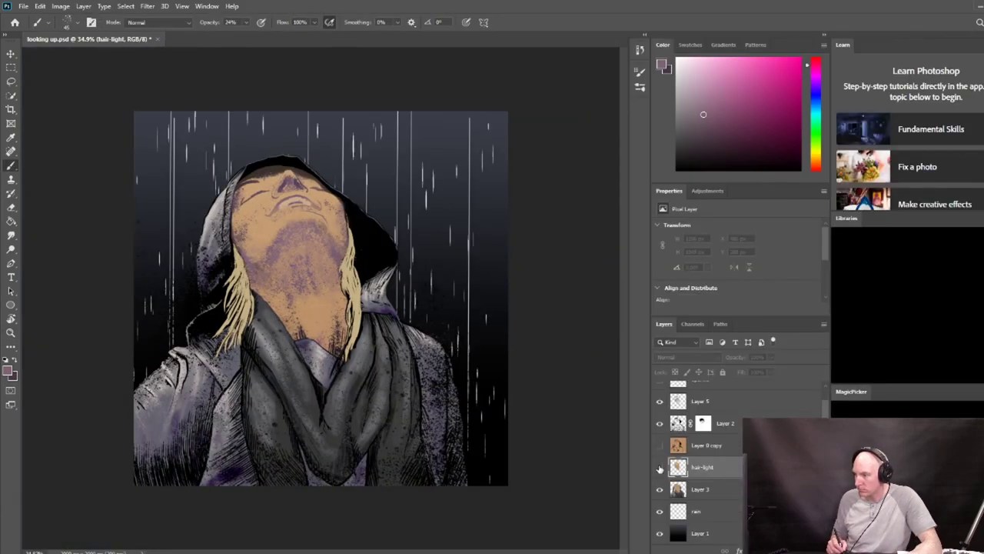
{"action": "left_click", "coordinate": [659, 468]}
{"action": "scroll", "coordinate": [319, 279], "scroll_direction": "up", "scroll_amount": 5}
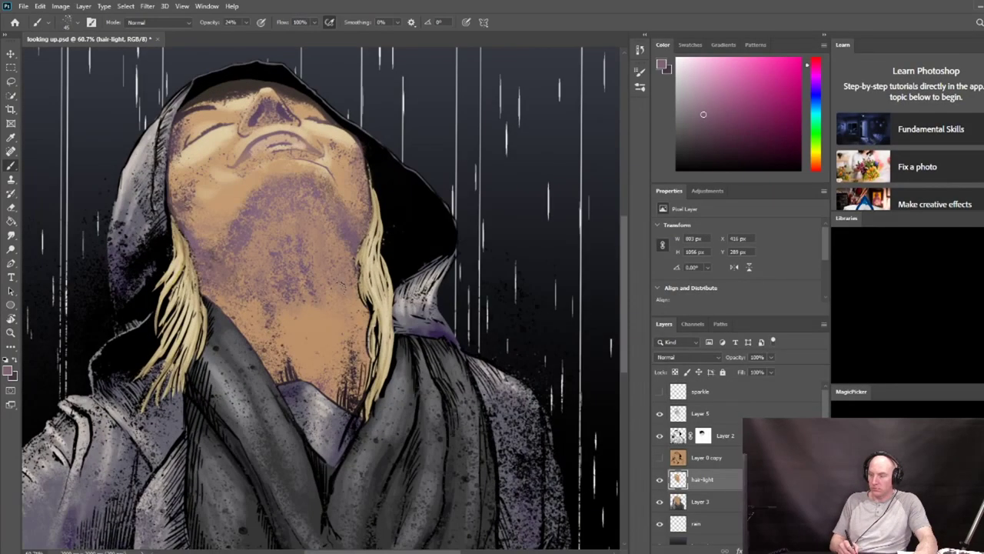
Try to lasso the area under the chin on Layer 2 and warp it.
{"action": "key", "text": "l"}
{"action": "left_click", "coordinate": [253, 185], "text": "ctrl"}
{"action": "left_click_drag", "start_coordinate": [659, 523], "coordinate": [659, 479]}
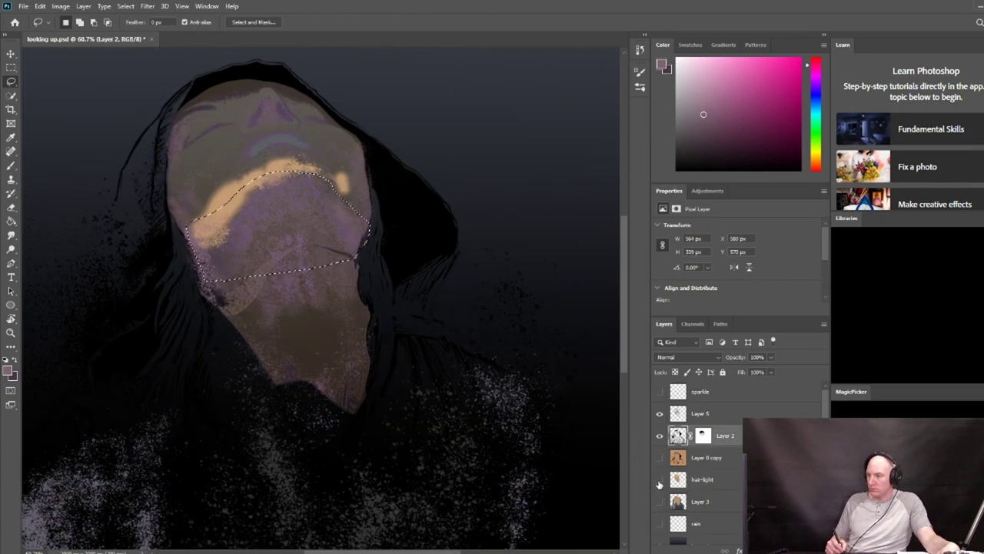
{"action": "left_click", "coordinate": [658, 413]}
{"action": "left_click", "coordinate": [659, 479]}
{"action": "left_click", "coordinate": [658, 499]}
{"action": "key", "text": "ctrl+t"}
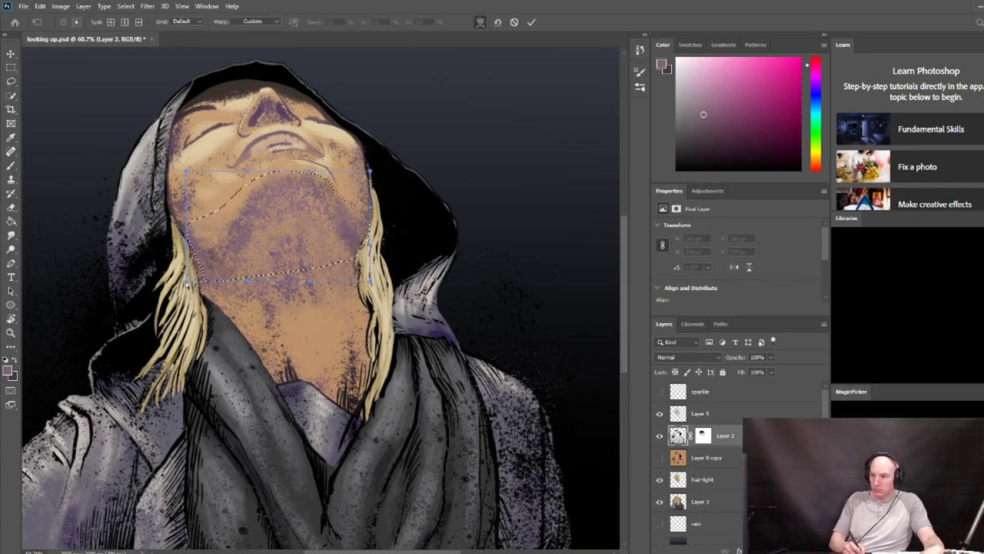
{"action": "key", "text": "Return"}
Hide the Layer 2 ink, make Layer 5 active and clear the selection.
{"action": "left_click", "coordinate": [658, 435]}
{"action": "left_click", "coordinate": [698, 416]}
{"action": "key", "text": "ctrl+d"}
{"action": "key", "text": "m"}
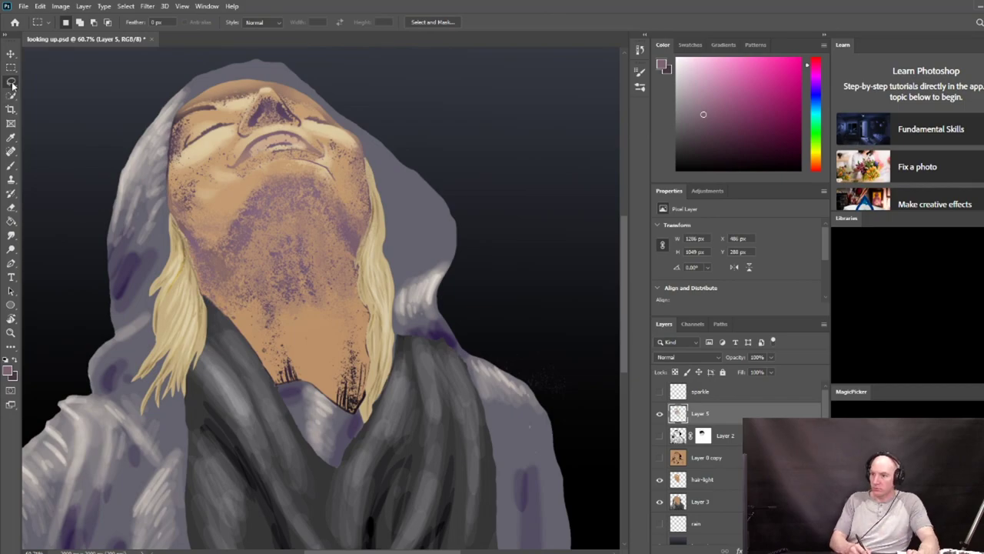
Lasso the purple shadow under the chin on Layer 5, warp its outline along the jaw, and deselect it.
{"action": "left_click", "coordinate": [12, 83]}
{"action": "left_click_drag", "start_coordinate": [184, 225], "coordinate": [185, 228]}
{"action": "left_click", "coordinate": [40, 6]}
{"action": "left_click", "coordinate": [204, 362]}
{"action": "left_click_drag", "start_coordinate": [187, 291], "coordinate": [180, 286]}
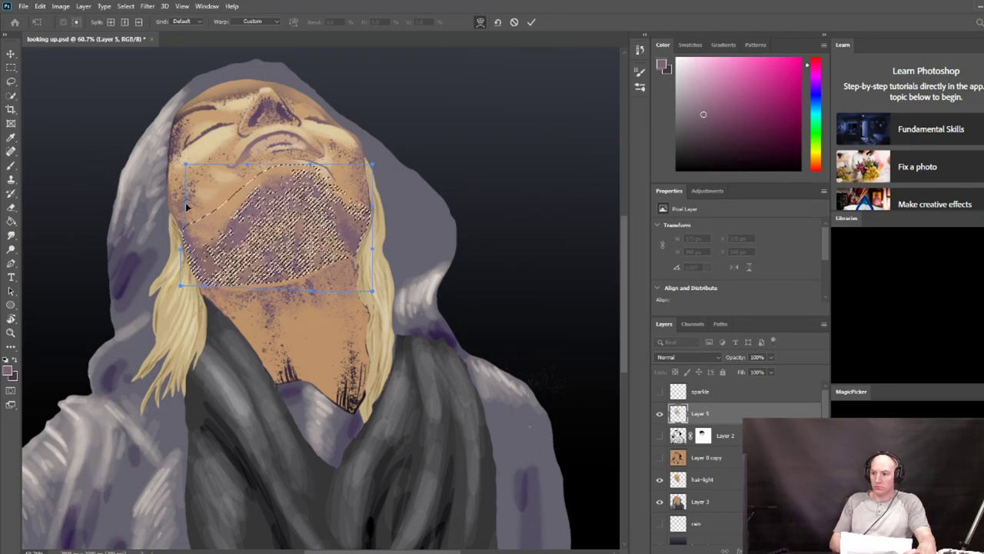
{"action": "left_click_drag", "start_coordinate": [372, 291], "coordinate": [376, 281]}
{"action": "key", "text": "Return"}
{"action": "key", "text": "m"}
{"action": "left_click", "coordinate": [280, 331]}
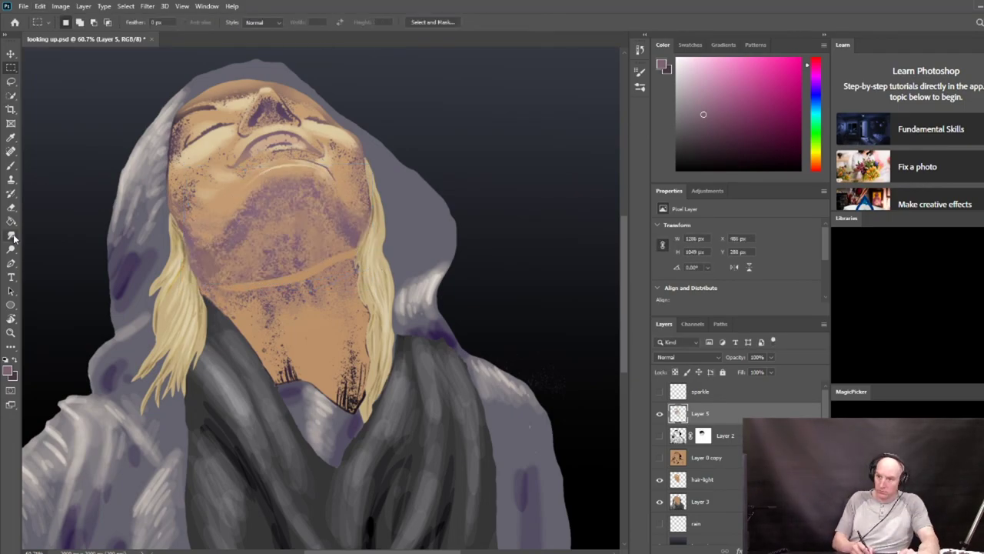
Fill the bare band across the neck with cloned texture and sampled mauve brushwork, and set the brush mode to Clear.
{"action": "key", "text": "s"}
{"action": "left_click", "coordinate": [11, 166]}
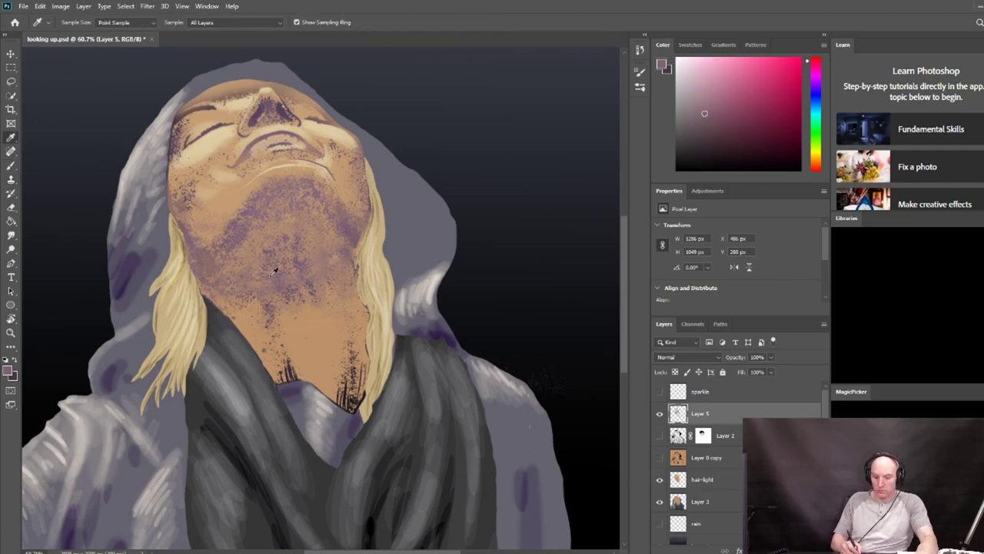
{"action": "left_click", "coordinate": [332, 262], "text": "alt"}
{"action": "left_click", "coordinate": [326, 265], "text": "alt"}
{"action": "left_click", "coordinate": [158, 23]}
{"action": "left_click", "coordinate": [138, 68]}
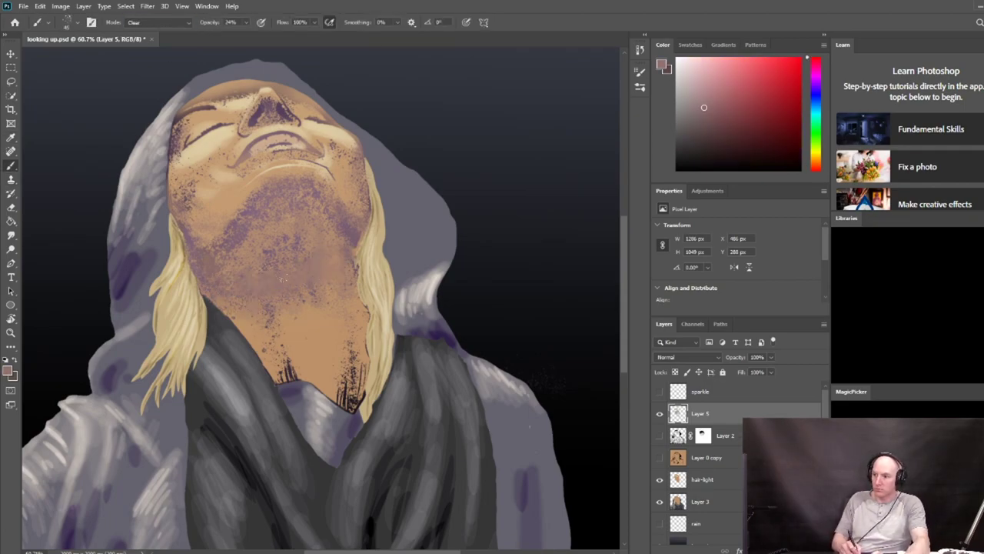
Toggle Layer 5 and Layer 3 to compare them, leaving Layer 5 hidden and Layer 3 active.
{"action": "left_click", "coordinate": [659, 413]}
{"action": "left_click", "coordinate": [660, 414]}
{"action": "left_click", "coordinate": [660, 414]}
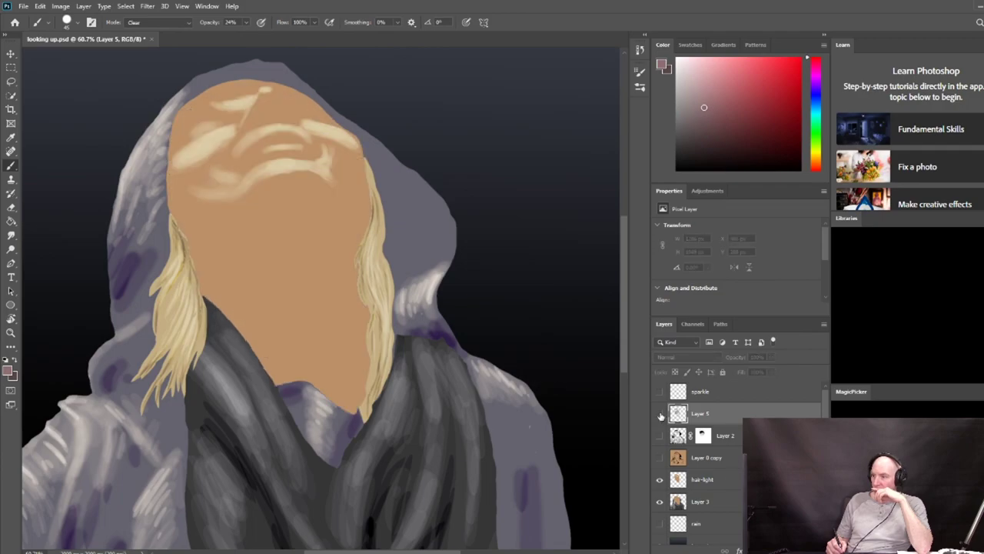
{"action": "left_click", "coordinate": [701, 502]}
{"action": "left_click", "coordinate": [659, 501]}
{"action": "left_click", "coordinate": [659, 501]}
{"action": "left_click", "coordinate": [678, 502], "text": "ctrl"}
{"action": "left_click", "coordinate": [11, 68]}
{"action": "left_click", "coordinate": [125, 6]}
{"action": "left_click", "coordinate": [288, 254]}
Hide the hair-light layer and select the tan skin area on Layer 3, subtracting the hair with Quick Selection.
{"action": "left_click", "coordinate": [660, 480]}
{"action": "left_click", "coordinate": [66, 81]}
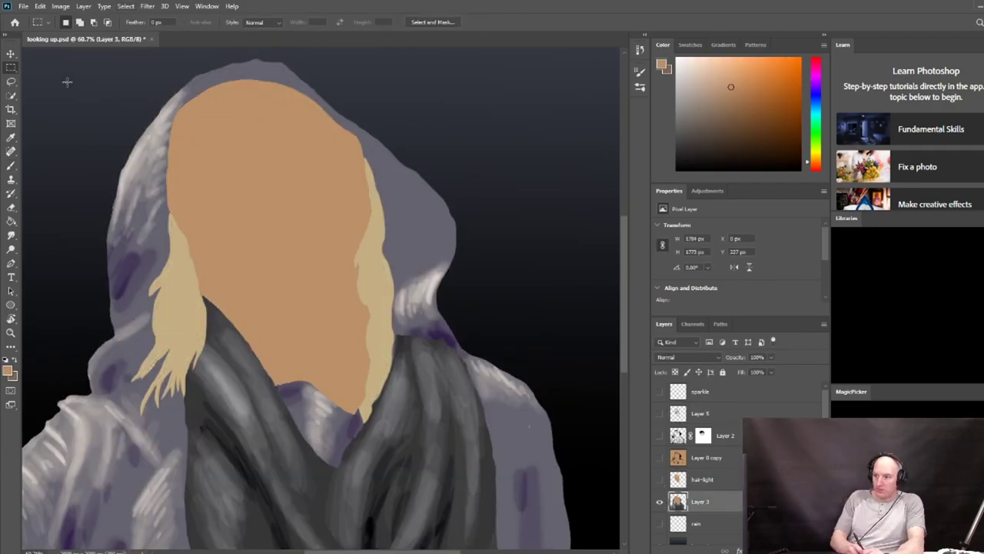
{"action": "left_click", "coordinate": [125, 7]}
{"action": "left_click", "coordinate": [543, 121]}
{"action": "left_click", "coordinate": [12, 97]}
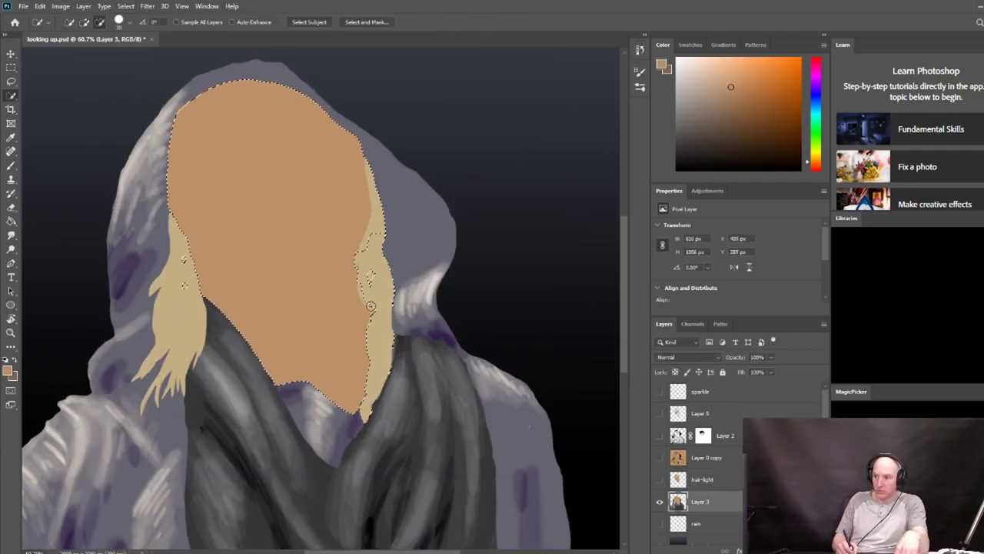
Show and activate Layer 5, sample its mauve, and brush shading inside the skin selection at the left side of the neck.
{"action": "left_click", "coordinate": [659, 413]}
{"action": "left_click", "coordinate": [726, 414]}
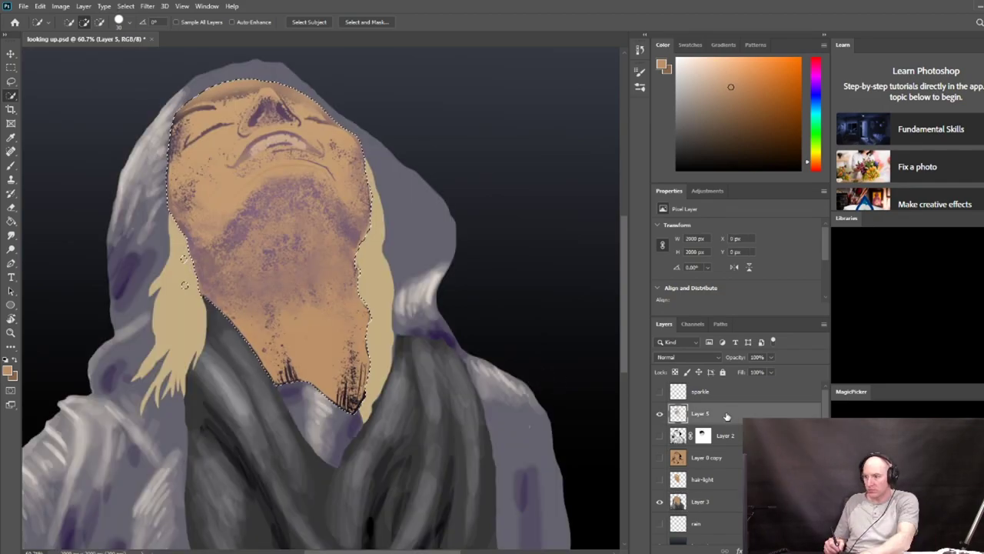
{"action": "scroll", "coordinate": [231, 231], "scroll_direction": "up", "scroll_amount": 5}
{"action": "left_click", "coordinate": [10, 138]}
{"action": "left_click", "coordinate": [358, 129]}
{"action": "key", "text": "b"}
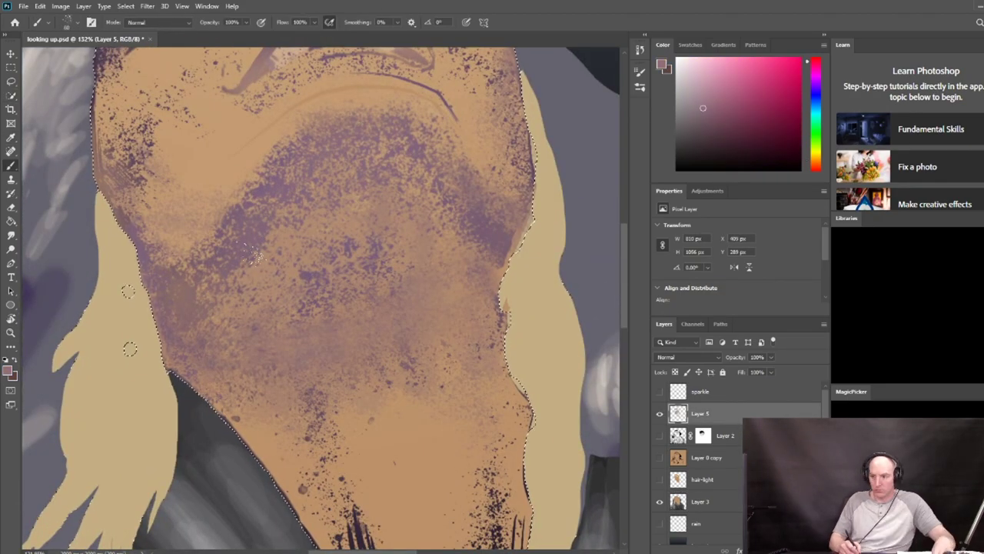
{"action": "left_click", "coordinate": [173, 295], "text": "alt"}
{"action": "left_click_drag", "start_coordinate": [160, 296], "coordinate": [187, 341]}
Clear the stray spots over the hair beside the neck and remove them from the skin selection.
{"action": "key", "text": "w"}
{"action": "key", "text": "b"}
{"action": "key", "text": "grave"}
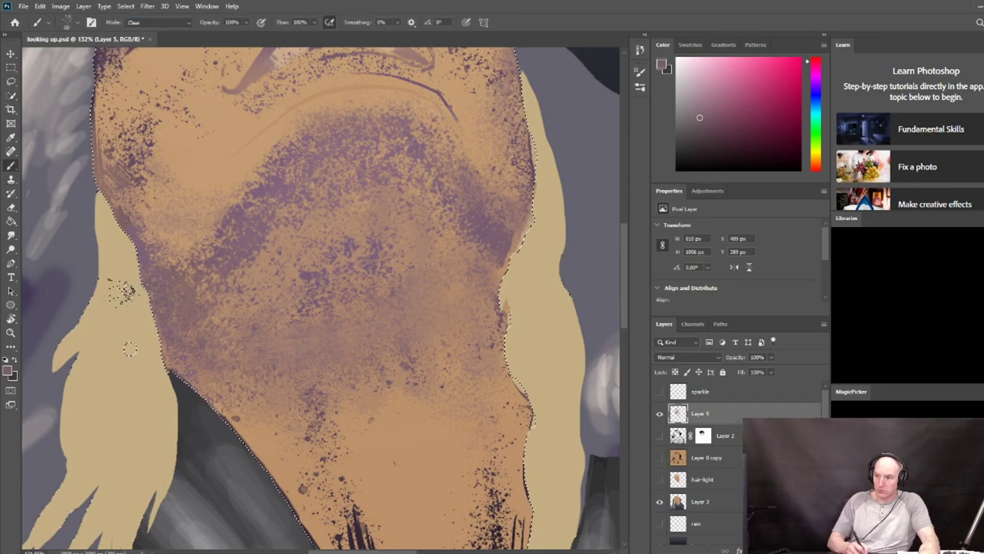
{"action": "left_click_drag", "start_coordinate": [123, 292], "coordinate": [128, 297]}
{"action": "key", "text": "l"}
{"action": "left_click_drag", "start_coordinate": [115, 338], "coordinate": [117, 344]}
{"action": "left_click_drag", "start_coordinate": [132, 439], "coordinate": [161, 369]}
{"action": "left_click_drag", "start_coordinate": [176, 249], "coordinate": [174, 372]}
Brush muted purple shading and fine hatching along the neck edges and under the chin within the selection.
{"action": "key", "text": "b"}
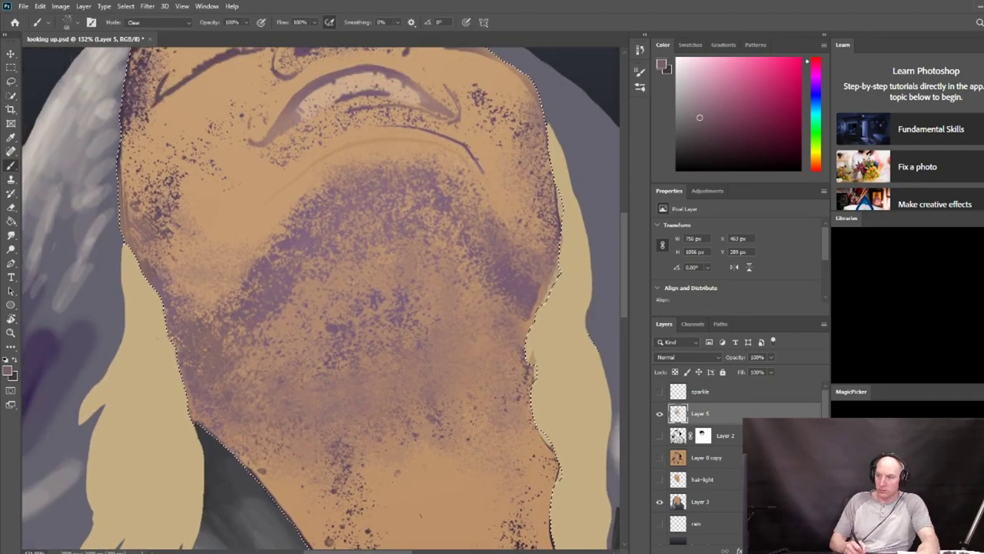
{"action": "key", "text": "alt+shift+n"}
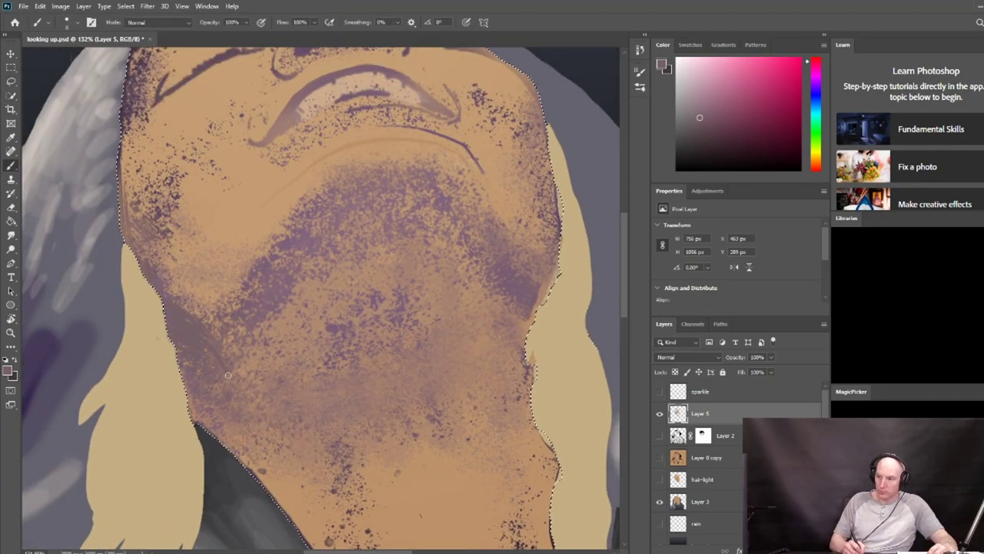
{"action": "key", "text": "alt+shift+r"}
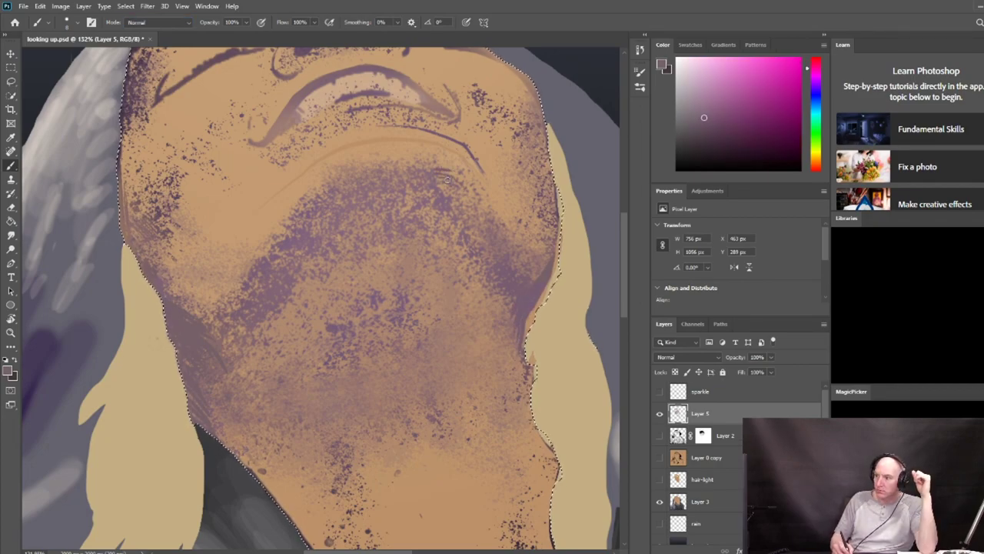
{"action": "scroll", "coordinate": [378, 311], "scroll_direction": "up", "scroll_amount": 3}
{"action": "scroll", "coordinate": [692, 468], "scroll_direction": "down", "scroll_amount": 1}
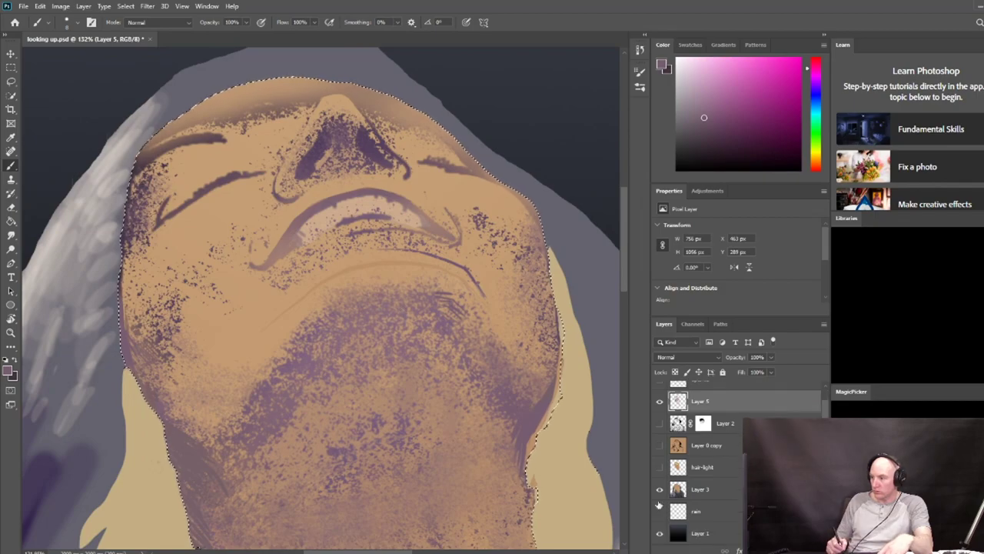
Hide Layer 3 and the background layers so that Layer 5 is isolated for retouching.
{"action": "left_click", "coordinate": [659, 467]}
{"action": "left_click", "coordinate": [659, 489]}
{"action": "key", "text": "z"}
{"action": "left_click_drag", "start_coordinate": [611, 462], "coordinate": [569, 462]}
{"action": "left_click", "coordinate": [659, 467]}
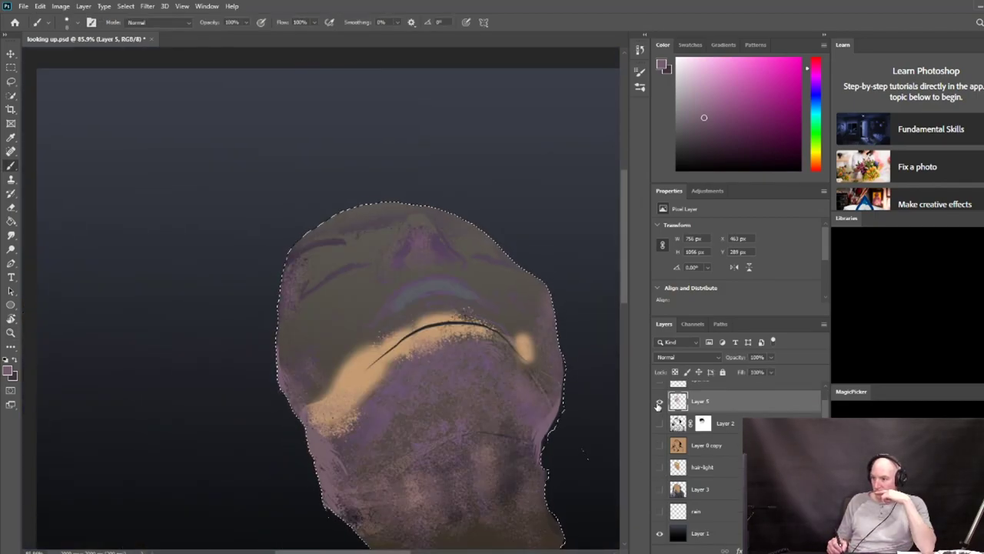
{"action": "scroll", "coordinate": [659, 408], "scroll_direction": "up", "scroll_amount": 1}
Sample the tan skin tone and retouch the jaw beside the chin on Layer 5 with the Brush and Clone Stamp.
{"action": "left_click_drag", "start_coordinate": [509, 357], "coordinate": [569, 356]}
{"action": "left_click", "coordinate": [205, 366], "text": "alt"}
{"action": "key", "text": "b"}
{"action": "mouse_move", "coordinate": [205, 366]}
{"action": "left_mouse_down"}
{"action": "mouse_move", "coordinate": [309, 298]}
{"action": "mouse_move", "coordinate": [457, 290]}
{"action": "mouse_move", "coordinate": [531, 338]}
{"action": "left_mouse_up"}
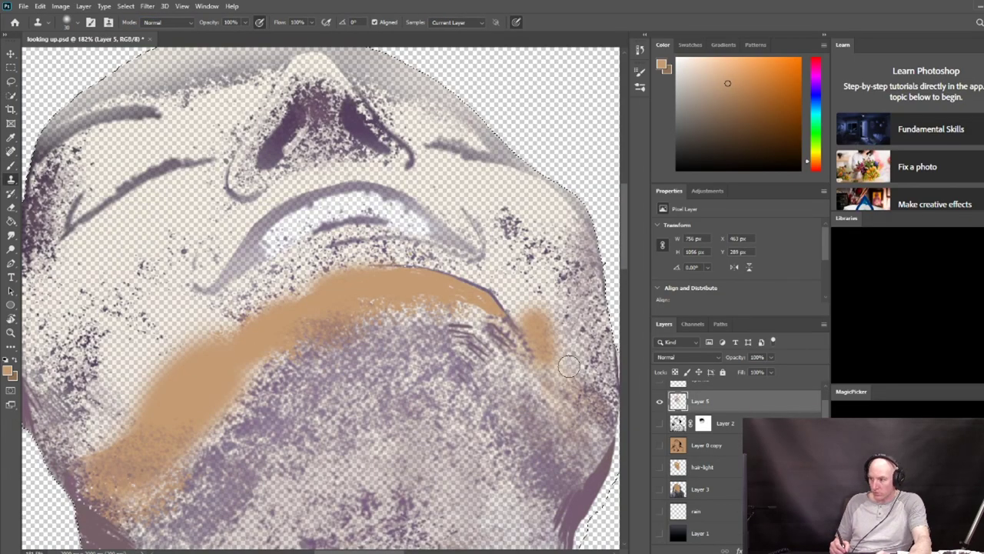
{"action": "left_click_drag", "start_coordinate": [569, 366], "coordinate": [581, 419]}
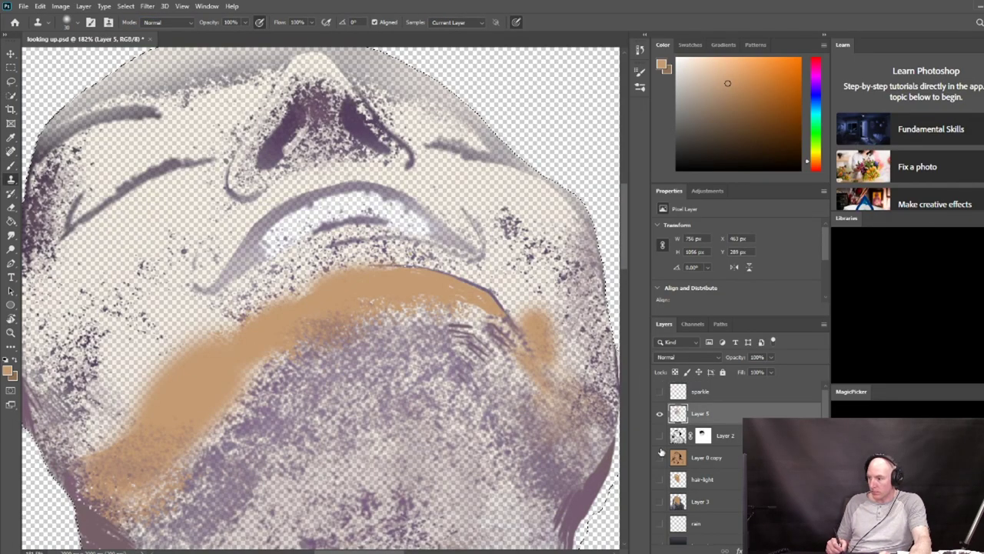
Toggle Layer 2, Layer 3 and hair-light to compare them, leaving only hair-light visible beneath Layer 5.
{"action": "left_click_drag", "start_coordinate": [380, 357], "coordinate": [320, 357]}
{"action": "left_click", "coordinate": [659, 435]}
{"action": "left_click", "coordinate": [658, 501]}
{"action": "left_click", "coordinate": [659, 479]}
{"action": "left_click", "coordinate": [659, 501]}
{"action": "left_click", "coordinate": [658, 435]}
{"action": "left_click", "coordinate": [660, 470]}
{"action": "left_click", "coordinate": [660, 467]}
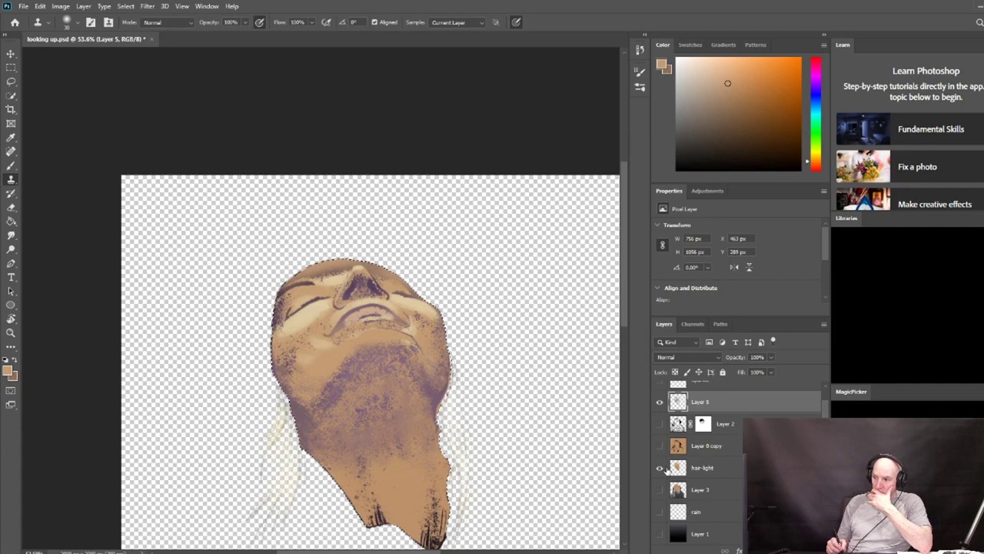
Select the hair-light layer together with Layer 5 and merge them into one layer.
{"action": "left_click_drag", "start_coordinate": [425, 430], "coordinate": [470, 431]}
{"action": "left_click", "coordinate": [739, 467]}
{"action": "key", "text": "z"}
{"action": "left_click", "coordinate": [738, 446]}
{"action": "left_click", "coordinate": [738, 468]}
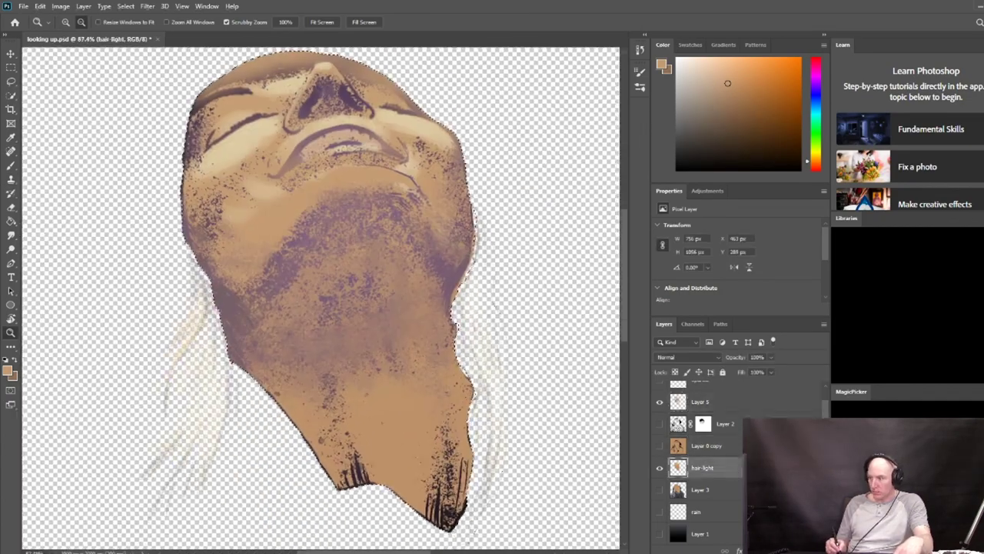
{"action": "left_click", "coordinate": [761, 402], "text": "ctrl"}
{"action": "key", "text": "ctrl+e"}
Sample the cream highlight colour from the face and brush a highlight along the chin below the mouth.
{"action": "key", "text": "i"}
{"action": "left_click", "coordinate": [422, 126]}
{"action": "key", "text": "b"}
{"action": "key", "text": "s"}
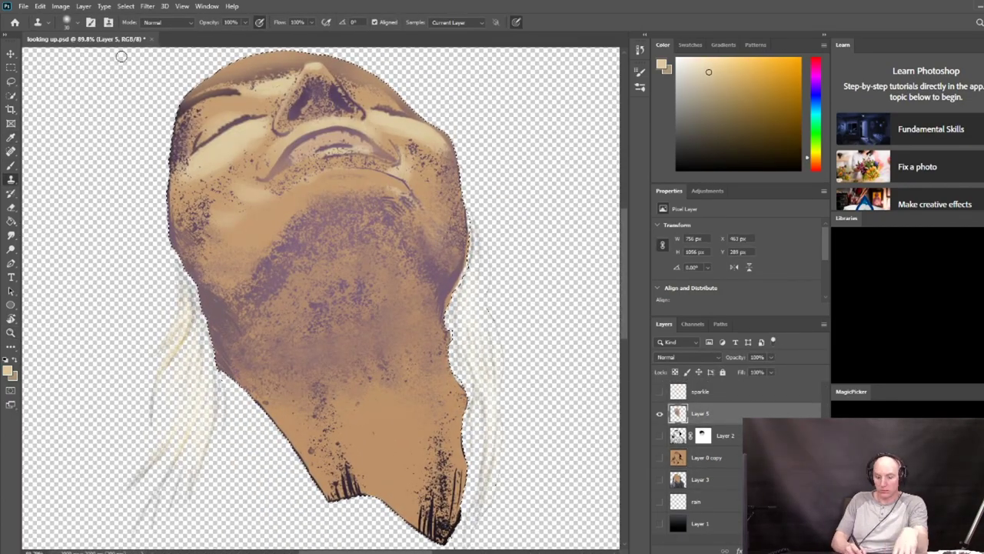
{"action": "key", "text": "b"}
{"action": "mouse_move", "coordinate": [239, 441]}
{"action": "left_mouse_down"}
{"action": "mouse_move", "coordinate": [316, 233]}
{"action": "mouse_move", "coordinate": [185, 300]}
{"action": "left_mouse_up"}
{"action": "left_click_drag", "start_coordinate": [330, 197], "coordinate": [320, 179]}
{"action": "left_click_drag", "start_coordinate": [315, 188], "coordinate": [372, 182]}
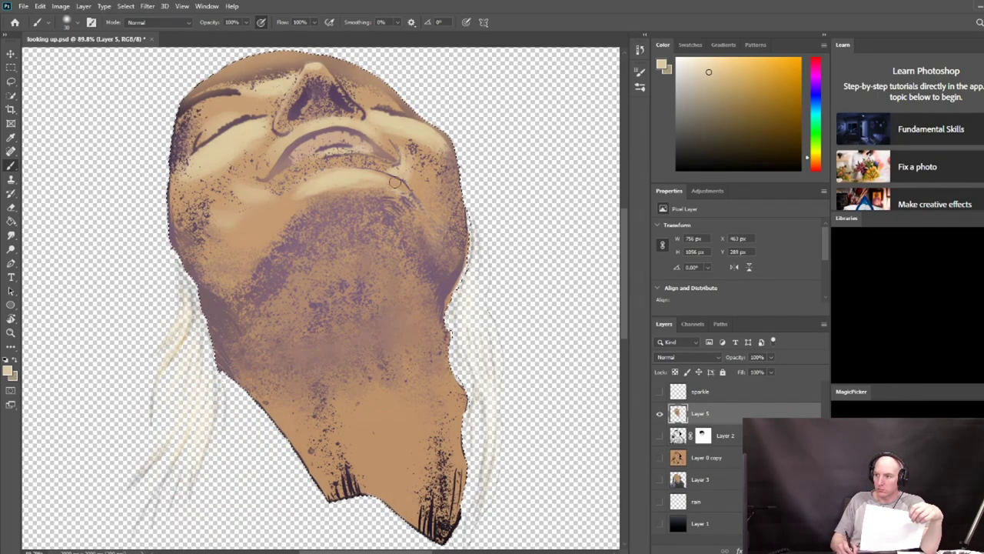
Blend the cheek with sampled tan and cream, and brighten the cheek and chin highlights using a lighter cream and smaller brush.
{"action": "left_click", "coordinate": [210, 158], "text": "alt"}
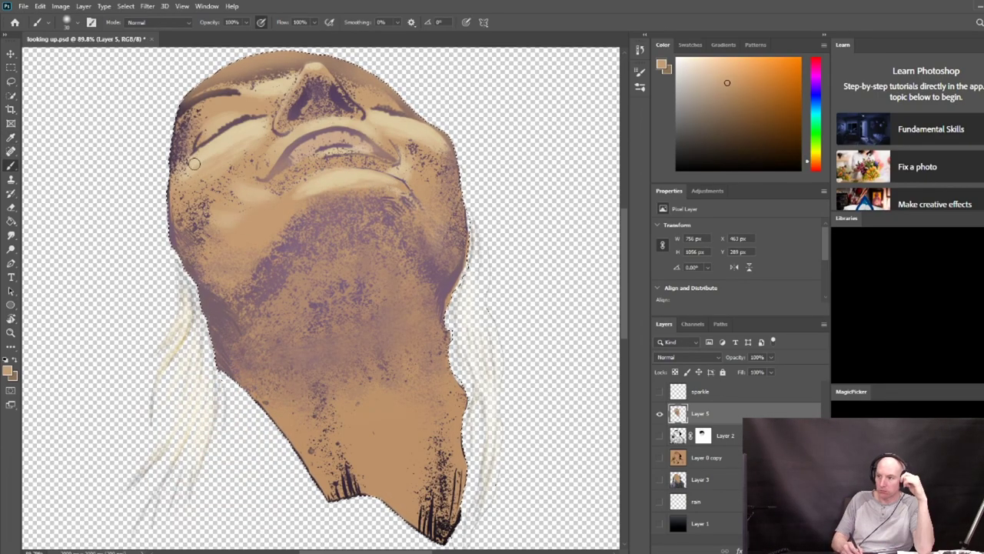
{"action": "left_click", "coordinate": [325, 188], "text": "alt"}
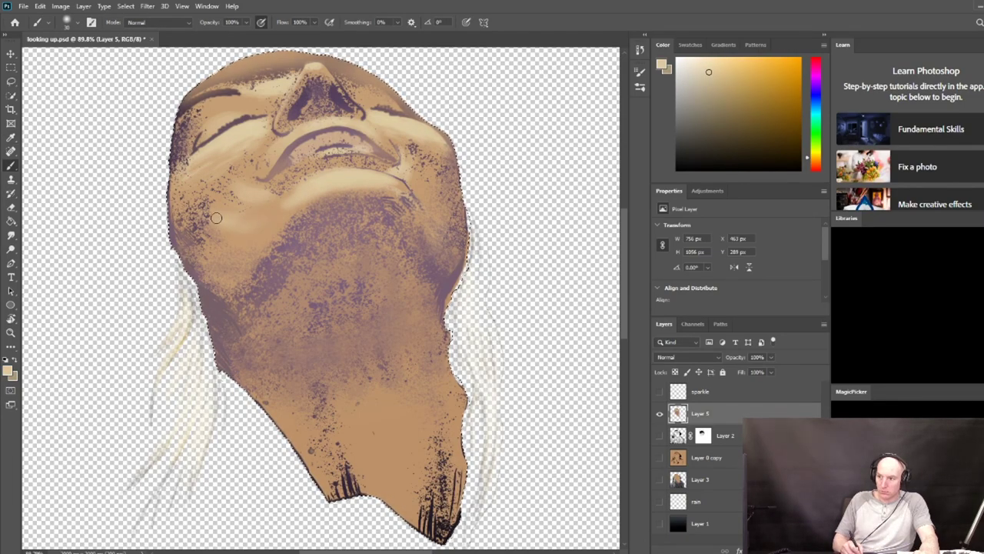
{"action": "left_click", "coordinate": [705, 70]}
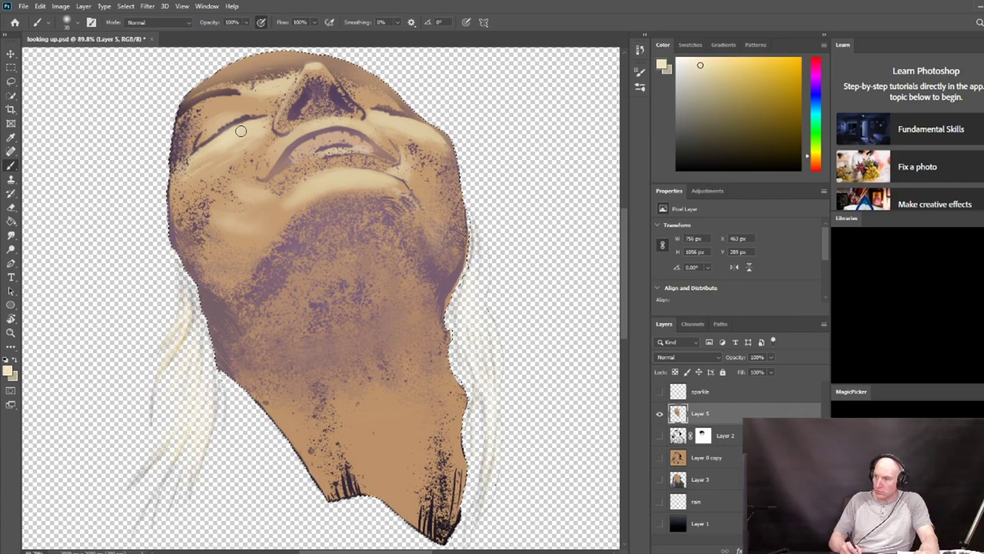
{"action": "key", "text": "bracketleft"}
{"action": "key", "text": "bracketleft"}
{"action": "key", "text": "bracketleft"}
{"action": "left_click_drag", "start_coordinate": [354, 177], "coordinate": [405, 188]}
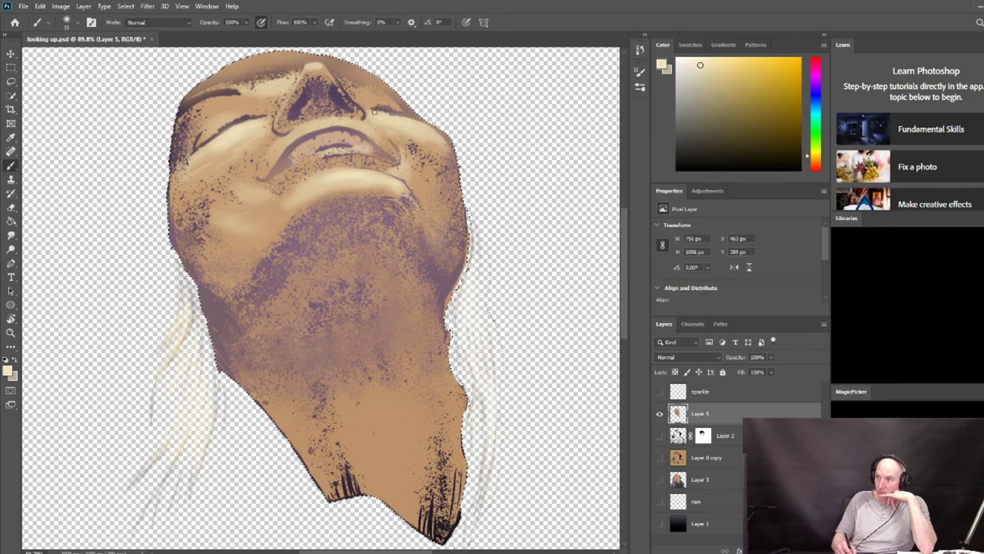
Dock the MagicPicker panel in the same group as the Color, Swatches, Gradients and Patterns panels.
{"action": "left_click", "coordinate": [738, 147]}
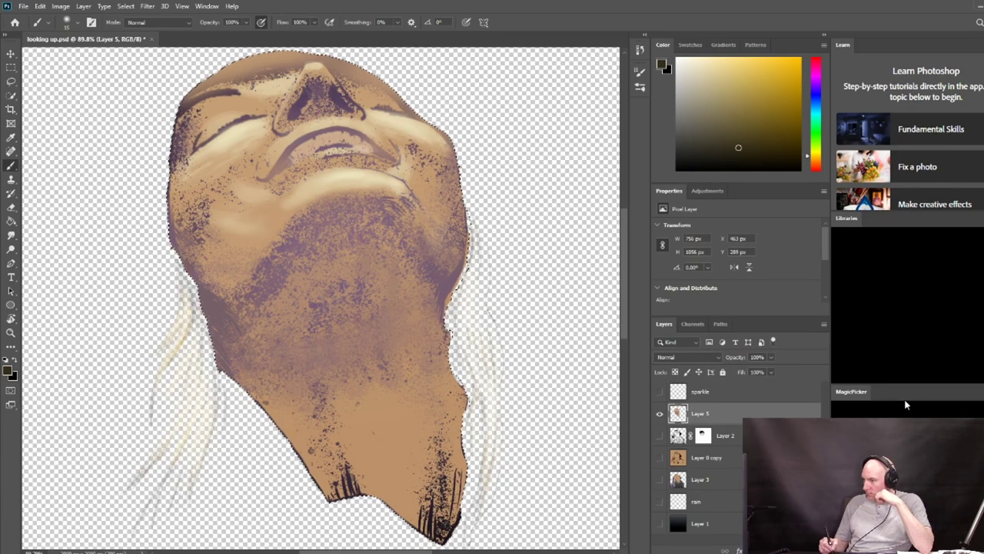
{"action": "left_click_drag", "start_coordinate": [906, 405], "coordinate": [845, 46]}
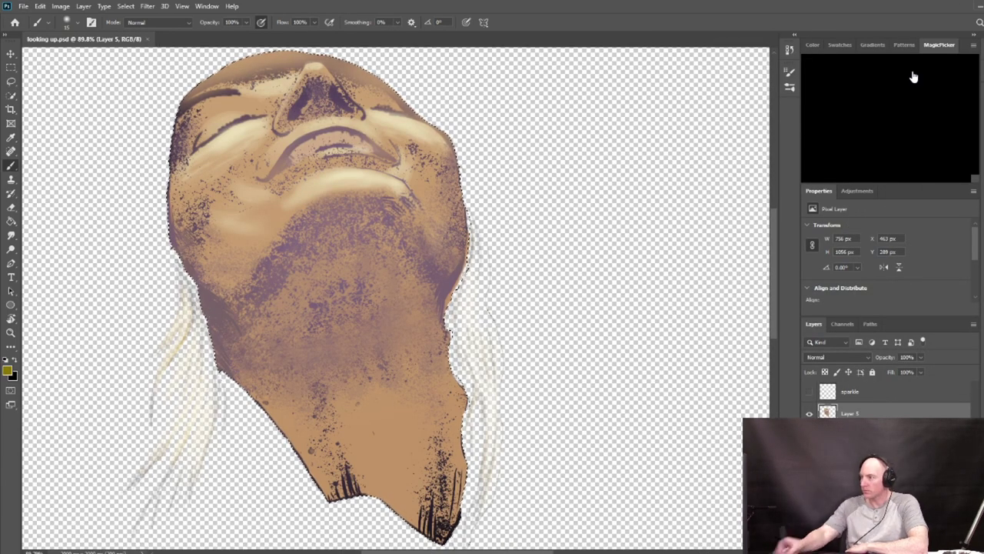
{"action": "left_click", "coordinate": [833, 99]}
{"action": "left_click_drag", "start_coordinate": [443, 216], "coordinate": [414, 277]}
{"action": "key", "text": "ctrl+z"}
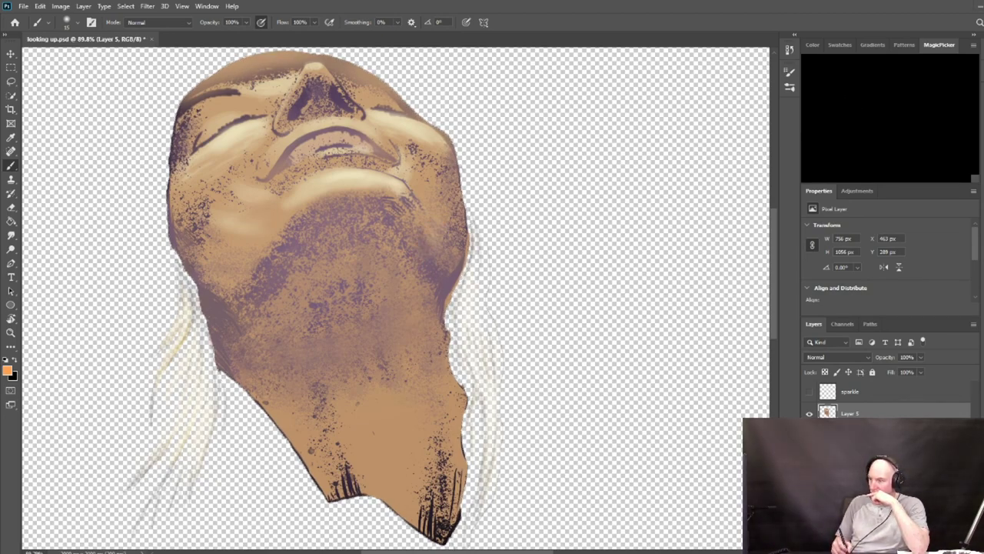
{"action": "key", "text": "ctrl+h"}
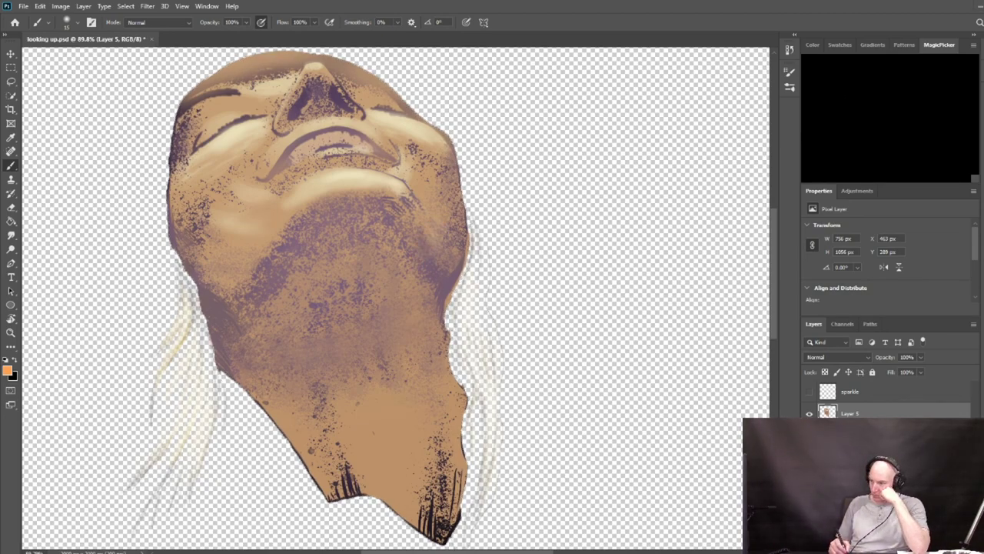
Choose a muted pinkish-tan skin colour and blend it over the stippled shading of the middle and lower neck with a textured brush.
{"action": "left_click", "coordinate": [839, 101]}
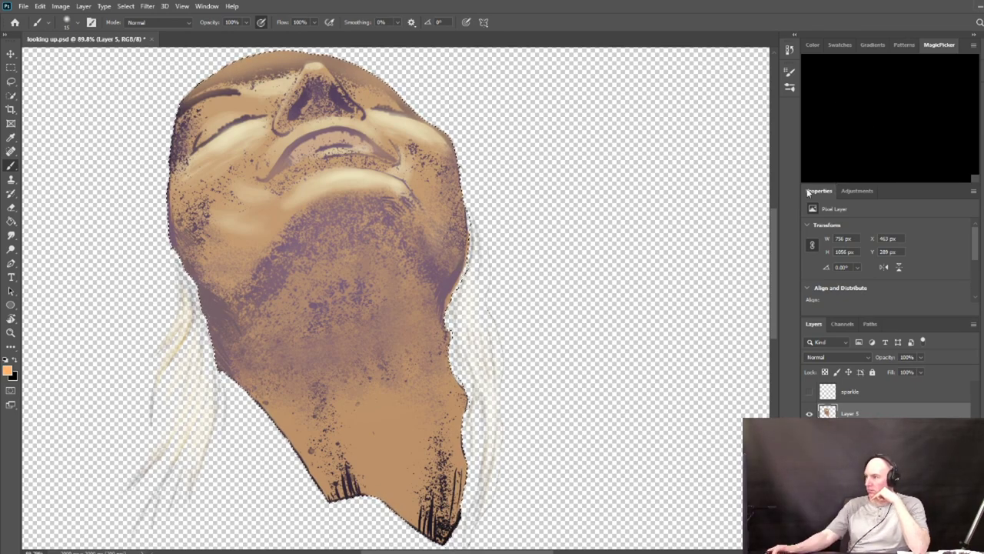
{"action": "left_click_drag", "start_coordinate": [842, 119], "coordinate": [912, 87]}
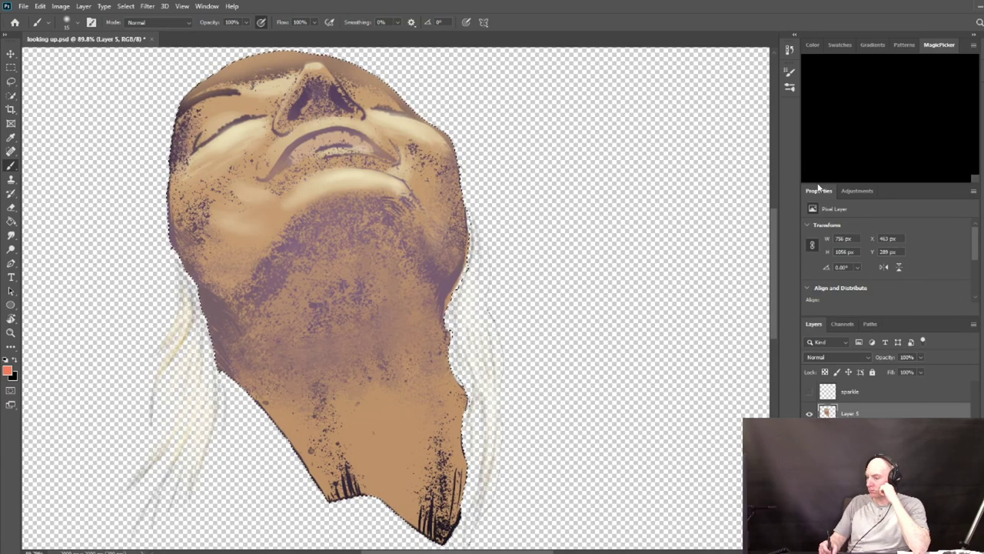
{"action": "left_click", "coordinate": [406, 383], "text": "alt"}
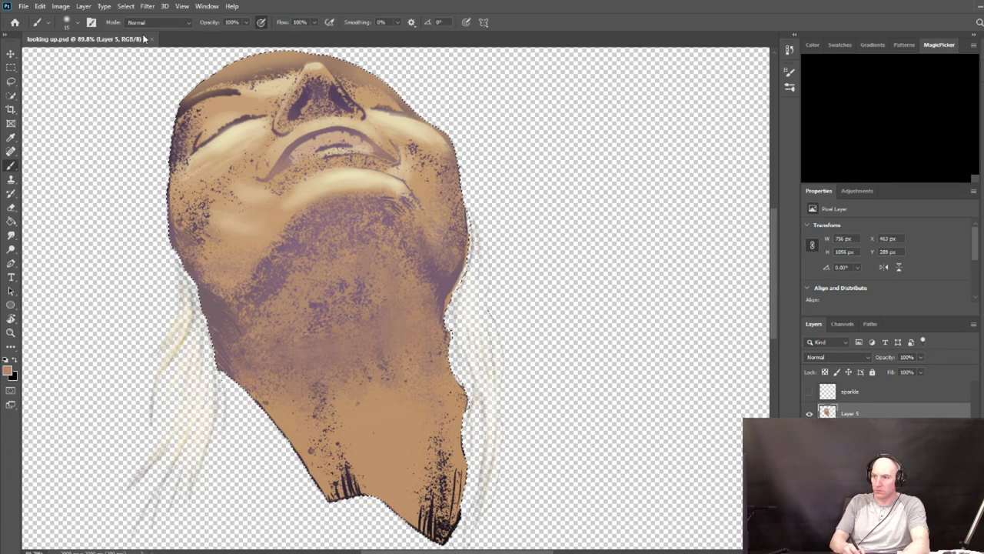
{"action": "key", "text": "."}
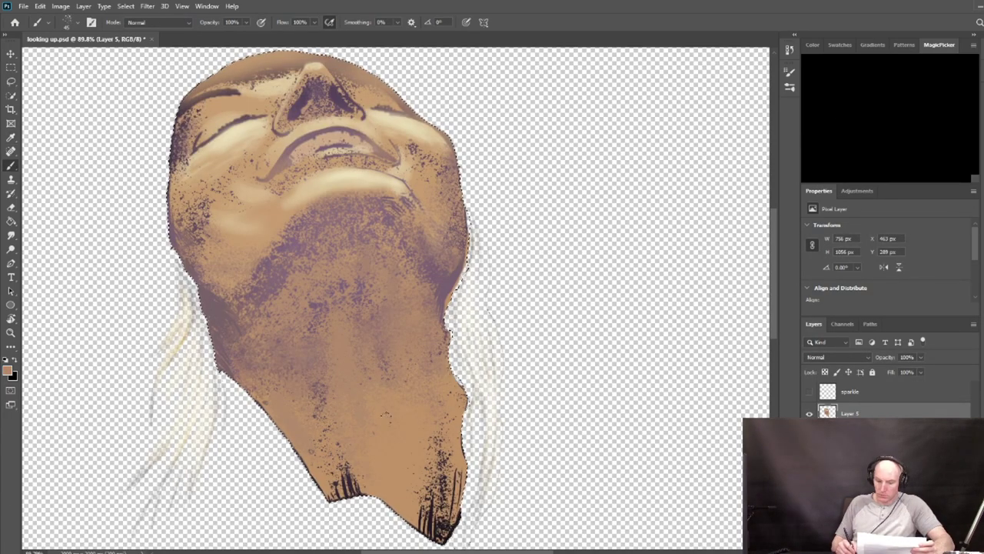
Deselect and erase the stray hair strokes beside the neck and jaw on Layer 5, using a smaller brush in Clear mode.
{"action": "key", "text": "ctrl+d"}
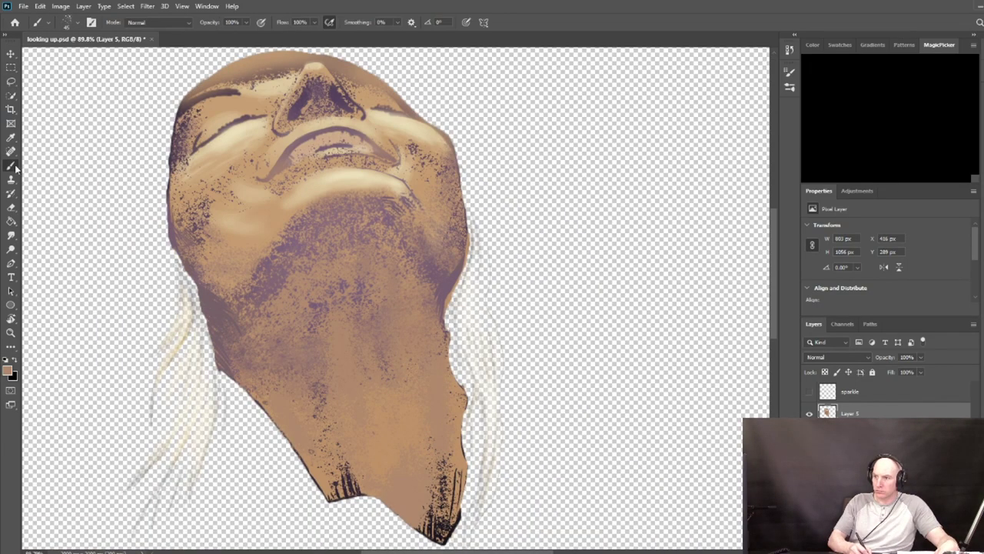
{"action": "mouse_move", "coordinate": [438, 308]}
{"action": "left_mouse_down"}
{"action": "mouse_move", "coordinate": [464, 435]}
{"action": "mouse_move", "coordinate": [483, 465]}
{"action": "mouse_move", "coordinate": [471, 342]}
{"action": "mouse_move", "coordinate": [480, 536]}
{"action": "left_mouse_up"}
{"action": "key", "text": "shift+alt+r"}
{"action": "key", "text": "["}
{"action": "key", "text": "["}
{"action": "key", "text": "["}
{"action": "key", "text": "["}
{"action": "left_click_drag", "start_coordinate": [475, 228], "coordinate": [471, 266]}
Return the brush to Normal mode and fill out the neck's right edge with the pinkish-tan skin colour.
{"action": "key", "text": "shift+alt+n"}
{"action": "left_click_drag", "start_coordinate": [461, 421], "coordinate": [464, 447]}
{"action": "left_click_drag", "start_coordinate": [460, 378], "coordinate": [464, 432]}
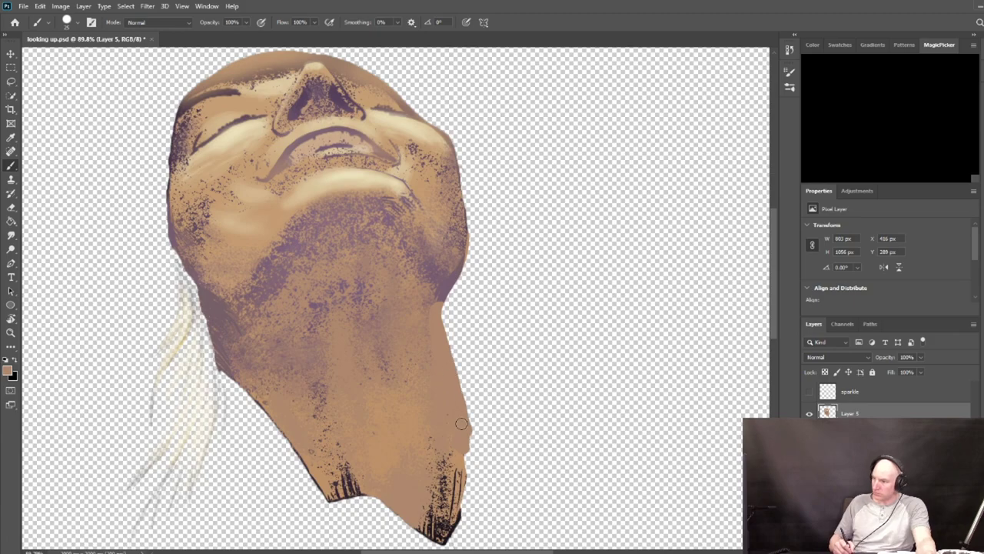
Show the other layers again, sample the scarf's dark grey and paint the scarf's inner edge beside the hair on Layer 3.
{"action": "left_click", "coordinate": [809, 413], "text": "alt"}
{"action": "scroll", "coordinate": [531, 391], "scroll_direction": "down", "scroll_amount": 5}
{"action": "left_click_drag", "start_coordinate": [502, 324], "coordinate": [439, 415]}
{"action": "key", "text": "i"}
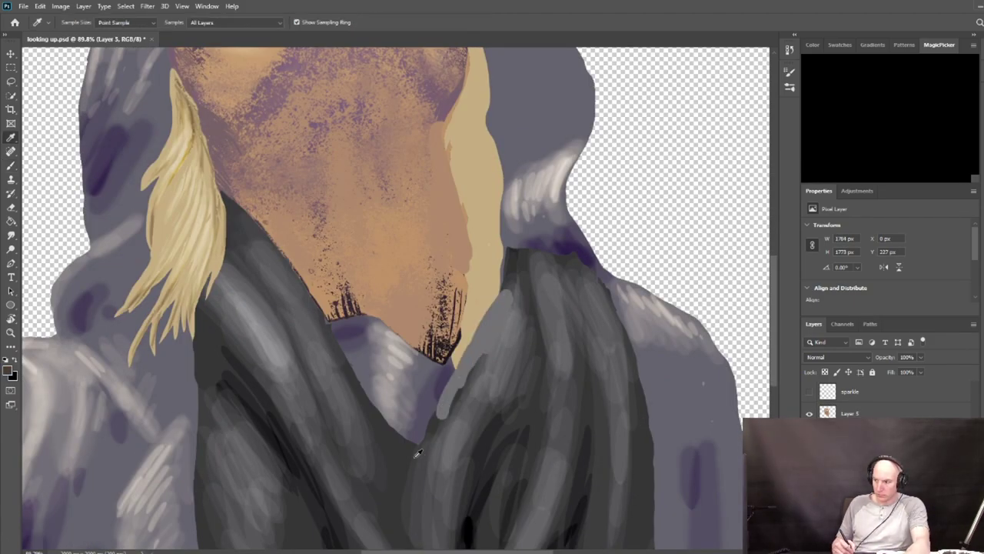
{"action": "key", "text": "b"}
{"action": "mouse_move", "coordinate": [498, 286]}
{"action": "left_mouse_down"}
{"action": "mouse_move", "coordinate": [433, 428]}
{"action": "mouse_move", "coordinate": [471, 363]}
{"action": "left_mouse_up"}
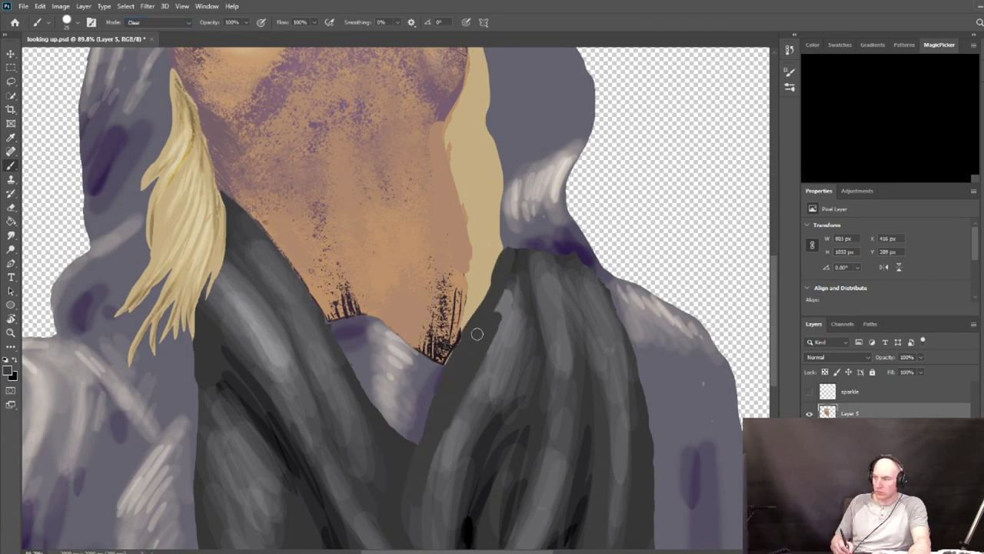
Paint the scarf's right fold on Layer 3 with a sampled lighter grey in Normal mode at 70% opacity.
{"action": "left_click", "coordinate": [478, 334], "text": "ctrl"}
{"action": "left_click", "coordinate": [187, 23]}
{"action": "left_click", "coordinate": [186, 30]}
{"action": "left_click", "coordinate": [504, 303], "text": "alt"}
{"action": "key", "text": "7"}
{"action": "mouse_move", "coordinate": [504, 284]}
{"action": "left_mouse_down"}
{"action": "mouse_move", "coordinate": [424, 487]}
{"action": "mouse_move", "coordinate": [508, 266]}
{"action": "left_mouse_up"}
{"action": "left_click_drag", "start_coordinate": [519, 357], "coordinate": [458, 492]}
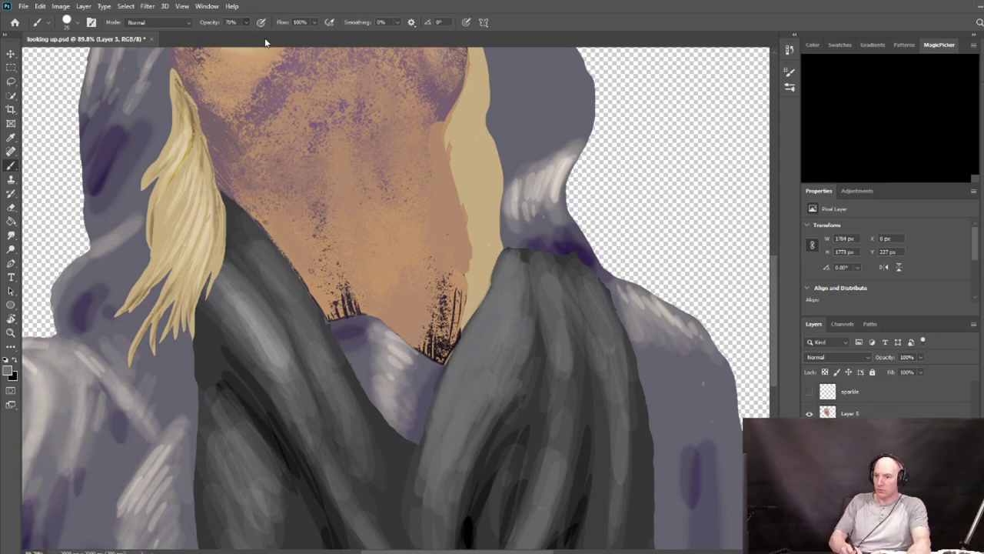
Soften the right scarf fold with faint lighter grey strokes at 17% brush opacity.
{"action": "key", "text": "1"}
{"action": "key", "text": "7"}
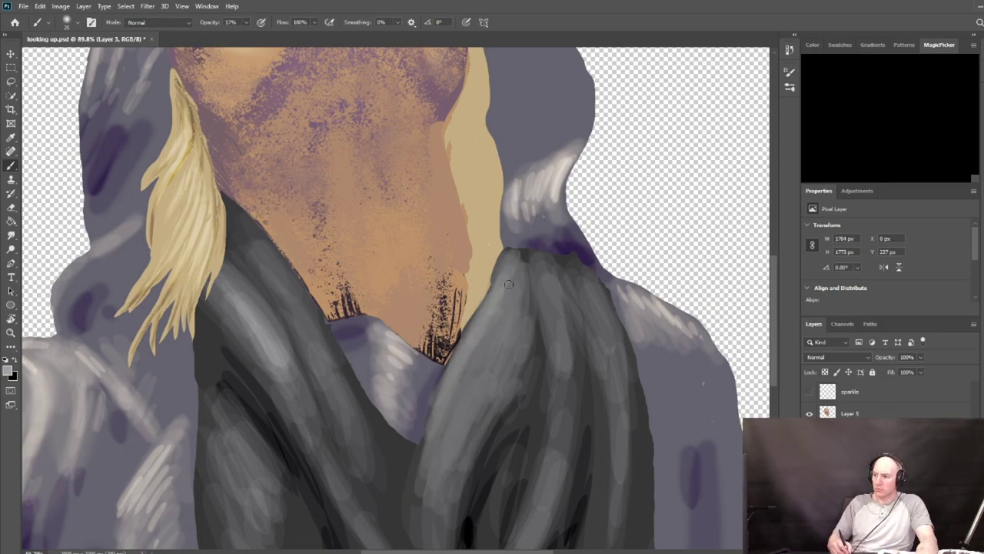
{"action": "left_click_drag", "start_coordinate": [508, 284], "coordinate": [505, 465]}
{"action": "left_click_drag", "start_coordinate": [458, 334], "coordinate": [468, 445]}
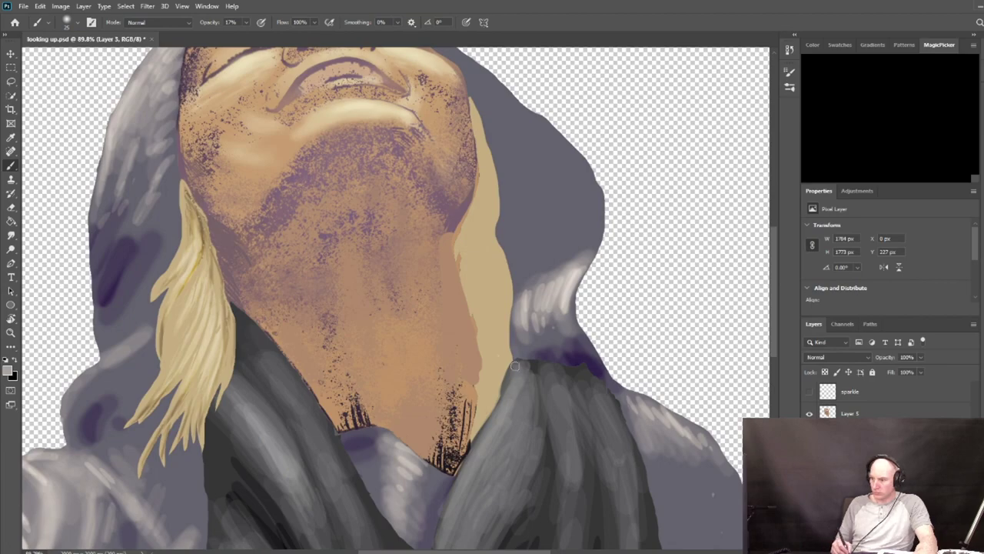
Clone the scarf's fold texture along its inner edge beside the hair and neck at 100% opacity.
{"action": "key", "text": "0"}
{"action": "key", "text": "s"}
{"action": "left_click", "coordinate": [542, 416], "text": "alt"}
{"action": "mouse_move", "coordinate": [510, 357]}
{"action": "left_mouse_down"}
{"action": "mouse_move", "coordinate": [551, 388]}
{"action": "mouse_move", "coordinate": [482, 397]}
{"action": "mouse_move", "coordinate": [459, 484]}
{"action": "left_mouse_up"}
Erase the dark lines at the base of the neck along the scarf on Layer 5 with the Brush in Clear mode.
{"action": "left_click", "coordinate": [850, 413]}
{"action": "left_click", "coordinate": [173, 23]}
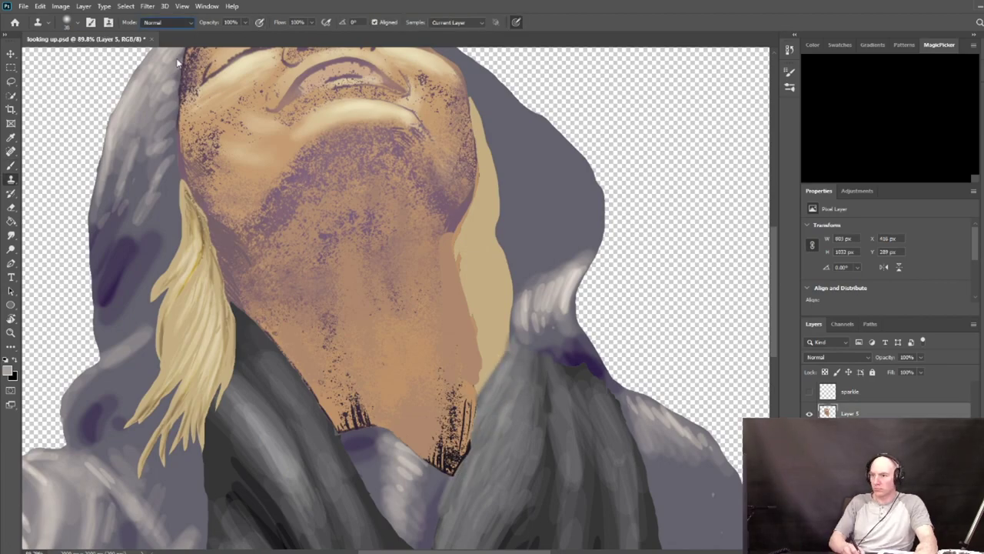
{"action": "left_click", "coordinate": [11, 166]}
{"action": "left_click", "coordinate": [173, 22]}
{"action": "left_click", "coordinate": [146, 63]}
{"action": "left_click_drag", "start_coordinate": [472, 417], "coordinate": [450, 473]}
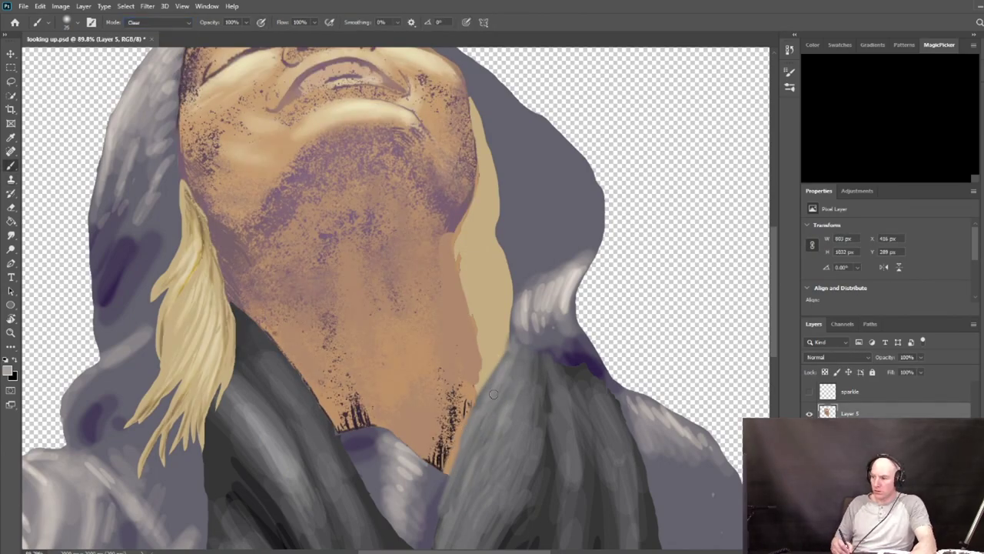
Set the brush back to Normal mode and paint the scarf edge against the neck with a sampled scarf grey.
{"action": "left_click", "coordinate": [173, 23]}
{"action": "left_click", "coordinate": [146, 33]}
{"action": "left_click", "coordinate": [532, 429], "text": "alt"}
{"action": "left_click_drag", "start_coordinate": [505, 369], "coordinate": [465, 436]}
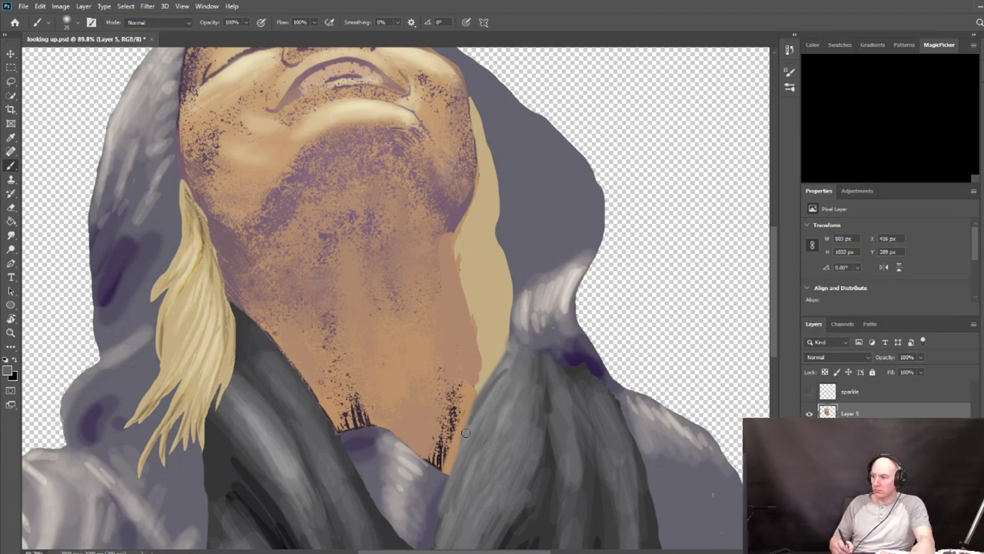
Hide Layer 5 and paint the scarf's inner edge from the hair down to the neck's base on Layer 3.
{"action": "left_click", "coordinate": [809, 413]}
{"action": "left_click", "coordinate": [850, 435]}
{"action": "left_click_drag", "start_coordinate": [507, 351], "coordinate": [445, 472]}
{"action": "scroll", "coordinate": [492, 432], "scroll_direction": "down", "scroll_amount": 4}
{"action": "scroll", "coordinate": [492, 412], "scroll_direction": "down", "scroll_amount": 2}
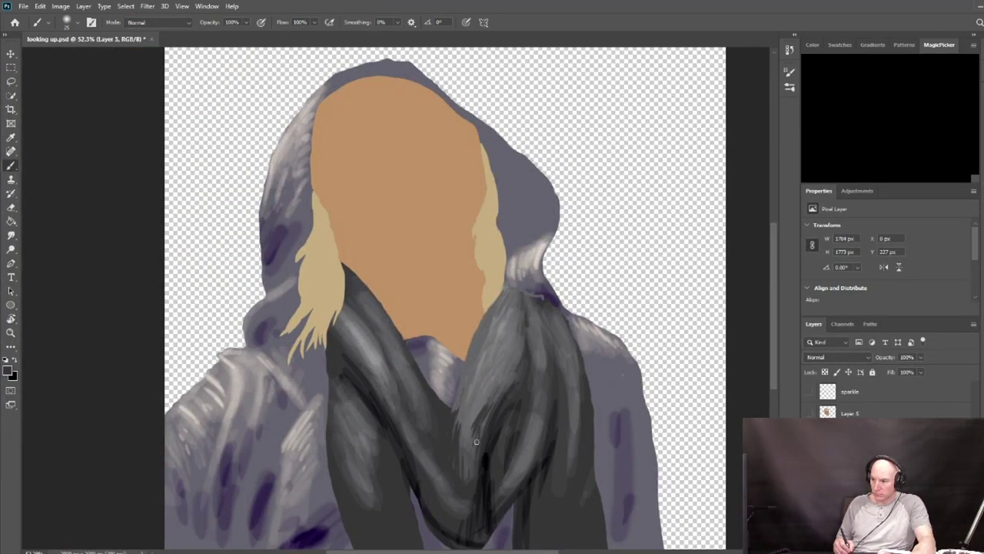
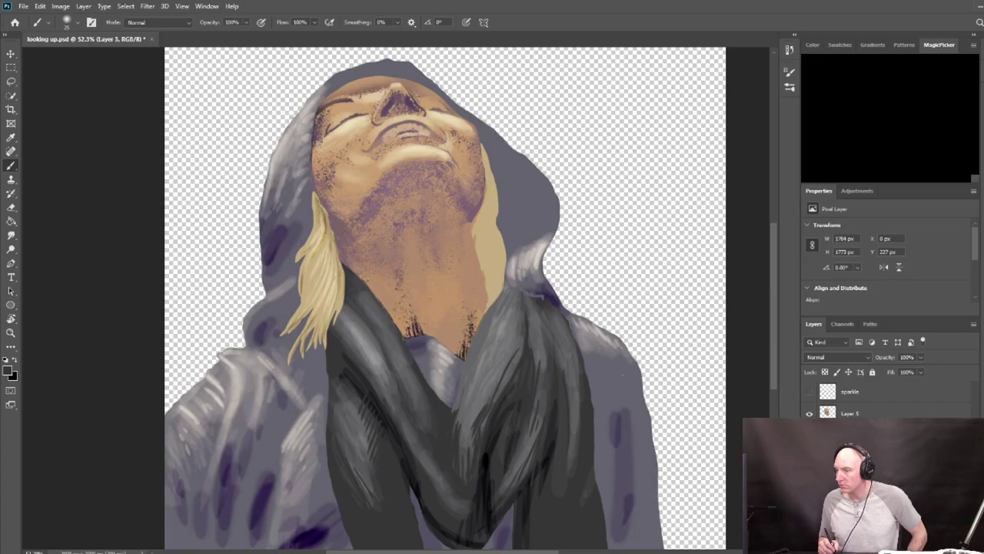
Extend the blonde lock right of the neck over the scarf on Layer 5, using sampled blonde and black.
{"action": "left_click", "coordinate": [871, 414]}
{"action": "scroll", "coordinate": [503, 354], "scroll_direction": "up", "scroll_amount": 5}
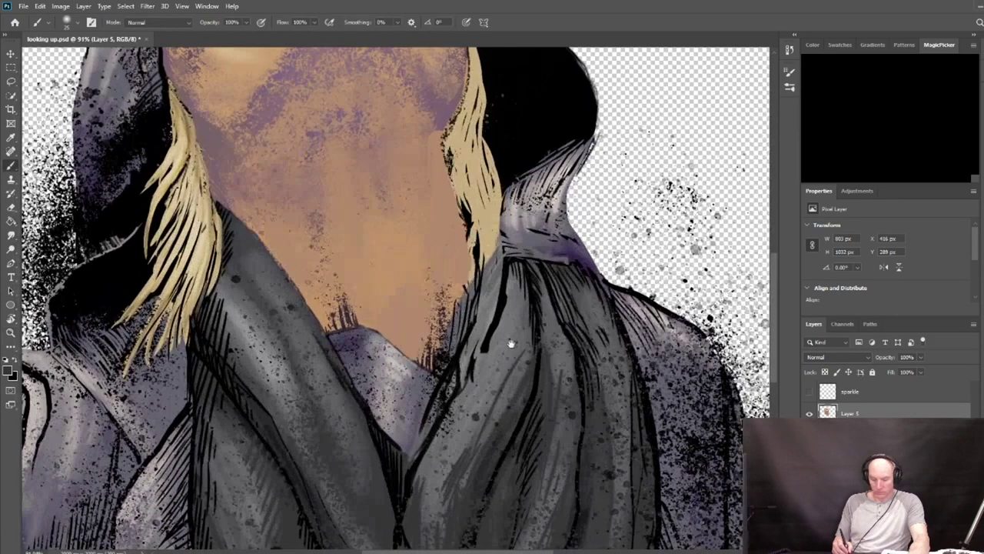
{"action": "left_click_drag", "start_coordinate": [512, 342], "coordinate": [567, 417]}
{"action": "left_click", "coordinate": [542, 257], "text": "alt"}
{"action": "mouse_move", "coordinate": [566, 267]}
{"action": "left_mouse_down"}
{"action": "mouse_move", "coordinate": [626, 324]}
{"action": "mouse_move", "coordinate": [601, 314]}
{"action": "mouse_move", "coordinate": [558, 318]}
{"action": "mouse_move", "coordinate": [542, 343]}
{"action": "left_mouse_up"}
{"action": "left_click", "coordinate": [573, 230], "text": "alt"}
{"action": "left_click_drag", "start_coordinate": [543, 302], "coordinate": [578, 318]}
{"action": "left_click_drag", "start_coordinate": [568, 274], "coordinate": [618, 313]}
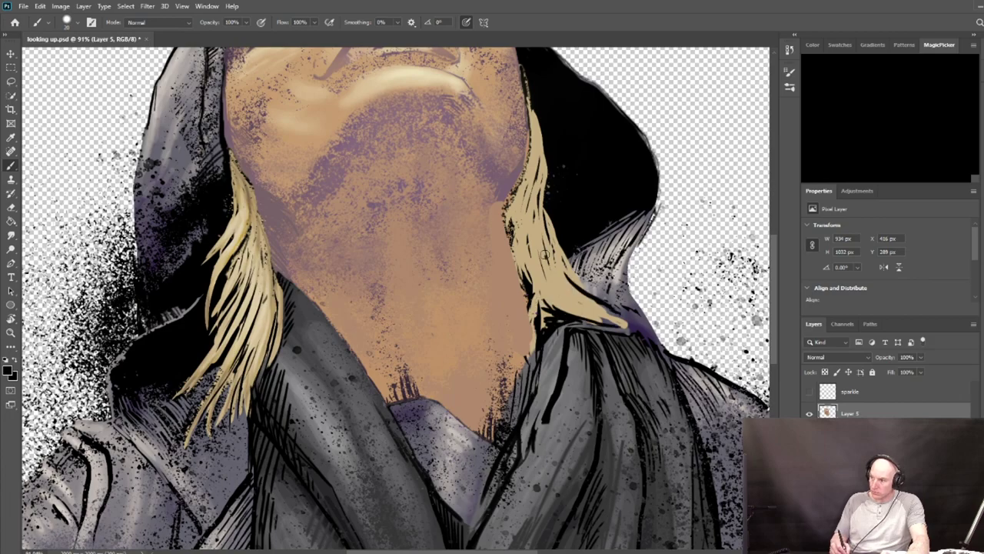
Widen the right blonde lock toward the hood's black interior with strokes of sampled blonde.
{"action": "left_click_drag", "start_coordinate": [566, 252], "coordinate": [581, 292]}
{"action": "left_click", "coordinate": [540, 173], "text": "alt"}
{"action": "left_click_drag", "start_coordinate": [544, 157], "coordinate": [581, 281]}
{"action": "left_click_drag", "start_coordinate": [546, 227], "coordinate": [573, 296]}
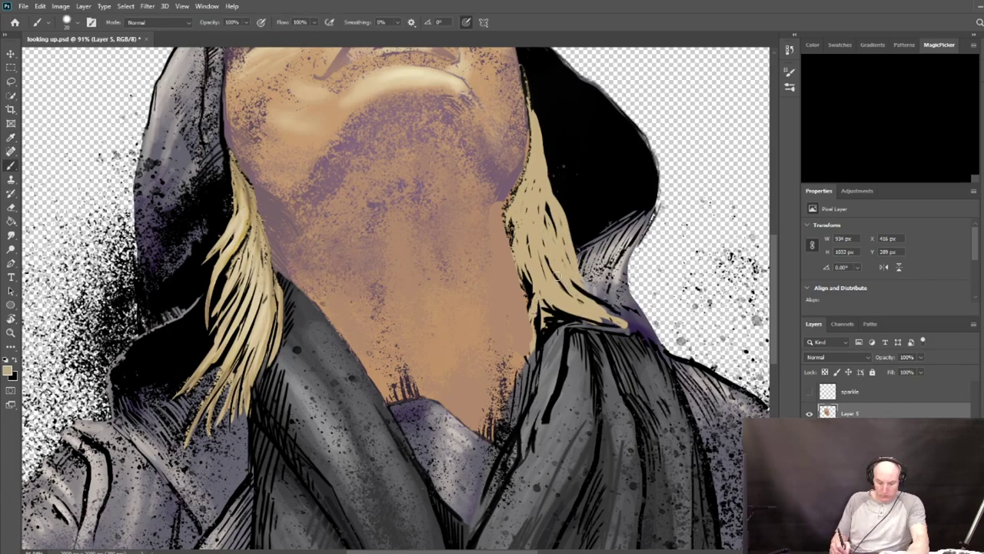
Sample black and paint the dark gap between the neck and the right lock, adding black strand lines within the hair.
{"action": "left_click", "coordinate": [526, 289], "text": "alt"}
{"action": "left_click_drag", "start_coordinate": [515, 252], "coordinate": [531, 302]}
{"action": "left_click_drag", "start_coordinate": [507, 212], "coordinate": [536, 334]}
{"action": "left_click_drag", "start_coordinate": [518, 280], "coordinate": [542, 368]}
{"action": "left_click_drag", "start_coordinate": [506, 206], "coordinate": [509, 257]}
{"action": "left_click_drag", "start_coordinate": [535, 299], "coordinate": [549, 329]}
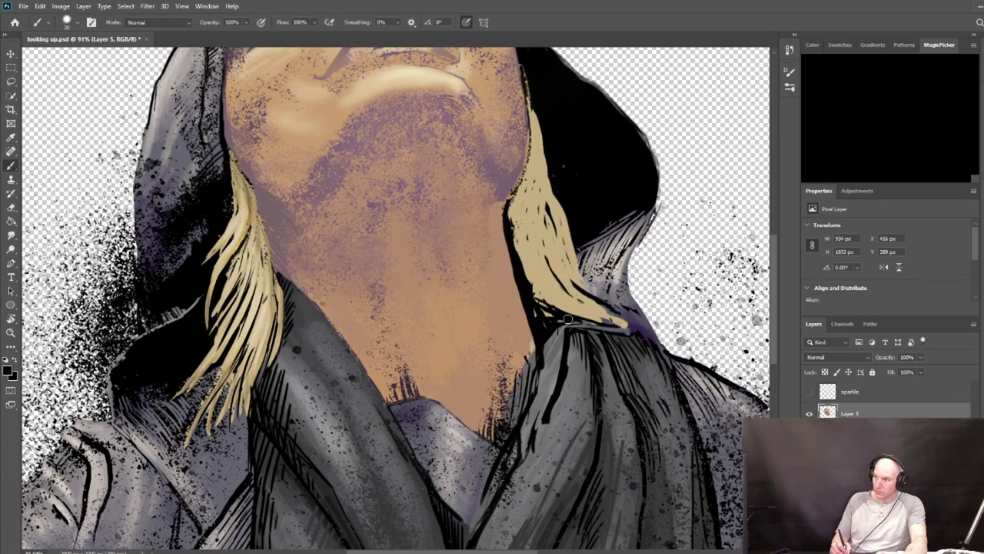
{"action": "left_click_drag", "start_coordinate": [524, 245], "coordinate": [563, 309]}
{"action": "mouse_move", "coordinate": [527, 192]}
{"action": "left_mouse_down"}
{"action": "mouse_move", "coordinate": [536, 279]}
{"action": "mouse_move", "coordinate": [577, 293]}
{"action": "left_mouse_up"}
Add brush smoothing, shrink the brush and draw thin black strand lines along the upper part of the right blonde lock.
{"action": "left_click", "coordinate": [397, 23]}
{"action": "left_click_drag", "start_coordinate": [532, 122], "coordinate": [549, 197]}
{"action": "key", "text": "ctrl+z"}
{"action": "key", "text": "bracketleft"}
{"action": "key", "text": "bracketleft"}
{"action": "key", "text": "bracketleft"}
{"action": "key", "text": "bracketleft"}
{"action": "key", "text": "bracketleft"}
{"action": "key", "text": "bracketleft"}
{"action": "key", "text": "bracketleft"}
{"action": "key", "text": "bracketleft"}
{"action": "key", "text": "bracketleft"}
{"action": "key", "text": "bracketleft"}
{"action": "key", "text": "bracketleft"}
{"action": "left_click_drag", "start_coordinate": [529, 97], "coordinate": [540, 143]}
{"action": "left_click_drag", "start_coordinate": [542, 166], "coordinate": [554, 217]}
Trim the lower strands of the blonde lock beside the scarf with the brush in Clear mode.
{"action": "key", "text": "ctrl+0"}
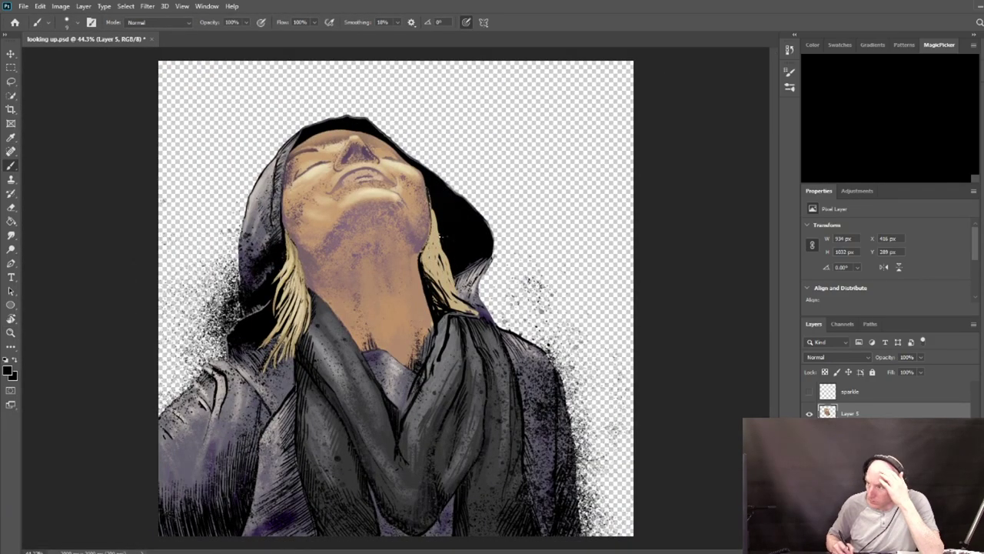
{"action": "left_click_drag", "start_coordinate": [446, 295], "coordinate": [467, 306]}
{"action": "left_click_drag", "start_coordinate": [492, 308], "coordinate": [526, 307]}
{"action": "left_click_drag", "start_coordinate": [415, 277], "coordinate": [445, 296]}
{"action": "left_click_drag", "start_coordinate": [334, 250], "coordinate": [308, 250]}
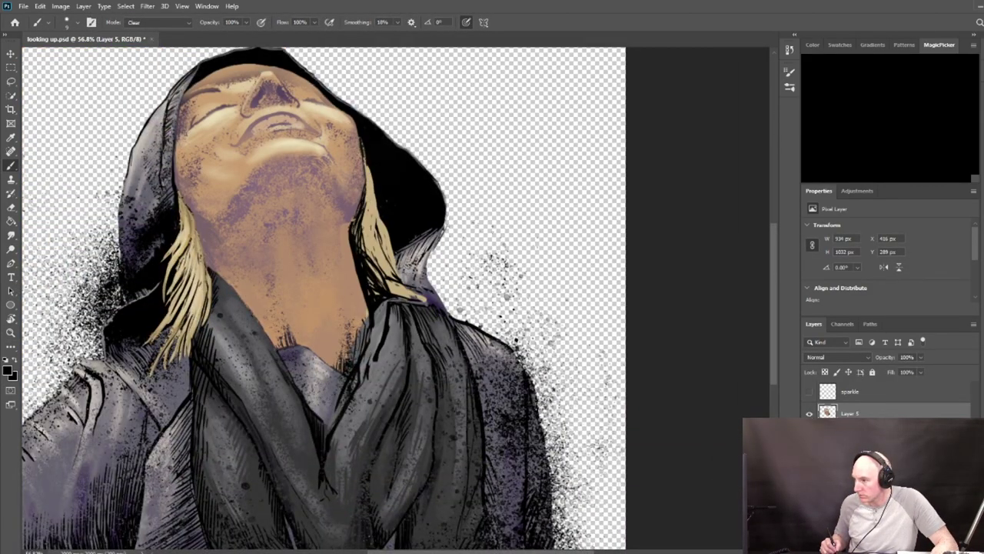
Show the sparkle, rain and background layers and toggle Layer 5 to compare the full picture with and without it.
{"action": "left_click_drag", "start_coordinate": [809, 391], "coordinate": [809, 492]}
{"action": "left_click_drag", "start_coordinate": [573, 361], "coordinate": [542, 361]}
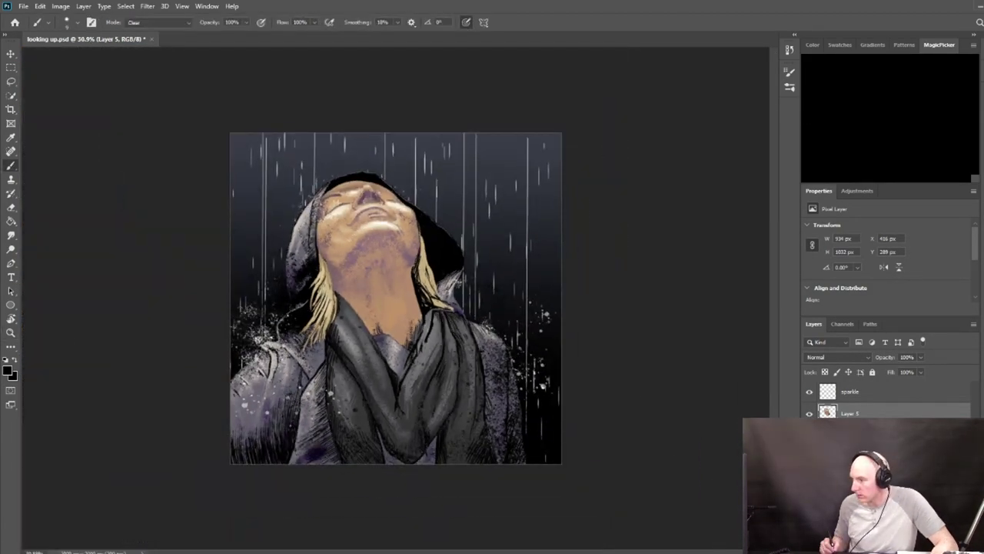
{"action": "left_click", "coordinate": [809, 413]}
{"action": "left_click", "coordinate": [809, 413]}
Add a layer mask to Layer 5 and toggle the layer's visibility to compare the face.
{"action": "left_click", "coordinate": [874, 546]}
{"action": "left_click", "coordinate": [809, 414]}
{"action": "left_click", "coordinate": [809, 413]}
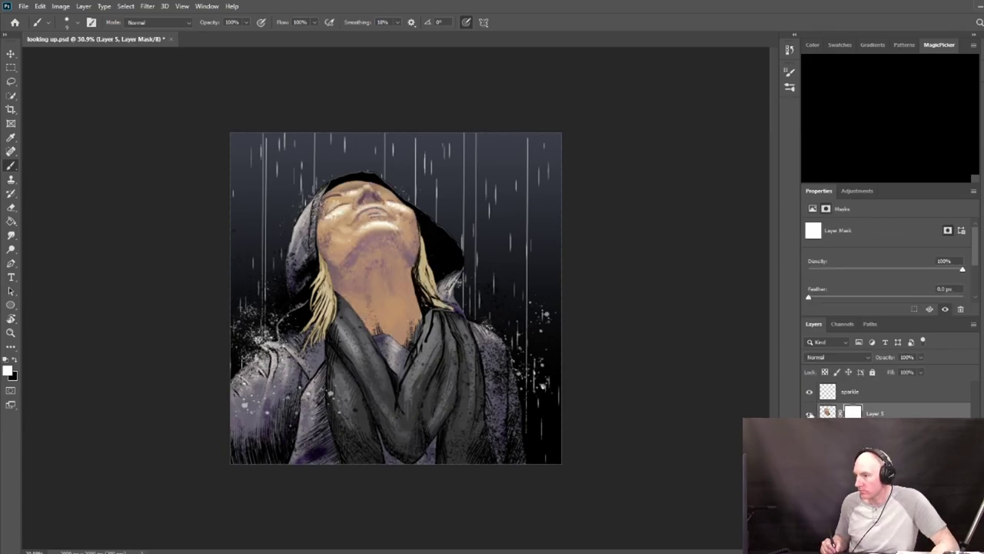
{"action": "left_click", "coordinate": [810, 413]}
{"action": "left_click", "coordinate": [810, 413]}
{"action": "left_click", "coordinate": [809, 413]}
{"action": "left_click", "coordinate": [809, 414]}
Paint black on Layer 5's mask along the forehead with a soft brush to blend the face into the hood's shadow.
{"action": "left_click_drag", "start_coordinate": [354, 246], "coordinate": [388, 246]}
{"action": "key", "text": "x"}
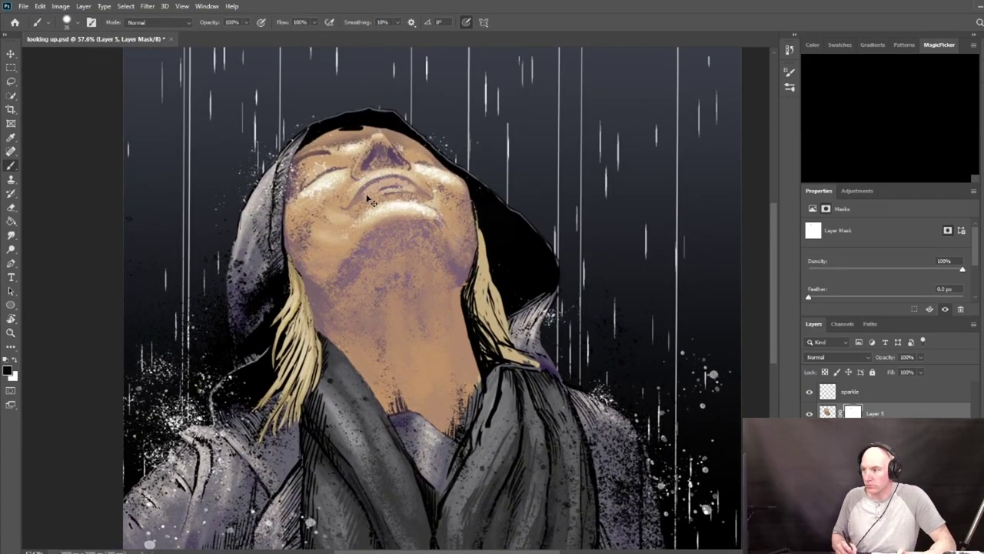
{"action": "left_click_drag", "start_coordinate": [273, 412], "coordinate": [238, 413]}
{"action": "left_click_drag", "start_coordinate": [314, 137], "coordinate": [386, 123]}
{"action": "left_click_drag", "start_coordinate": [338, 204], "coordinate": [327, 204]}
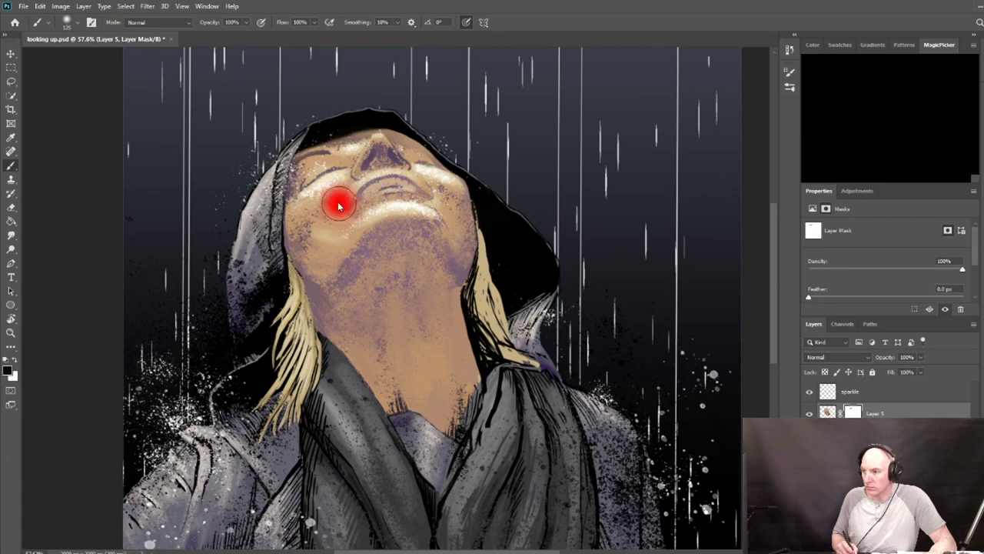
{"action": "left_click_drag", "start_coordinate": [346, 133], "coordinate": [435, 154]}
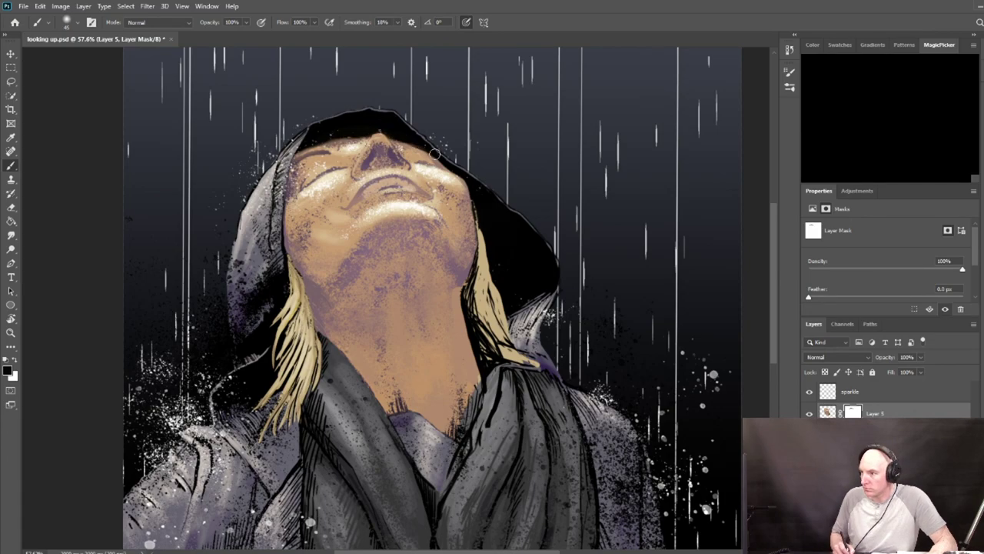
Paint pink tints over the cheek, nose, lips and neck on Layer 5 with the brush at 26% opacity.
{"action": "left_click", "coordinate": [16, 358]}
{"action": "key", "text": "3"}
{"action": "key", "text": "7"}
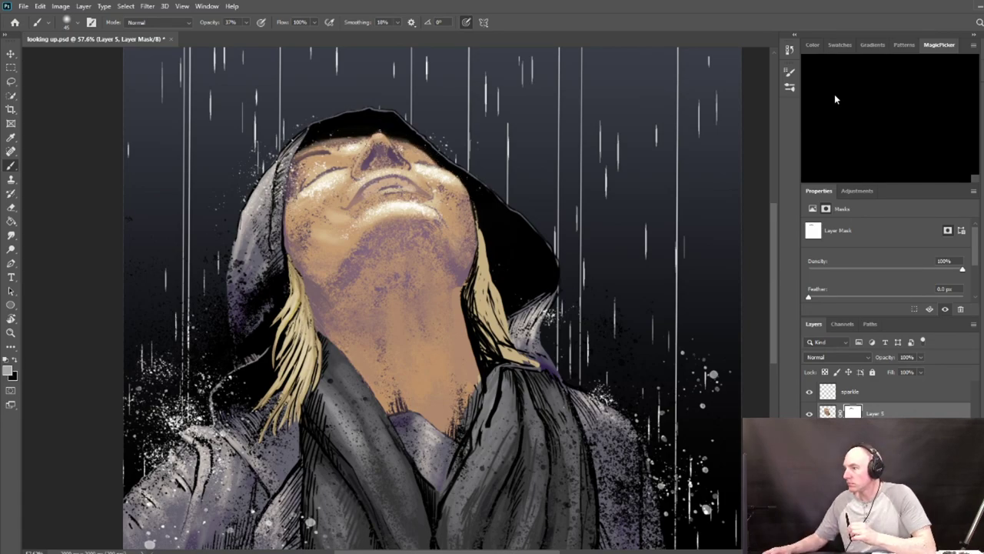
{"action": "key", "text": "ctrl+2"}
{"action": "key", "text": "2"}
{"action": "key", "text": "6"}
{"action": "left_click", "coordinate": [838, 98]}
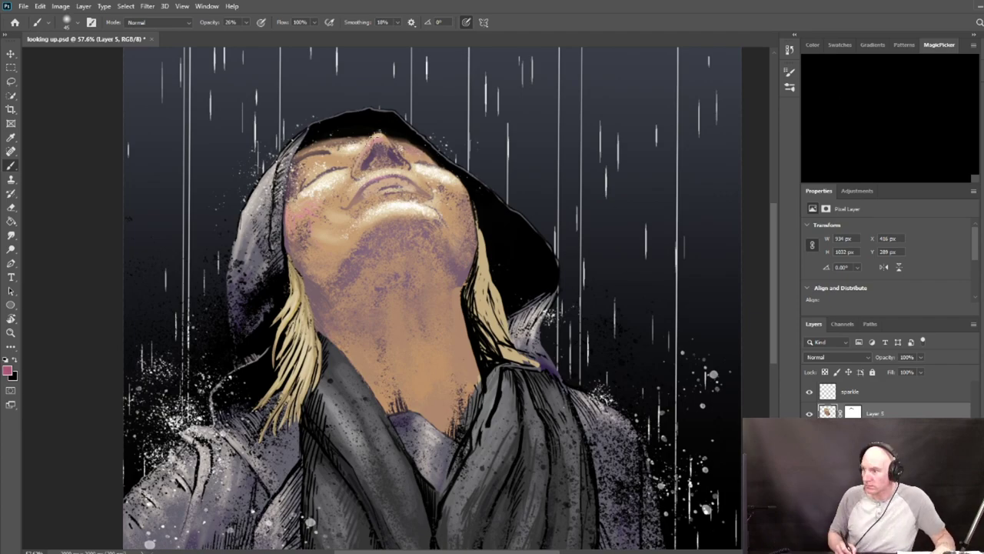
{"action": "left_click", "coordinate": [834, 111]}
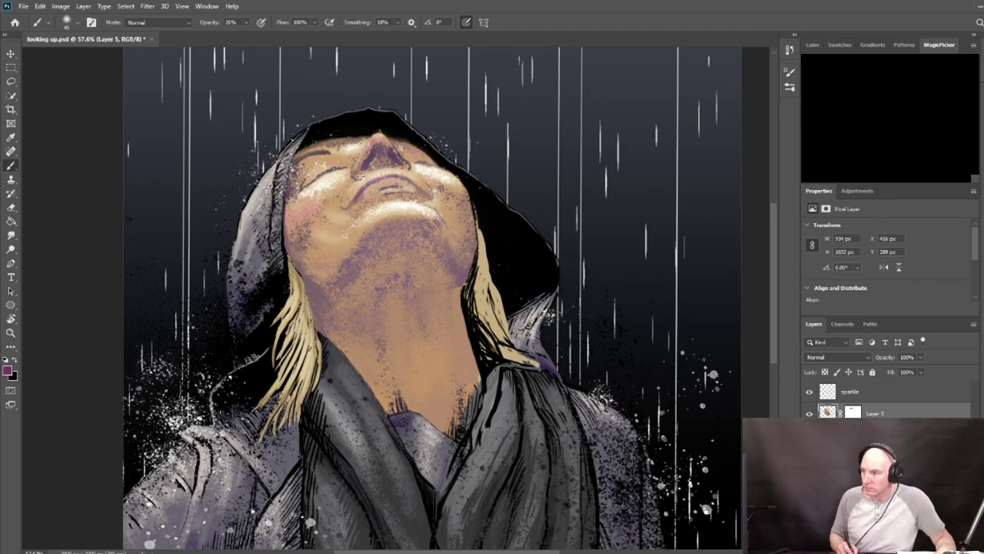
{"action": "left_click", "coordinate": [861, 94]}
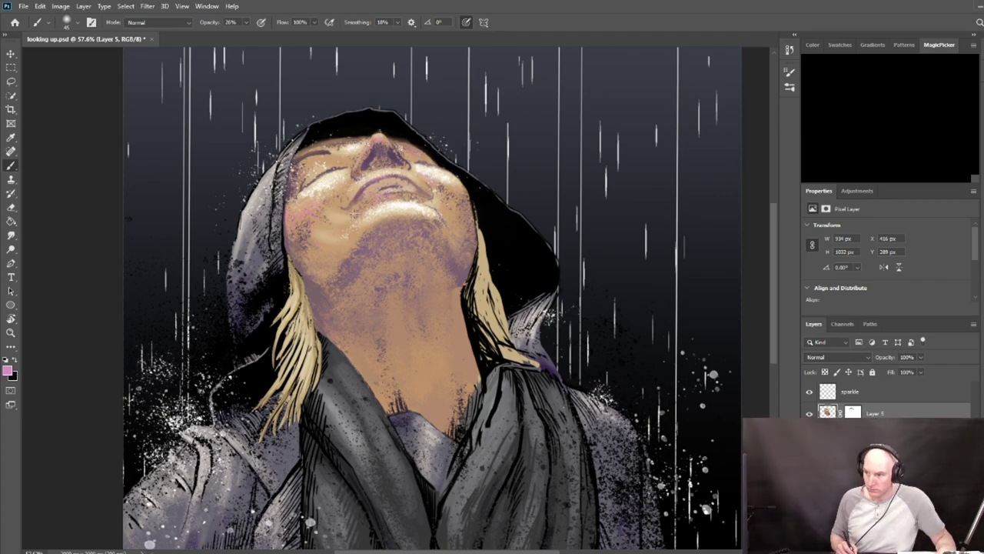
{"action": "left_click_drag", "start_coordinate": [387, 321], "coordinate": [361, 336]}
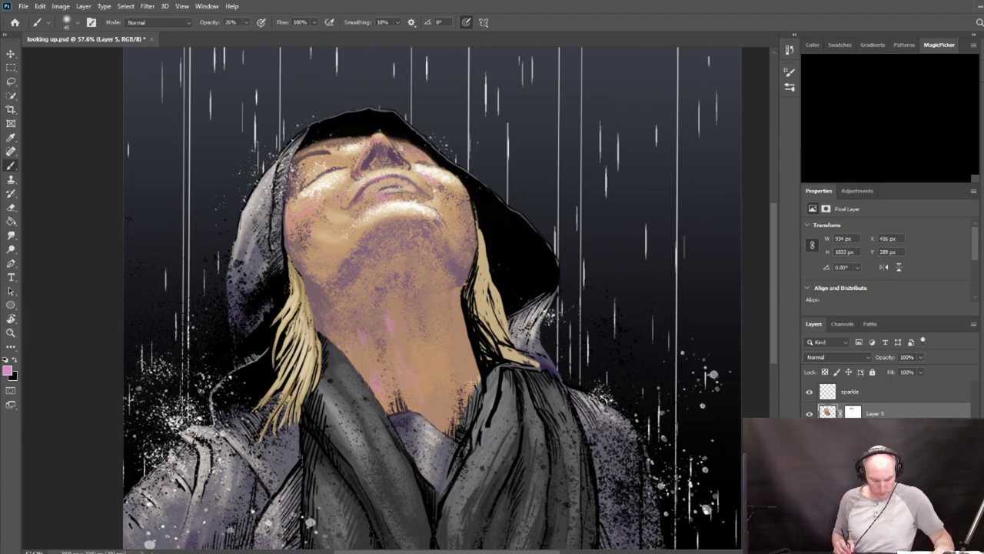
Add violet brush accents under the chin and along the jaw on Layer 5.
{"action": "left_click", "coordinate": [832, 146]}
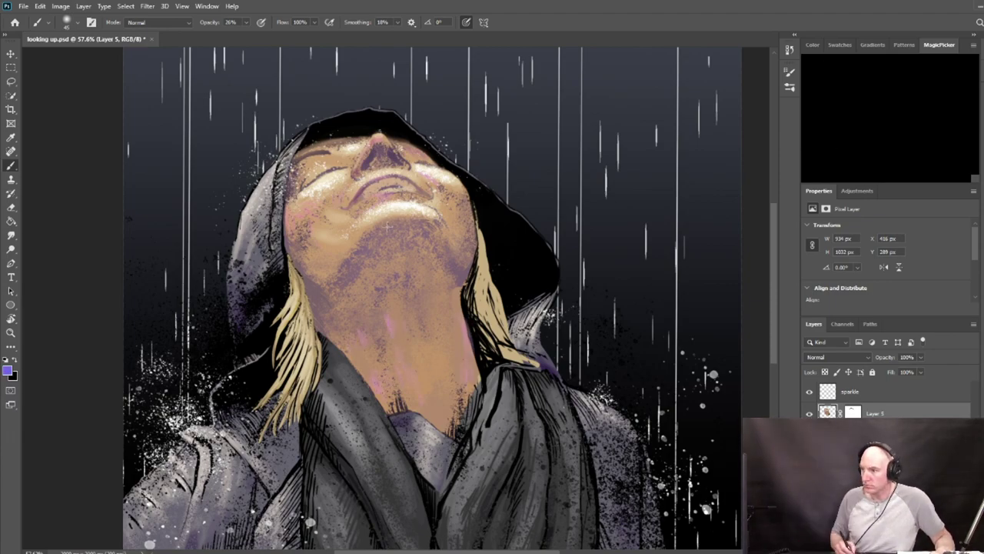
{"action": "left_click_drag", "start_coordinate": [387, 228], "coordinate": [430, 227]}
{"action": "left_click_drag", "start_coordinate": [725, 381], "coordinate": [517, 427]}
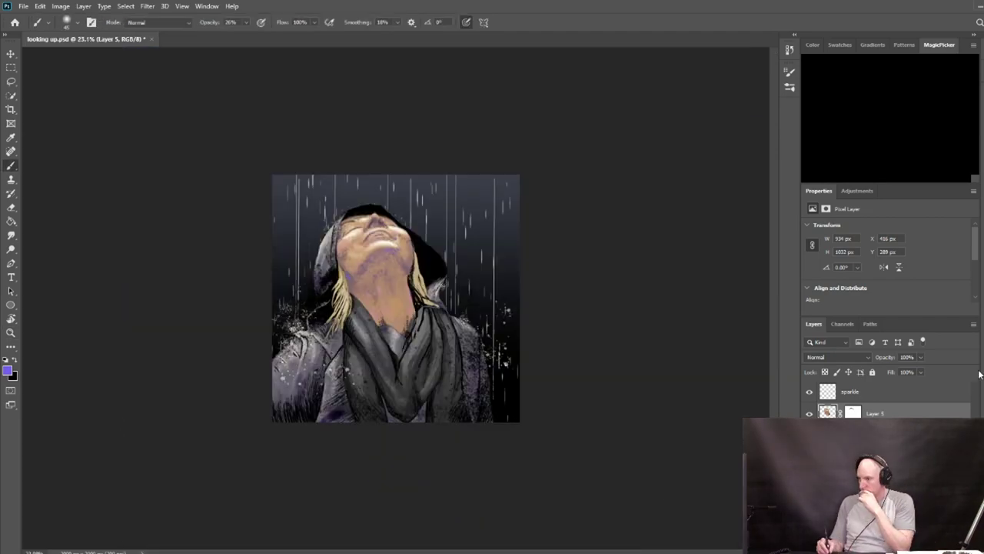
{"action": "mouse_move", "coordinate": [921, 356]}
{"action": "left_mouse_down"}
{"action": "mouse_move", "coordinate": [898, 371]}
{"action": "mouse_move", "coordinate": [937, 355]}
{"action": "left_mouse_up"}
{"action": "key", "text": "ctrl+0"}
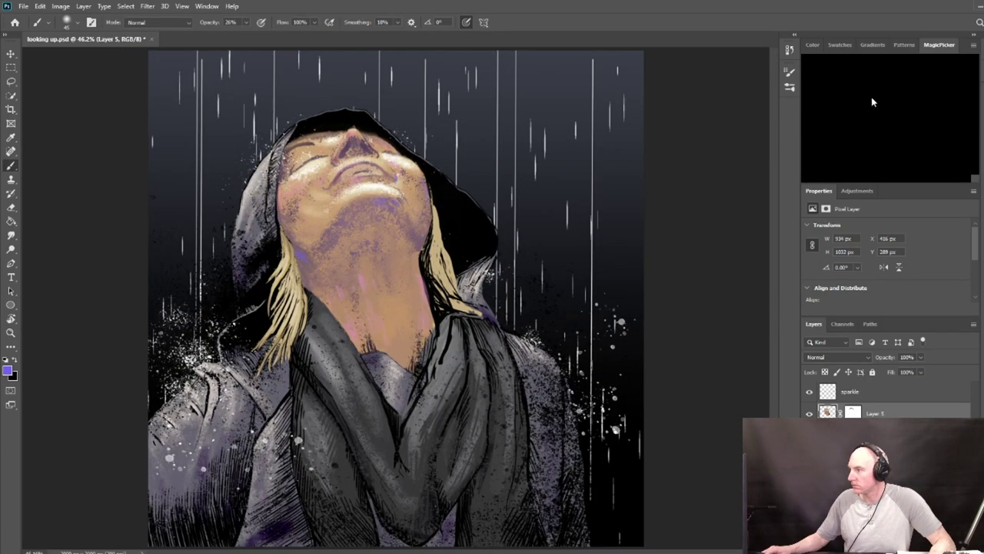
Brush orange tints onto the neck and over the blonde locks, switching the brush to Color mode.
{"action": "left_click", "coordinate": [872, 100]}
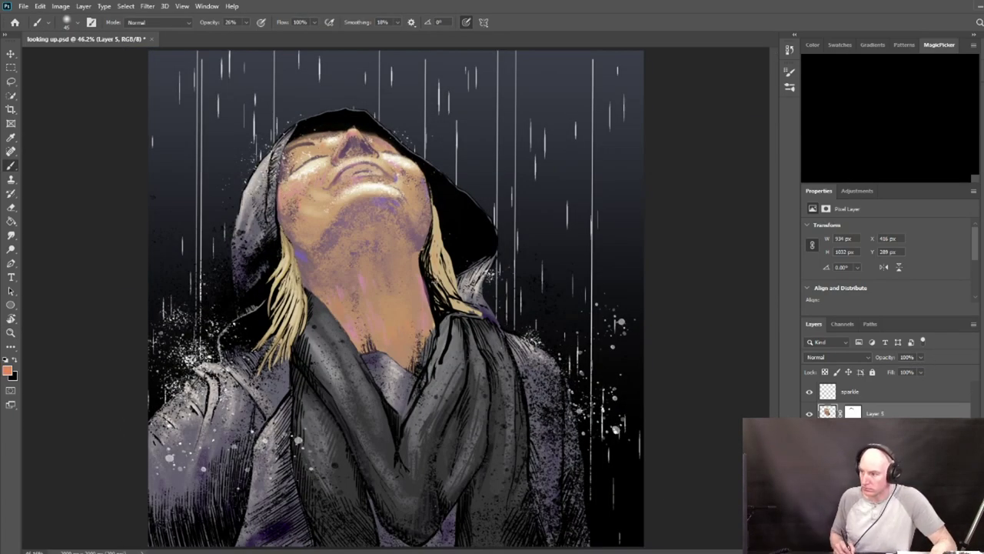
{"action": "key", "text": "shift+alt+c"}
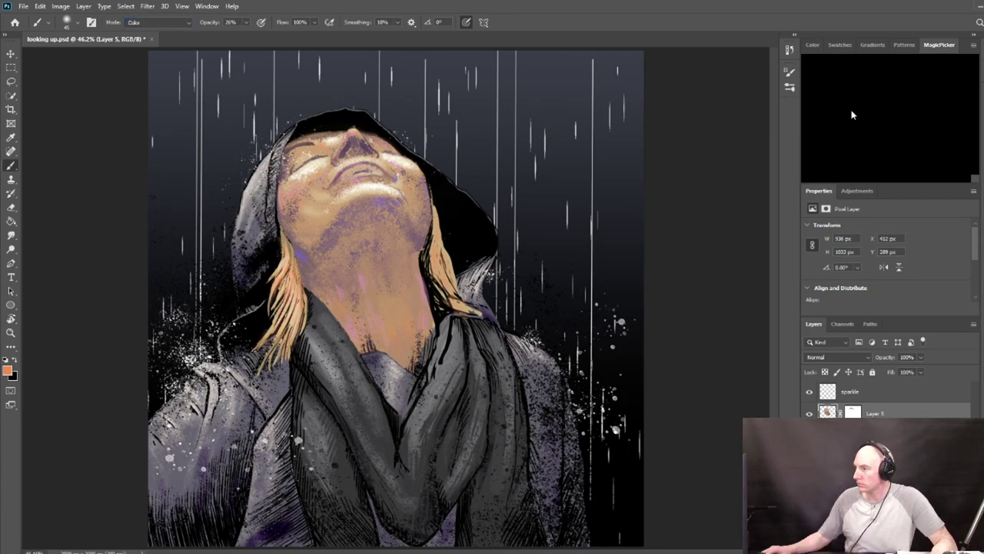
{"action": "left_click", "coordinate": [851, 116]}
{"action": "left_click", "coordinate": [316, 267], "text": "ctrl"}
{"action": "left_click_drag", "start_coordinate": [273, 281], "coordinate": [235, 343]}
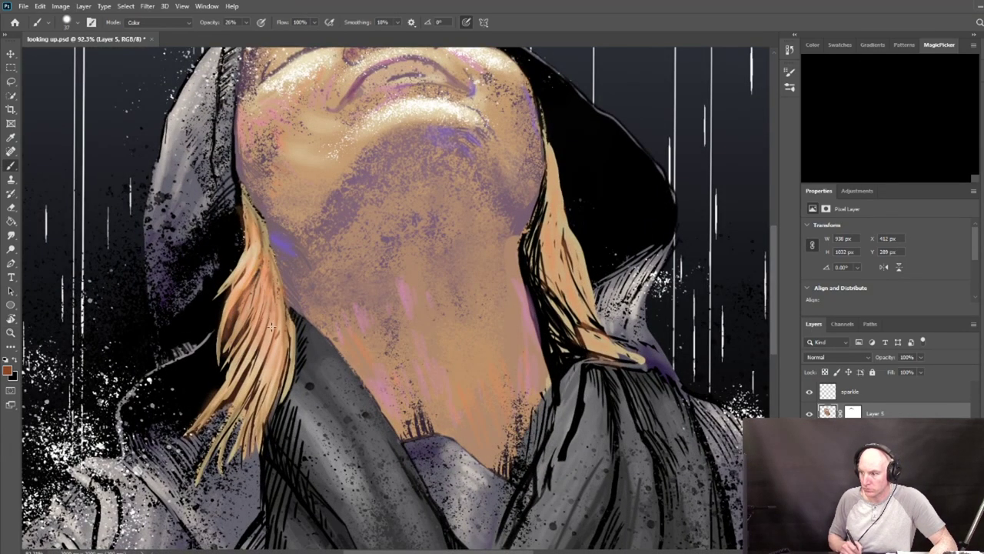
Tint both locks reddish brown with a smaller brush in Color mode at 26% opacity.
{"action": "key", "text": "bracketleft"}
{"action": "key", "text": "bracketleft"}
{"action": "left_click_drag", "start_coordinate": [248, 206], "coordinate": [266, 284]}
{"action": "left_click_drag", "start_coordinate": [266, 238], "coordinate": [289, 349]}
{"action": "mouse_move", "coordinate": [269, 369]}
{"action": "left_mouse_down"}
{"action": "mouse_move", "coordinate": [225, 432]}
{"action": "mouse_move", "coordinate": [234, 458]}
{"action": "left_mouse_up"}
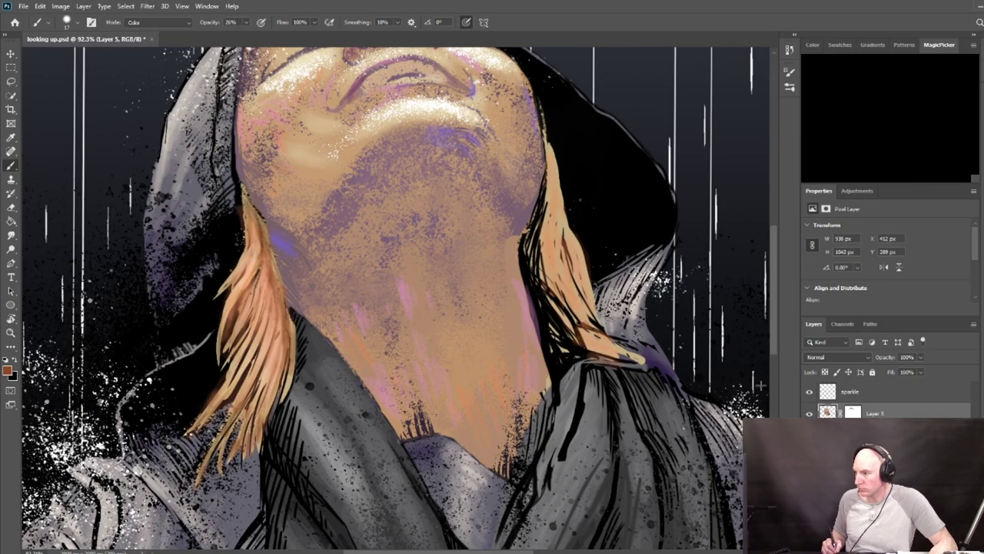
{"action": "left_click_drag", "start_coordinate": [549, 131], "coordinate": [550, 286]}
{"action": "left_click_drag", "start_coordinate": [562, 240], "coordinate": [572, 284]}
{"action": "left_click_drag", "start_coordinate": [276, 369], "coordinate": [260, 398]}
Cover both locks with reddish-brown strands using the brush in Normal mode at 60% opacity.
{"action": "key", "text": "shift+alt+n"}
{"action": "key", "text": "6"}
{"action": "mouse_move", "coordinate": [247, 205]}
{"action": "left_mouse_down"}
{"action": "mouse_move", "coordinate": [263, 283]}
{"action": "mouse_move", "coordinate": [237, 309]}
{"action": "left_mouse_up"}
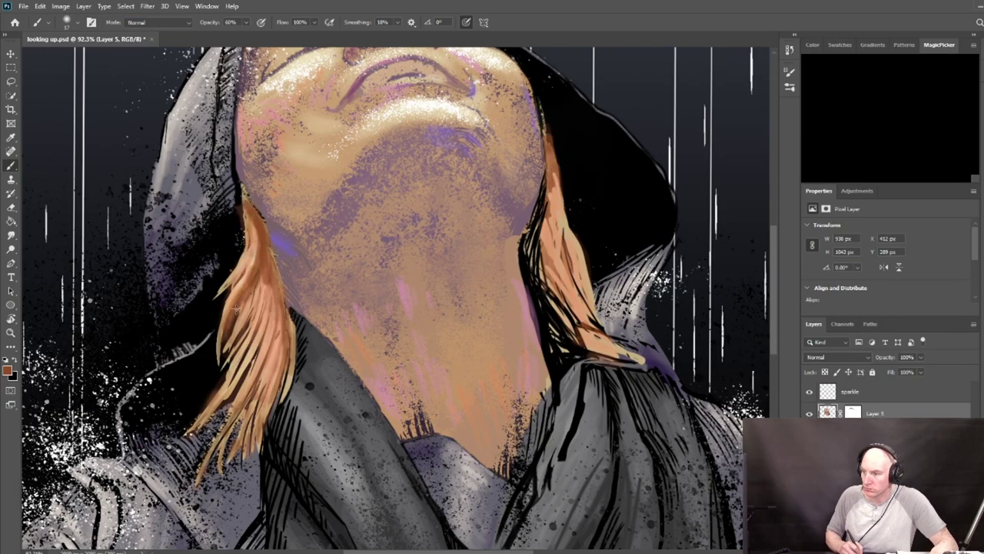
{"action": "left_click_drag", "start_coordinate": [262, 276], "coordinate": [254, 358]}
{"action": "left_click_drag", "start_coordinate": [277, 315], "coordinate": [280, 415]}
{"action": "mouse_move", "coordinate": [553, 177]}
{"action": "left_mouse_down"}
{"action": "mouse_move", "coordinate": [615, 354]}
{"action": "mouse_move", "coordinate": [584, 315]}
{"action": "left_mouse_up"}
{"action": "left_click_drag", "start_coordinate": [257, 231], "coordinate": [223, 376]}
{"action": "left_click_drag", "start_coordinate": [242, 292], "coordinate": [196, 438]}
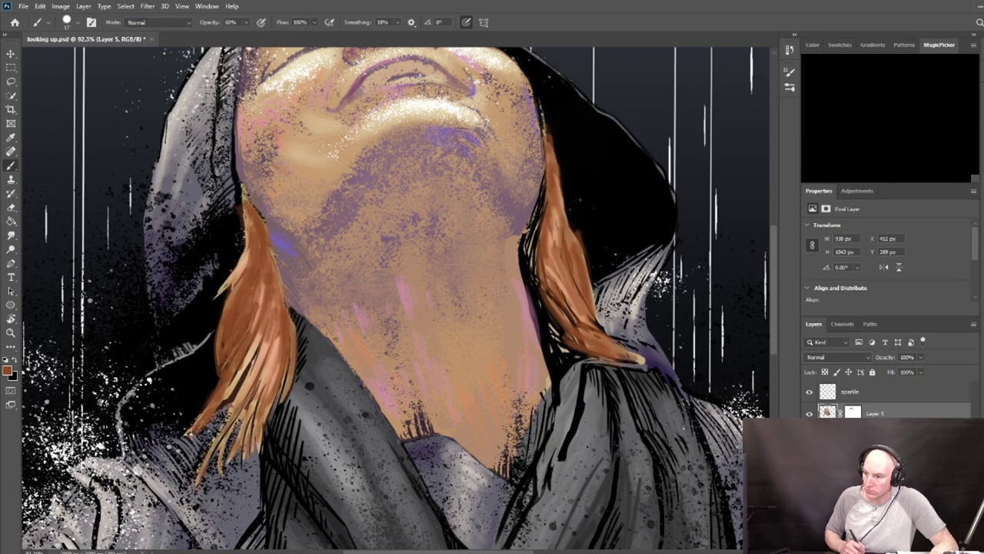
{"action": "left_click_drag", "start_coordinate": [257, 322], "coordinate": [209, 449]}
{"action": "left_click_drag", "start_coordinate": [271, 362], "coordinate": [241, 446]}
{"action": "left_click_drag", "start_coordinate": [278, 339], "coordinate": [270, 377]}
{"action": "left_click_drag", "start_coordinate": [553, 260], "coordinate": [578, 330]}
{"action": "left_click_drag", "start_coordinate": [537, 281], "coordinate": [561, 359]}
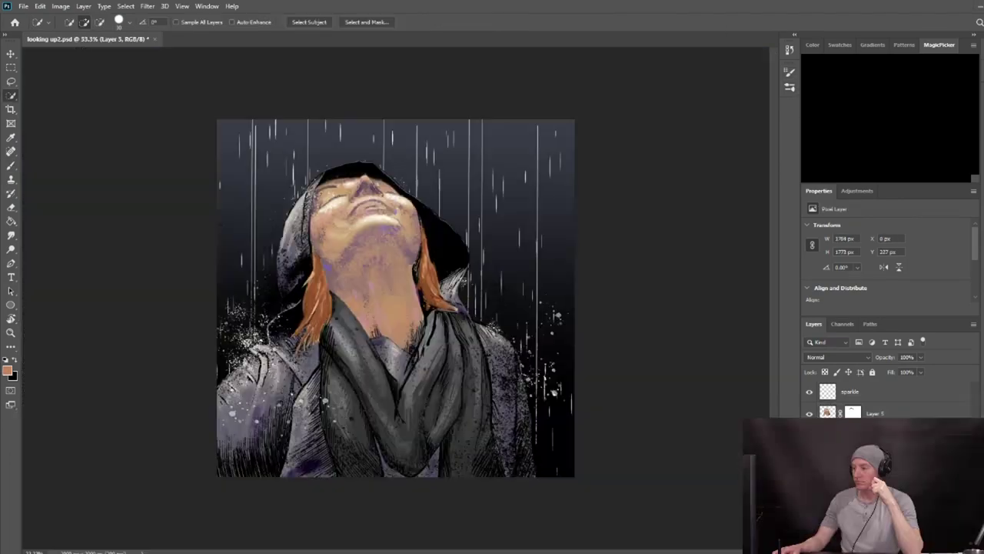
Lasso the reddish-brown overpaint on each lock on Layer 5 and delete it.
{"action": "left_click", "coordinate": [875, 412]}
{"action": "left_click_drag", "start_coordinate": [436, 280], "coordinate": [587, 301]}
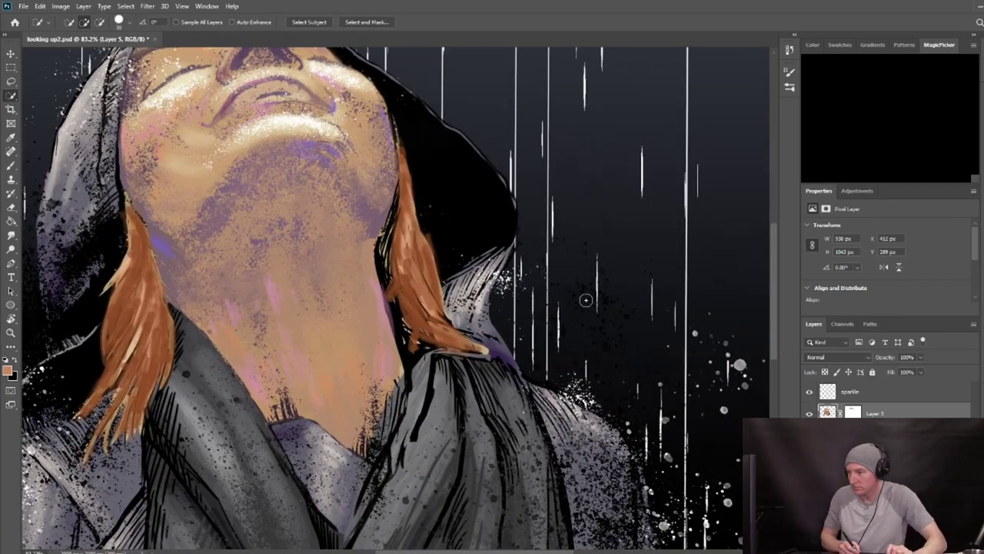
{"action": "key", "text": "l"}
{"action": "mouse_move", "coordinate": [403, 132]}
{"action": "left_mouse_down"}
{"action": "mouse_move", "coordinate": [384, 289]}
{"action": "mouse_move", "coordinate": [412, 136]}
{"action": "left_mouse_up"}
{"action": "key", "text": "Delete"}
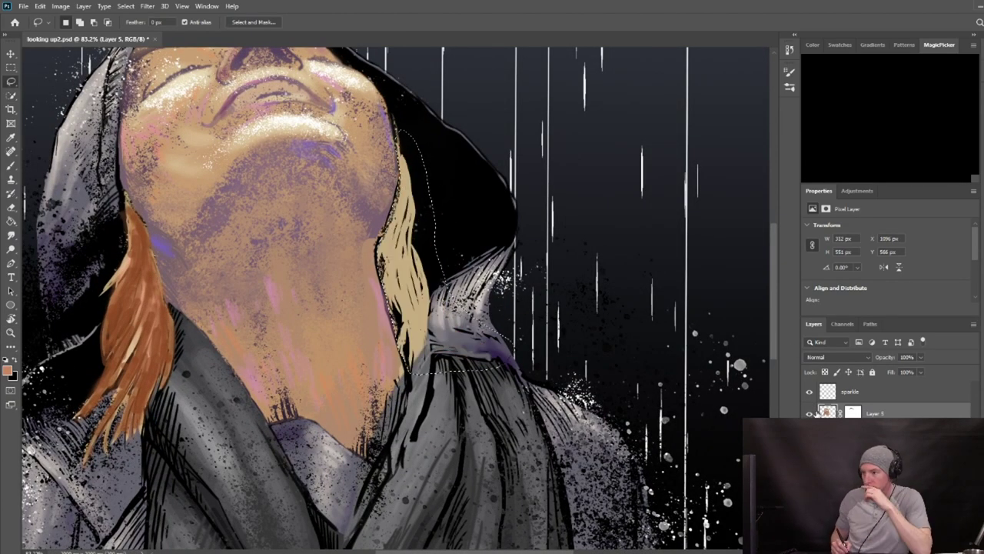
{"action": "mouse_move", "coordinate": [124, 190]}
{"action": "left_mouse_down"}
{"action": "mouse_move", "coordinate": [176, 348]}
{"action": "mouse_move", "coordinate": [122, 194]}
{"action": "left_mouse_up"}
{"action": "key", "text": "Delete"}
Select Layer 3, hide the sparkle and ink layers to expose the flat colours, and clear the selection.
{"action": "left_click", "coordinate": [875, 435]}
{"action": "left_click", "coordinate": [809, 435]}
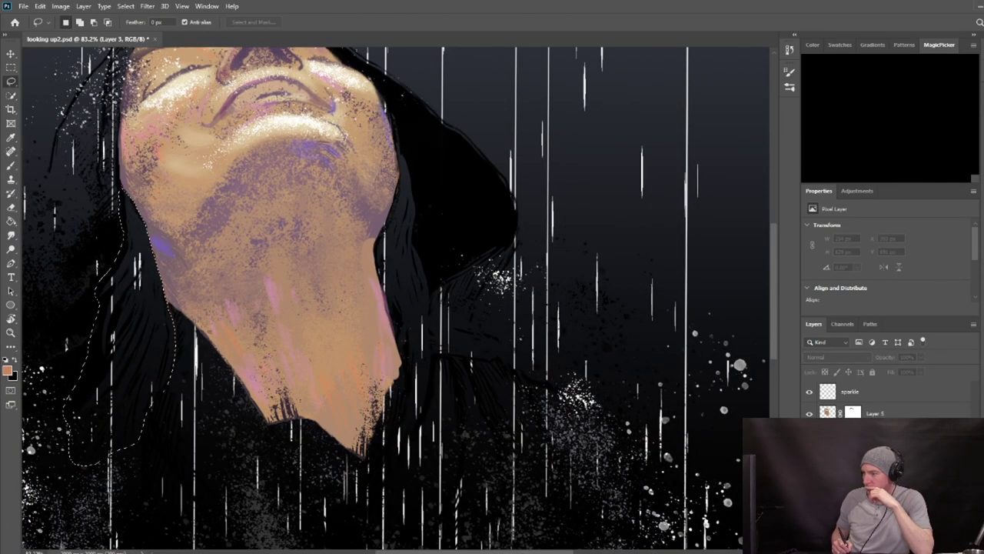
{"action": "left_click", "coordinate": [808, 435]}
{"action": "left_click", "coordinate": [809, 414]}
{"action": "left_click", "coordinate": [809, 391]}
{"action": "left_click", "coordinate": [809, 414]}
{"action": "left_click", "coordinate": [809, 413]}
{"action": "left_click", "coordinate": [809, 413]}
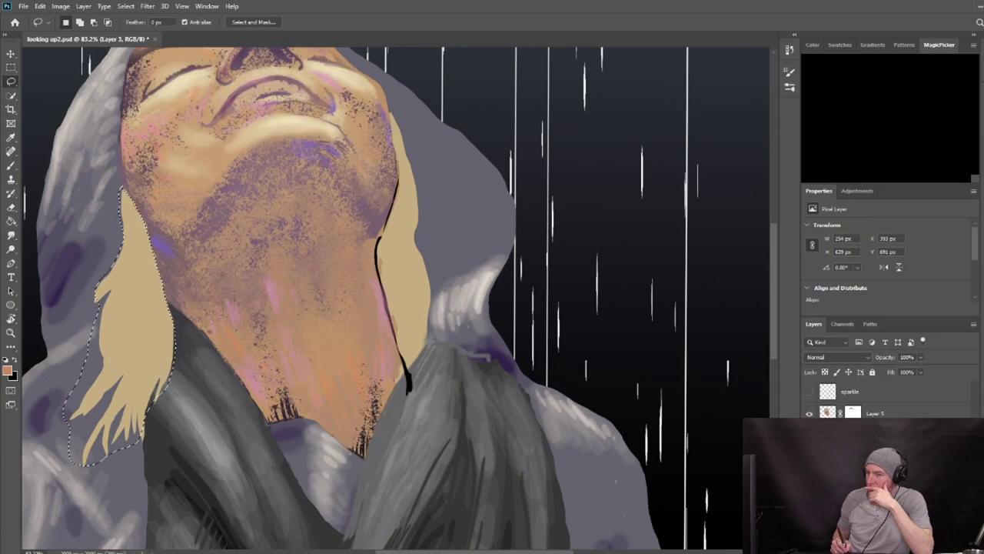
{"action": "key", "text": "ctrl+d"}
Lasso the missing lower part of the right-hand lock on Layer 3 and fill it with the flat tan hair colour.
{"action": "key", "text": "b"}
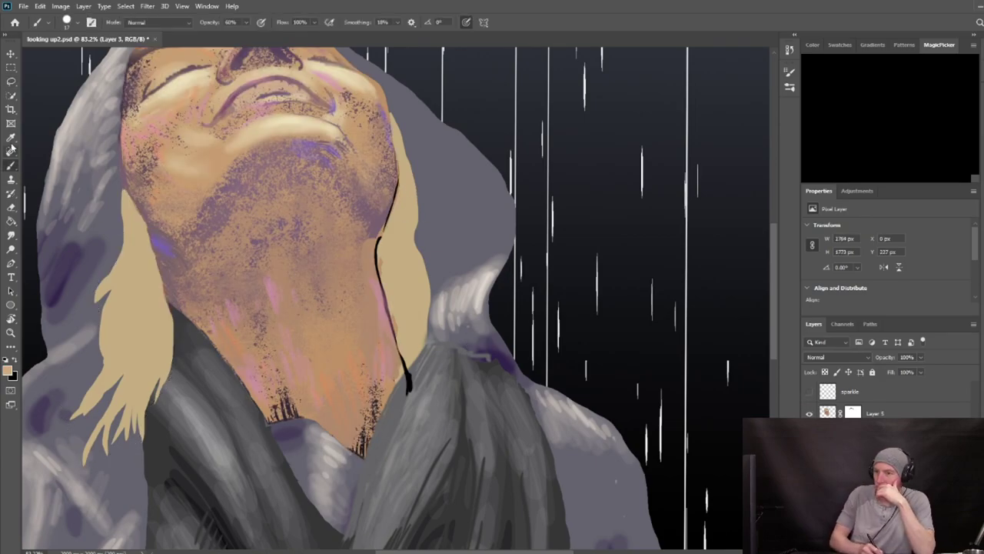
{"action": "key", "text": "l"}
{"action": "mouse_move", "coordinate": [414, 222]}
{"action": "left_mouse_down"}
{"action": "mouse_move", "coordinate": [496, 380]}
{"action": "mouse_move", "coordinate": [407, 368]}
{"action": "mouse_move", "coordinate": [414, 223]}
{"action": "left_mouse_up"}
{"action": "key", "text": "alt+BackSpace"}
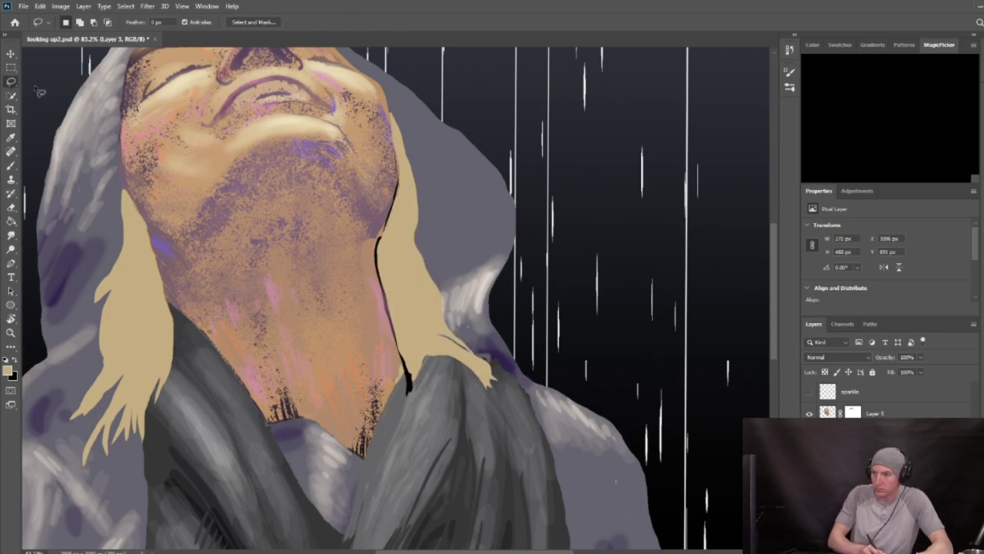
{"action": "key", "text": "ctrl+d"}
Select the right-hand lock with Object Selection and correct the selection edge along the neck with the Lasso.
{"action": "key", "text": "w"}
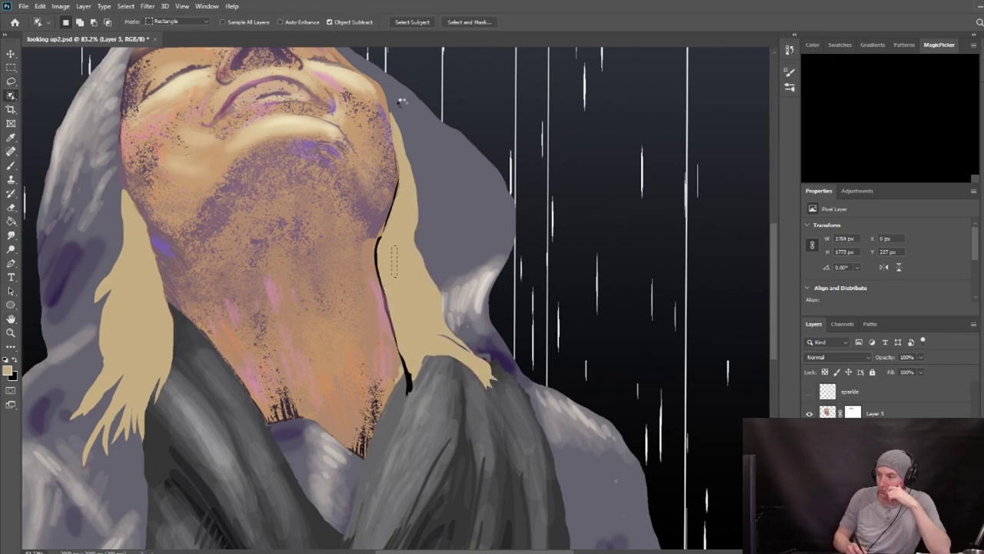
{"action": "left_click_drag", "start_coordinate": [373, 108], "coordinate": [501, 399]}
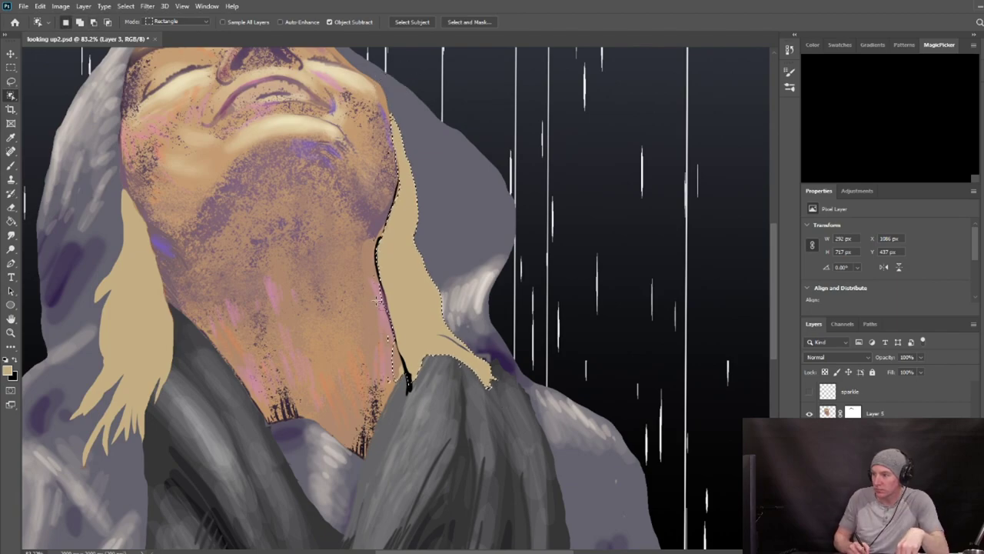
{"action": "key", "text": "l"}
{"action": "left_click_drag", "start_coordinate": [389, 295], "coordinate": [398, 385]}
{"action": "mouse_move", "coordinate": [397, 167]}
{"action": "left_mouse_down"}
{"action": "mouse_move", "coordinate": [388, 238]}
{"action": "mouse_move", "coordinate": [390, 227]}
{"action": "left_mouse_up"}
Add the left-hand lock on Layer 3 to the selection with Quick Selection and refine its strands with the Magic Wand.
{"action": "left_click", "coordinate": [874, 412]}
{"action": "left_click", "coordinate": [875, 435]}
{"action": "left_click", "coordinate": [13, 96]}
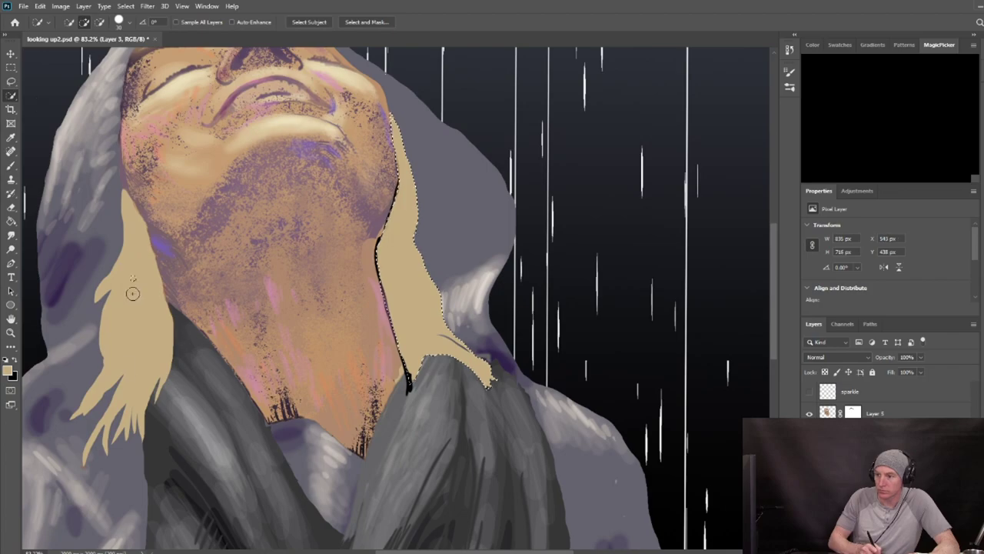
{"action": "left_click_drag", "start_coordinate": [131, 292], "coordinate": [129, 361]}
{"action": "left_click", "coordinate": [28, 112]}
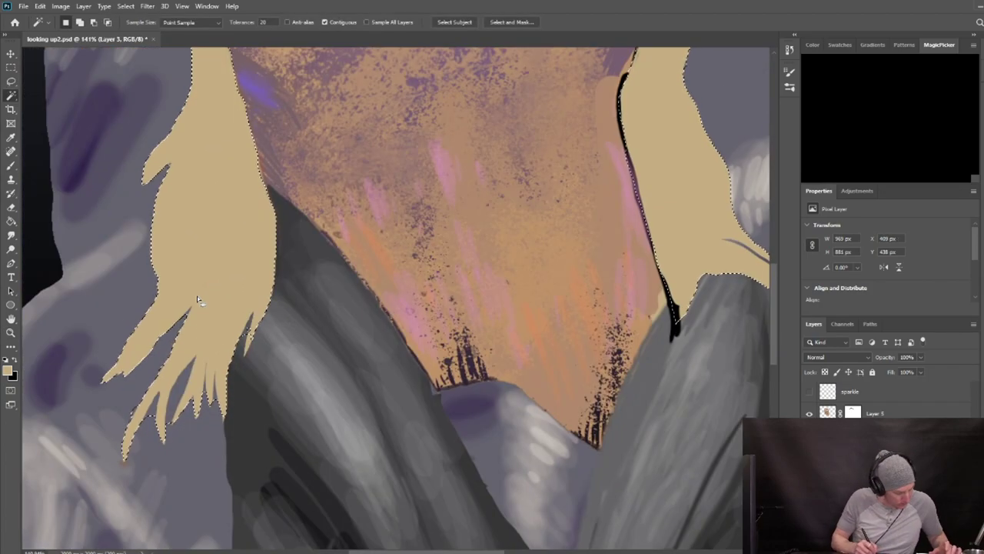
Show the ink layer again and move Layer 5 beneath Layer 2.
{"action": "scroll", "coordinate": [362, 345], "scroll_direction": "down", "scroll_amount": 3}
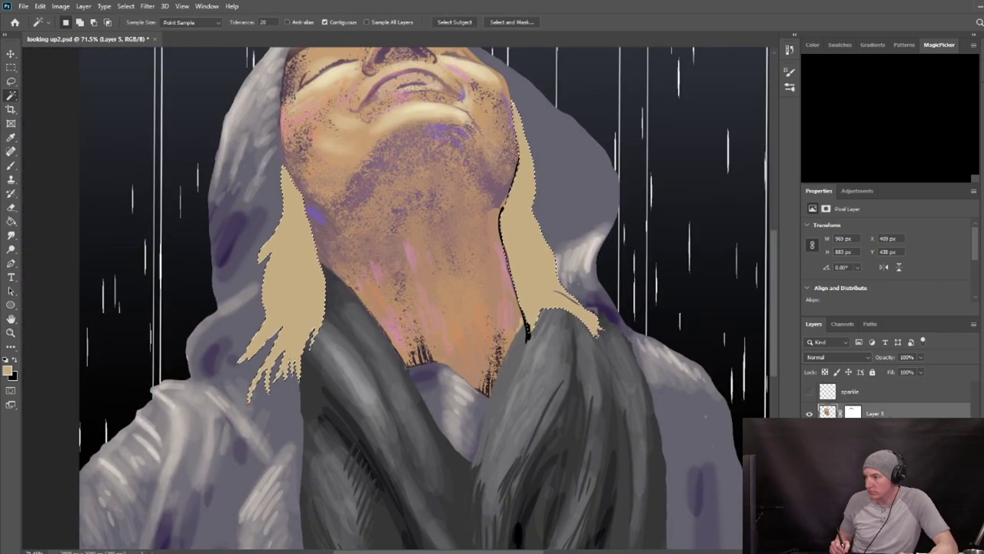
{"action": "left_click", "coordinate": [808, 435]}
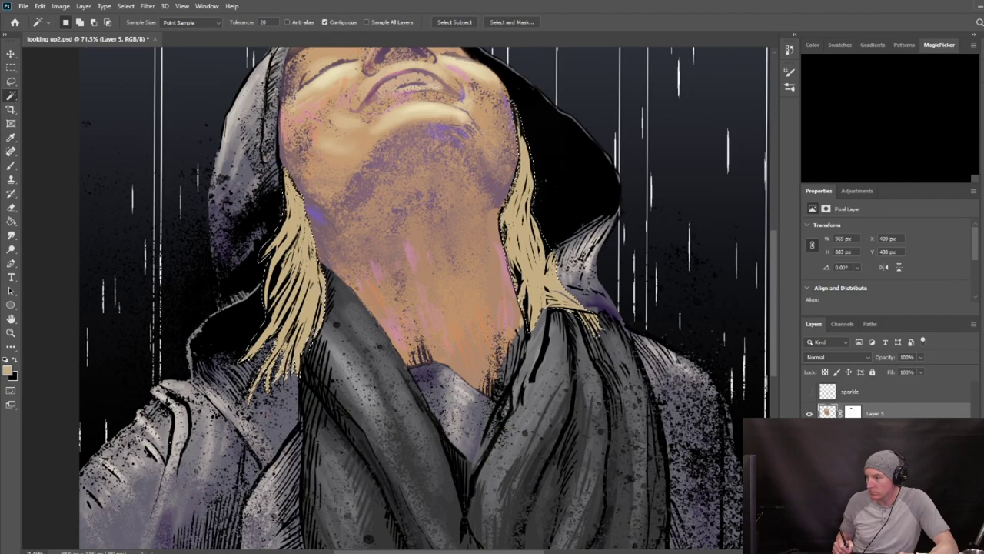
{"action": "key", "text": "ctrl+["}
Paint both selected locks orange-brown with lighter strands on Layer 5, varying the brush opacity between 26% and 95%.
{"action": "left_click", "coordinate": [10, 165]}
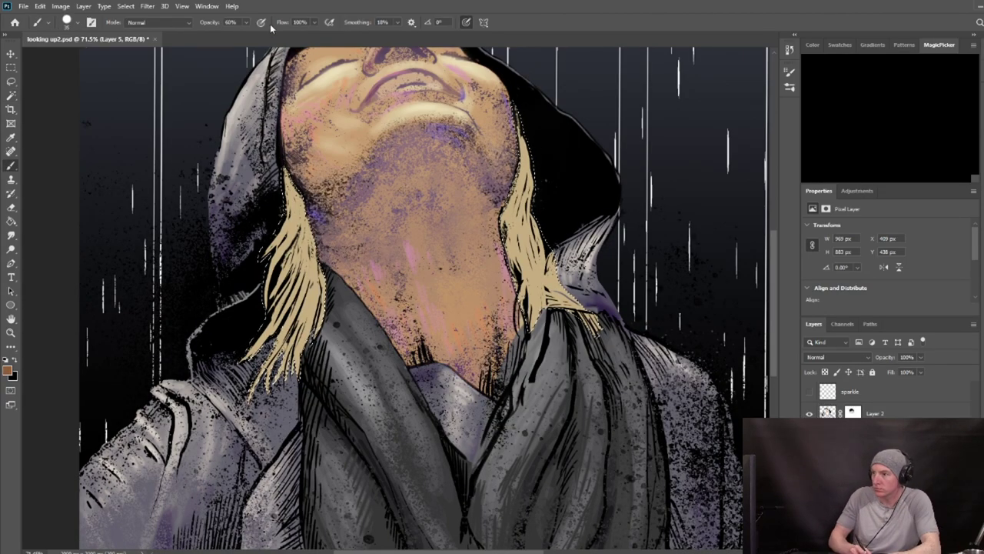
{"action": "mouse_move", "coordinate": [519, 123]}
{"action": "left_mouse_down"}
{"action": "mouse_move", "coordinate": [514, 238]}
{"action": "mouse_move", "coordinate": [533, 292]}
{"action": "mouse_move", "coordinate": [555, 285]}
{"action": "mouse_move", "coordinate": [526, 230]}
{"action": "mouse_move", "coordinate": [555, 286]}
{"action": "left_mouse_up"}
{"action": "mouse_move", "coordinate": [296, 185]}
{"action": "left_mouse_down"}
{"action": "mouse_move", "coordinate": [283, 315]}
{"action": "mouse_move", "coordinate": [307, 269]}
{"action": "mouse_move", "coordinate": [297, 308]}
{"action": "left_mouse_up"}
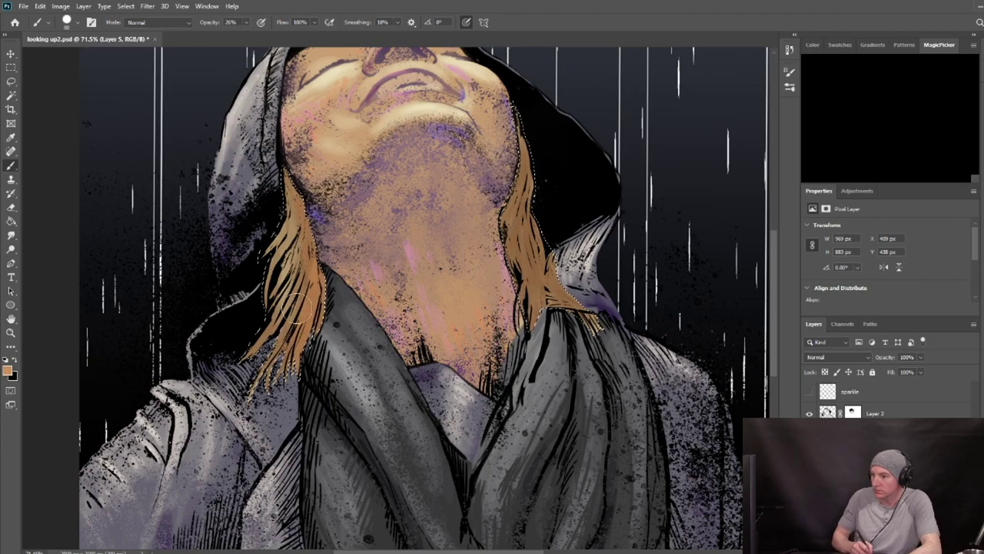
{"action": "left_click_drag", "start_coordinate": [569, 238], "coordinate": [592, 331]}
{"action": "left_click_drag", "start_coordinate": [511, 116], "coordinate": [584, 323]}
{"action": "left_click_drag", "start_coordinate": [538, 211], "coordinate": [565, 292]}
{"action": "key", "text": "Tab"}
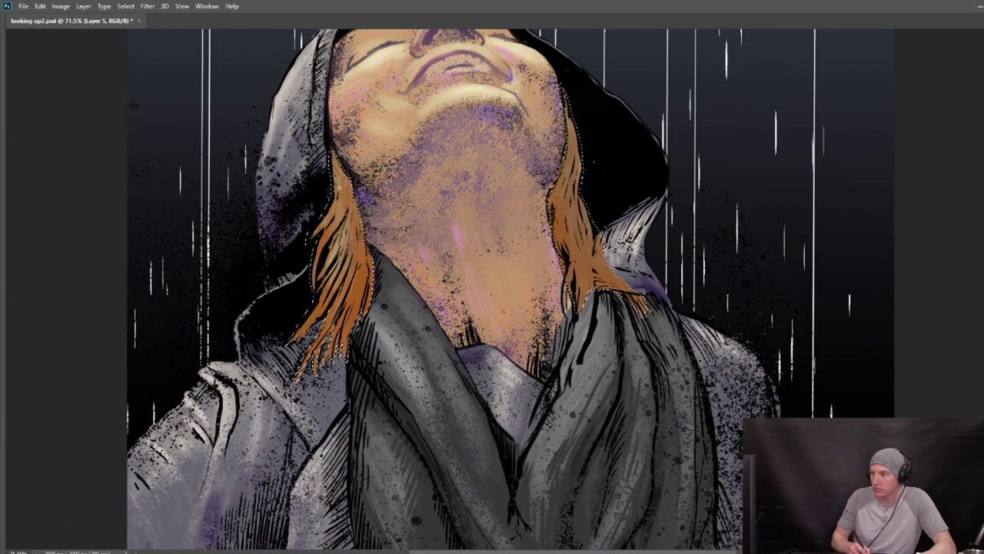
{"action": "key", "text": "Tab"}
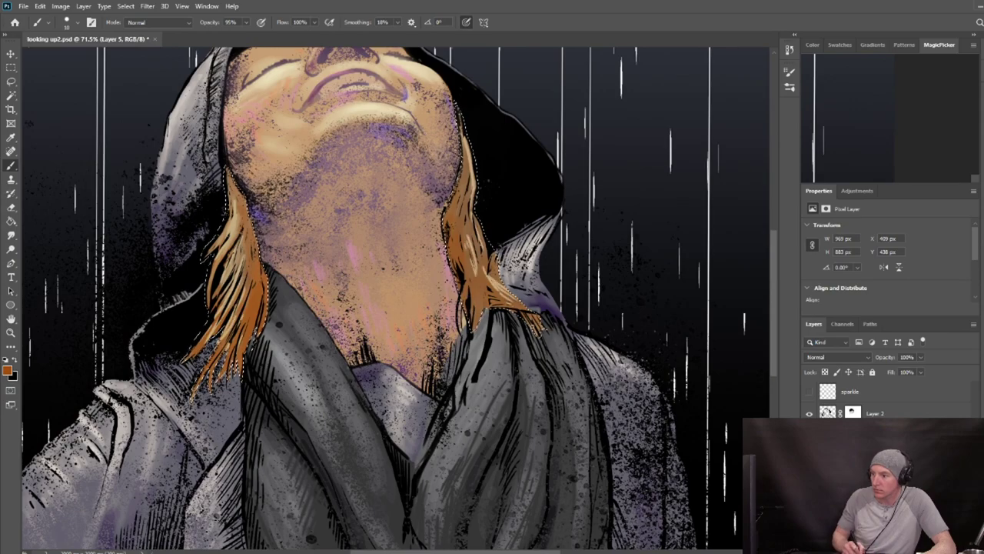
{"action": "left_click_drag", "start_coordinate": [540, 376], "coordinate": [477, 375]}
Select Layer 2's mask, reset the colours with black in the foreground, and clear the hair selection.
{"action": "left_click", "coordinate": [853, 413]}
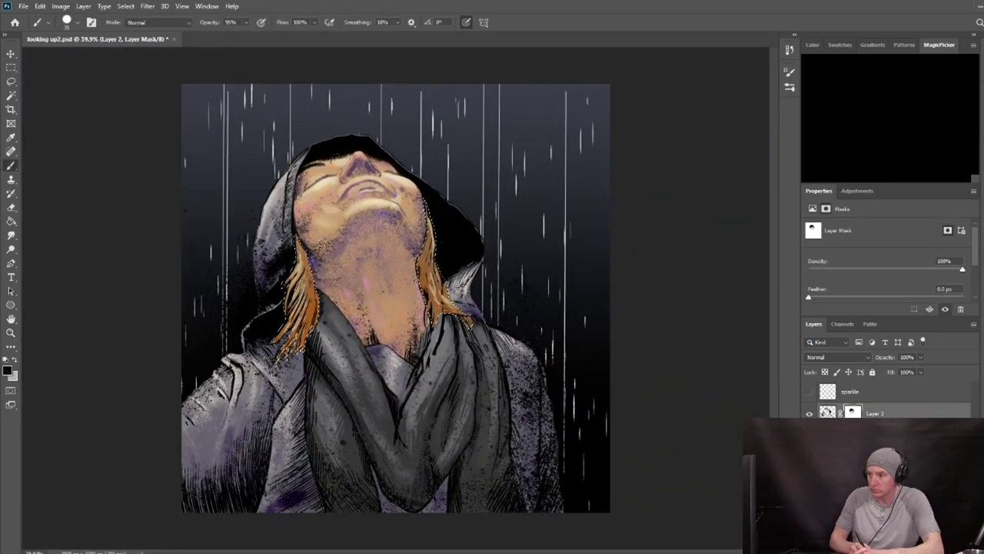
{"action": "key", "text": "x"}
{"action": "key", "text": "d"}
{"action": "key", "text": "x"}
{"action": "key", "text": "m"}
{"action": "left_click", "coordinate": [204, 202]}
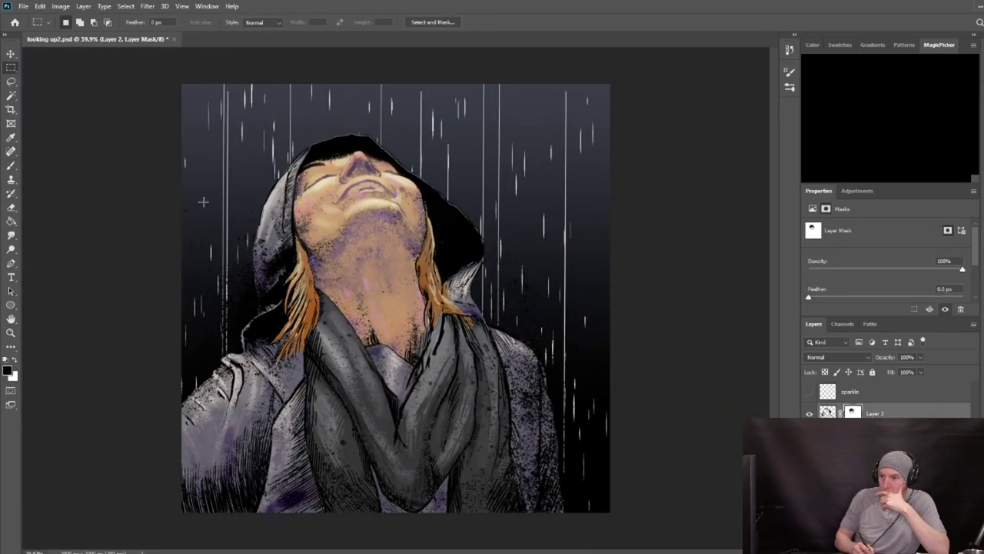
Ready the brush and make Layer 5 the active layer again.
{"action": "key", "text": "b"}
{"action": "scroll", "coordinate": [384, 258], "scroll_direction": "up", "scroll_amount": 3}
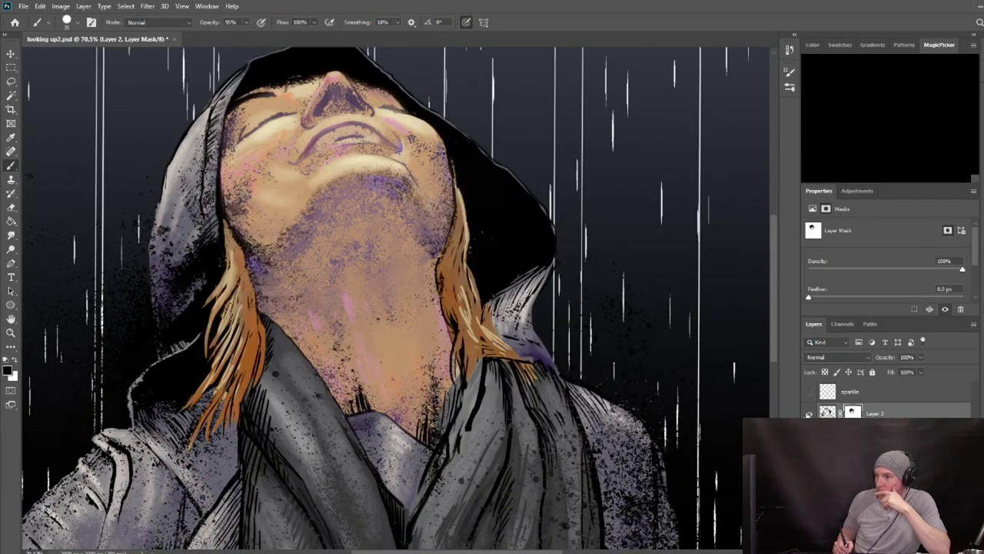
{"action": "left_click", "coordinate": [838, 446]}
{"action": "scroll", "coordinate": [396, 270], "scroll_direction": "down", "scroll_amount": 3}
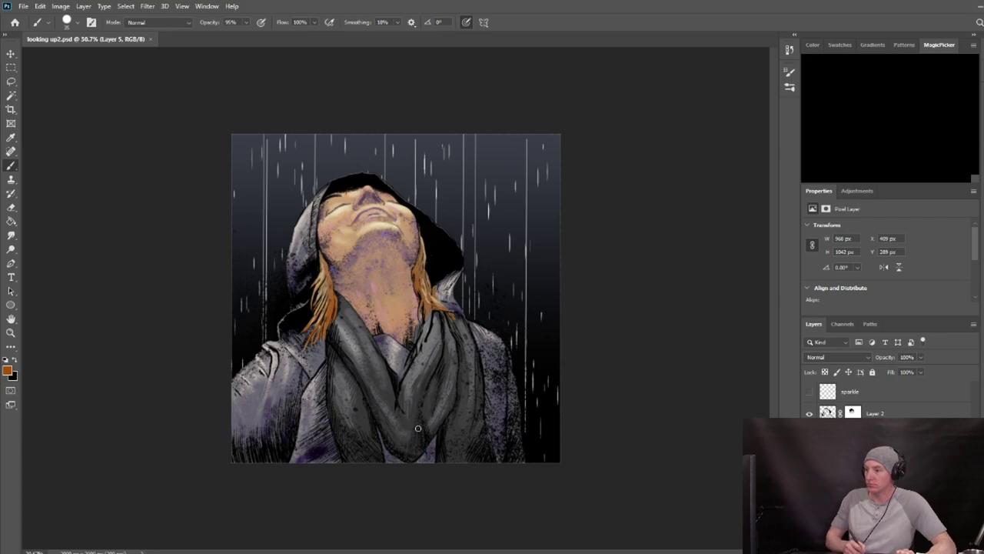
Open Twilight 1.jpg, copy the whole photo, and paste it into looking up2.psd behind the hooded figure.
{"action": "key", "text": "ctrl+o"}
{"action": "key", "text": "ctrl+a"}
{"action": "key", "text": "ctrl+c"}
{"action": "key", "text": "ctrl+Tab"}
{"action": "key", "text": "ctrl+v"}
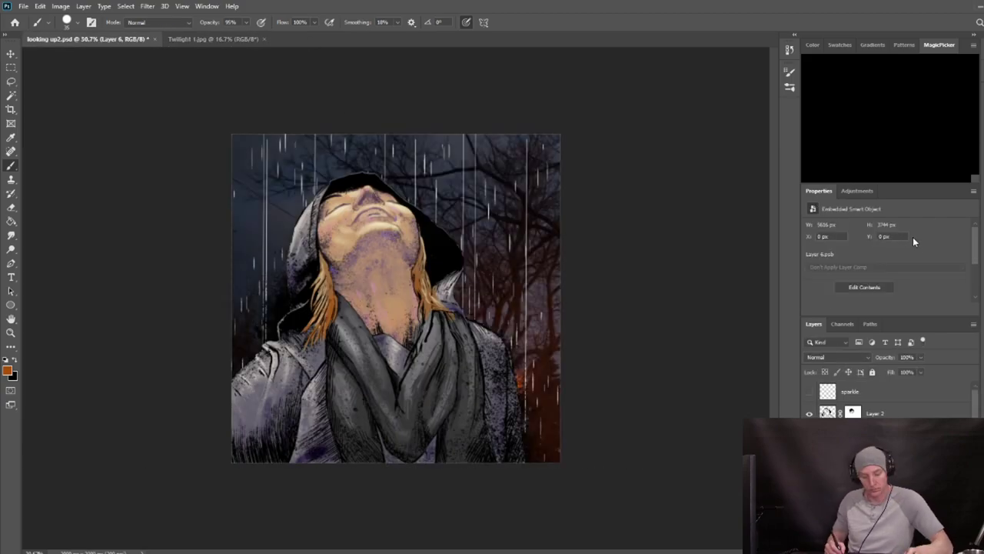
Scale the pasted twilight photo to about 59% and move it upward so the trees and streetlight fill the background.
{"action": "key", "text": "ctrl+t"}
{"action": "mouse_move", "coordinate": [529, 340]}
{"action": "left_mouse_down"}
{"action": "mouse_move", "coordinate": [496, 282]}
{"action": "mouse_move", "coordinate": [275, 178]}
{"action": "left_mouse_up"}
{"action": "mouse_move", "coordinate": [601, 442]}
{"action": "left_mouse_down"}
{"action": "mouse_move", "coordinate": [643, 490]}
{"action": "mouse_move", "coordinate": [671, 494]}
{"action": "left_mouse_up"}
{"action": "left_click_drag", "start_coordinate": [543, 376], "coordinate": [536, 268]}
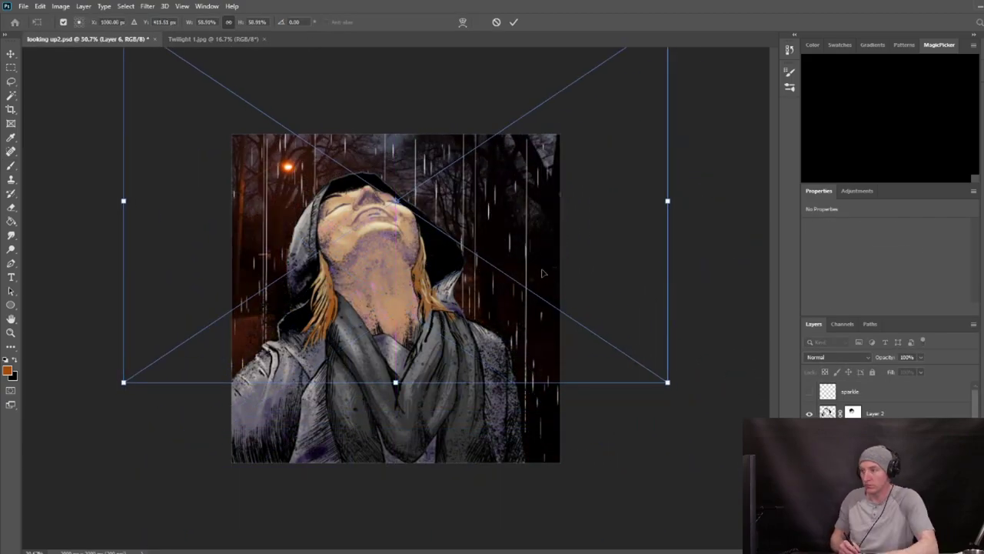
{"action": "key", "text": "Return"}
Desaturate the twilight photo to greyscale with Hue/Saturation and lower its layer opacity to 84%.
{"action": "left_click", "coordinate": [61, 6]}
{"action": "left_click", "coordinate": [206, 93]}
{"action": "left_click_drag", "start_coordinate": [592, 187], "coordinate": [532, 183]}
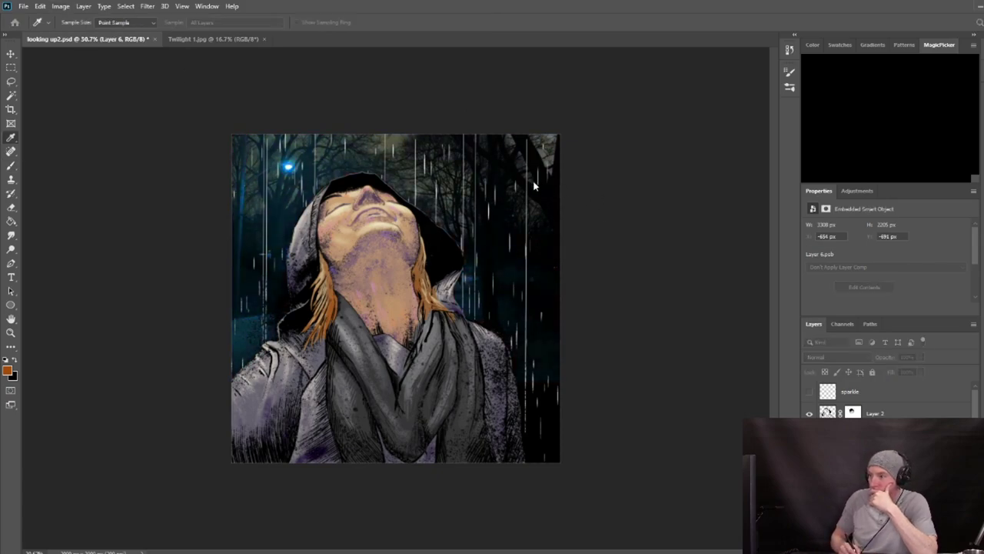
{"action": "left_click_drag", "start_coordinate": [592, 212], "coordinate": [539, 212]}
{"action": "key", "text": "Return"}
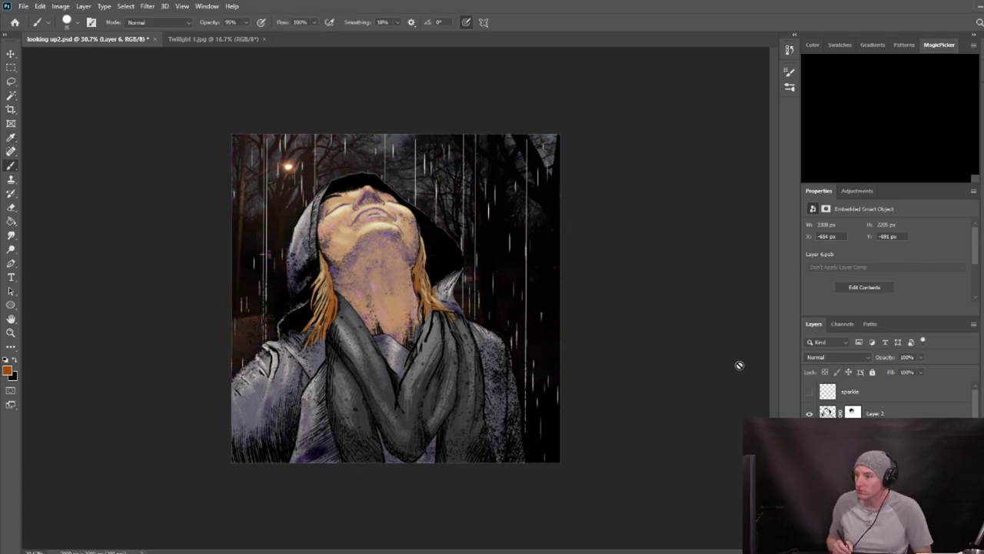
{"action": "key", "text": "space"}
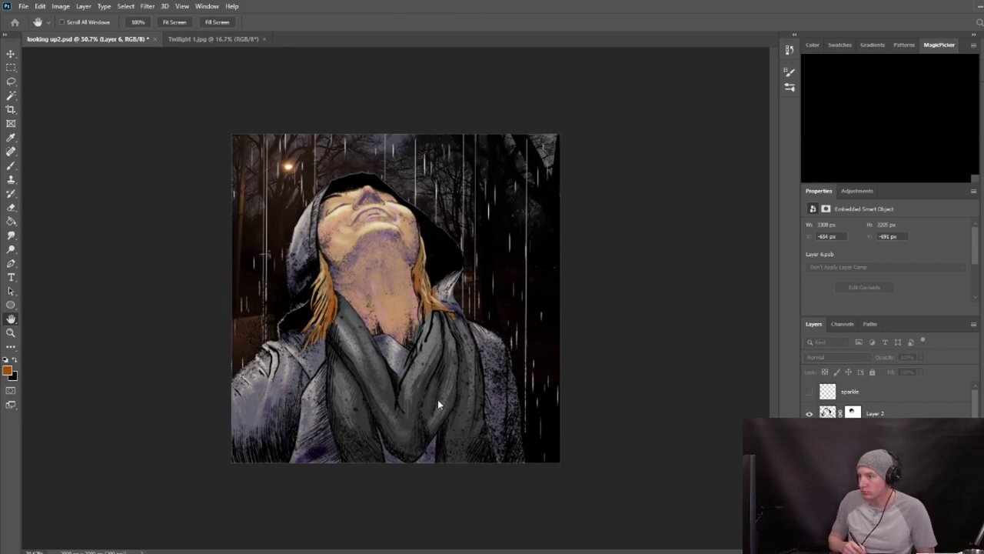
{"action": "mouse_move", "coordinate": [920, 358]}
{"action": "left_mouse_down"}
{"action": "mouse_move", "coordinate": [918, 371]}
{"action": "mouse_move", "coordinate": [889, 370]}
{"action": "mouse_move", "coordinate": [933, 376]}
{"action": "mouse_move", "coordinate": [903, 373]}
{"action": "left_mouse_up"}
{"action": "key", "text": "space"}
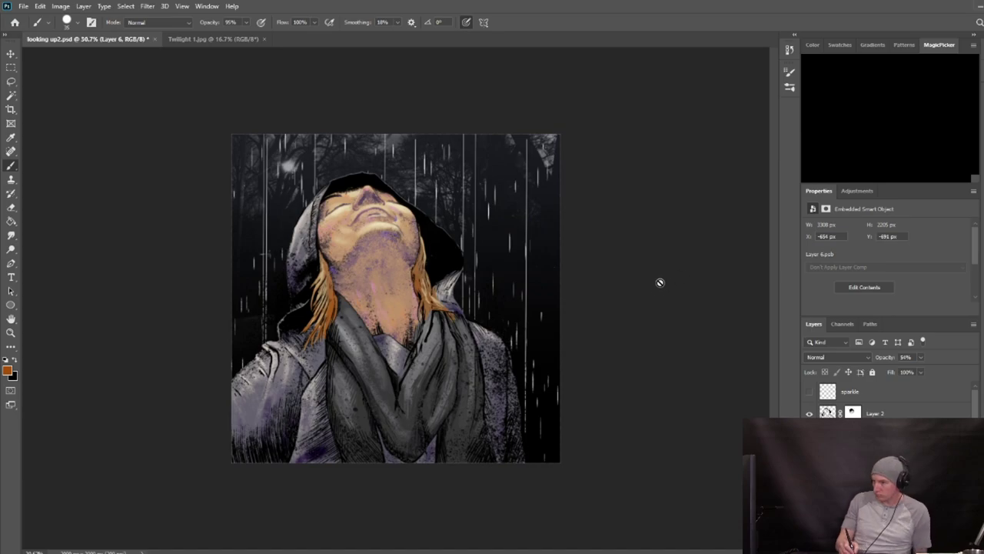
Step back through the latest changes to the twilight photo, restoring its layer opacity to 100% while keeping it greyscale.
{"action": "key", "text": "ctrl+z"}
{"action": "key", "text": "ctrl+z"}
{"action": "key", "text": "ctrl+z"}
{"action": "key", "text": "ctrl+z"}
{"action": "key", "text": "ctrl+shift+z"}
{"action": "key", "text": "ctrl+shift+z"}
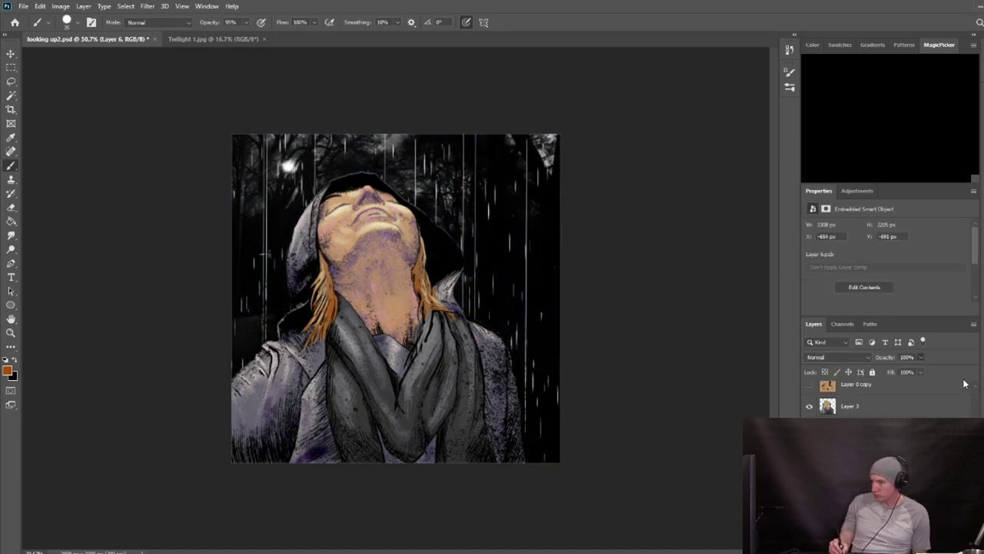
Make Layer 5 active and adjust its colours toward a redder orange in the hair and skin.
{"action": "left_click_drag", "start_coordinate": [965, 382], "coordinate": [912, 375]}
{"action": "scroll", "coordinate": [936, 400], "scroll_direction": "up", "scroll_amount": 5}
{"action": "left_click", "coordinate": [877, 414]}
{"action": "left_click", "coordinate": [854, 435]}
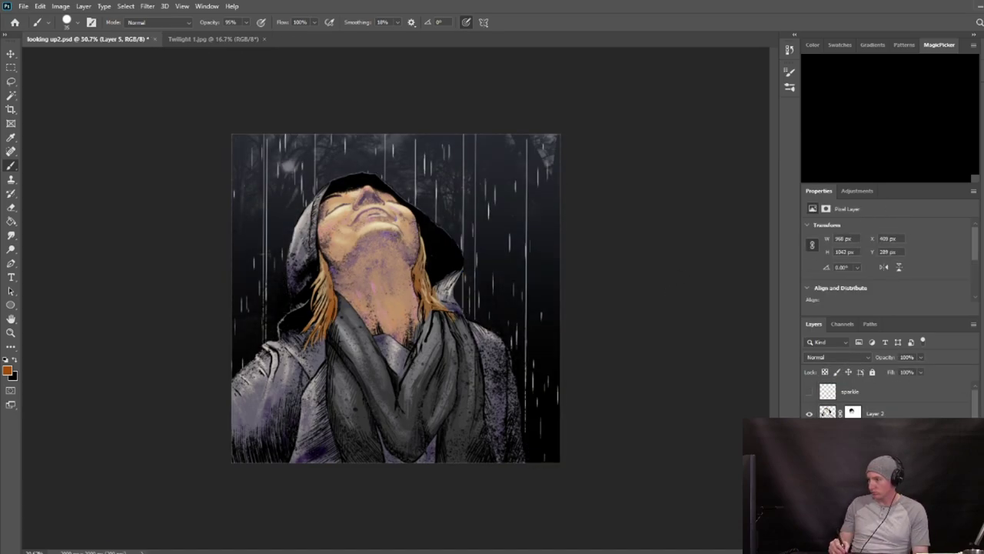
{"action": "left_click", "coordinate": [61, 6]}
{"action": "left_click", "coordinate": [194, 93]}
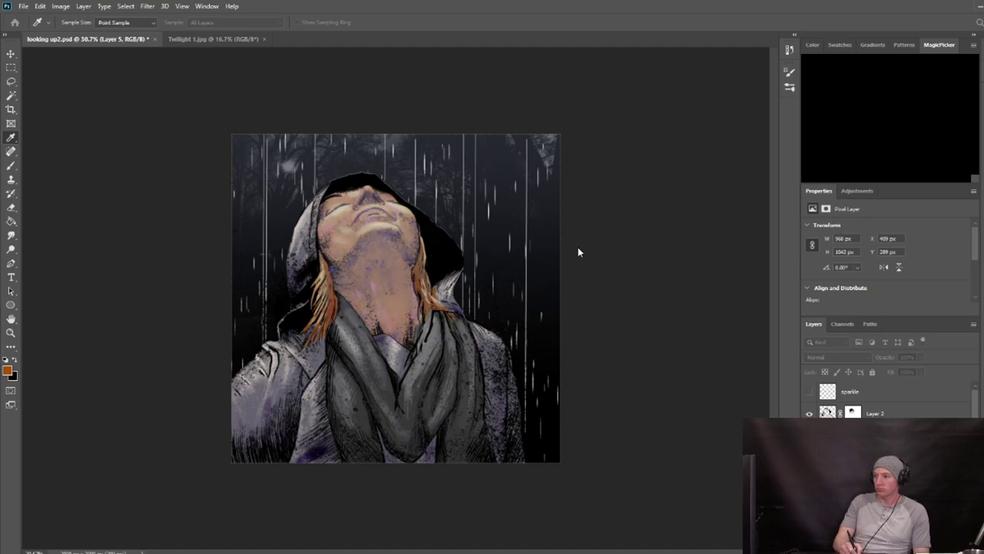
{"action": "key", "text": "b"}
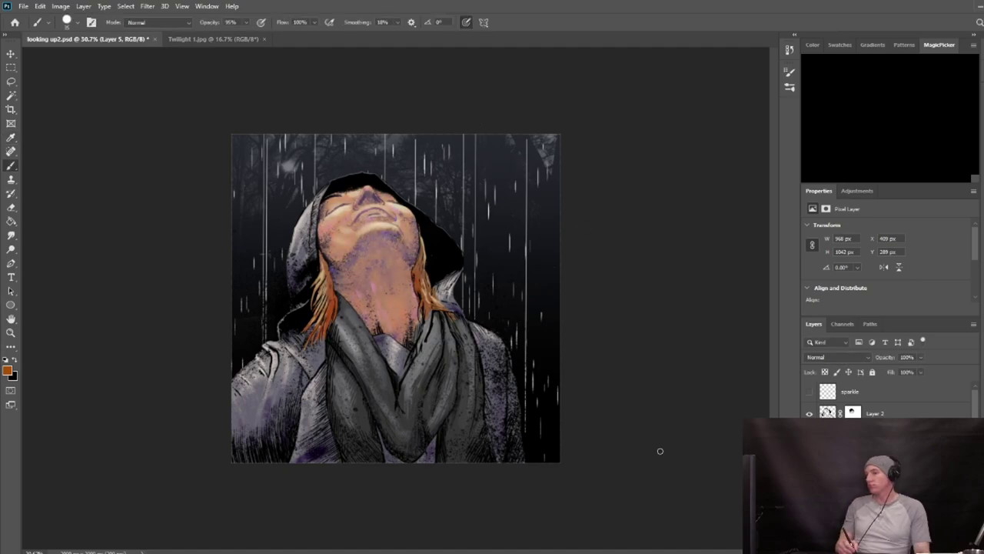
Add a new layer named vignette, fill it with black to darken the artwork, and give it a layer mask.
{"action": "key", "text": "a"}
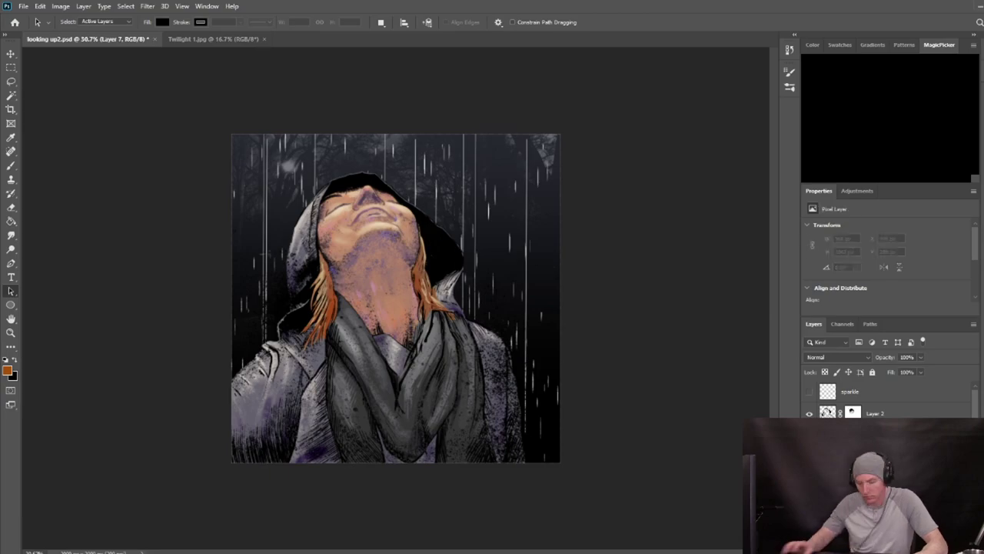
{"action": "left_click", "coordinate": [11, 221]}
{"action": "key", "text": "x"}
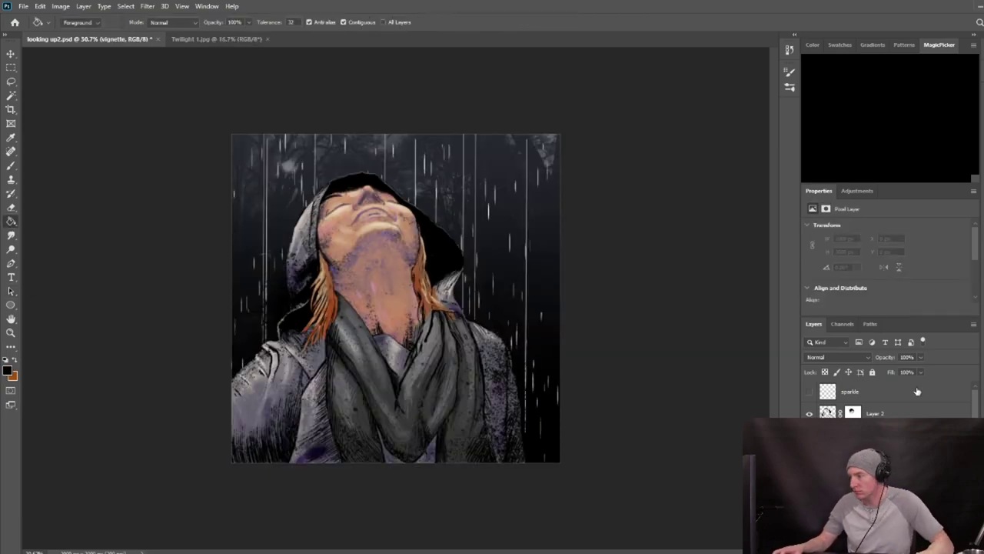
{"action": "left_click", "coordinate": [378, 286]}
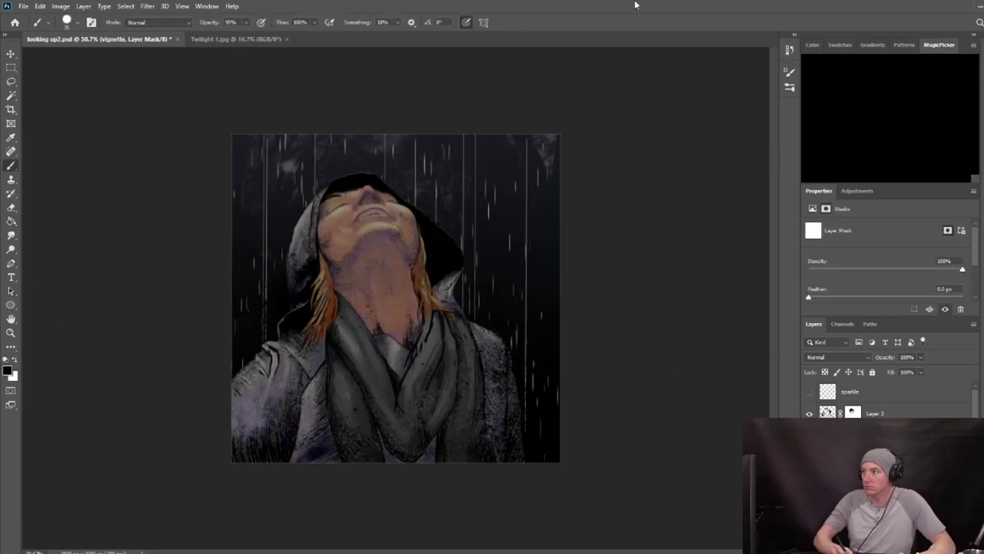
Paint black on the vignette mask with a large soft brush to brighten the face, and show the sparkle layer.
{"action": "key", "text": "x"}
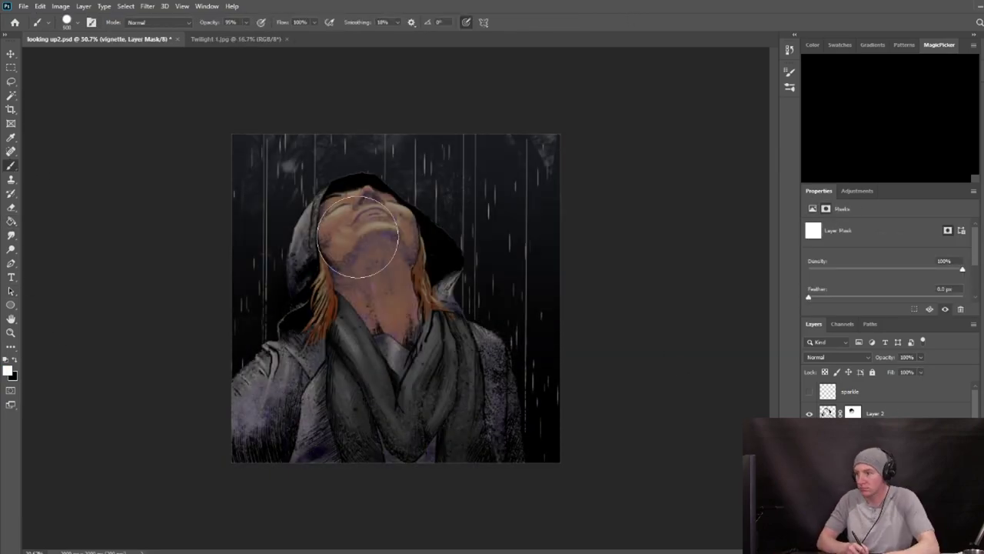
{"action": "left_click_drag", "start_coordinate": [450, 255], "coordinate": [459, 254]}
{"action": "left_click", "coordinate": [14, 360]}
{"action": "left_click_drag", "start_coordinate": [375, 223], "coordinate": [345, 221]}
{"action": "left_click", "coordinate": [809, 391]}
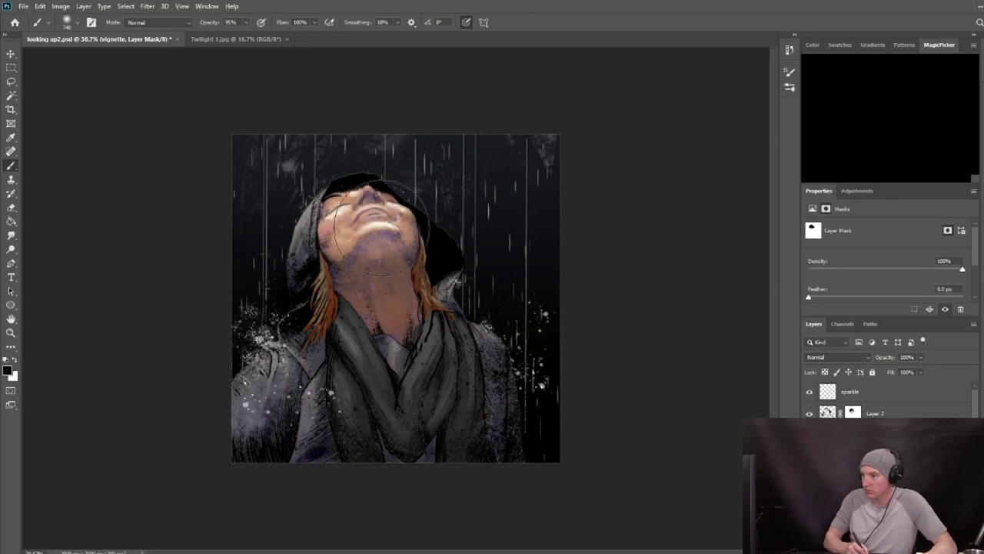
Mask the vignette away from both shoulders, and with a smaller brush from the hair locks and the hood's edge.
{"action": "left_click", "coordinate": [283, 359]}
{"action": "left_click", "coordinate": [487, 346]}
{"action": "key", "text": "bracketleft"}
{"action": "key", "text": "bracketleft"}
{"action": "key", "text": "bracketleft"}
{"action": "key", "text": "bracketleft"}
{"action": "key", "text": "bracketleft"}
{"action": "key", "text": "bracketleft"}
{"action": "key", "text": "bracketleft"}
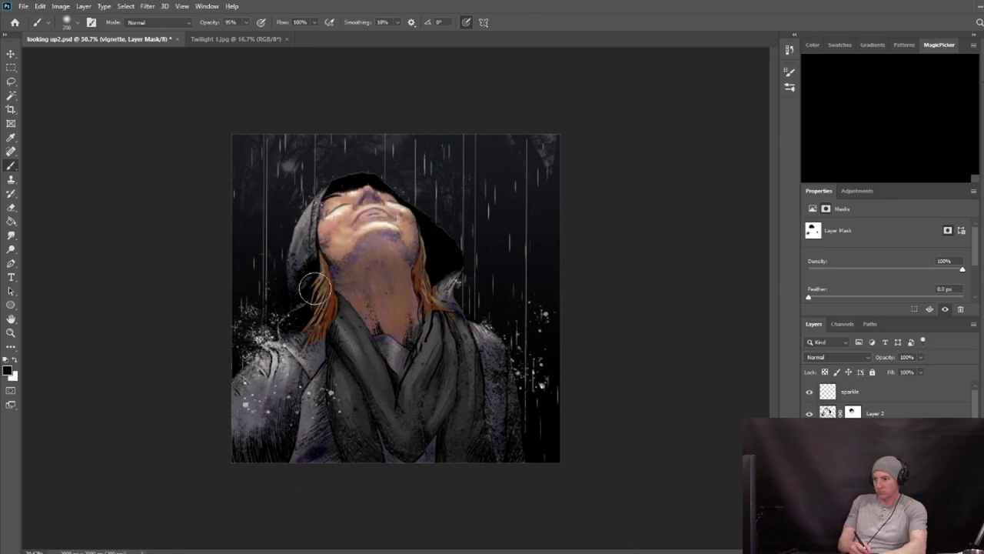
{"action": "left_click_drag", "start_coordinate": [316, 291], "coordinate": [317, 272]}
{"action": "left_click_drag", "start_coordinate": [434, 304], "coordinate": [433, 287]}
{"action": "left_click_drag", "start_coordinate": [304, 236], "coordinate": [304, 222]}
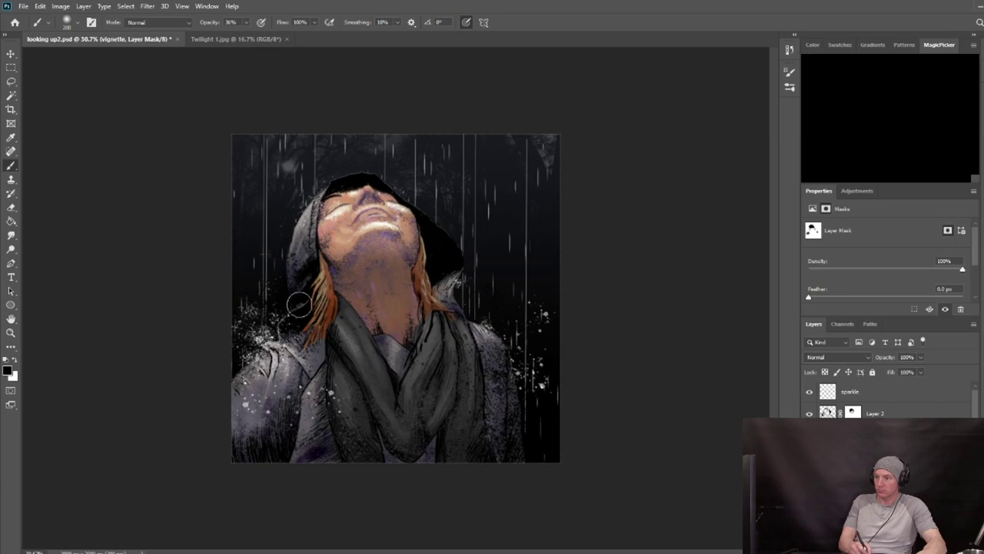
Undo the last vignette mask stroke and lower the brush opacity to 12%.
{"action": "key", "text": "3"}
{"action": "key", "text": "6"}
{"action": "key", "text": "ctrl+z"}
{"action": "left_click", "coordinate": [246, 22]}
{"action": "left_click_drag", "start_coordinate": [260, 32], "coordinate": [247, 30]}
{"action": "mouse_move", "coordinate": [379, 299]}
{"action": "left_mouse_down"}
{"action": "mouse_move", "coordinate": [383, 339]}
{"action": "mouse_move", "coordinate": [399, 314]}
{"action": "mouse_move", "coordinate": [460, 334]}
{"action": "left_mouse_up"}
{"action": "key", "text": "z"}
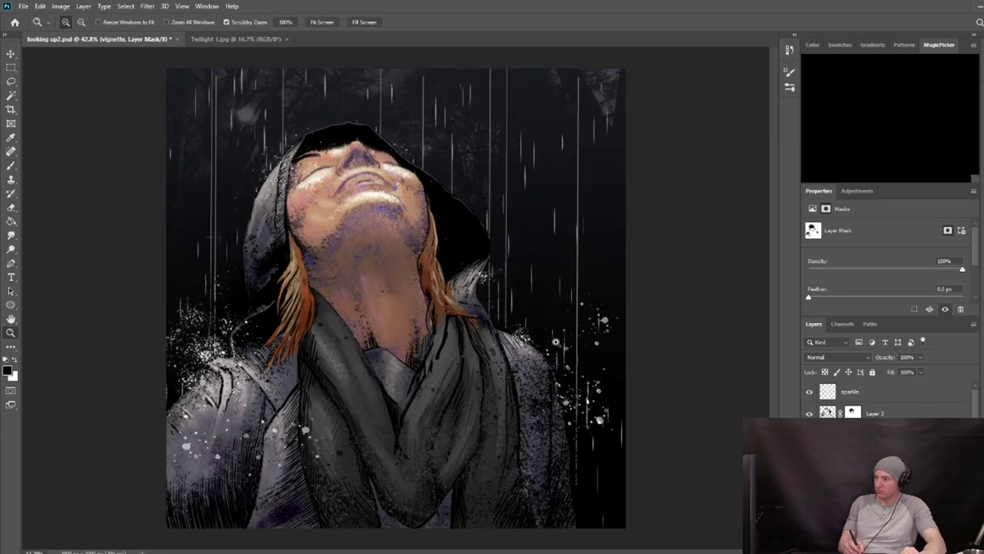
Compare the artwork with the layer beneath Layer 2 hidden and shown, and ready the brush with white in the foreground.
{"action": "left_click", "coordinate": [809, 435]}
{"action": "left_click", "coordinate": [809, 436]}
{"action": "left_click", "coordinate": [808, 435]}
{"action": "left_click", "coordinate": [808, 435]}
{"action": "key", "text": "b"}
{"action": "key", "text": "x"}
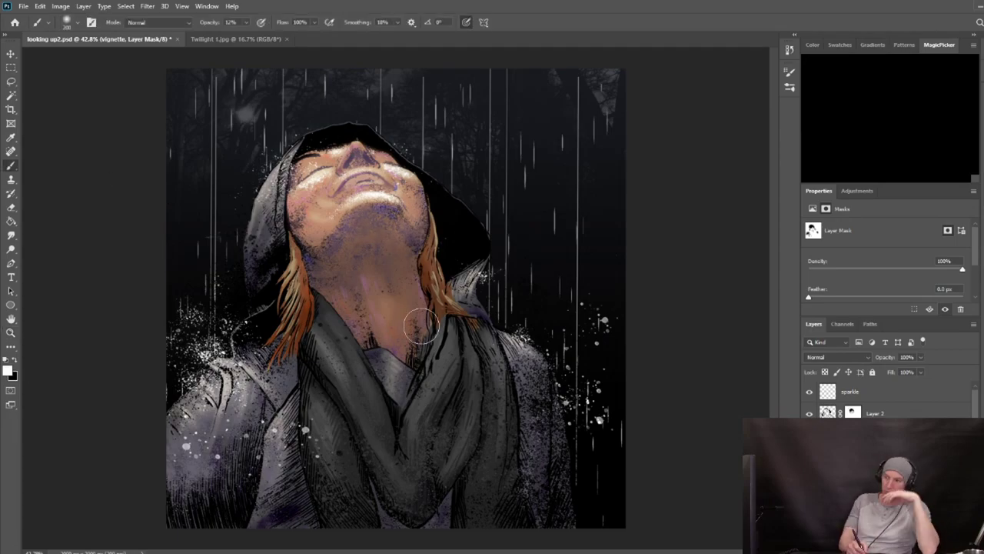
Check the composition at different magnifications, fit the artwork to the window, and save looking up2.psd.
{"action": "key", "text": "z"}
{"action": "left_click_drag", "start_coordinate": [404, 299], "coordinate": [500, 301]}
{"action": "left_click_drag", "start_coordinate": [361, 247], "coordinate": [404, 431]}
{"action": "key", "text": "ctrl+minus"}
{"action": "key", "text": "ctrl+minus"}
{"action": "key", "text": "ctrl+minus"}
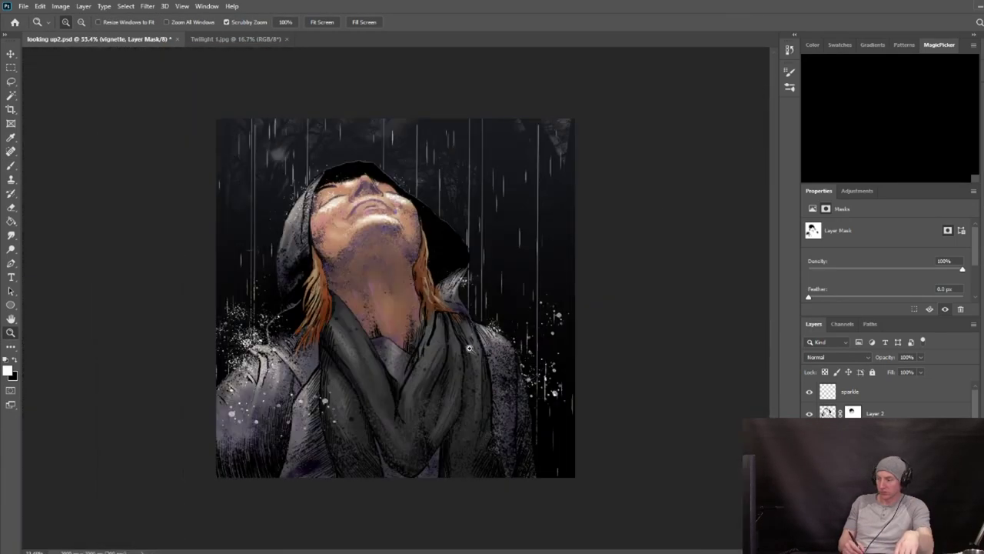
{"action": "key", "text": "ctrl+0"}
{"action": "key", "text": "ctrl+s"}
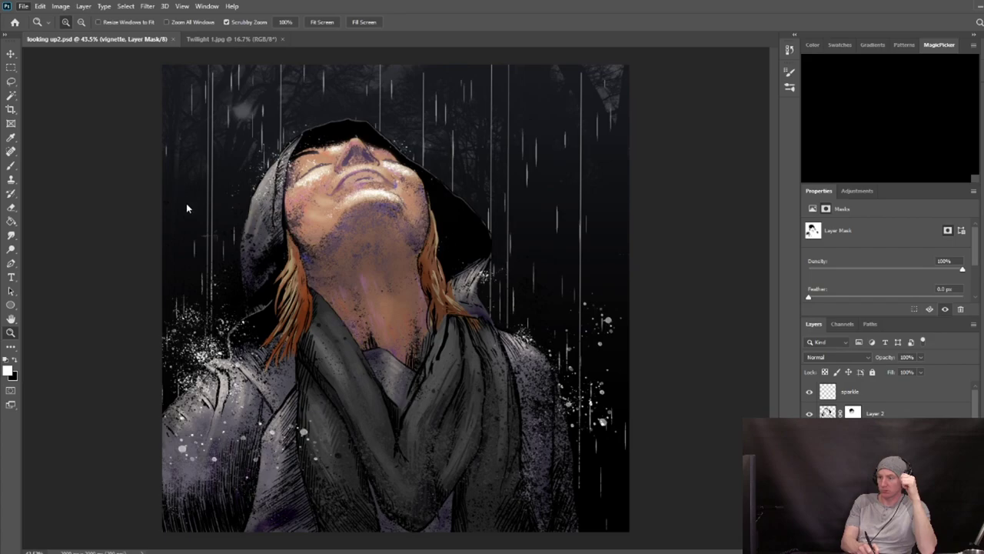